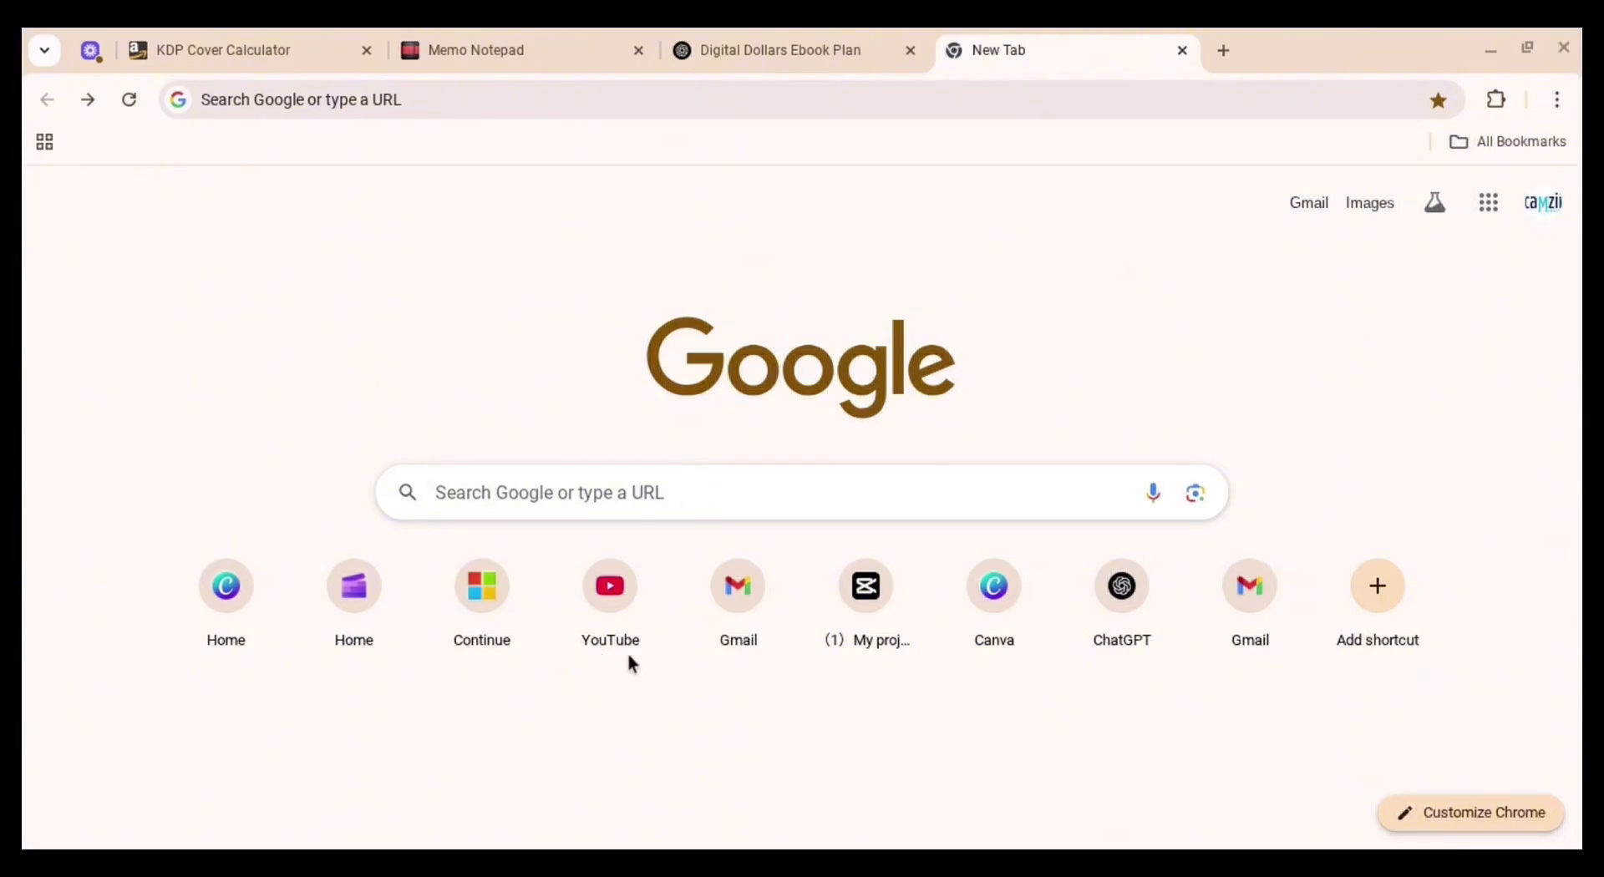
# Search Google for "google doc" and open the Google Docs home page
pyautogui.click(763, 115)
pyautogui.write('google')
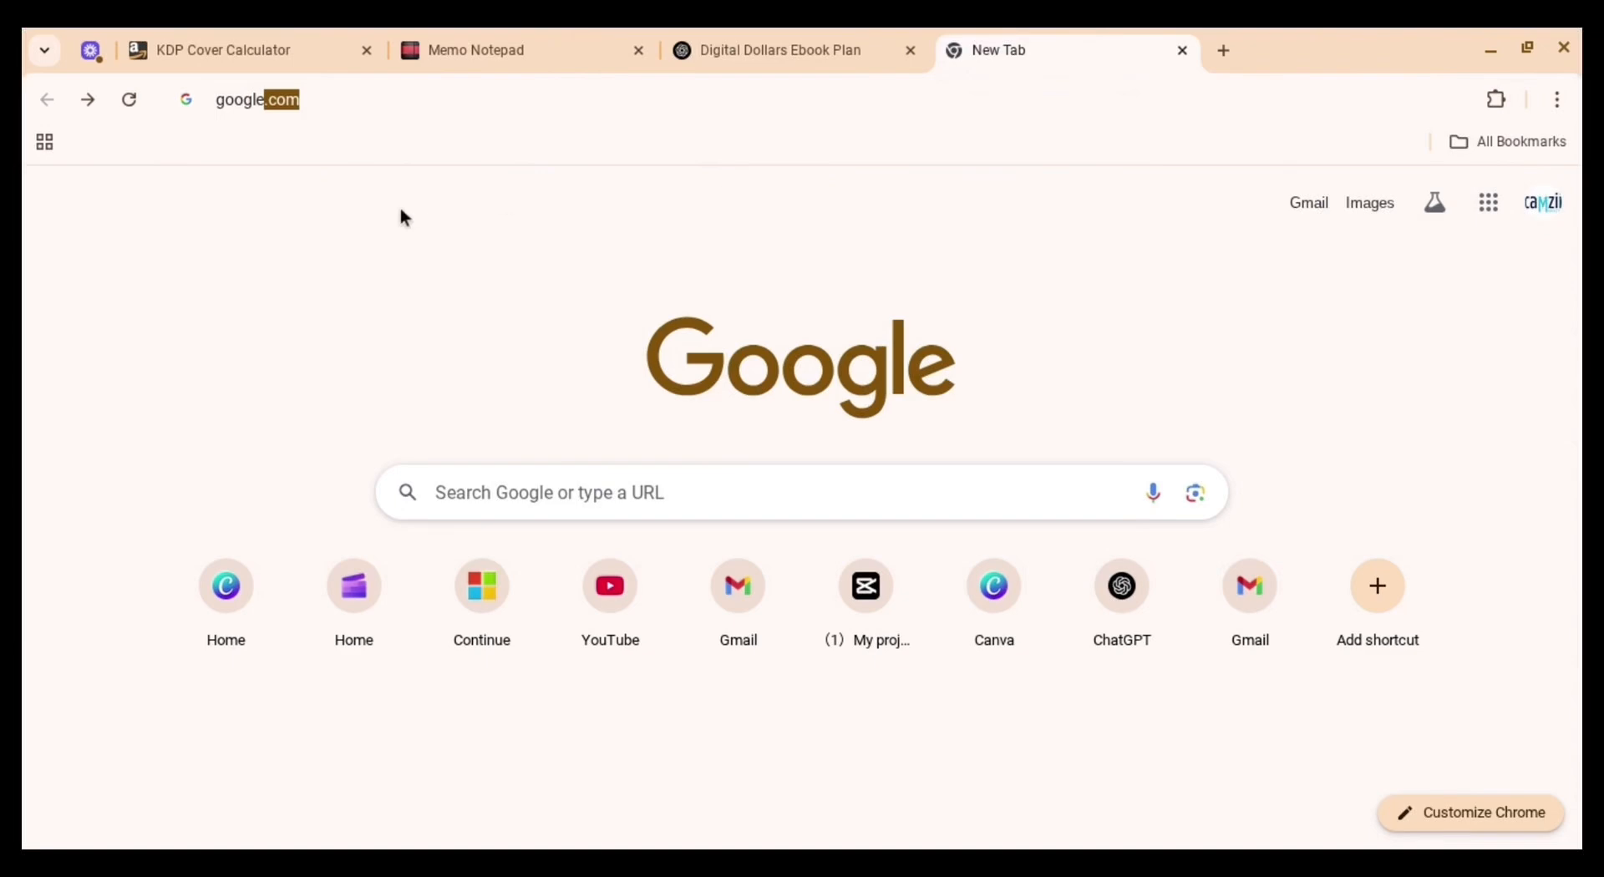
pyautogui.click(309, 195)
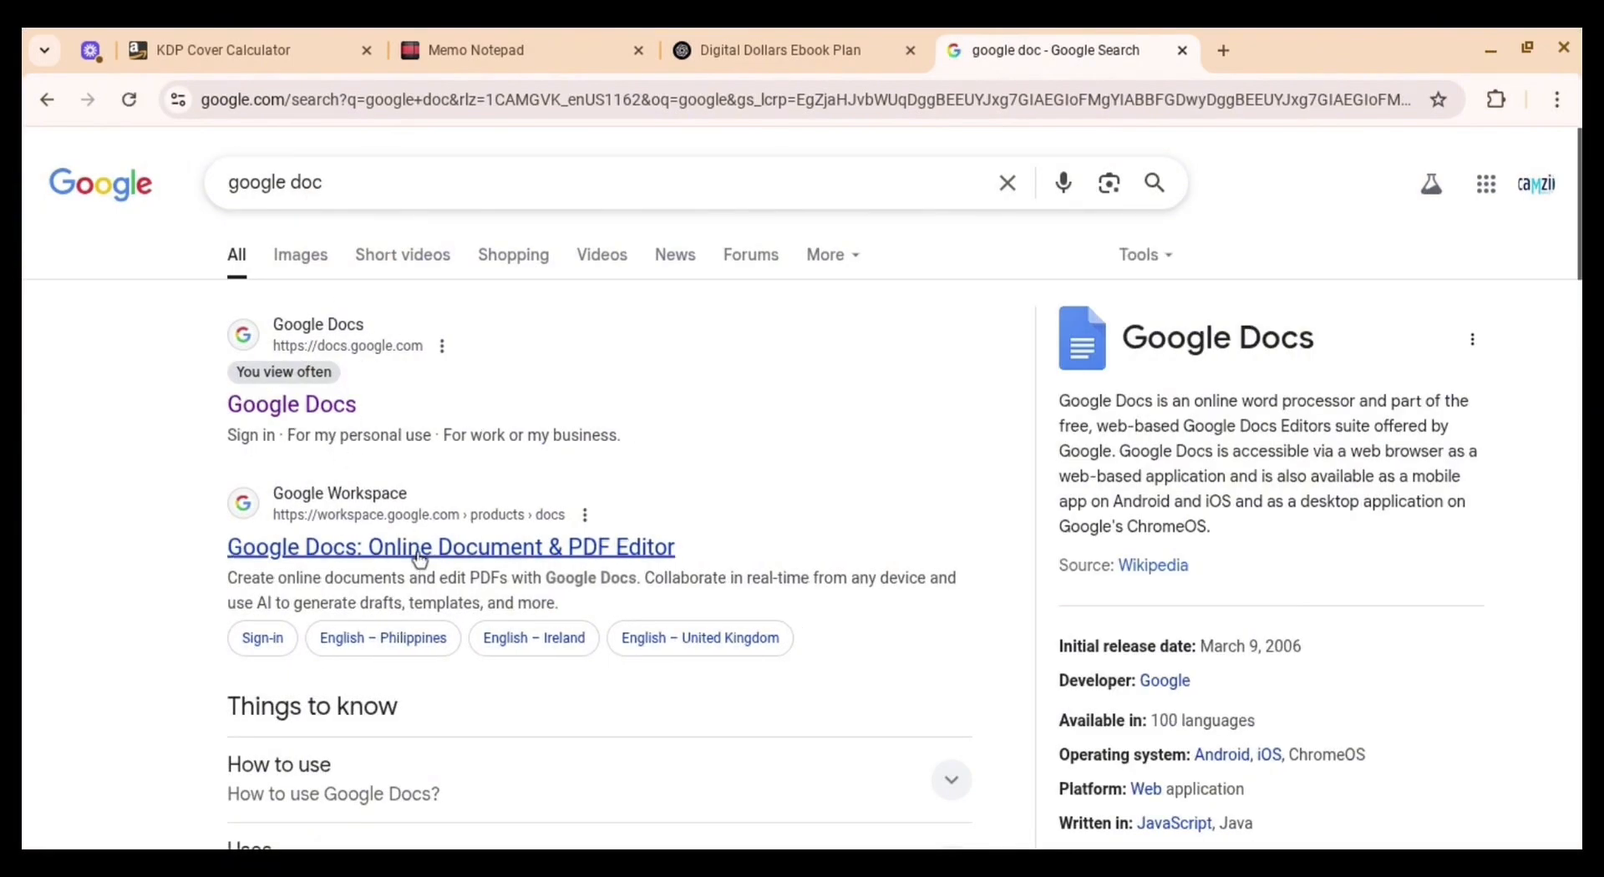
pyautogui.click(301, 408)
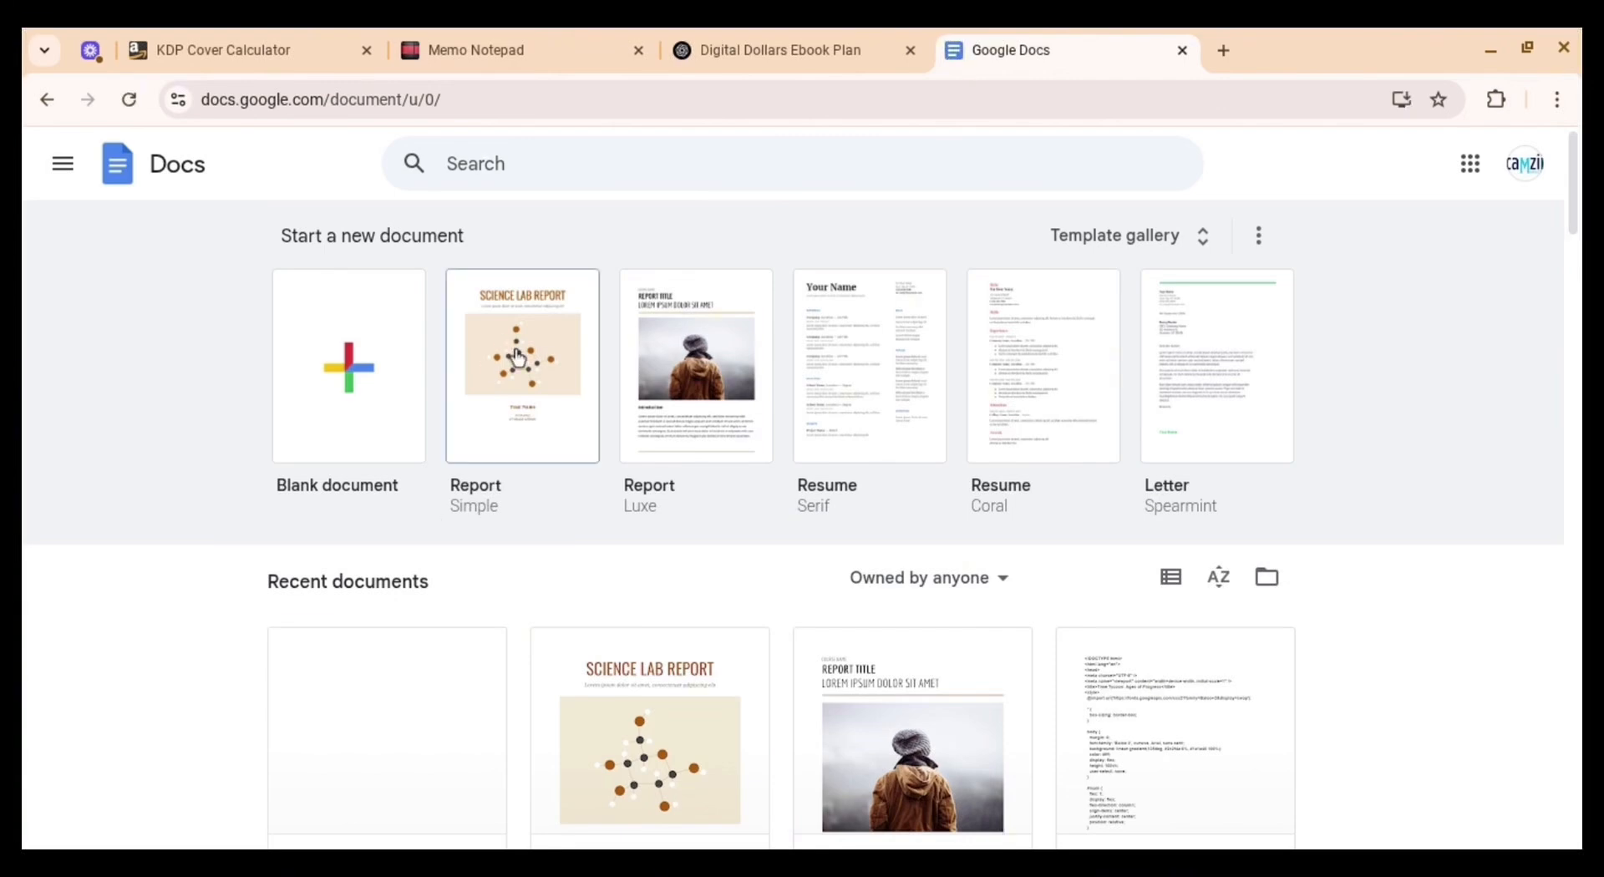
# Open the Luxe Report template, look through its pages, and return to the Docs home page
pyautogui.click(671, 408)
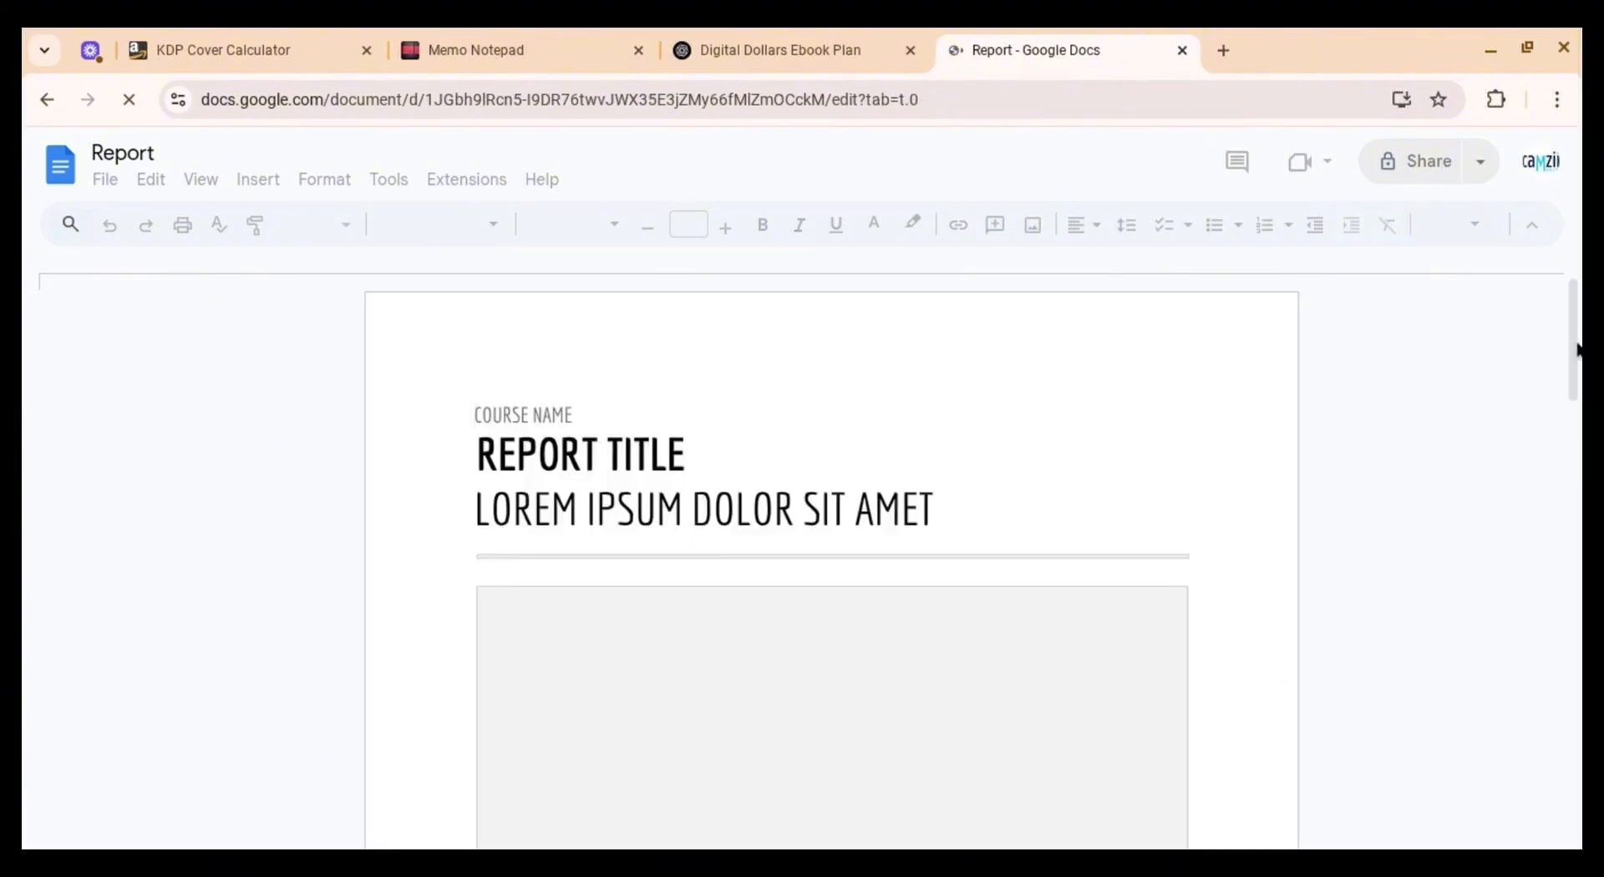
pyautogui.scroll(-4, 1572, 349)
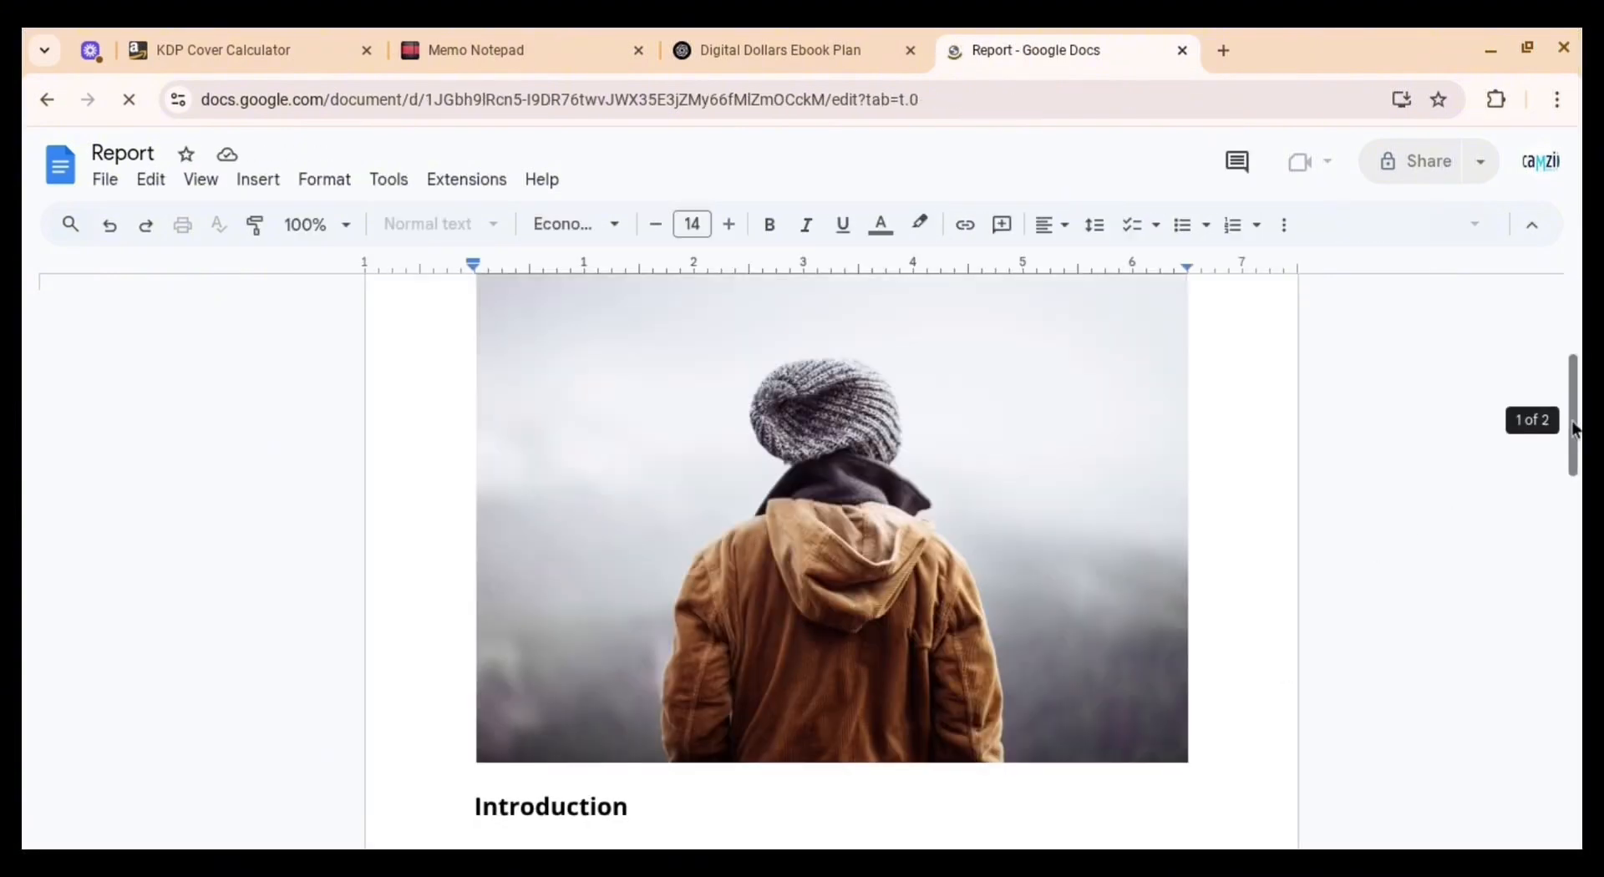
pyautogui.moveTo(1579, 587); pyautogui.dragTo(1571, 267)
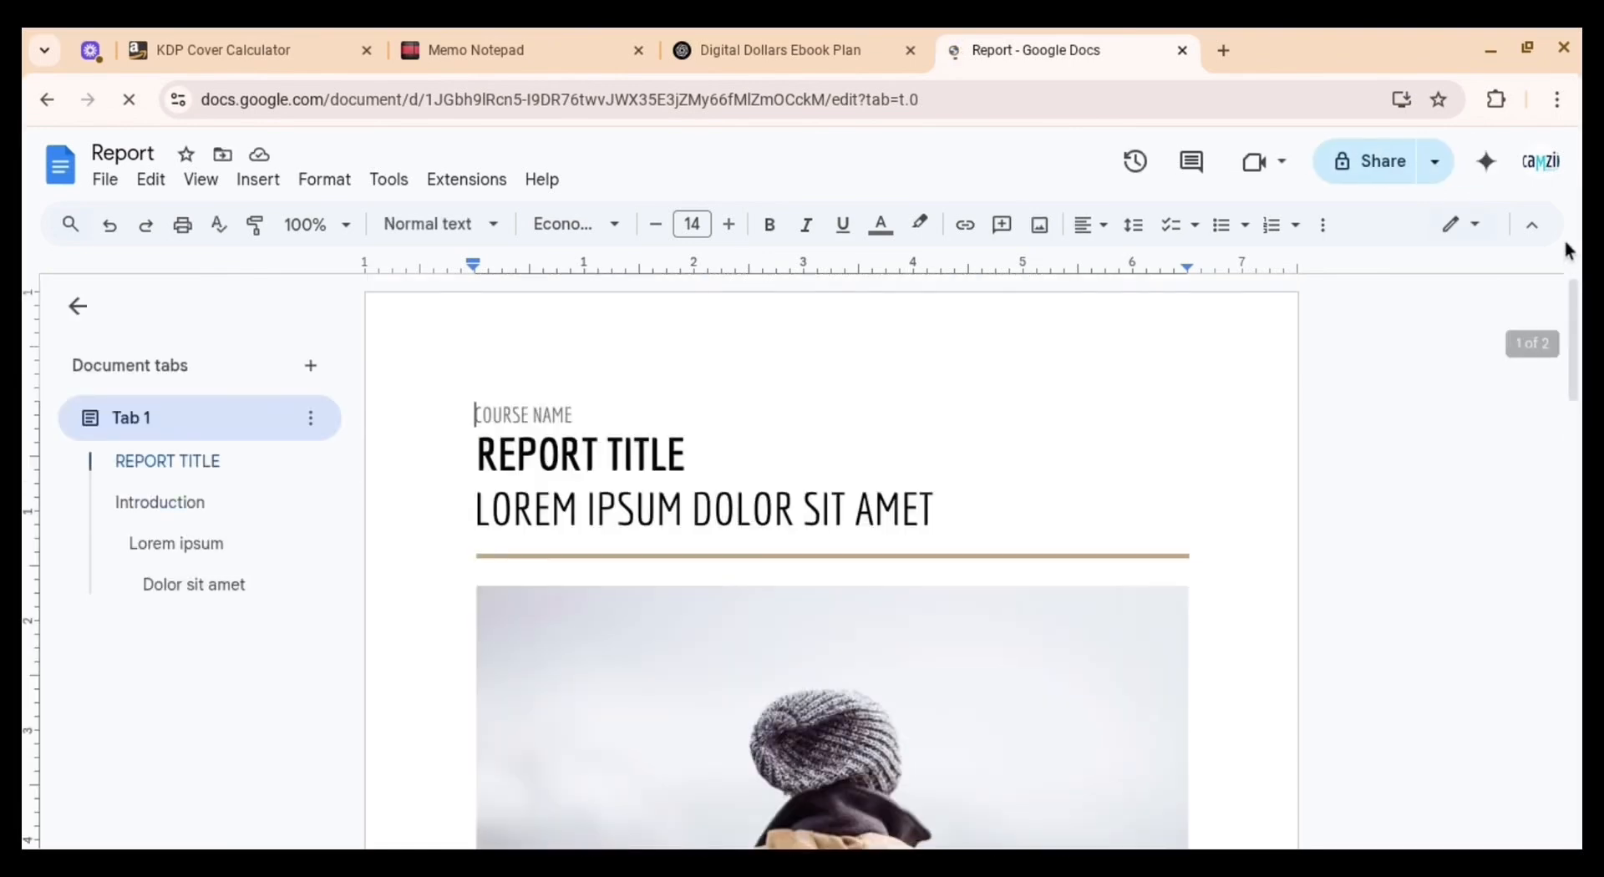
pyautogui.click(47, 101)
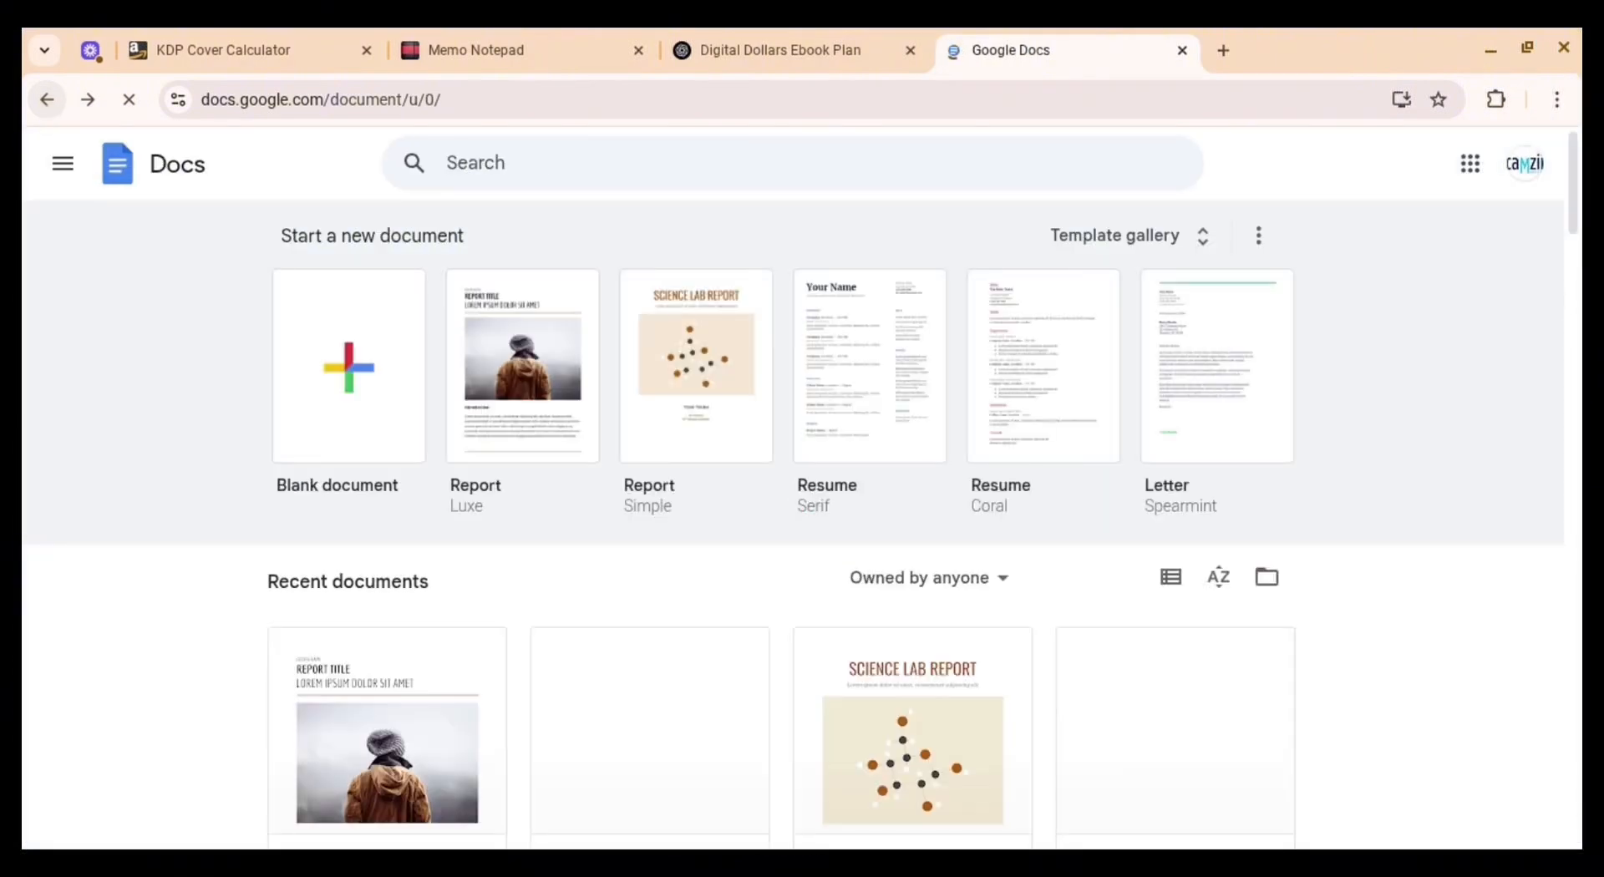
# Create a blank document and paste the copied Digital Dollars e-book text into it
pyautogui.click(349, 389)
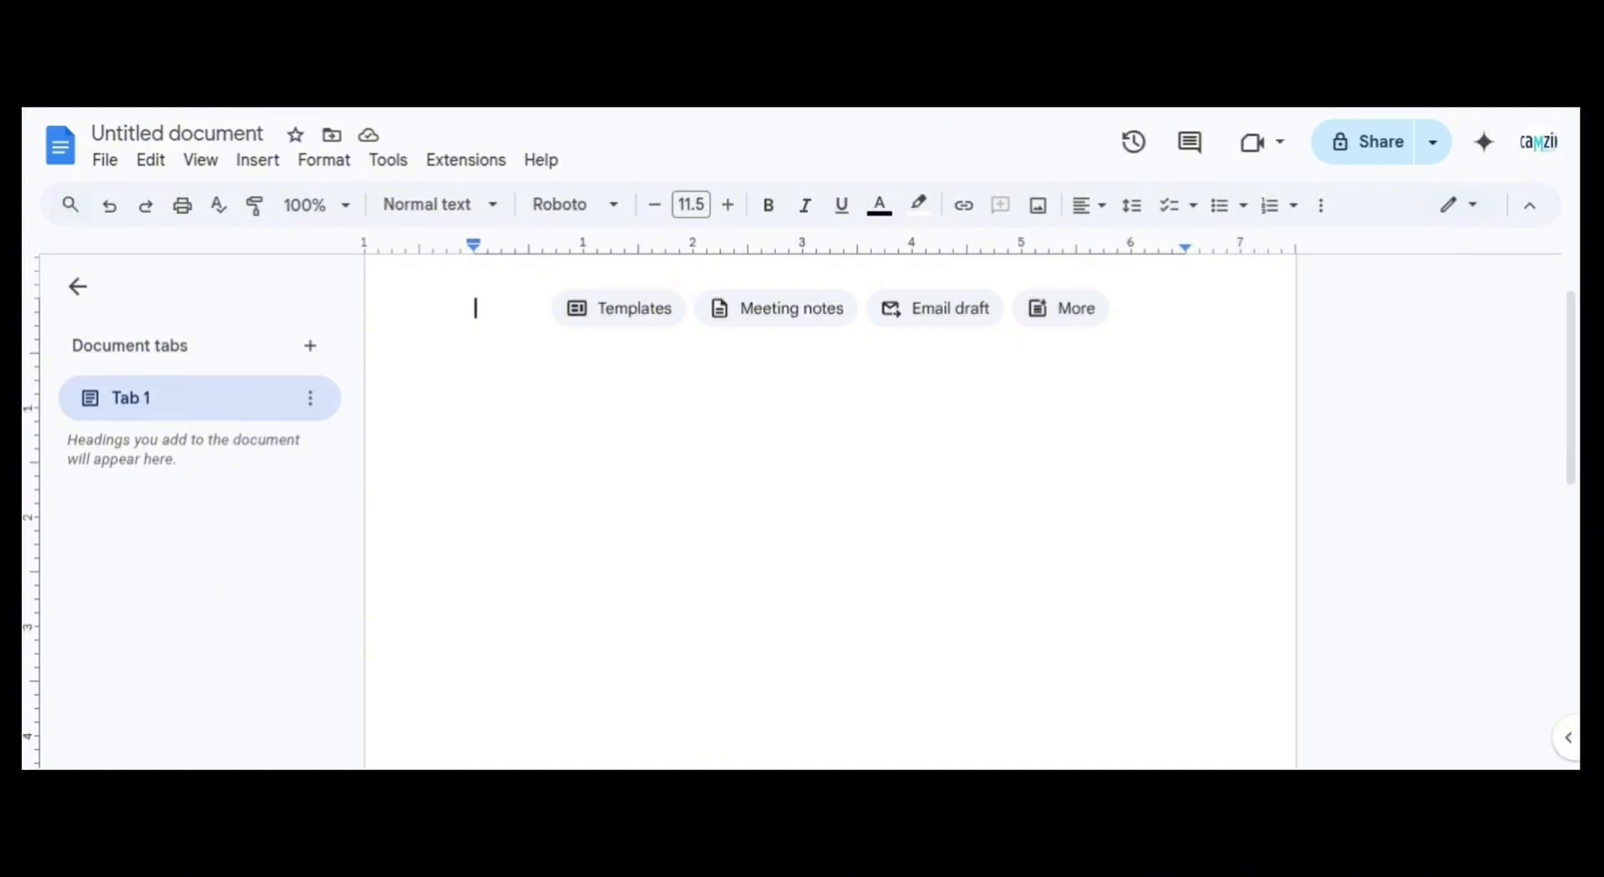
pyautogui.hotkey('ctrl', 'v')
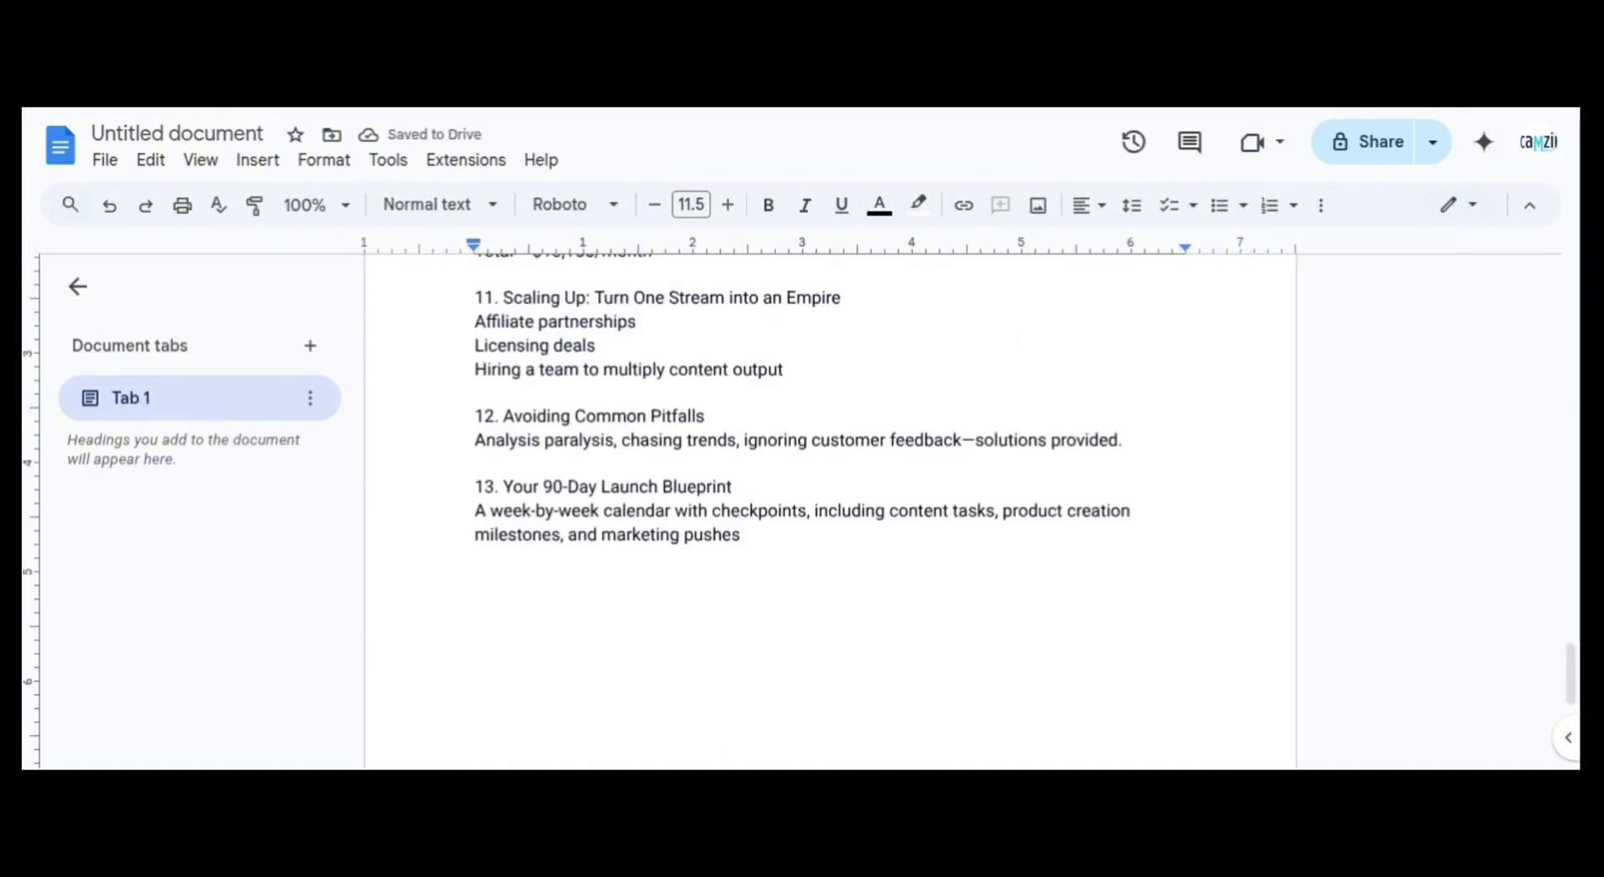
# Apply the Heading 1 style to the title line "Digital Dollars: How to Turn Your Passion into Passive Income"
pyautogui.moveTo(1574, 666); pyautogui.dragTo(1571, 251)
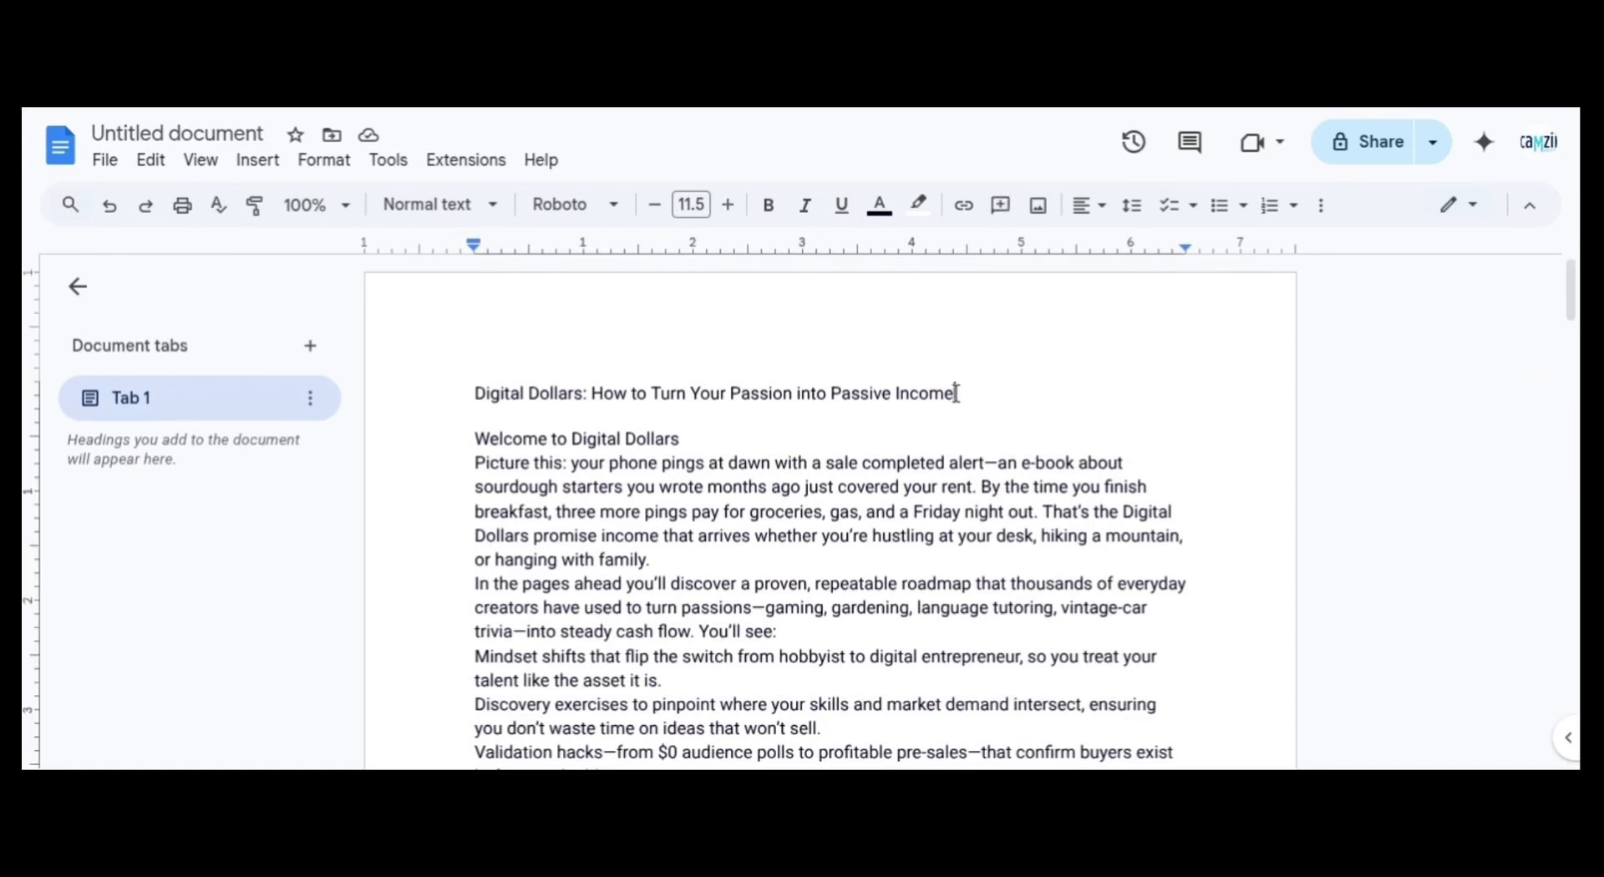
pyautogui.moveTo(957, 394); pyautogui.dragTo(484, 233)
pyautogui.click(492, 214)
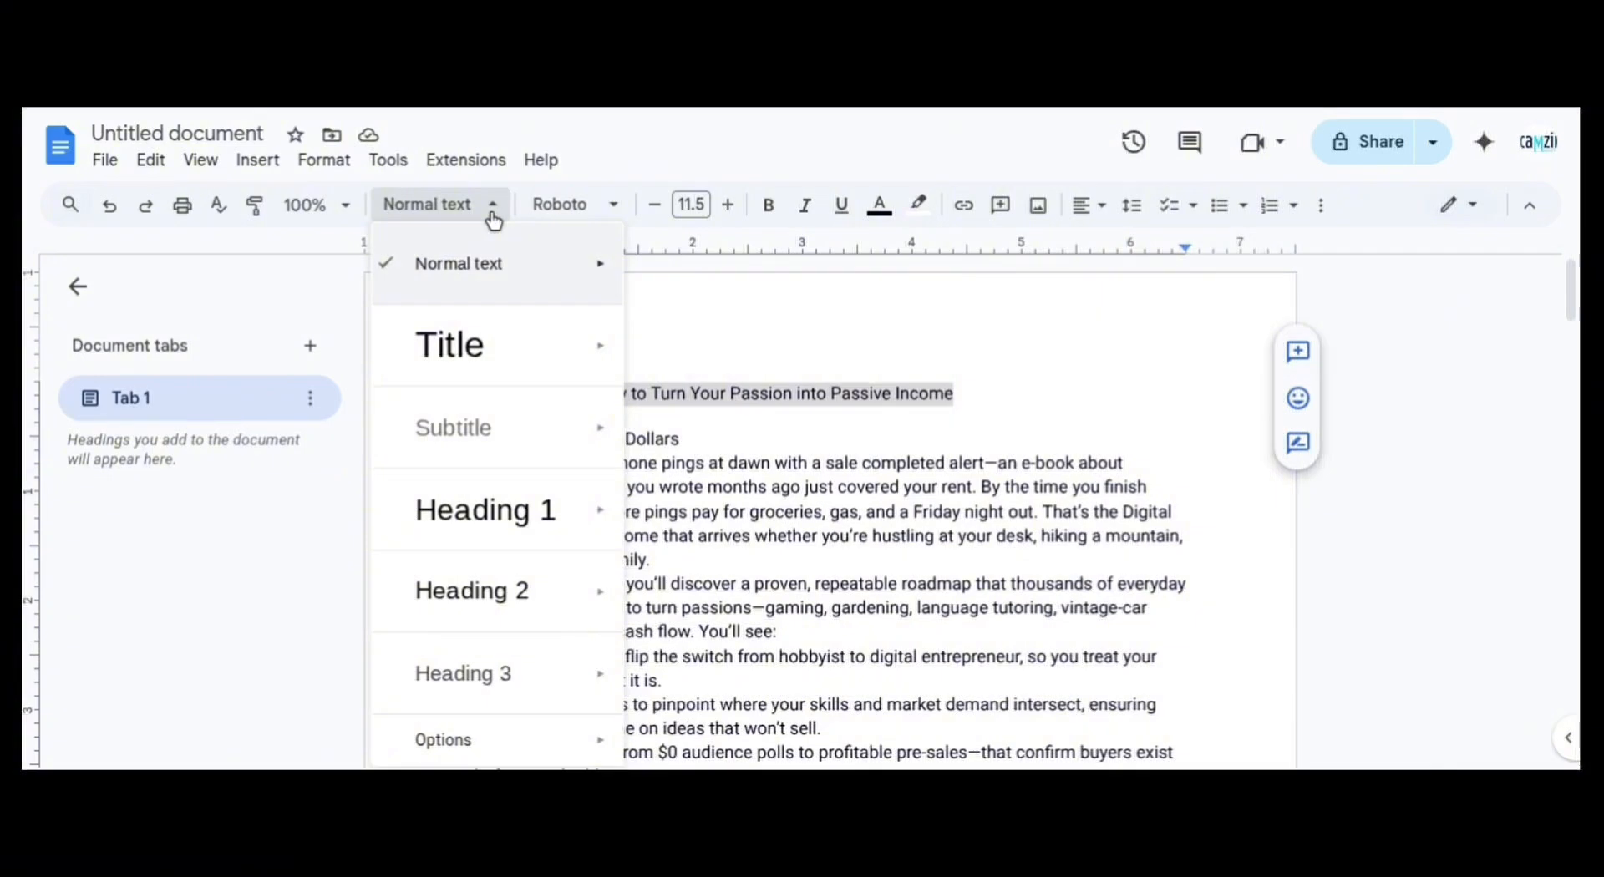
pyautogui.moveTo(496, 525)
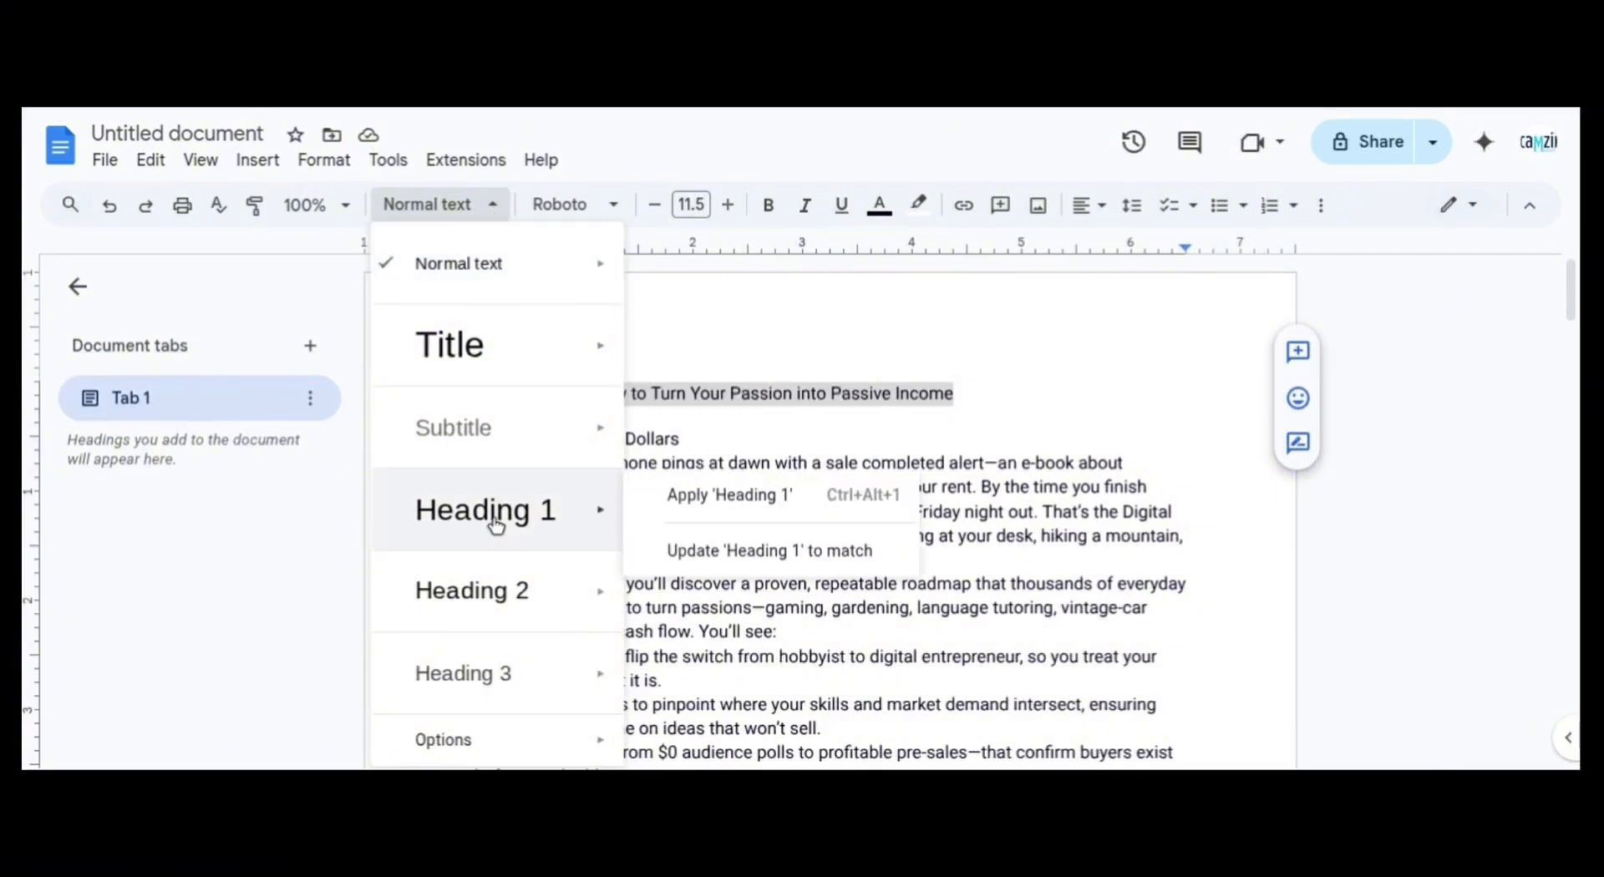
pyautogui.click(769, 501)
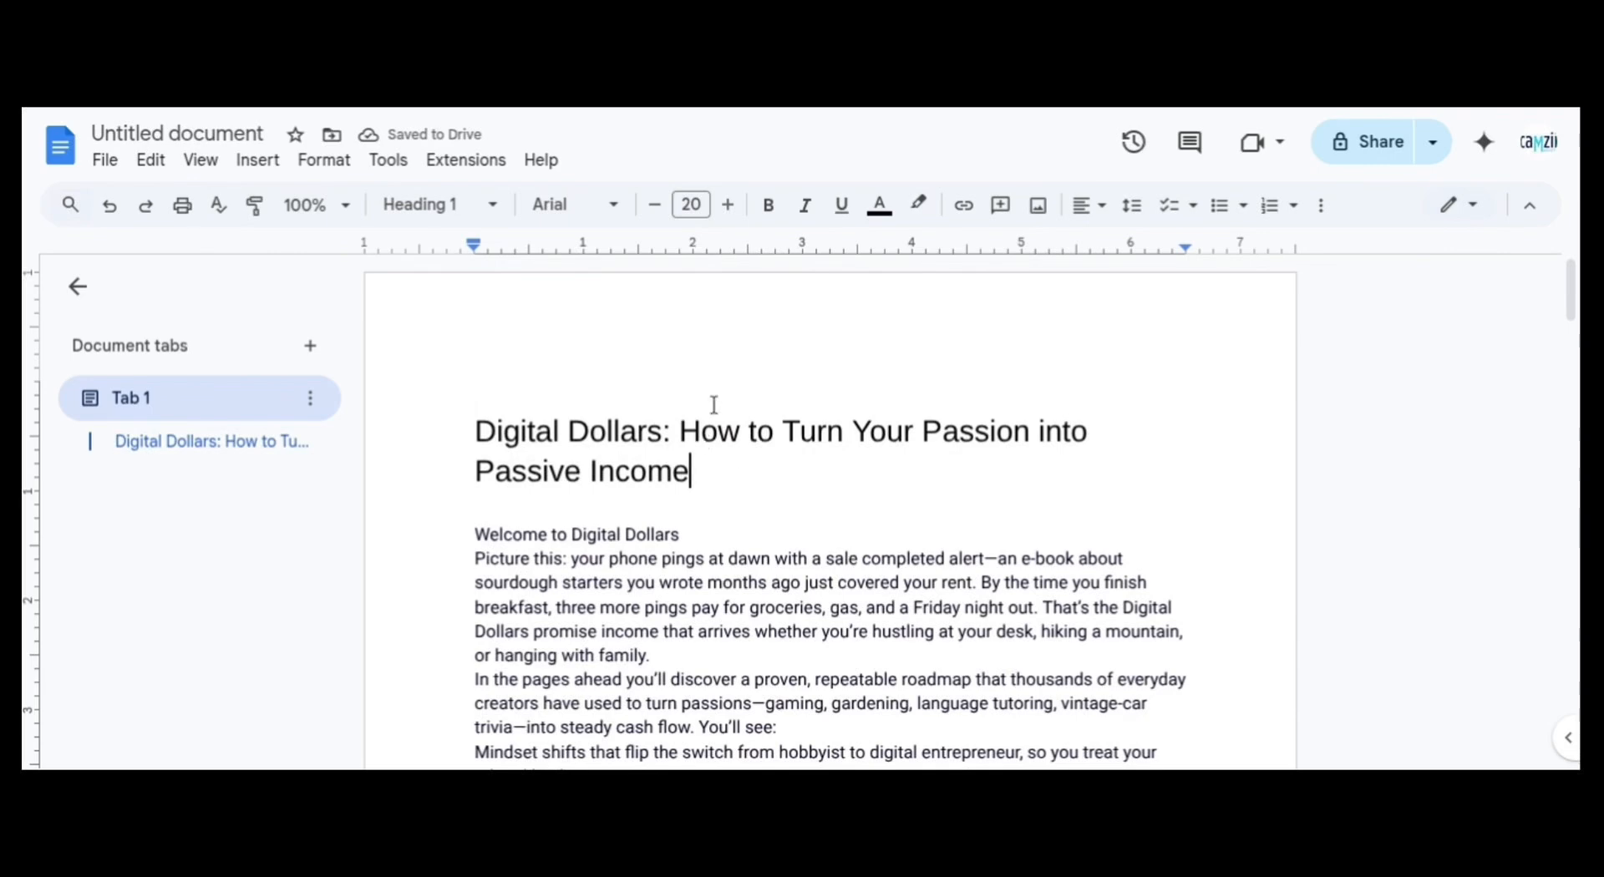
# Split the title onto two lines after "Digital Dollars", removing the colon, and shift the first line toward the page centre
pyautogui.click(678, 433)
pyautogui.press('BackSpace')
pyautogui.press('BackSpace')
pyautogui.press('Return')
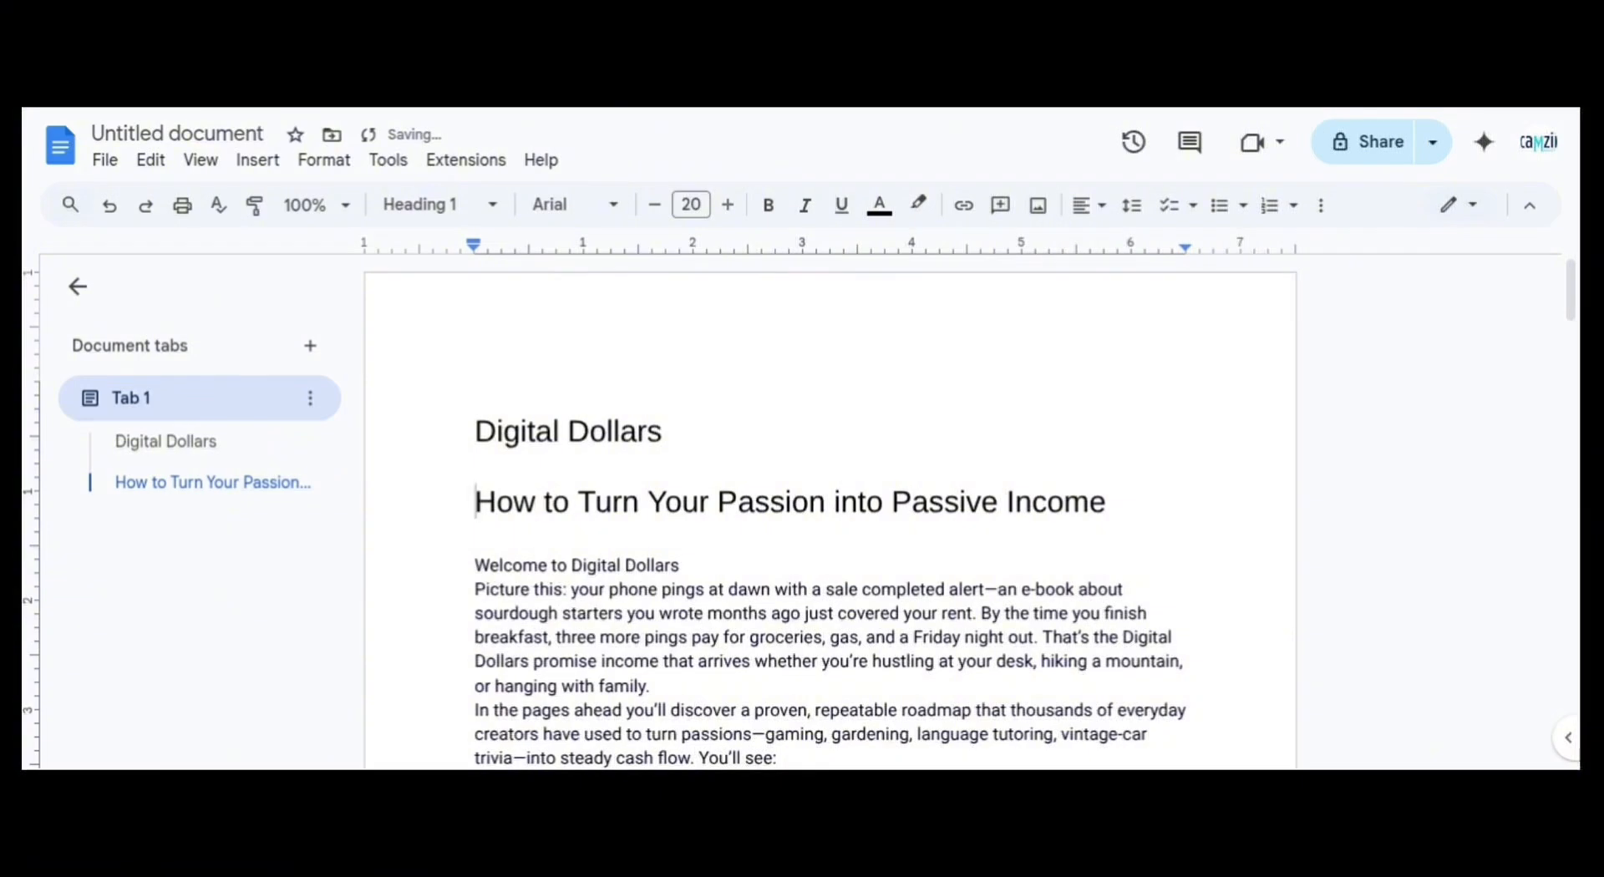
pyautogui.press('Up')
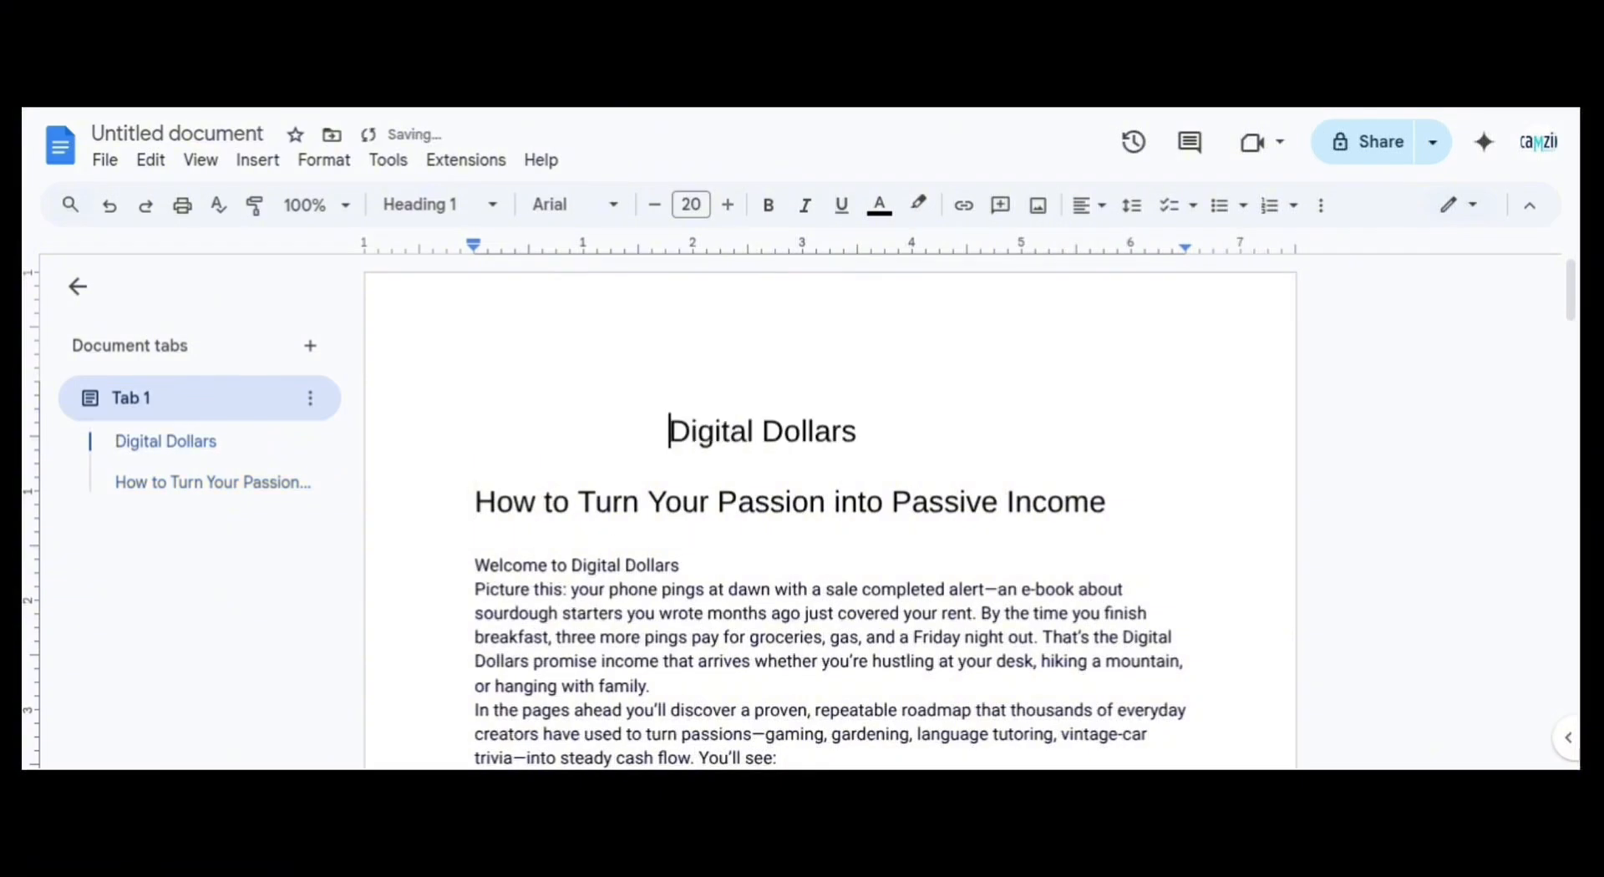
# Remove the space before paragraph from both title lines
pyautogui.moveTo(1106, 516); pyautogui.dragTo(660, 436)
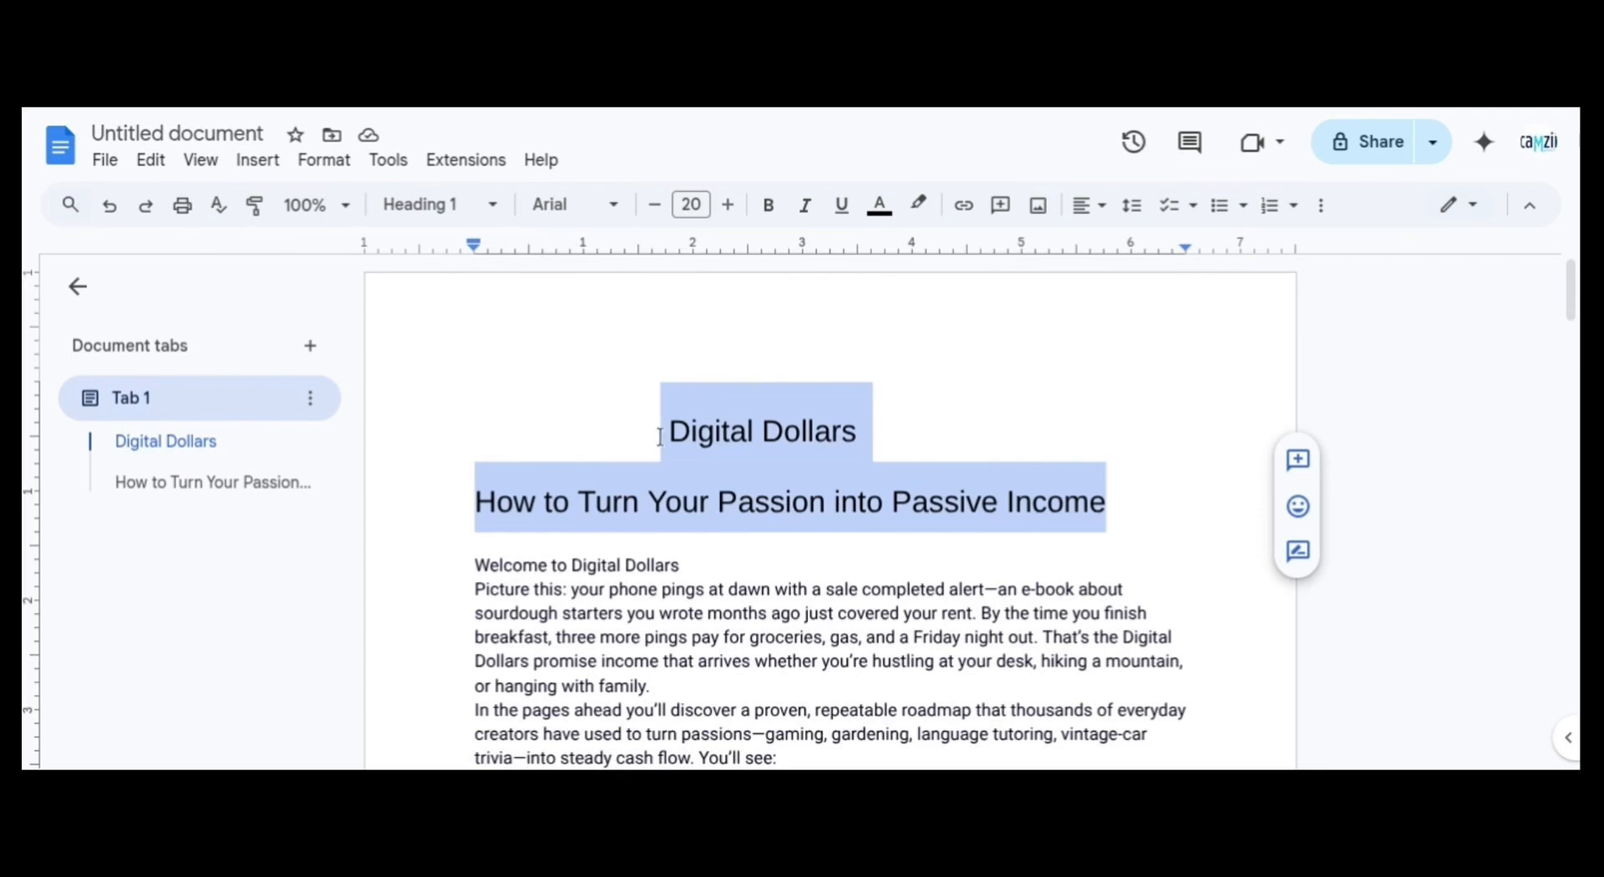
pyautogui.click(323, 160)
pyautogui.moveTo(428, 316)
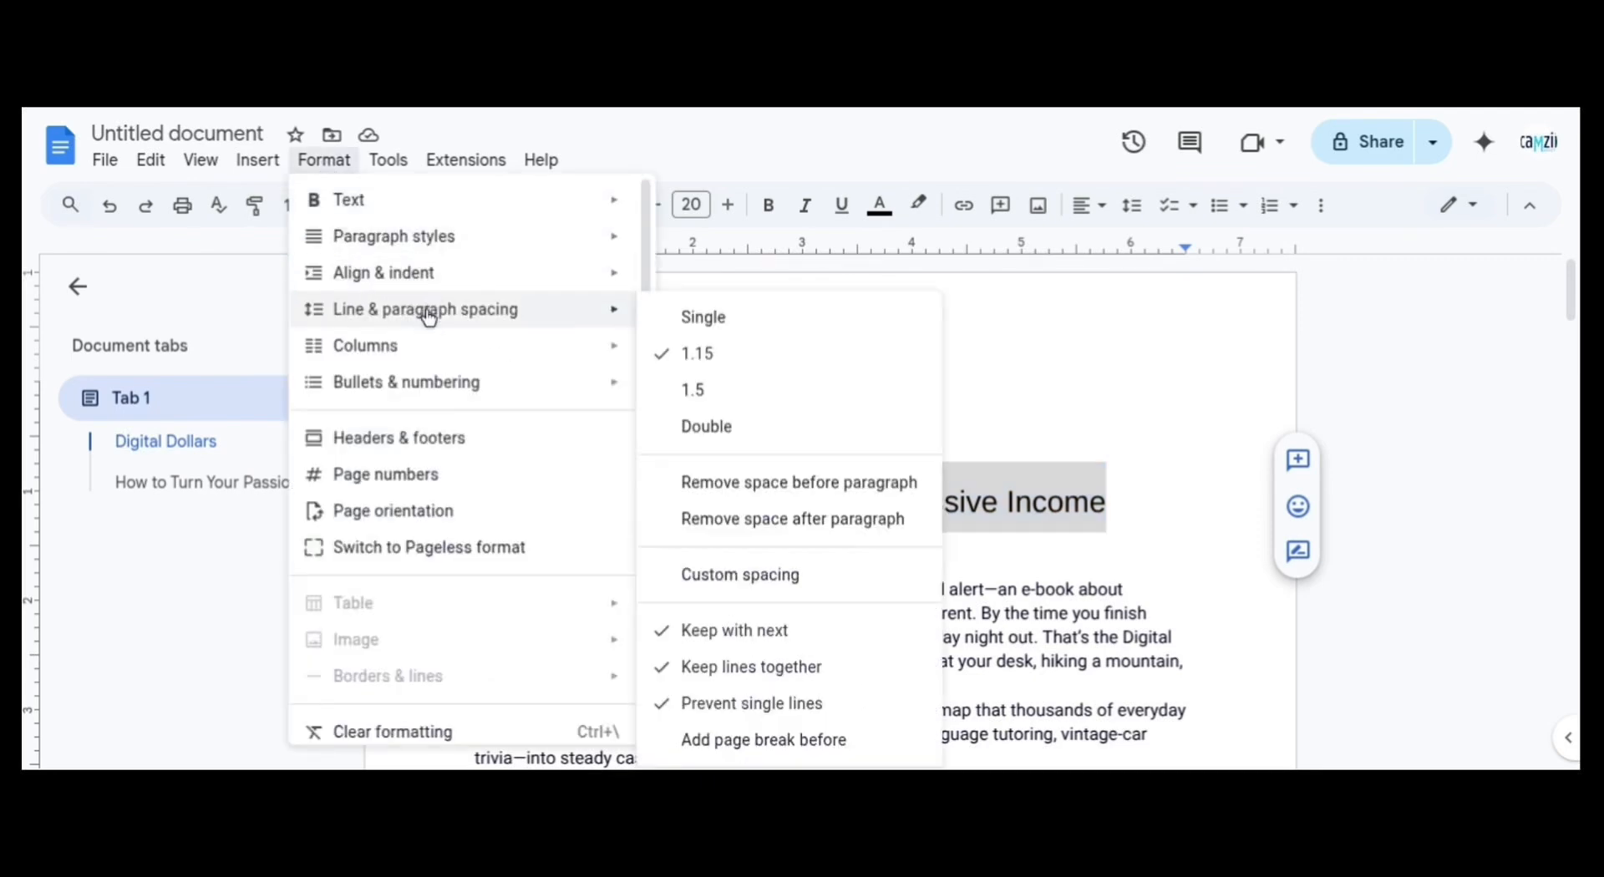
pyautogui.click(759, 482)
pyautogui.click(924, 372)
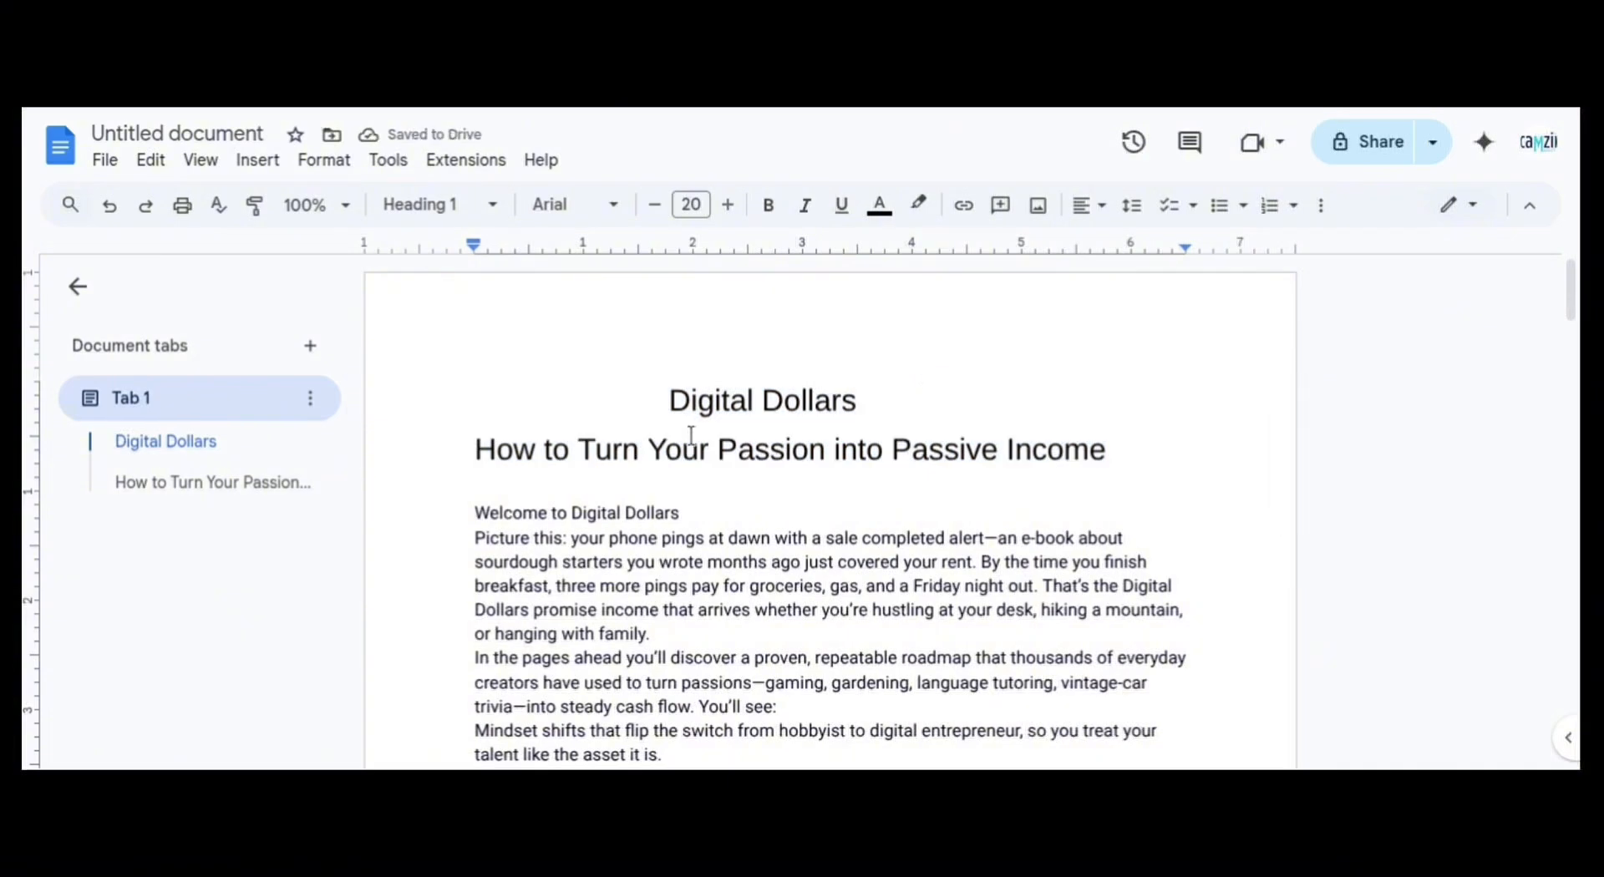
# Set justified alignment on the "Digital Dollars" line and on the "How to Turn Your Passion into Passive Income" line
pyautogui.moveTo(666, 400); pyautogui.dragTo(855, 392)
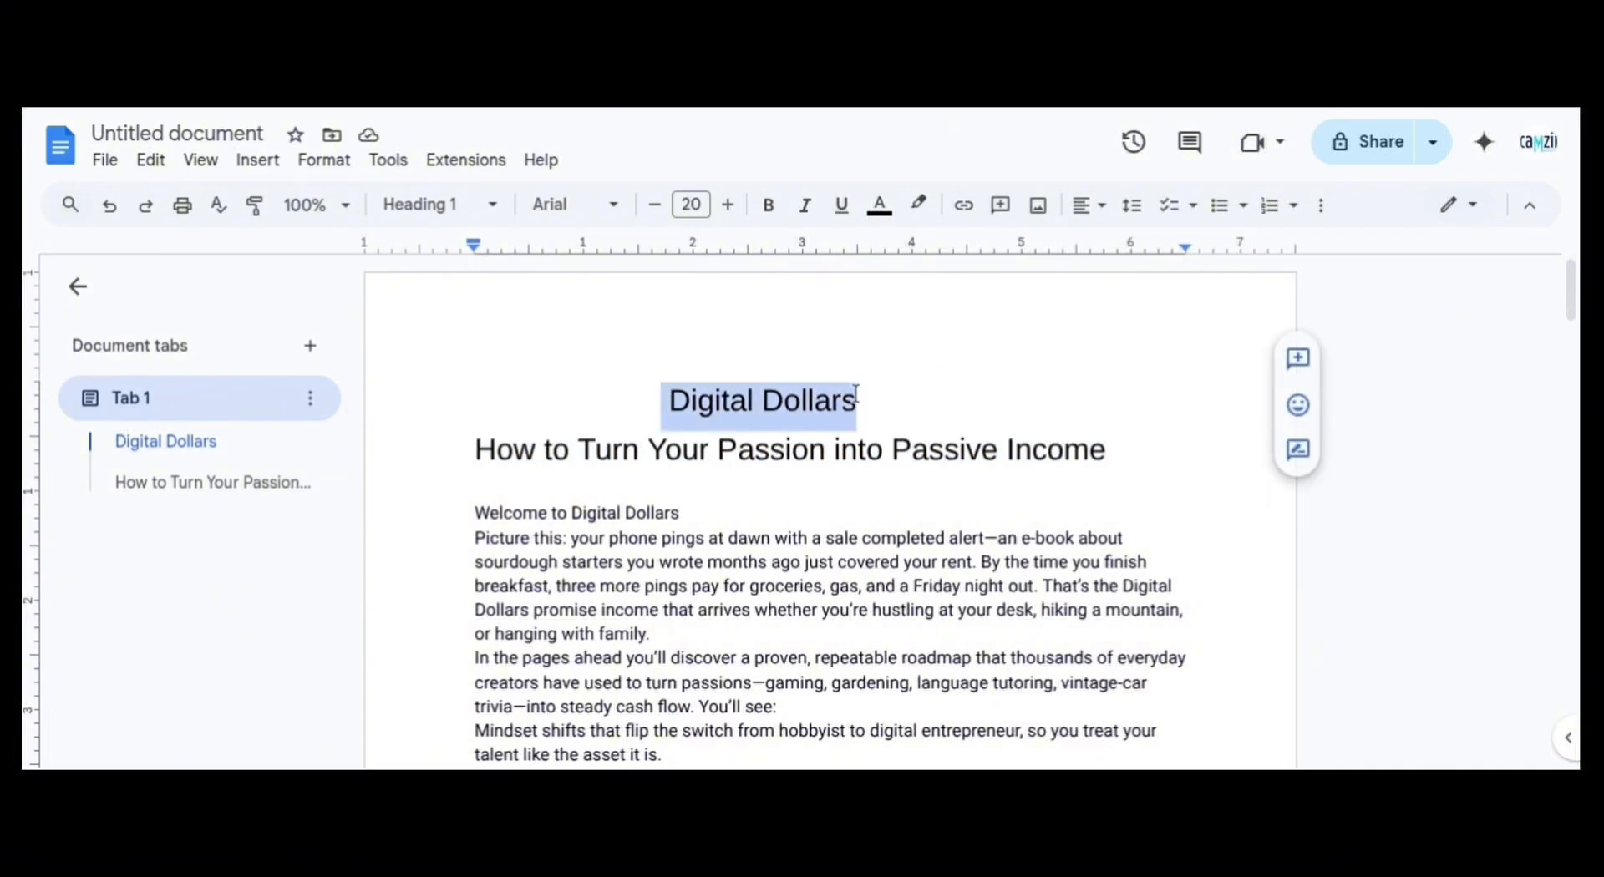
pyautogui.click(1086, 205)
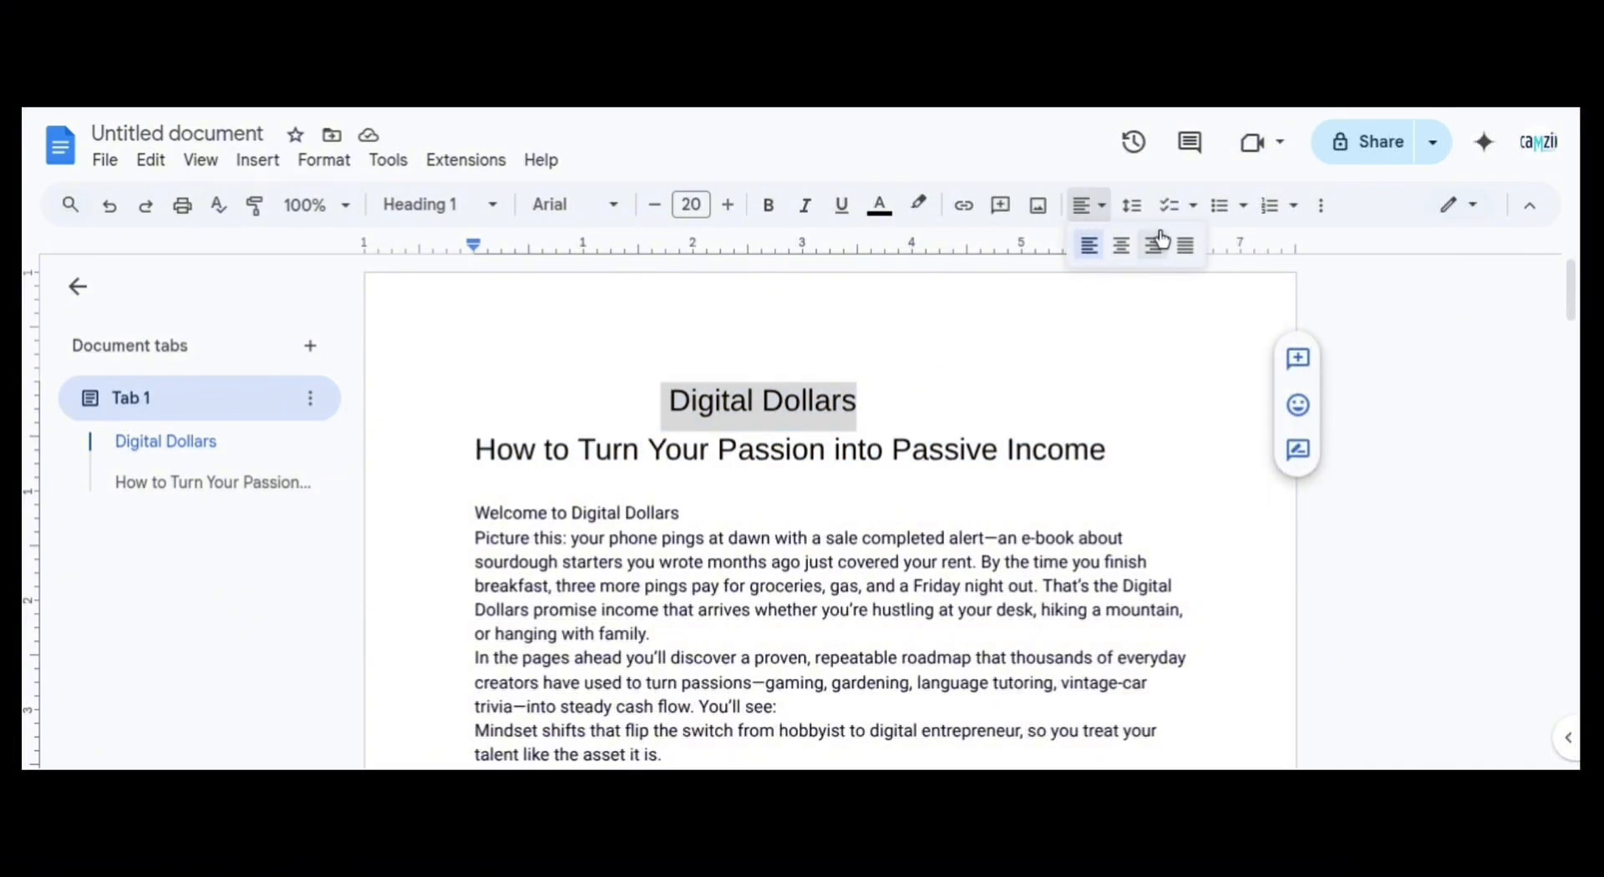
pyautogui.click(1187, 245)
pyautogui.click(1066, 324)
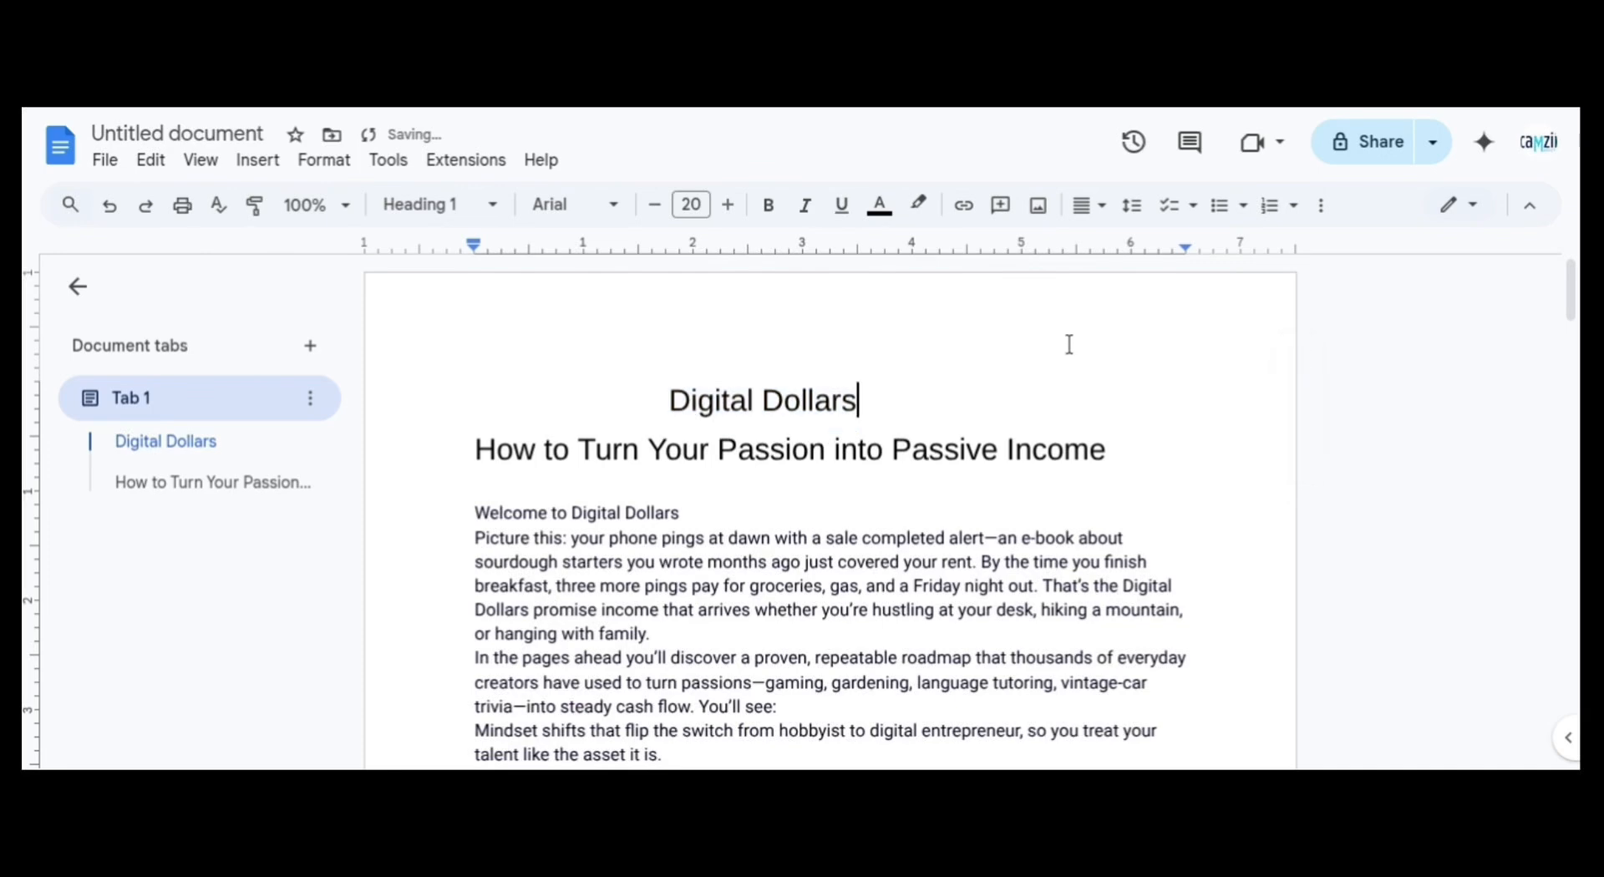
pyautogui.moveTo(1107, 465); pyautogui.dragTo(485, 453)
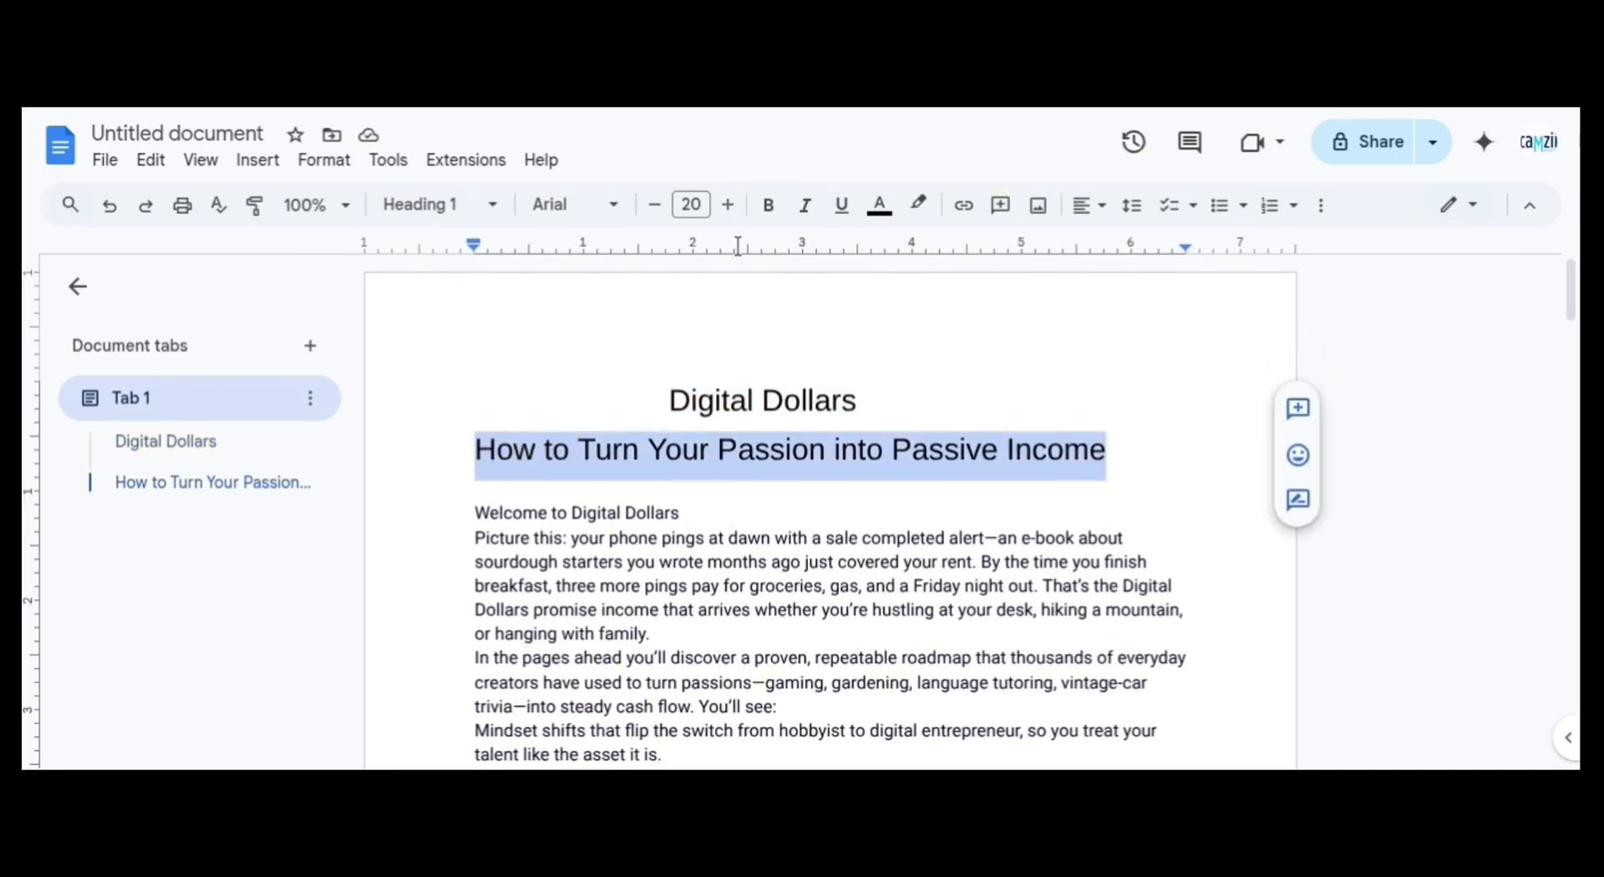
pyautogui.click(1103, 211)
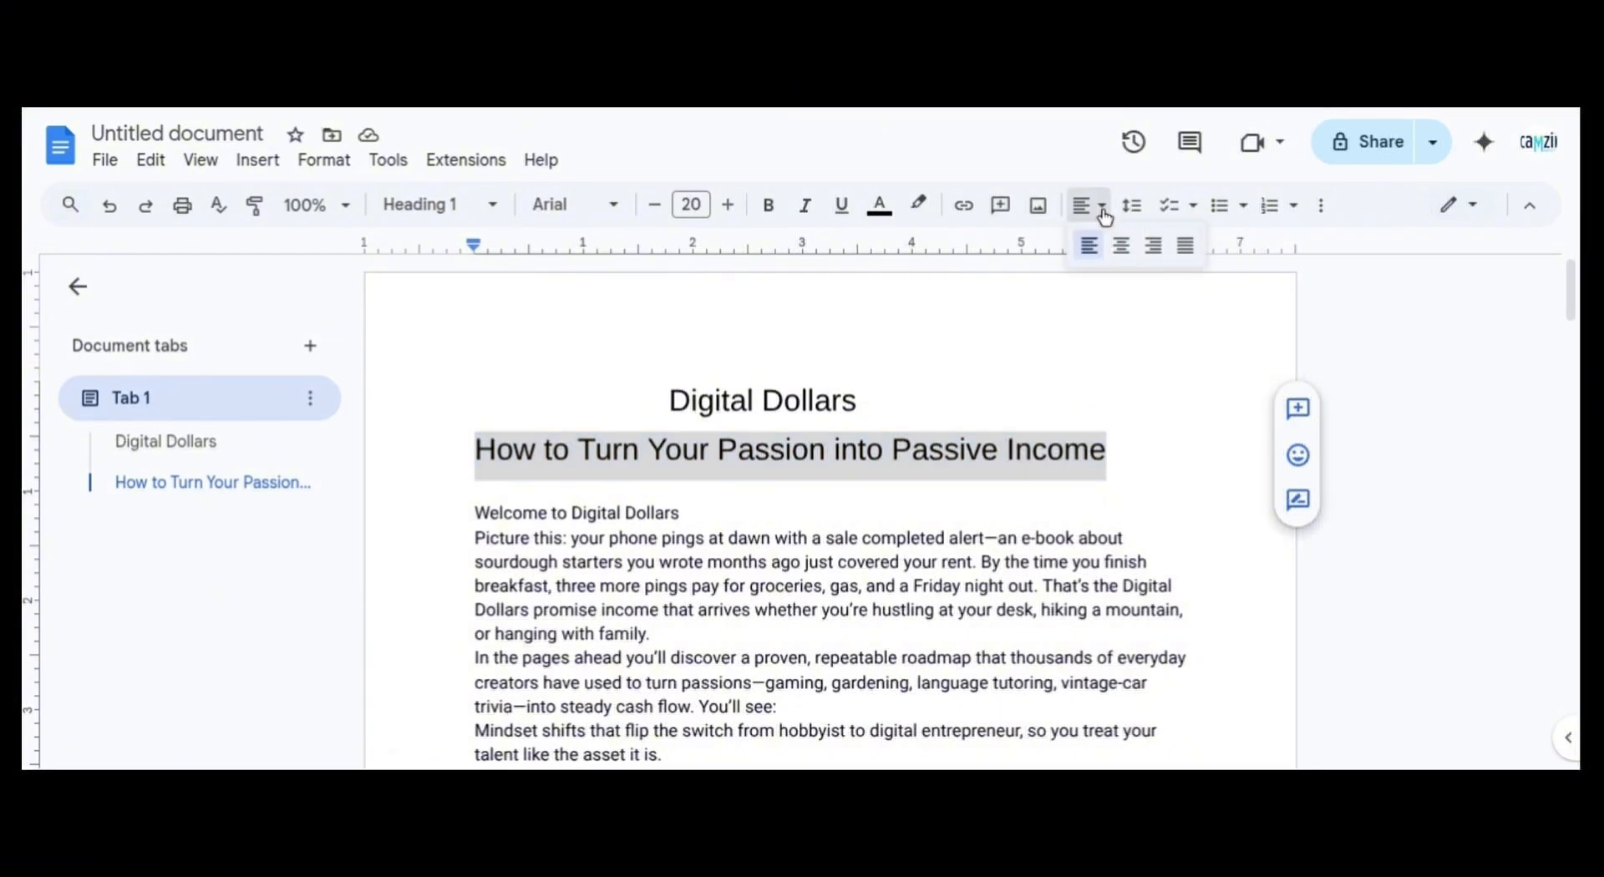
pyautogui.click(1185, 245)
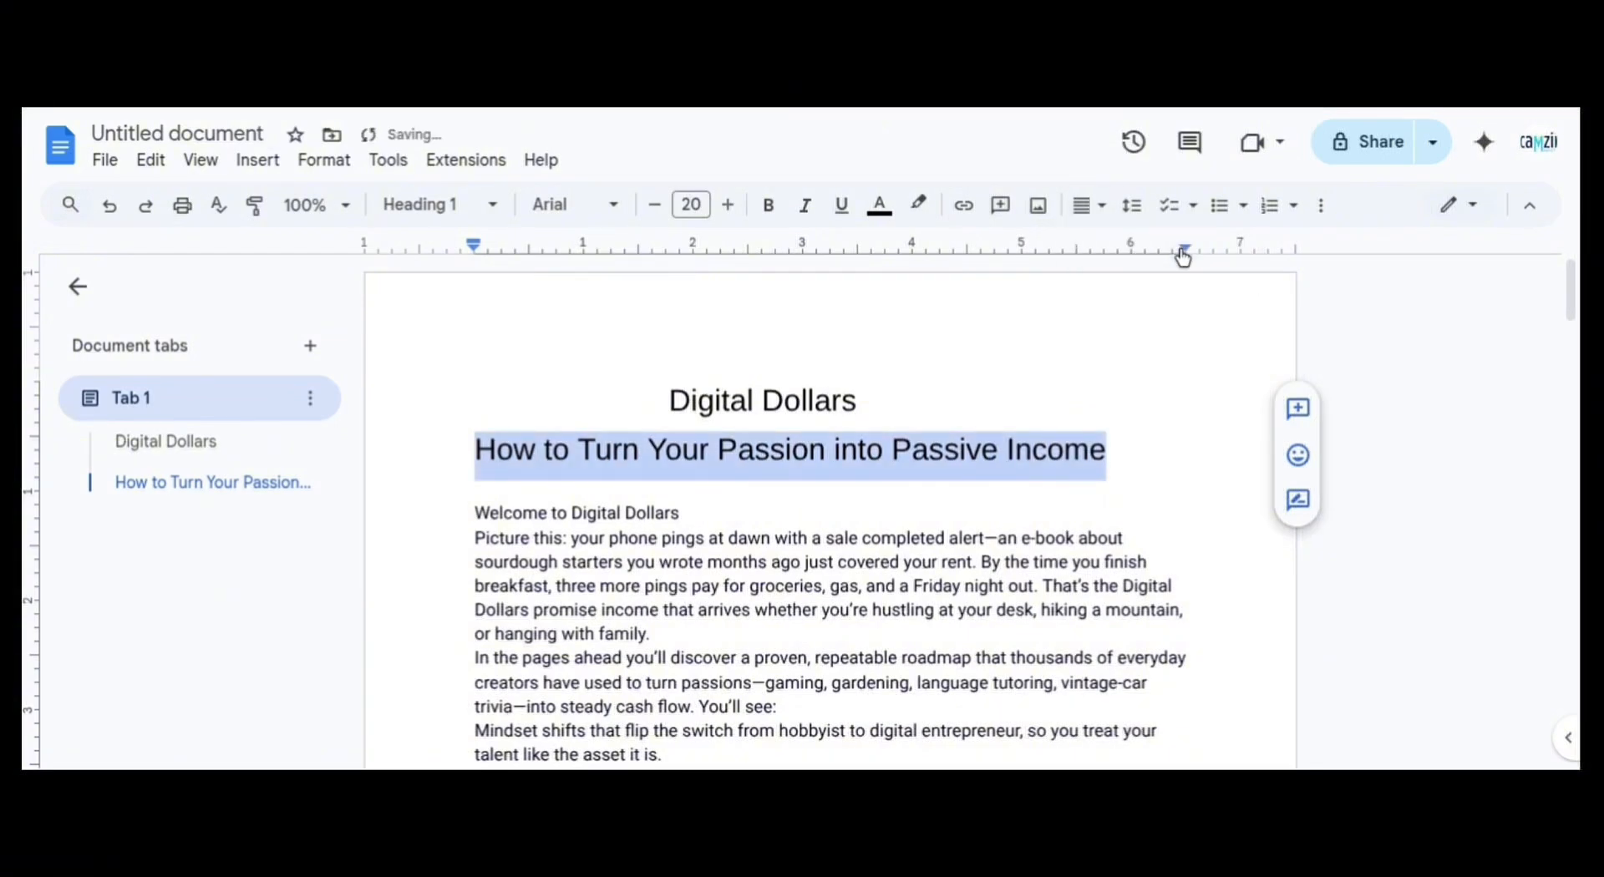
pyautogui.click(1005, 375)
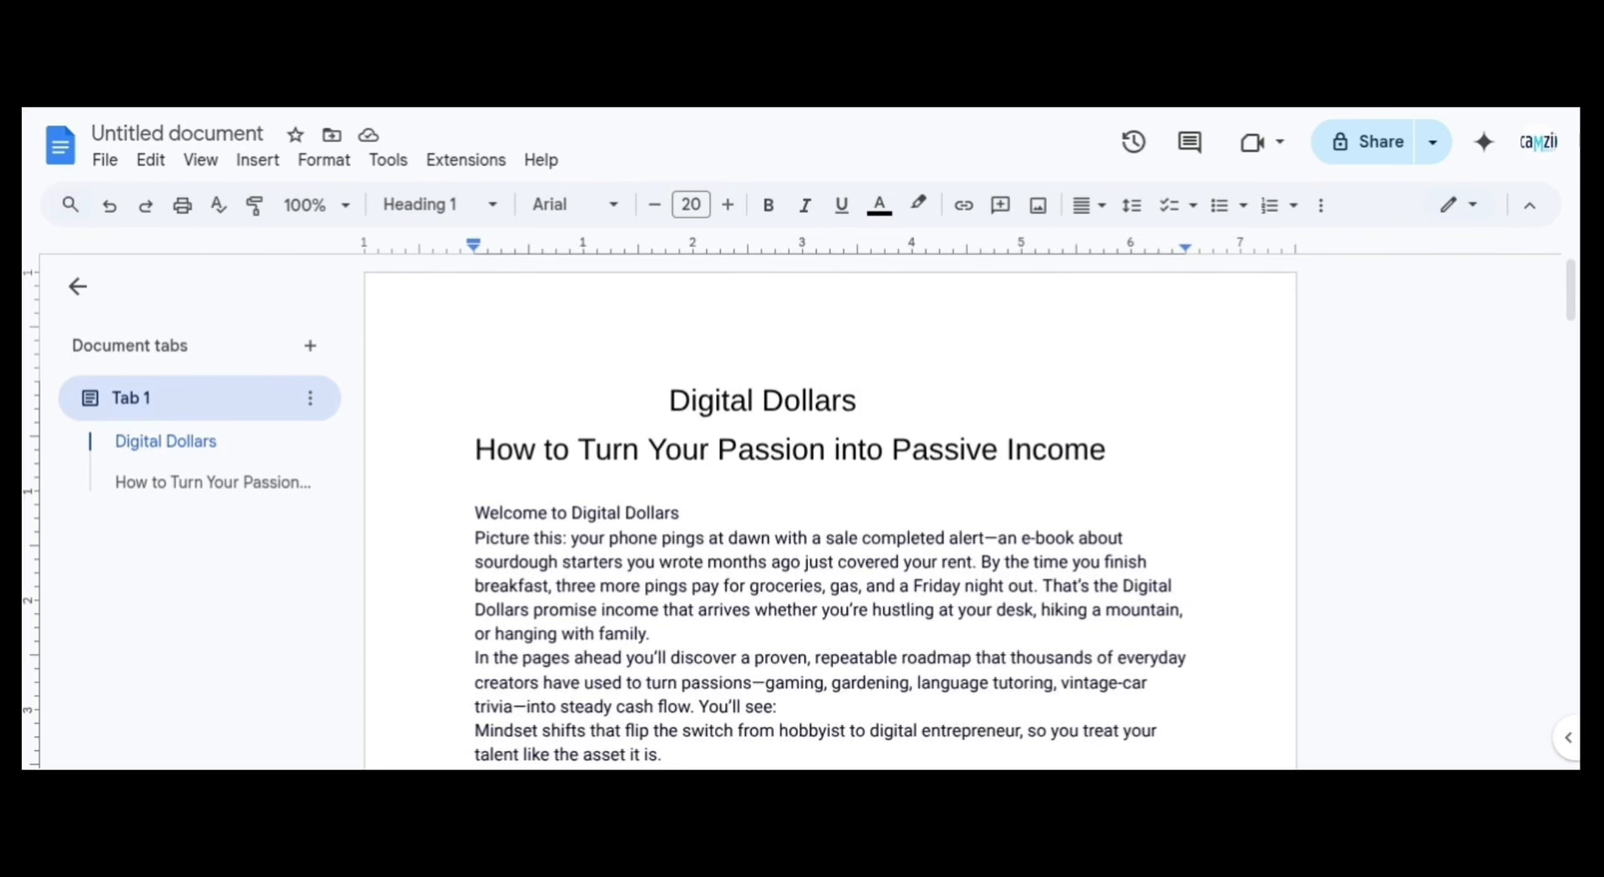
# Apply the Heading 2 style to the line "Welcome to Digital Dollars"
pyautogui.click(682, 513)
pyautogui.moveTo(683, 513); pyautogui.dragTo(483, 513)
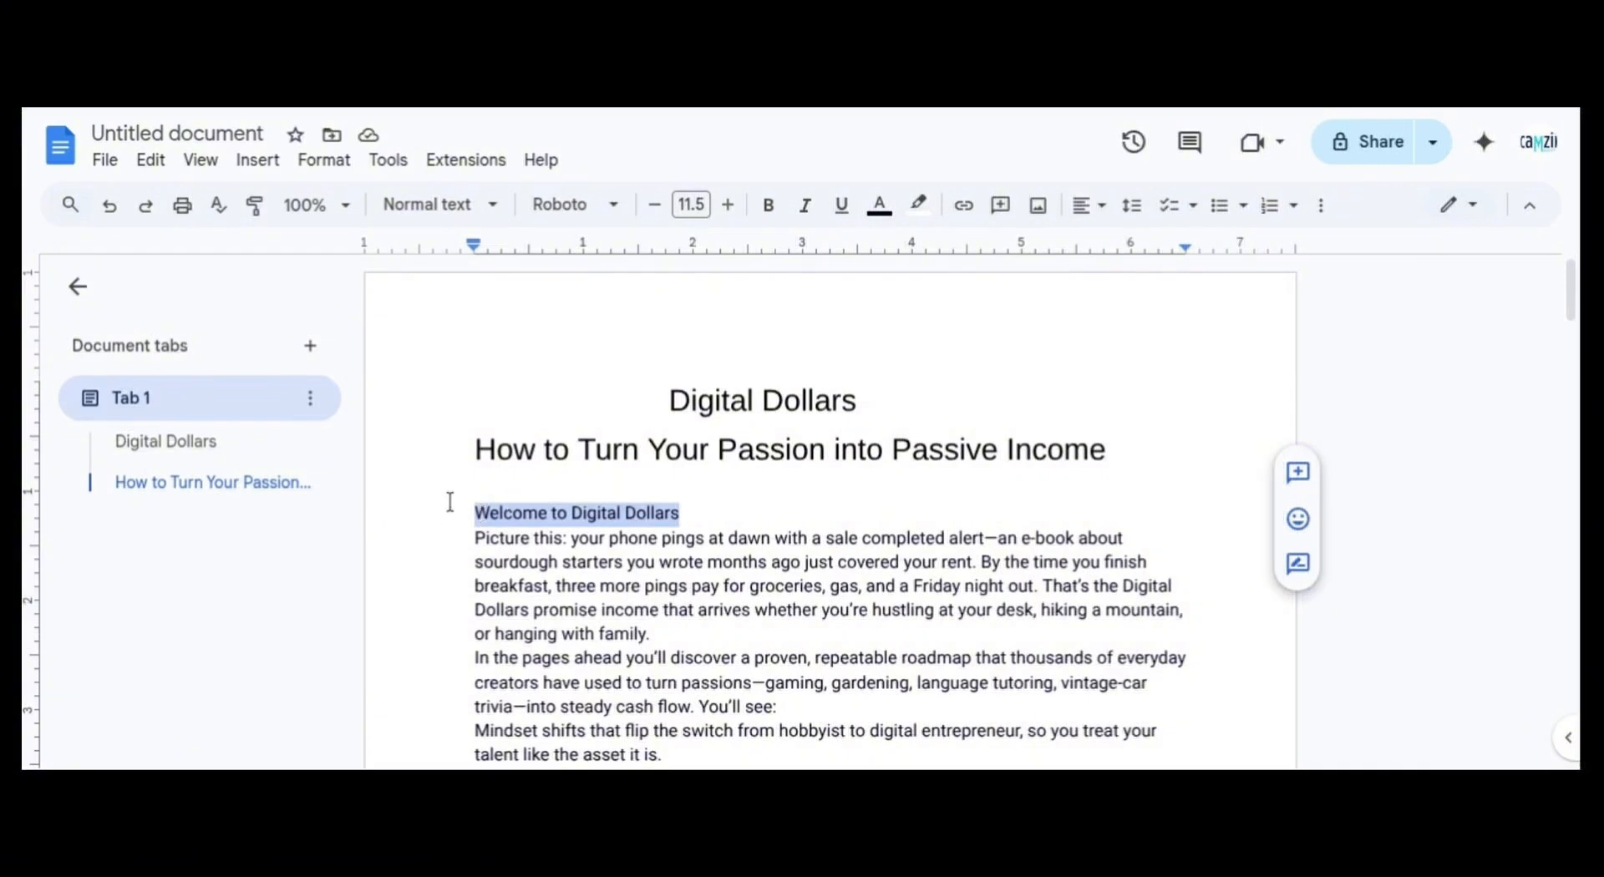
pyautogui.click(485, 206)
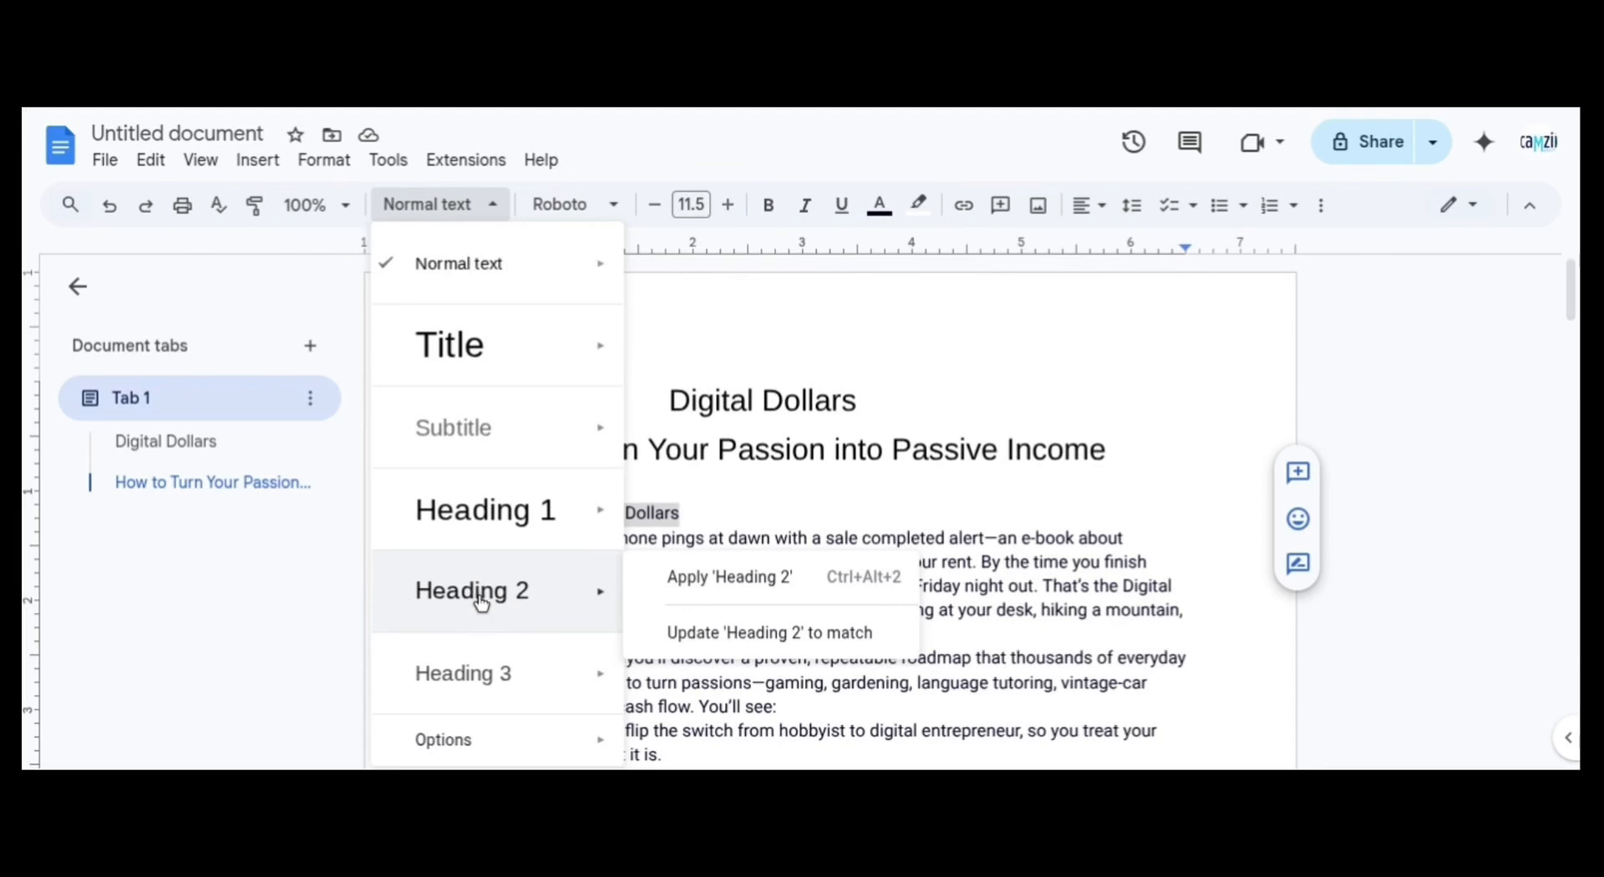
pyautogui.moveTo(596, 616)
pyautogui.click(685, 579)
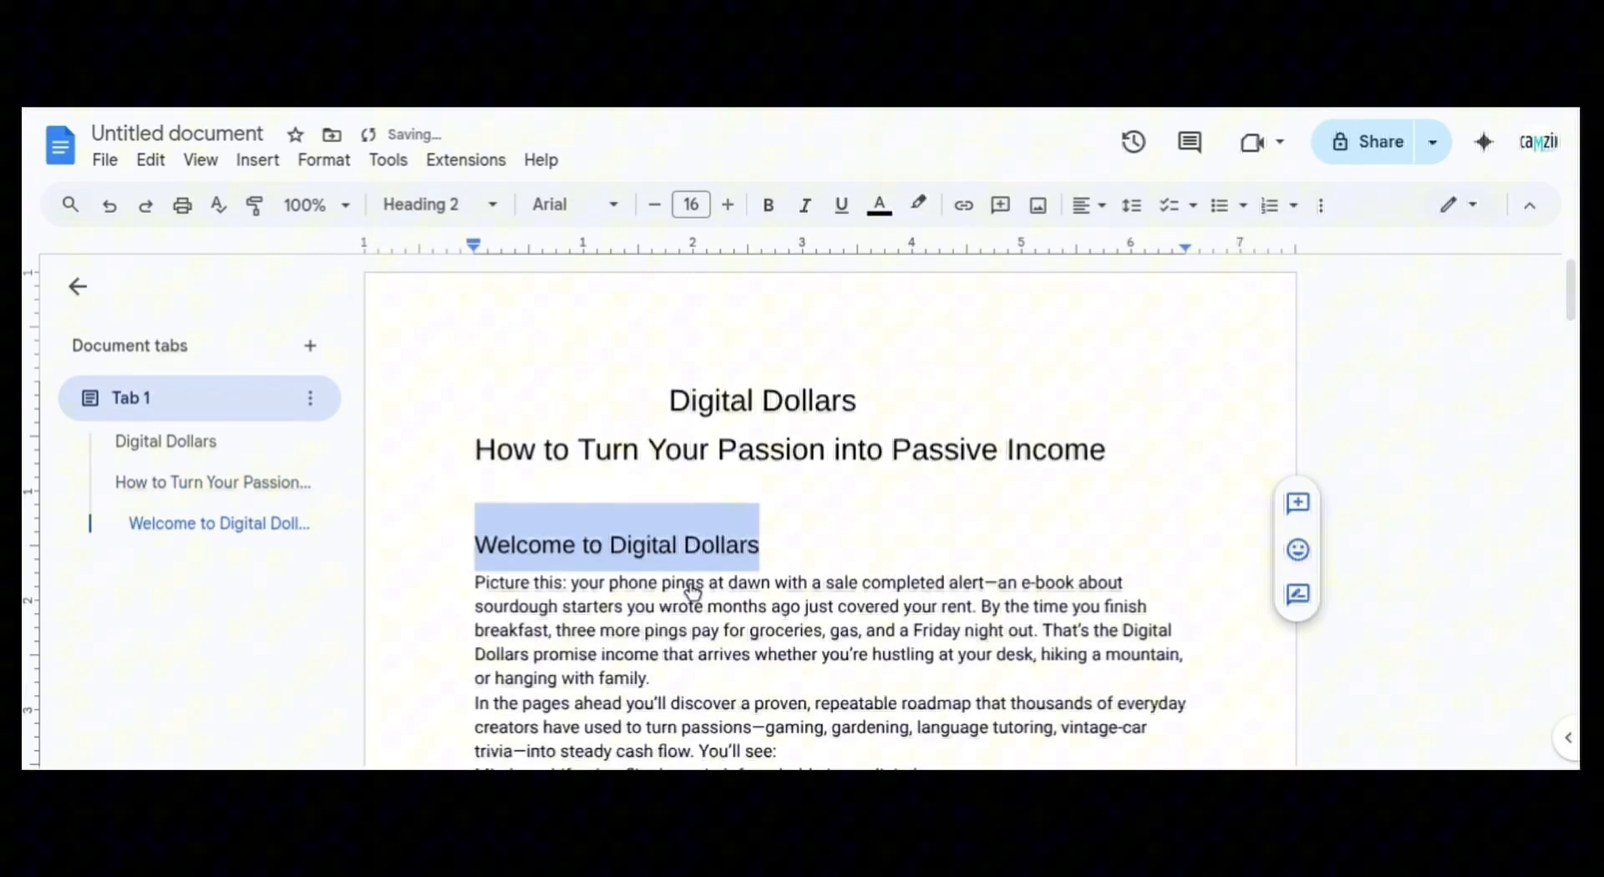
pyautogui.click(786, 530)
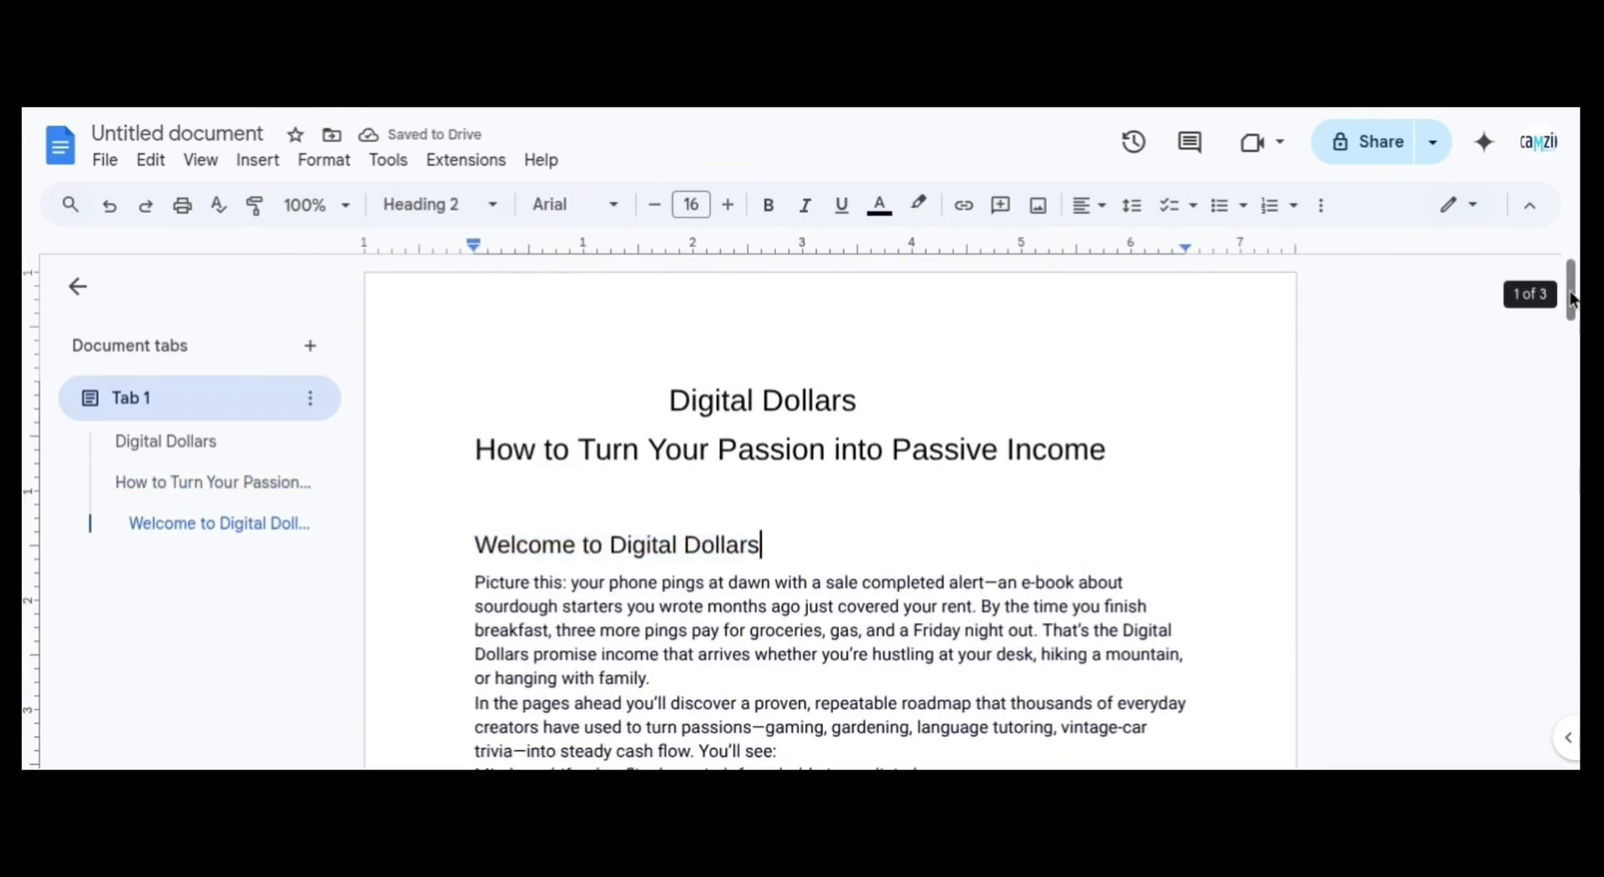
# Insert a page break before "1. Mindset Shift: From Hobbyist to Digital Entrepreneur"
pyautogui.moveTo(1572, 299); pyautogui.dragTo(1572, 411)
pyautogui.click(477, 388)
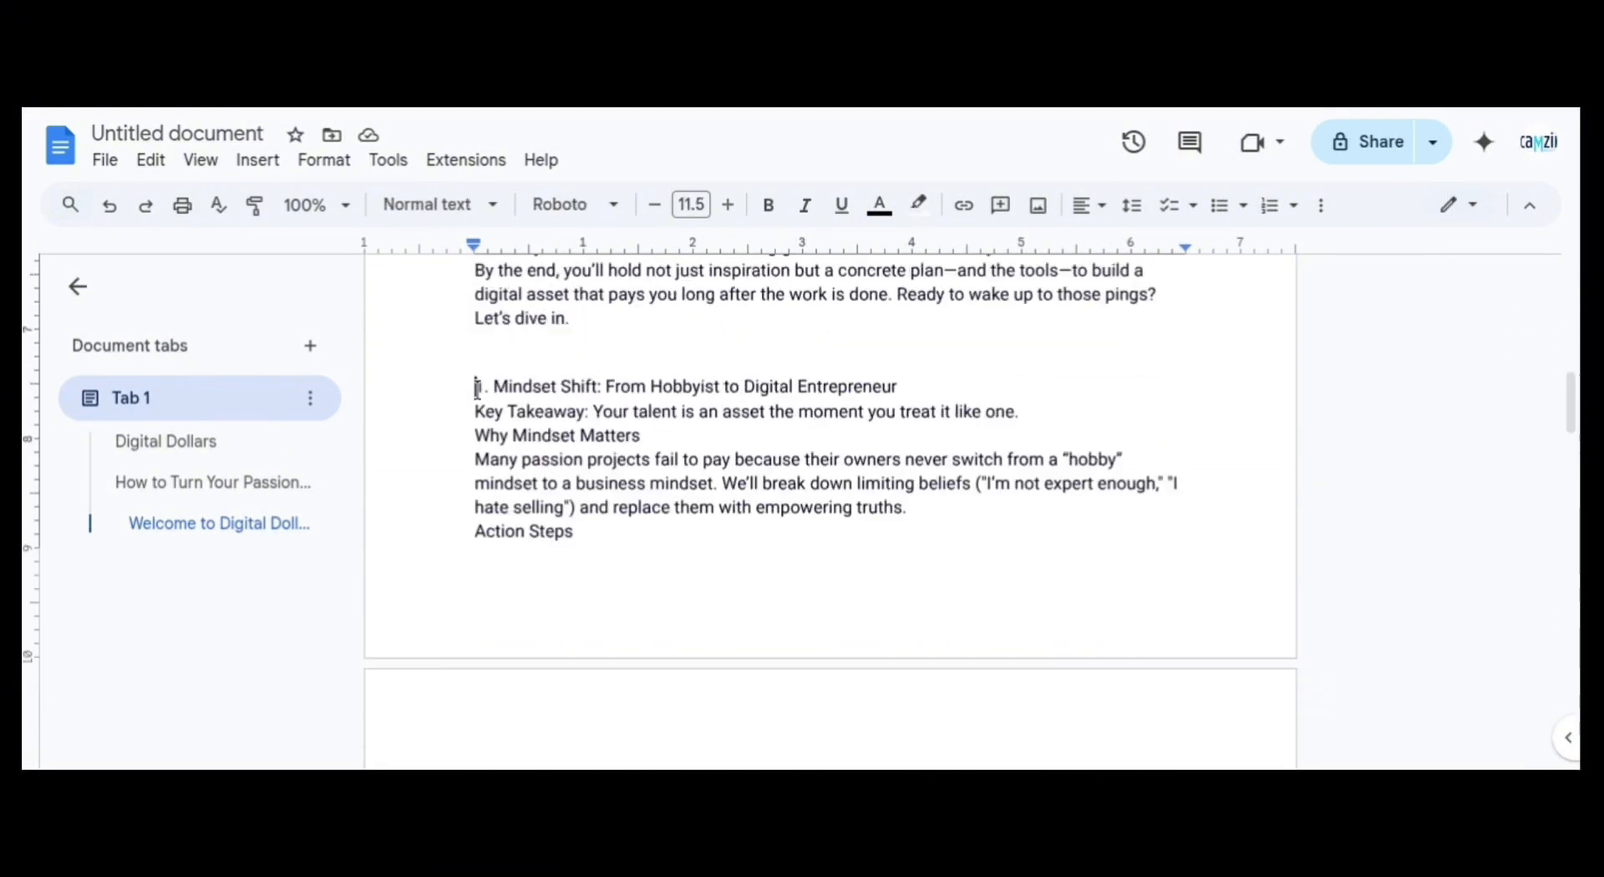
pyautogui.hotkey('ctrl', 'Return')
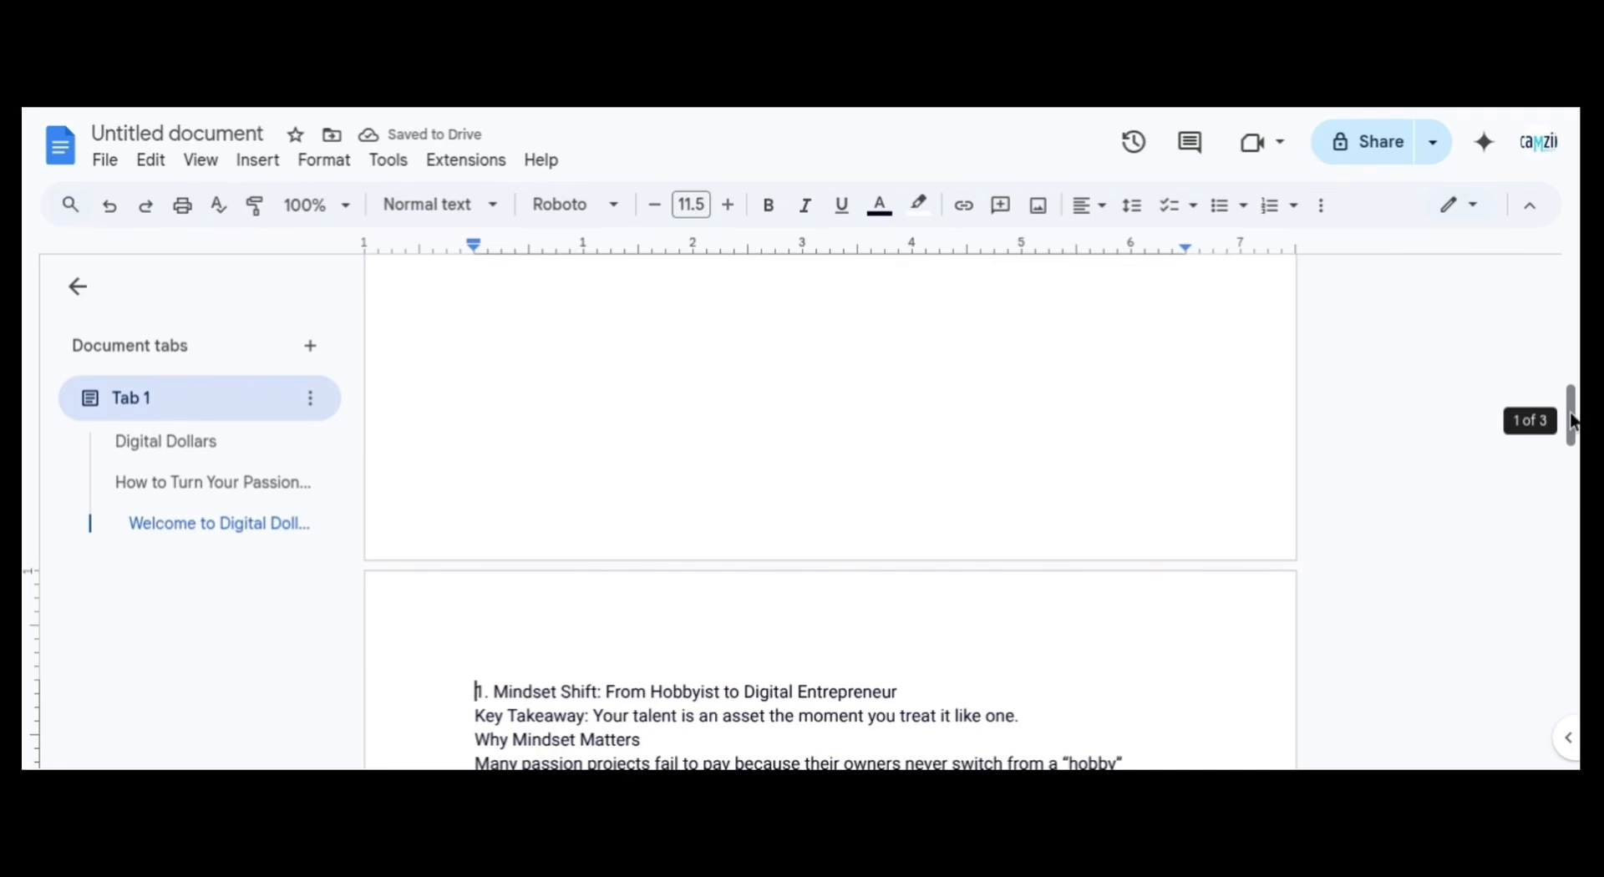
# Apply the Heading 2 style to the chapter title "1. Mindset Shift: From Hobbyist to Digital Entrepreneur"
pyautogui.moveTo(1573, 420); pyautogui.dragTo(1573, 449)
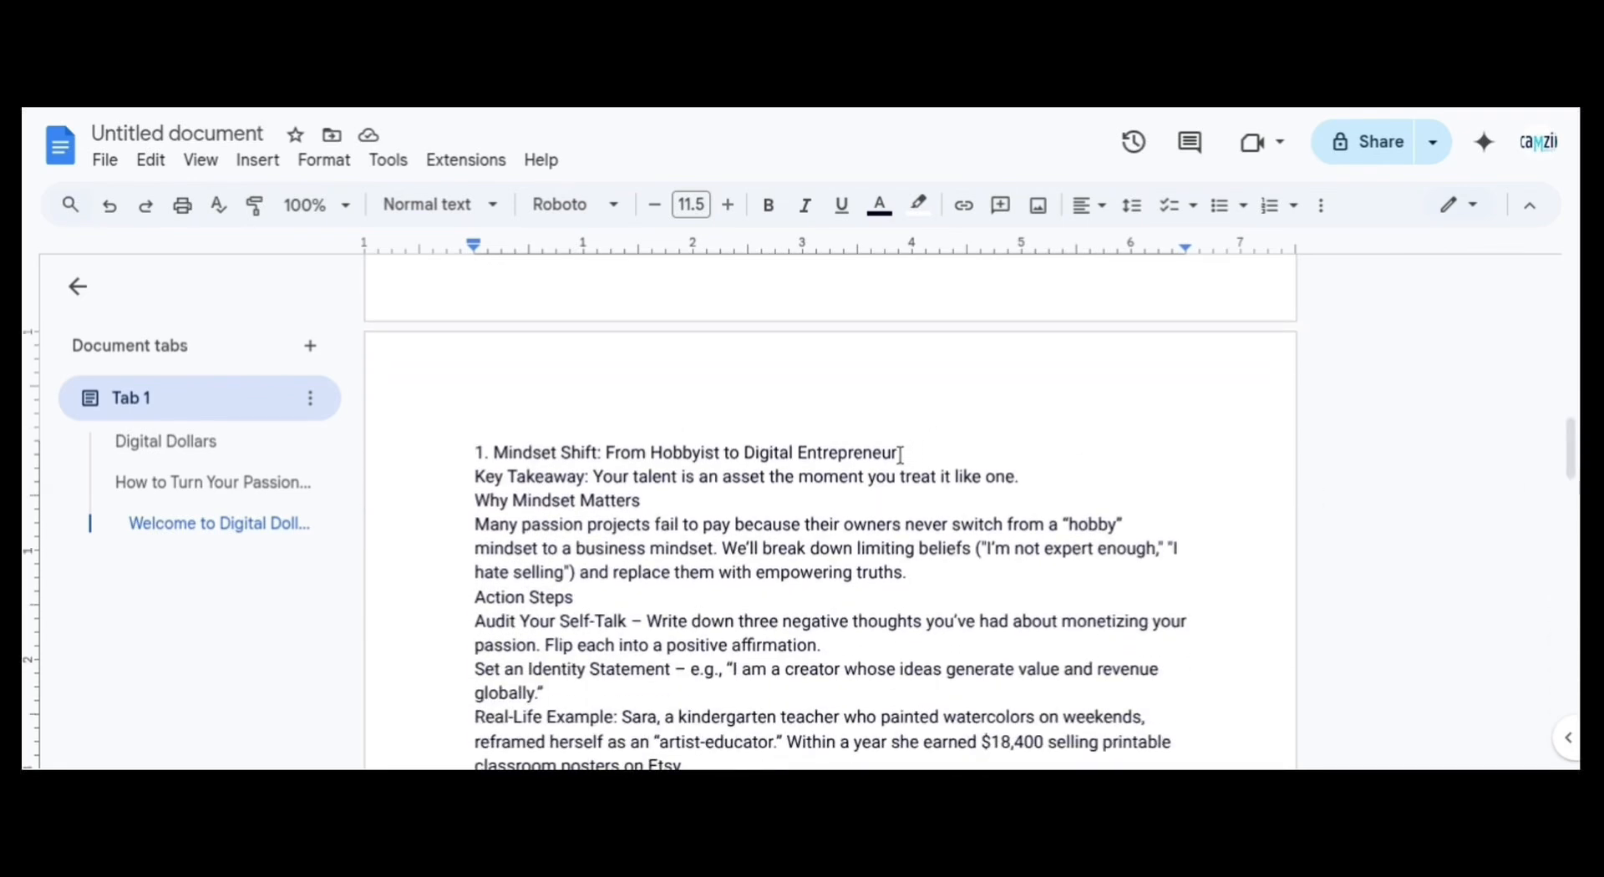
pyautogui.moveTo(900, 455); pyautogui.dragTo(459, 423)
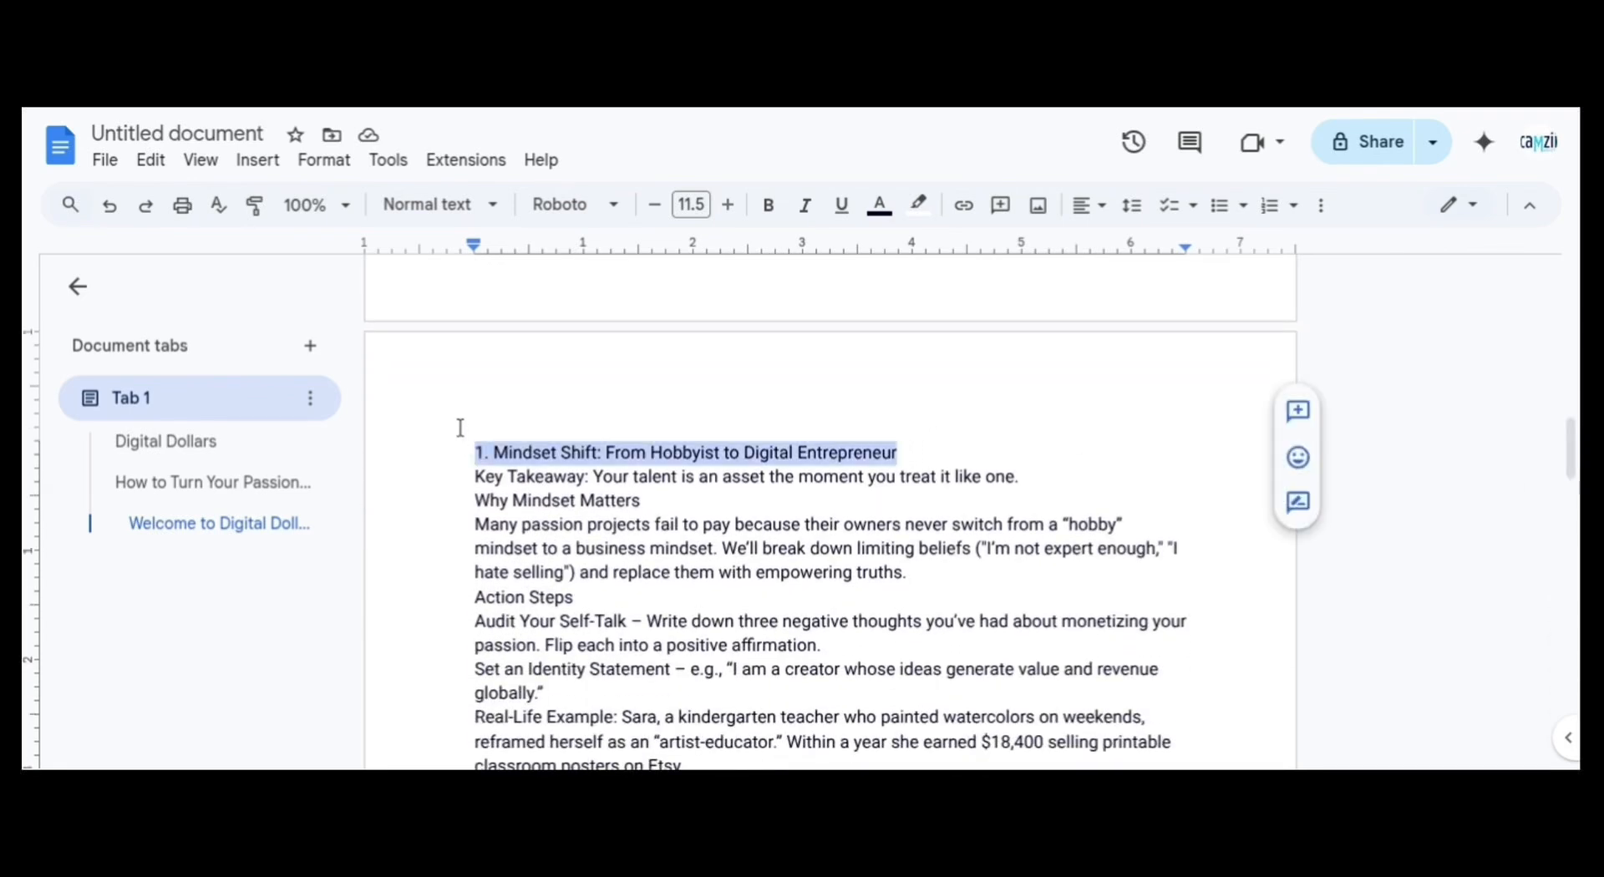
pyautogui.click(485, 207)
pyautogui.moveTo(488, 608)
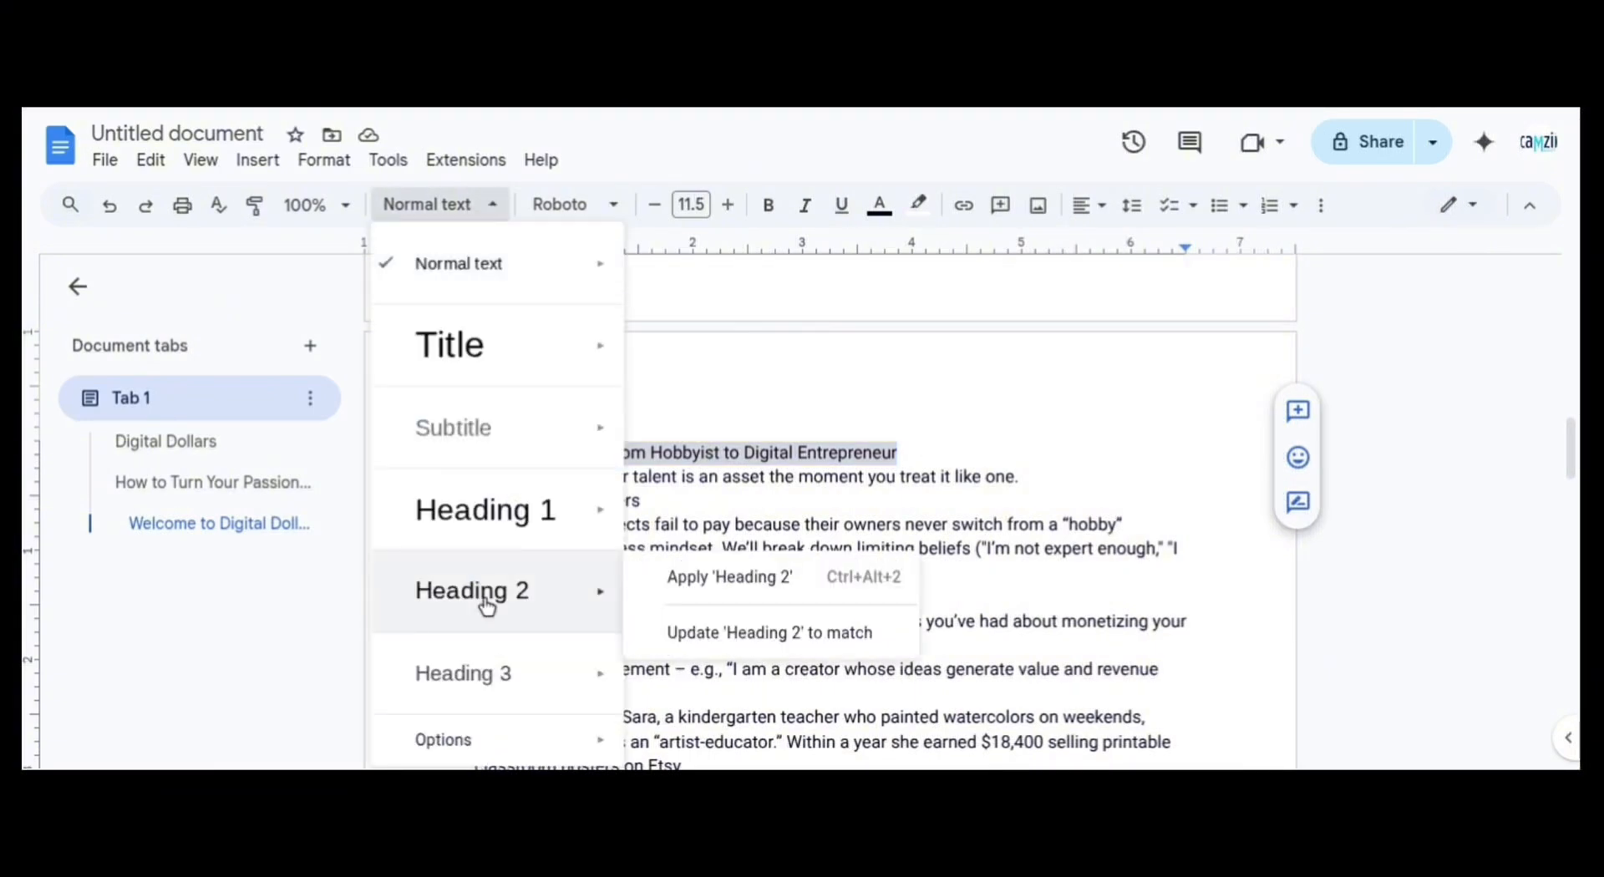
pyautogui.click(685, 585)
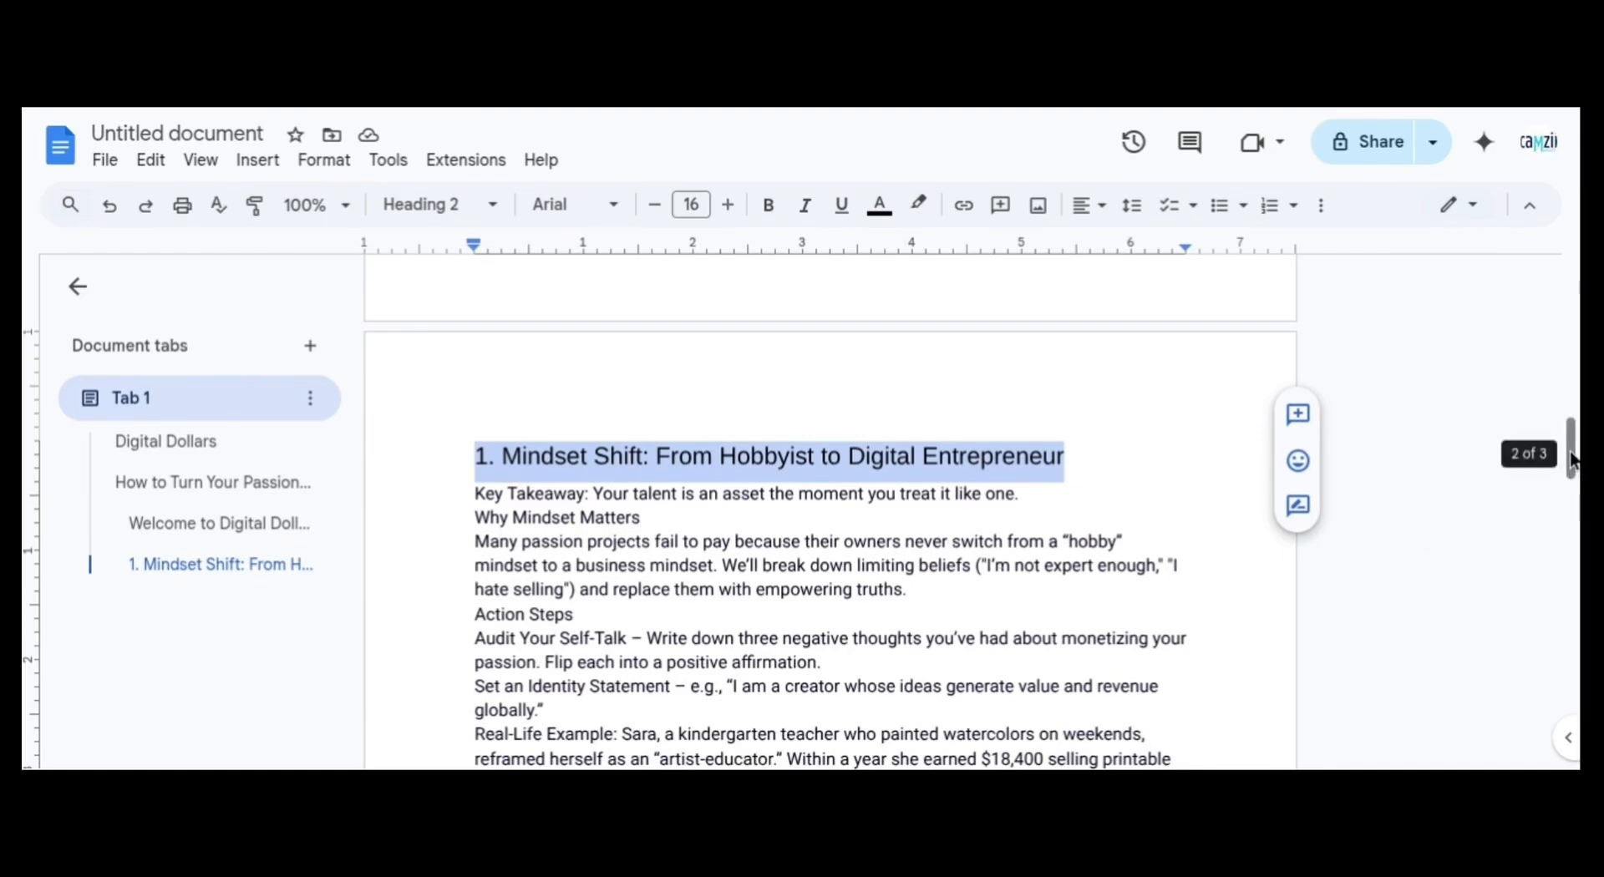
# Apply the Heading 2 style to the chapter title "2. Finding Your Profitable Passion"
pyautogui.moveTo(1571, 452); pyautogui.dragTo(1572, 500)
pyautogui.moveTo(738, 550); pyautogui.dragTo(496, 553)
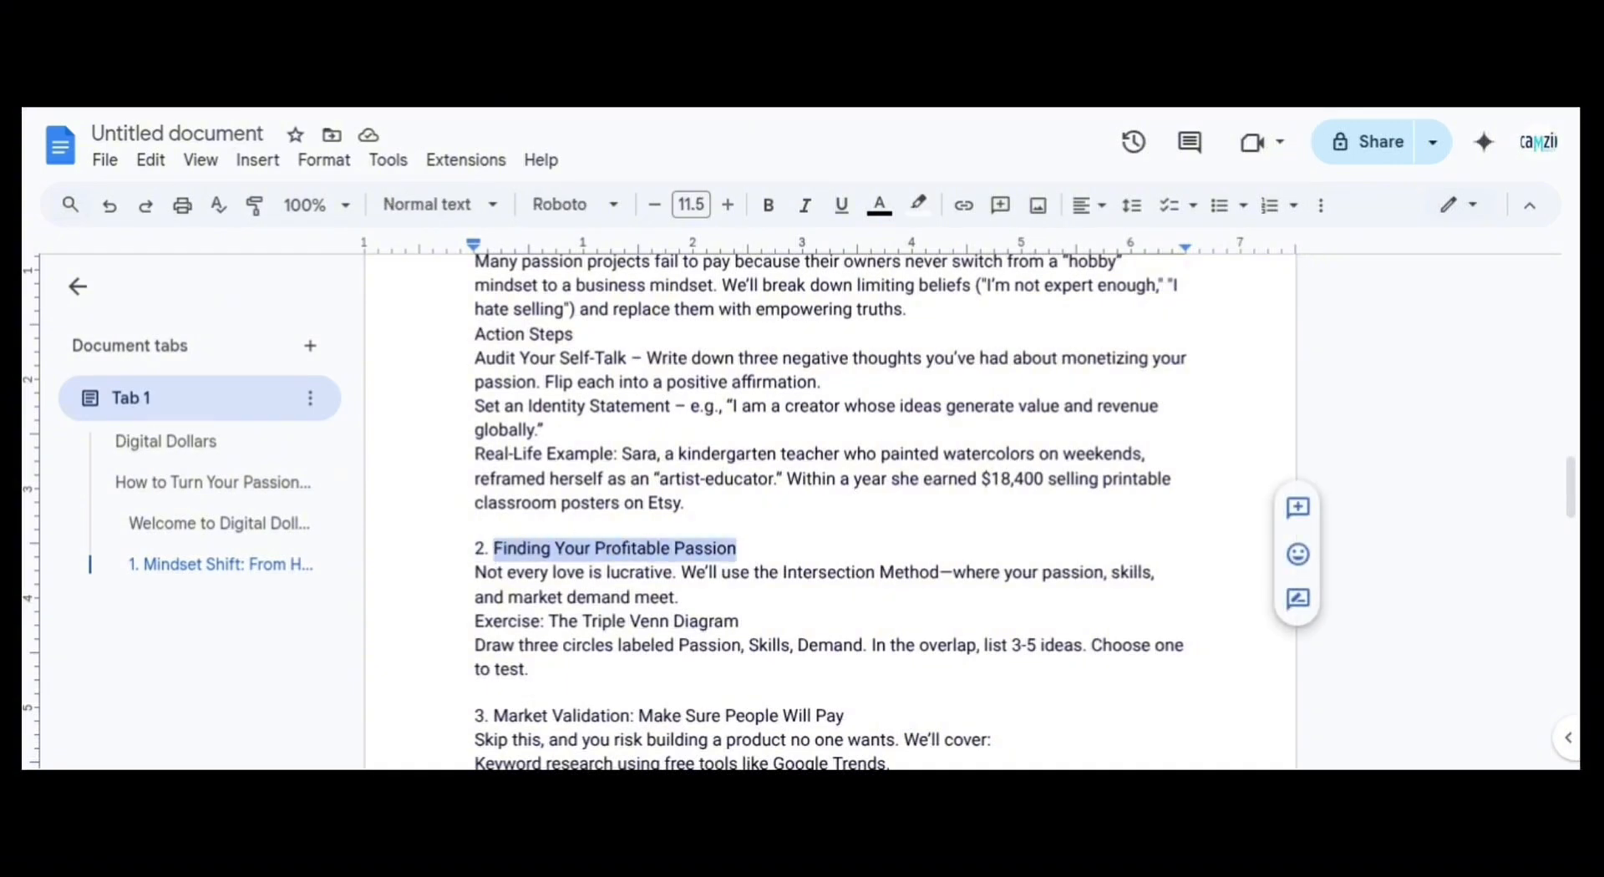
pyautogui.click(491, 207)
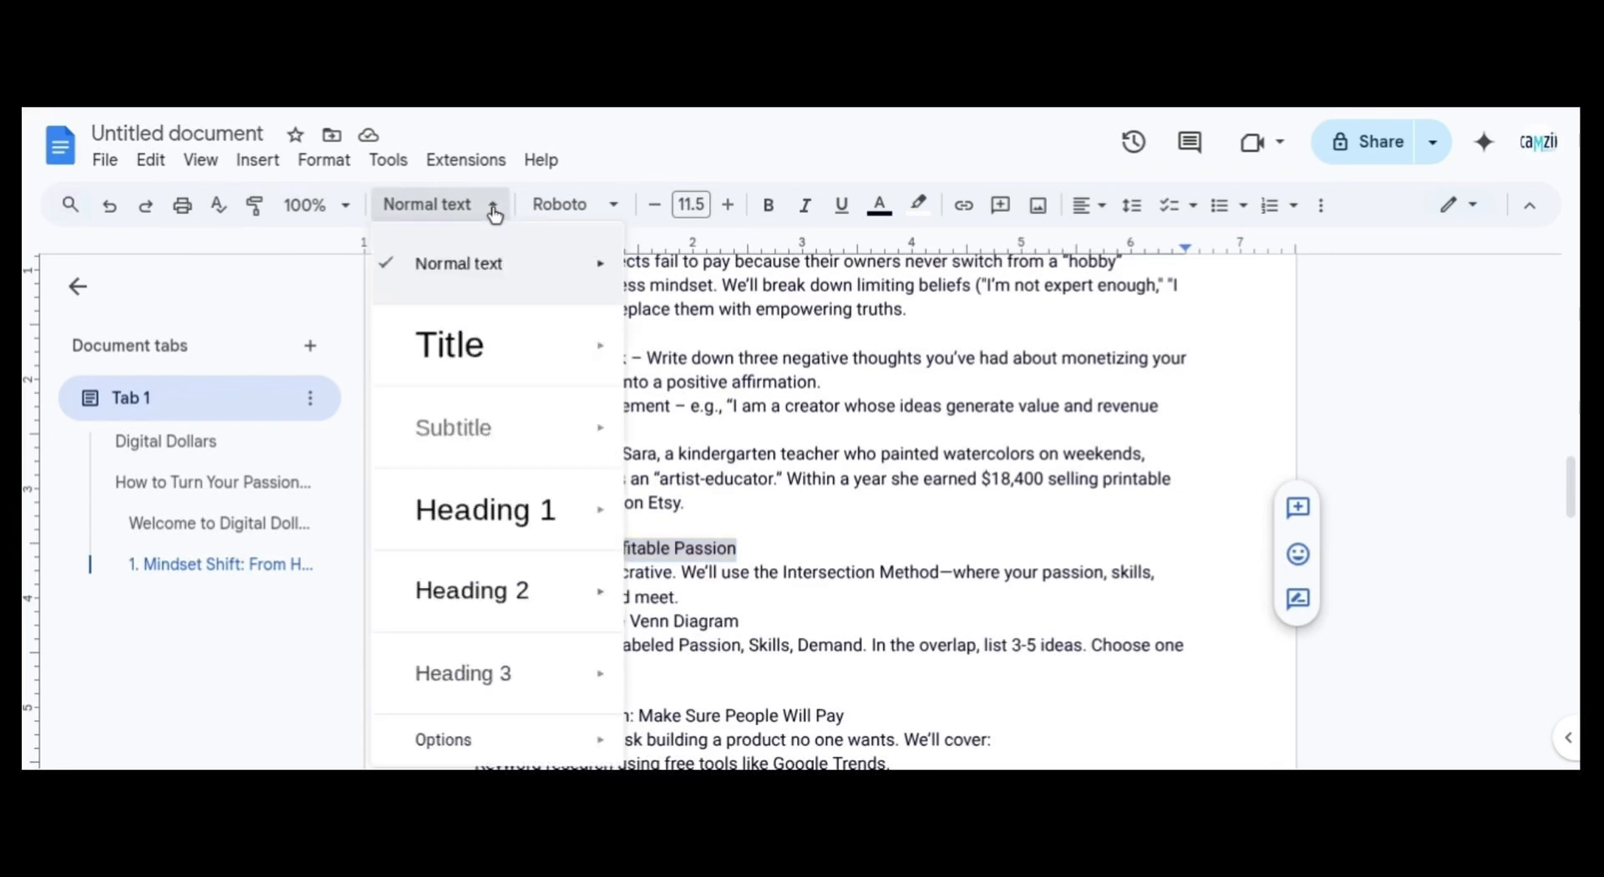
pyautogui.moveTo(484, 579)
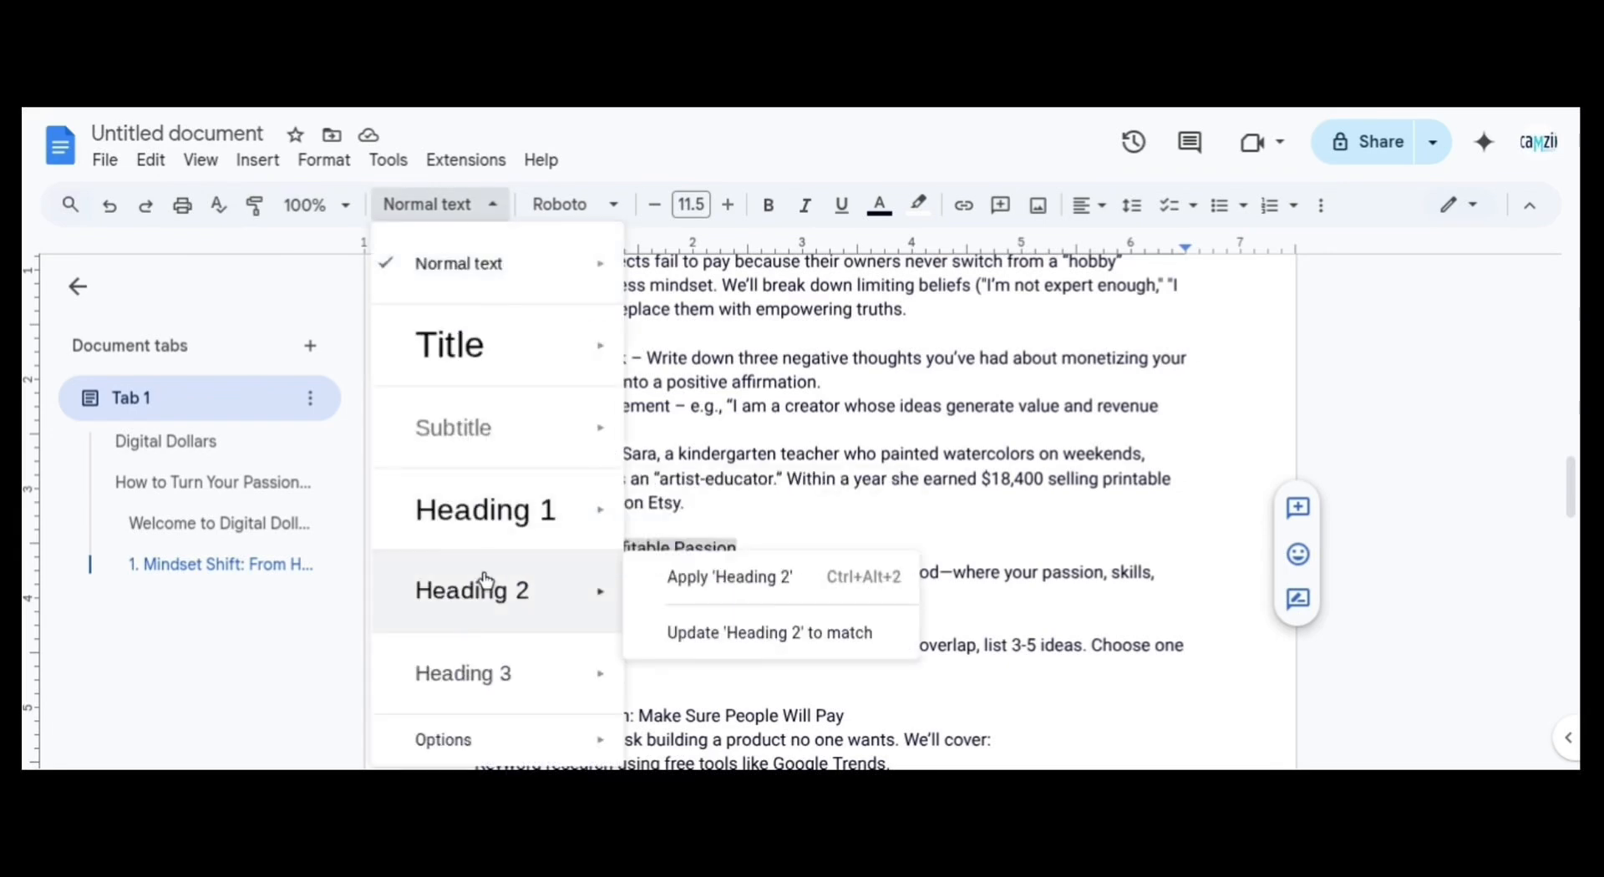
pyautogui.click(788, 585)
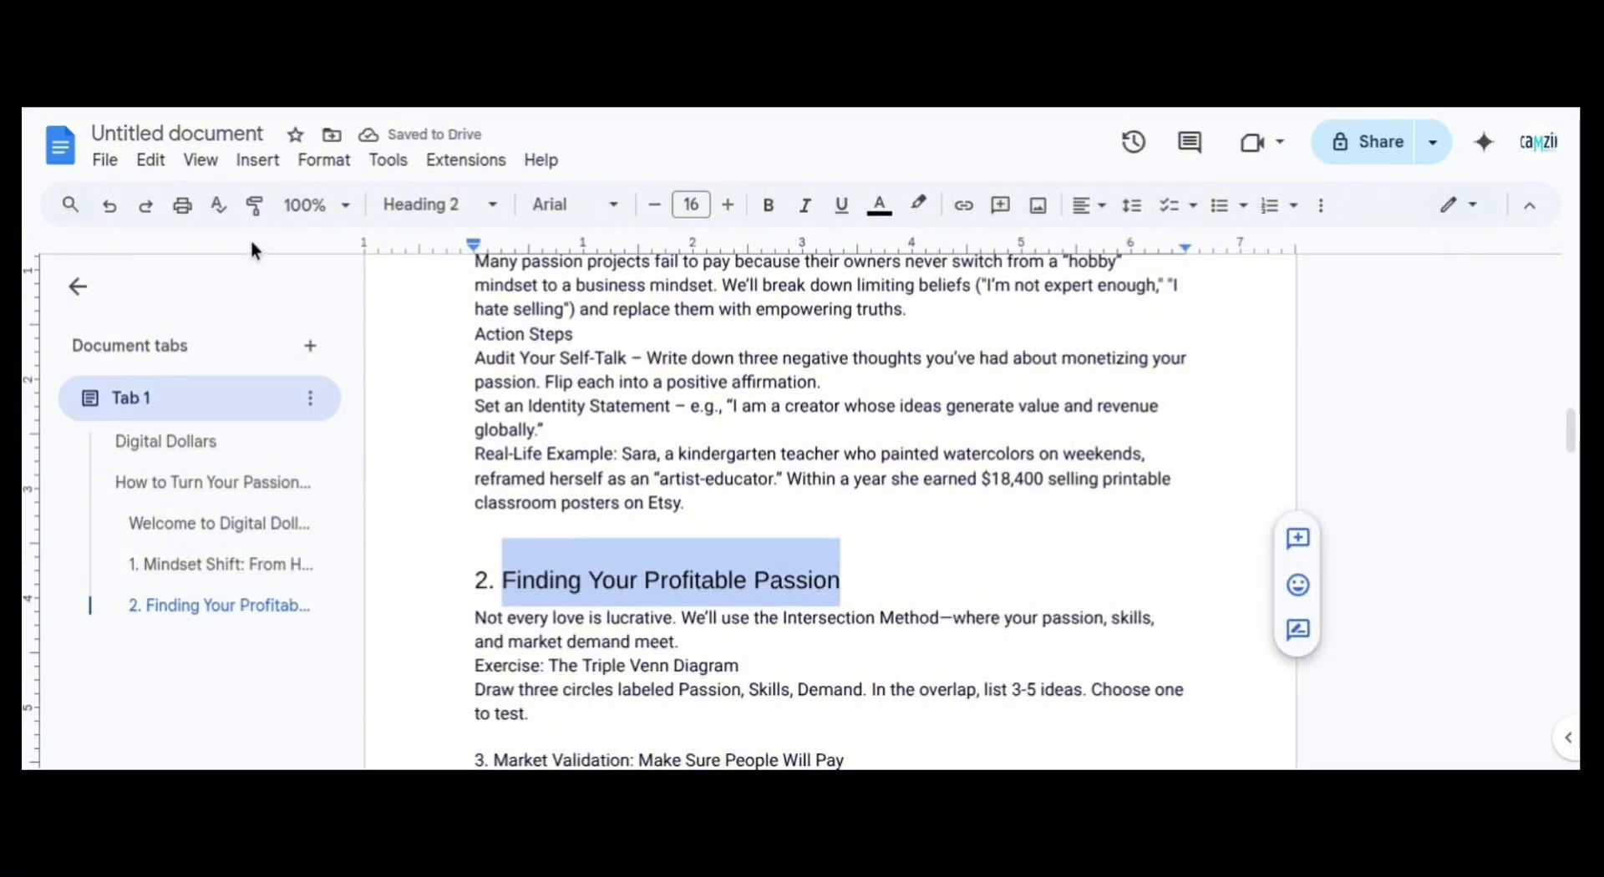
# Copy the chapter 2 title's text formatting onto "Market Validation: Make Sure People Will Pay" and "Choosing the Right Digital Product Model" with Paint format
pyautogui.click(257, 206)
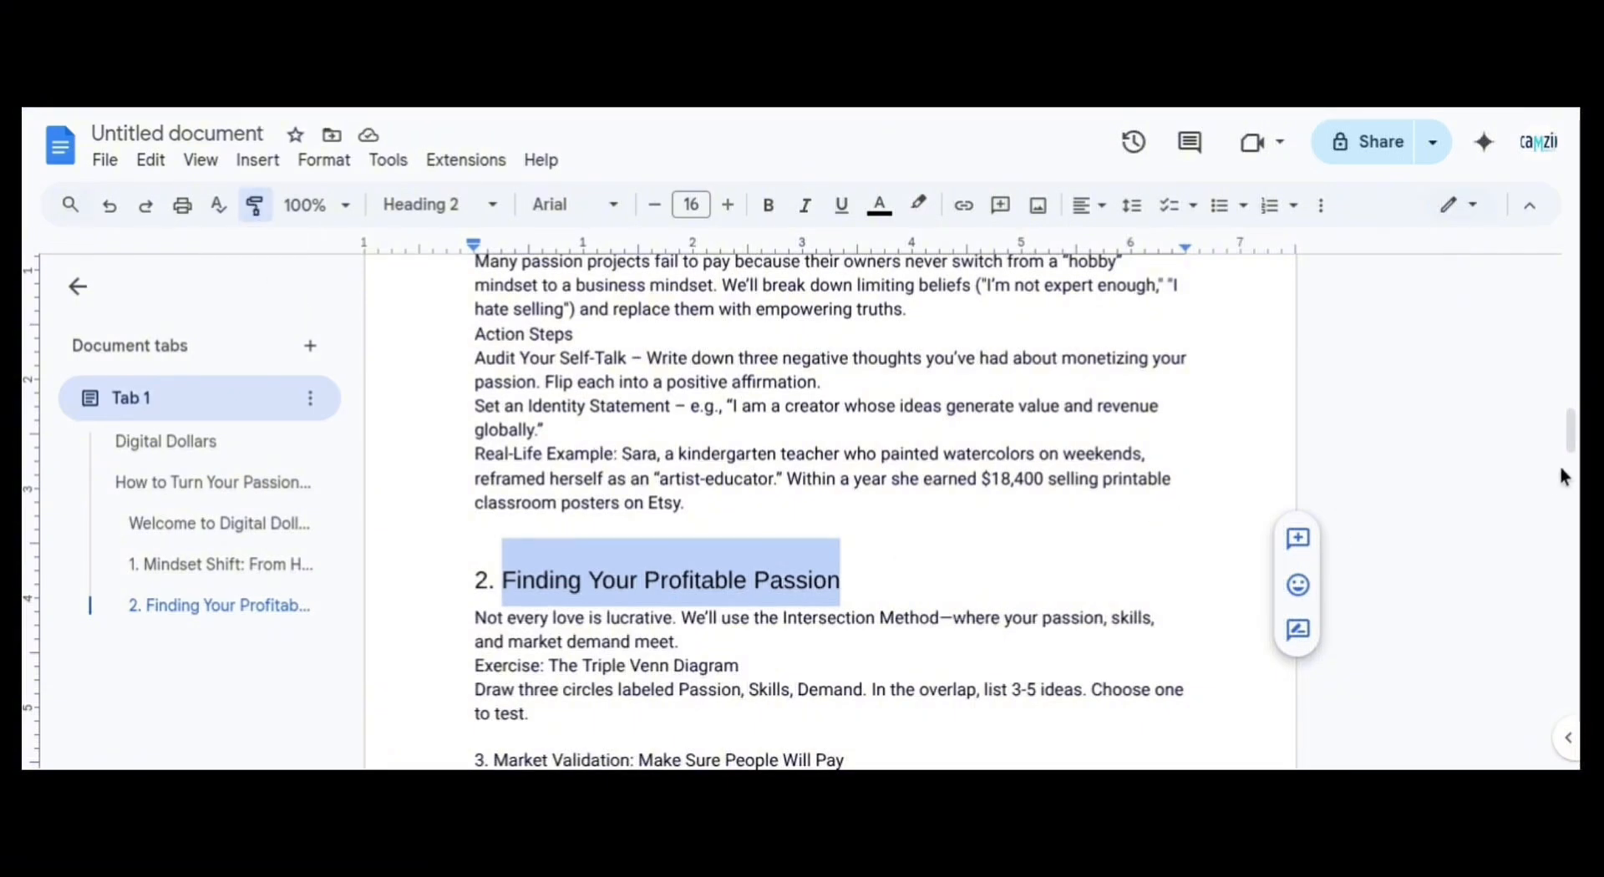
pyautogui.moveTo(1573, 454); pyautogui.dragTo(1572, 479)
pyautogui.moveTo(844, 433); pyautogui.dragTo(510, 434)
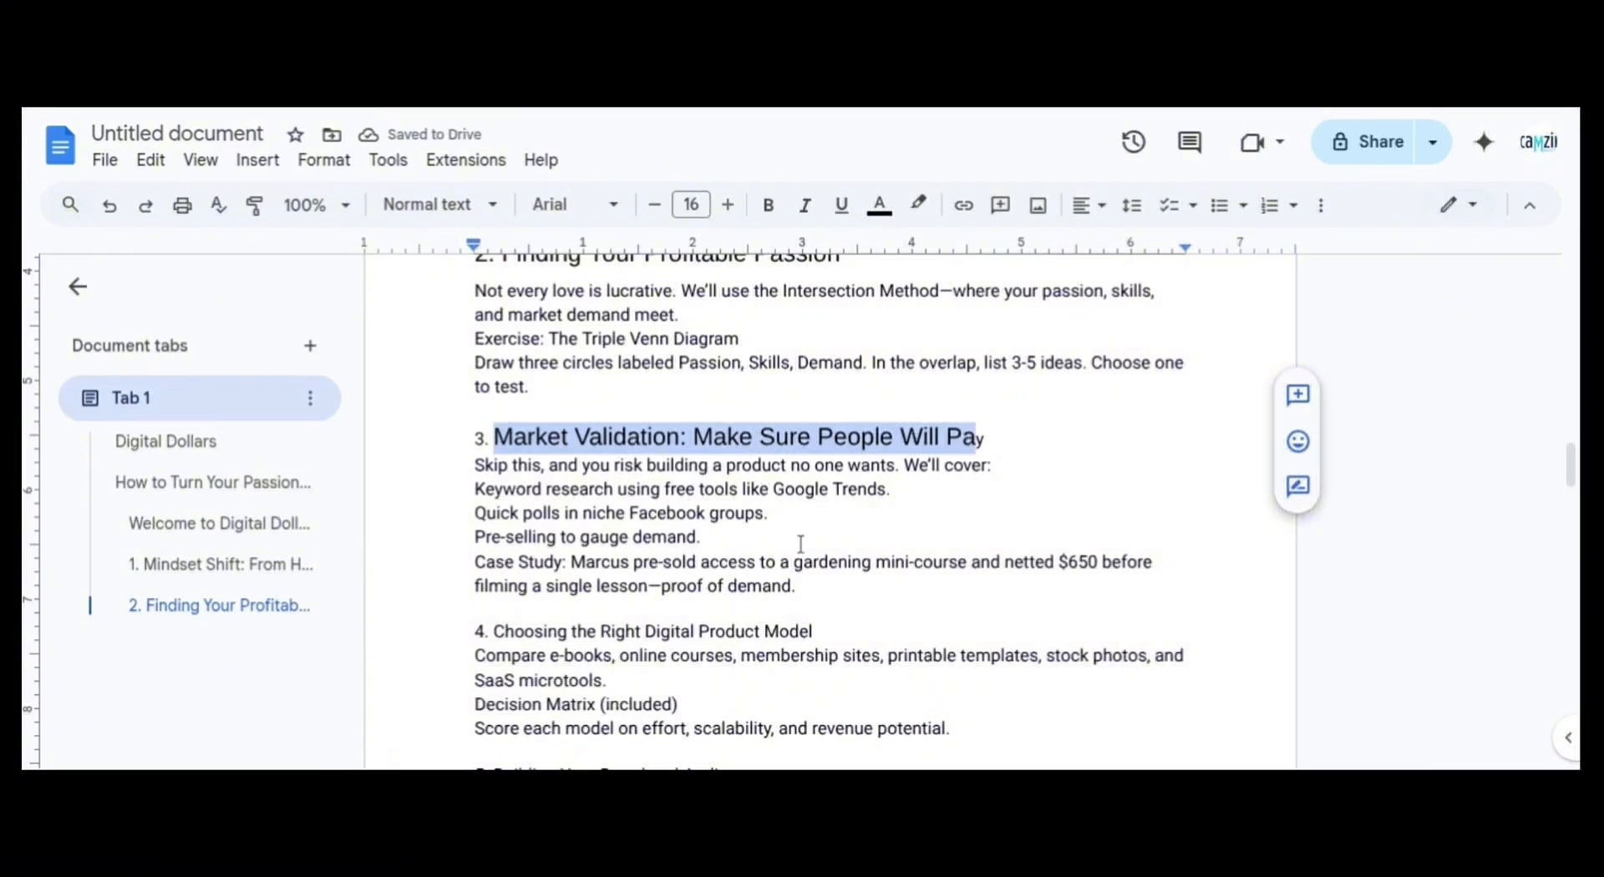
pyautogui.click(255, 206)
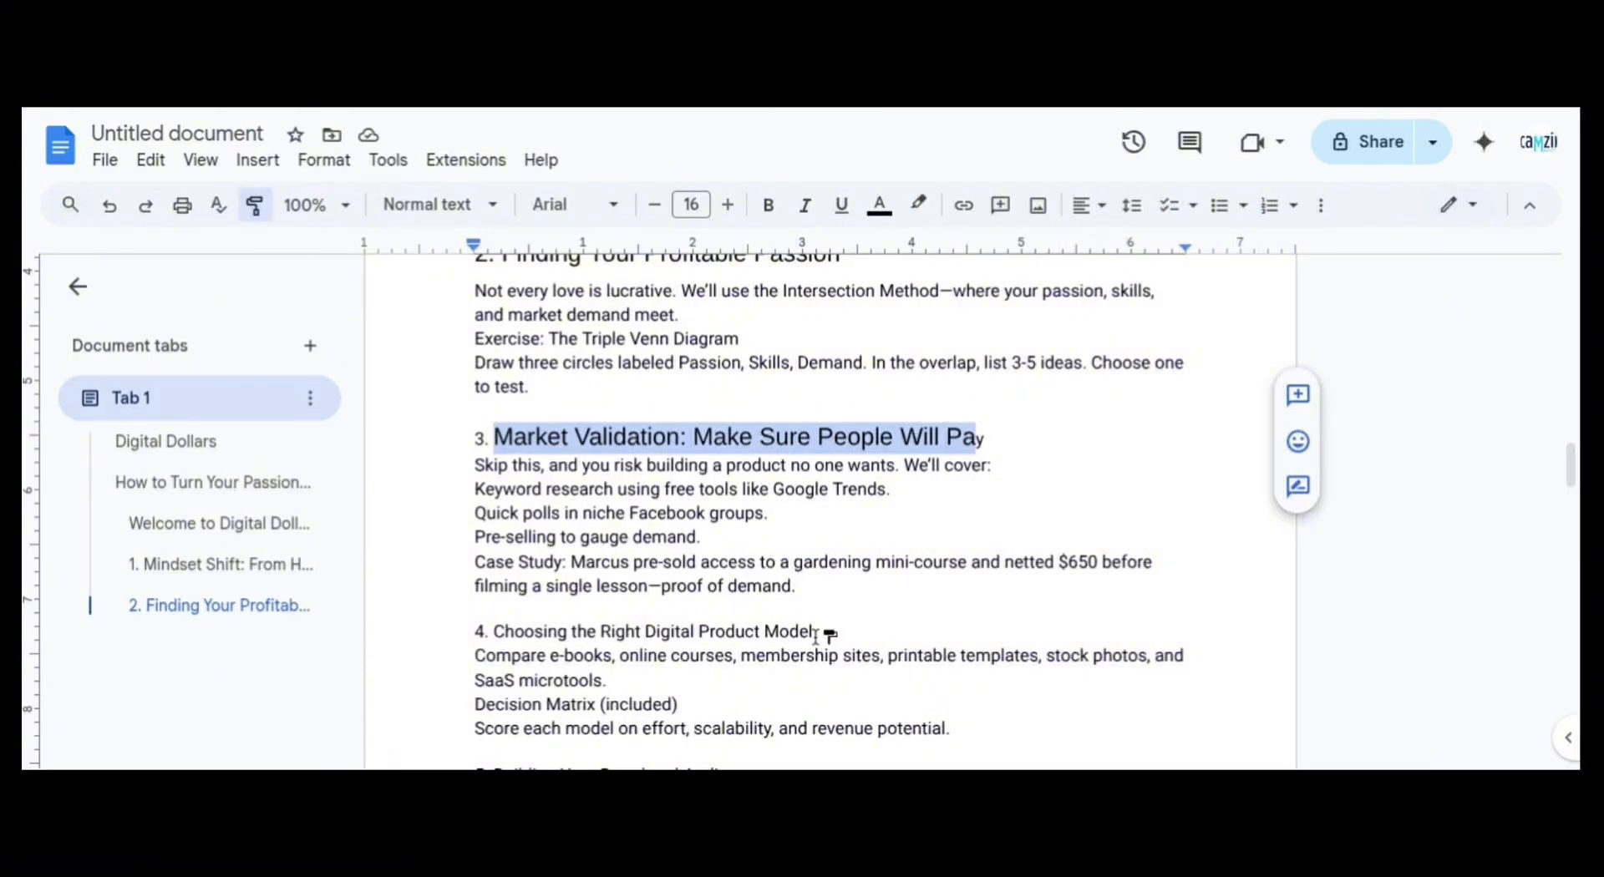
pyautogui.moveTo(828, 635); pyautogui.dragTo(504, 628)
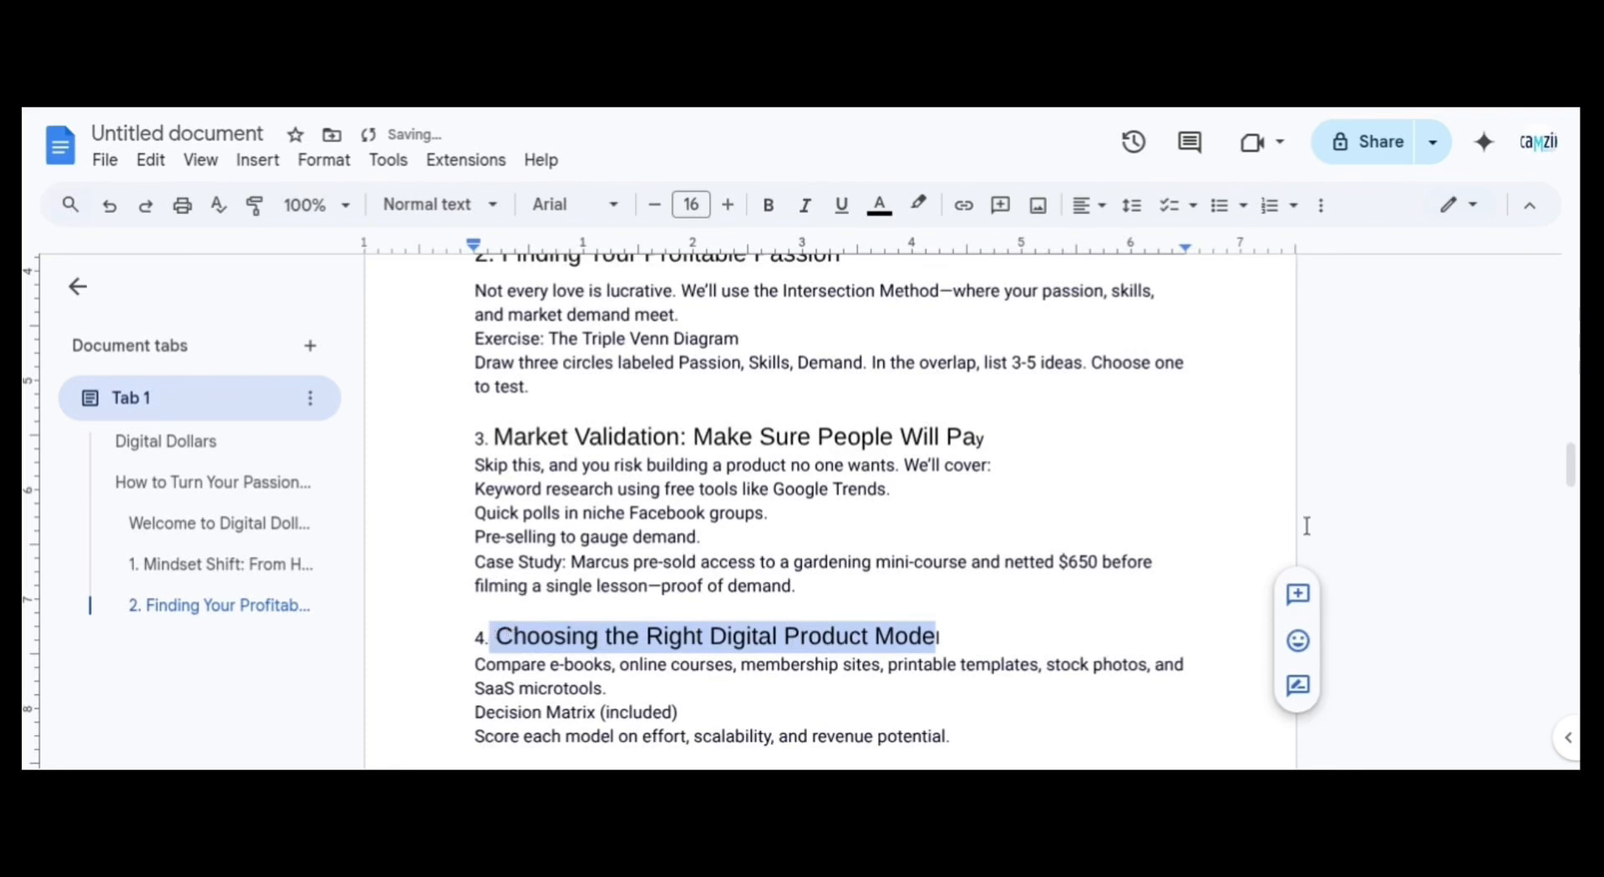
# Copy the chapter 4 title's formatting onto "Building Your Brand and Audience" and "Creating Irresistible Digital Products" with Paint format
pyautogui.moveTo(1569, 466); pyautogui.dragTo(1570, 496)
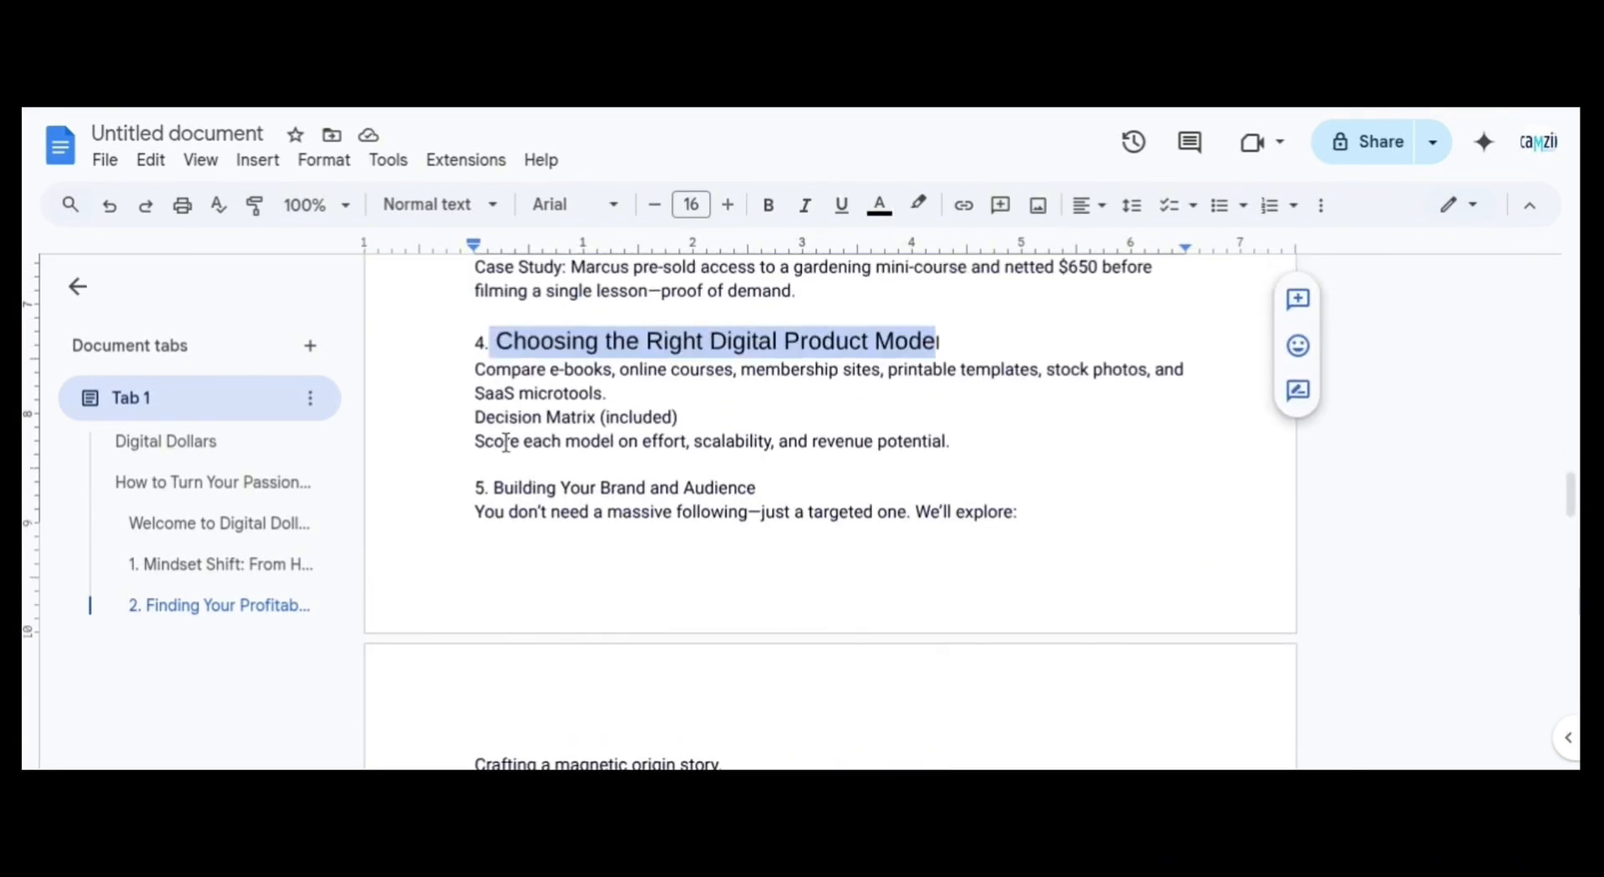
pyautogui.click(254, 204)
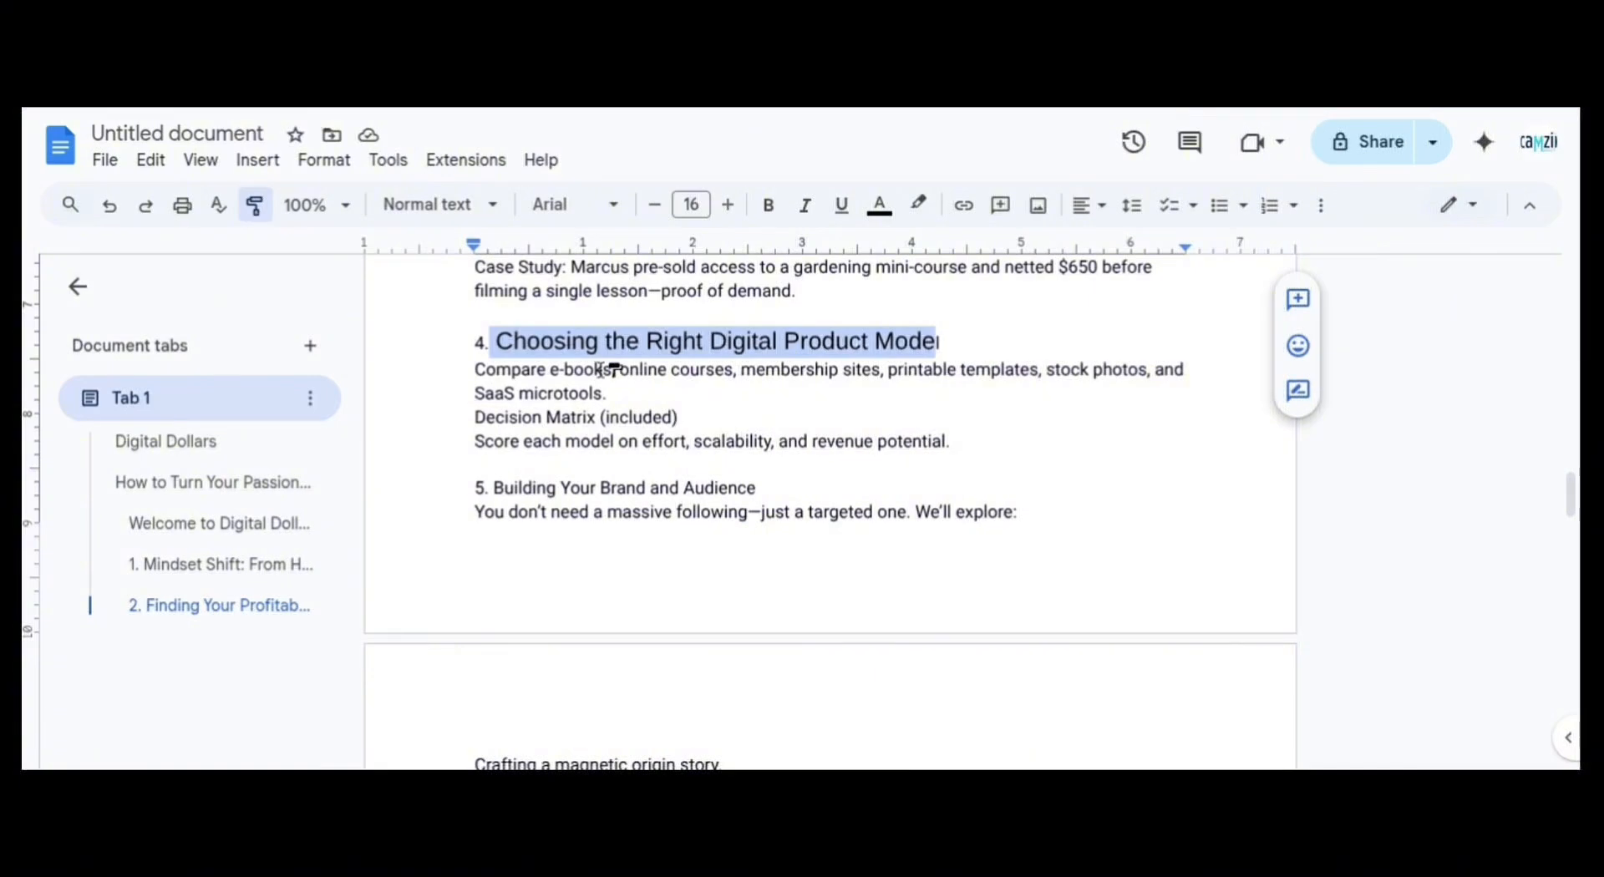
pyautogui.moveTo(770, 489); pyautogui.dragTo(513, 491)
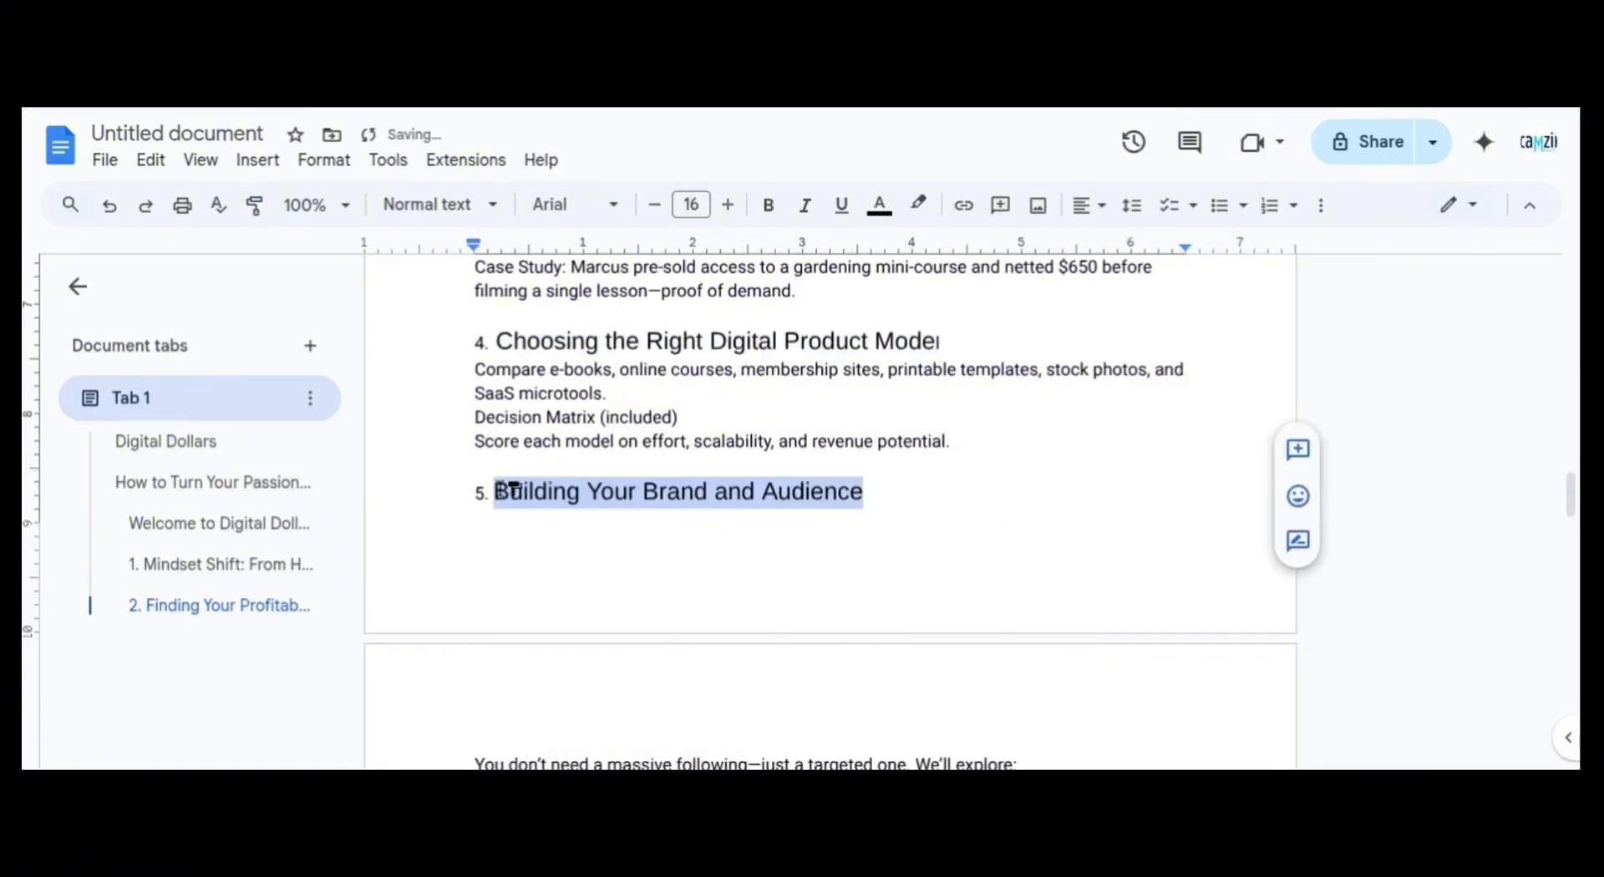
pyautogui.click(255, 204)
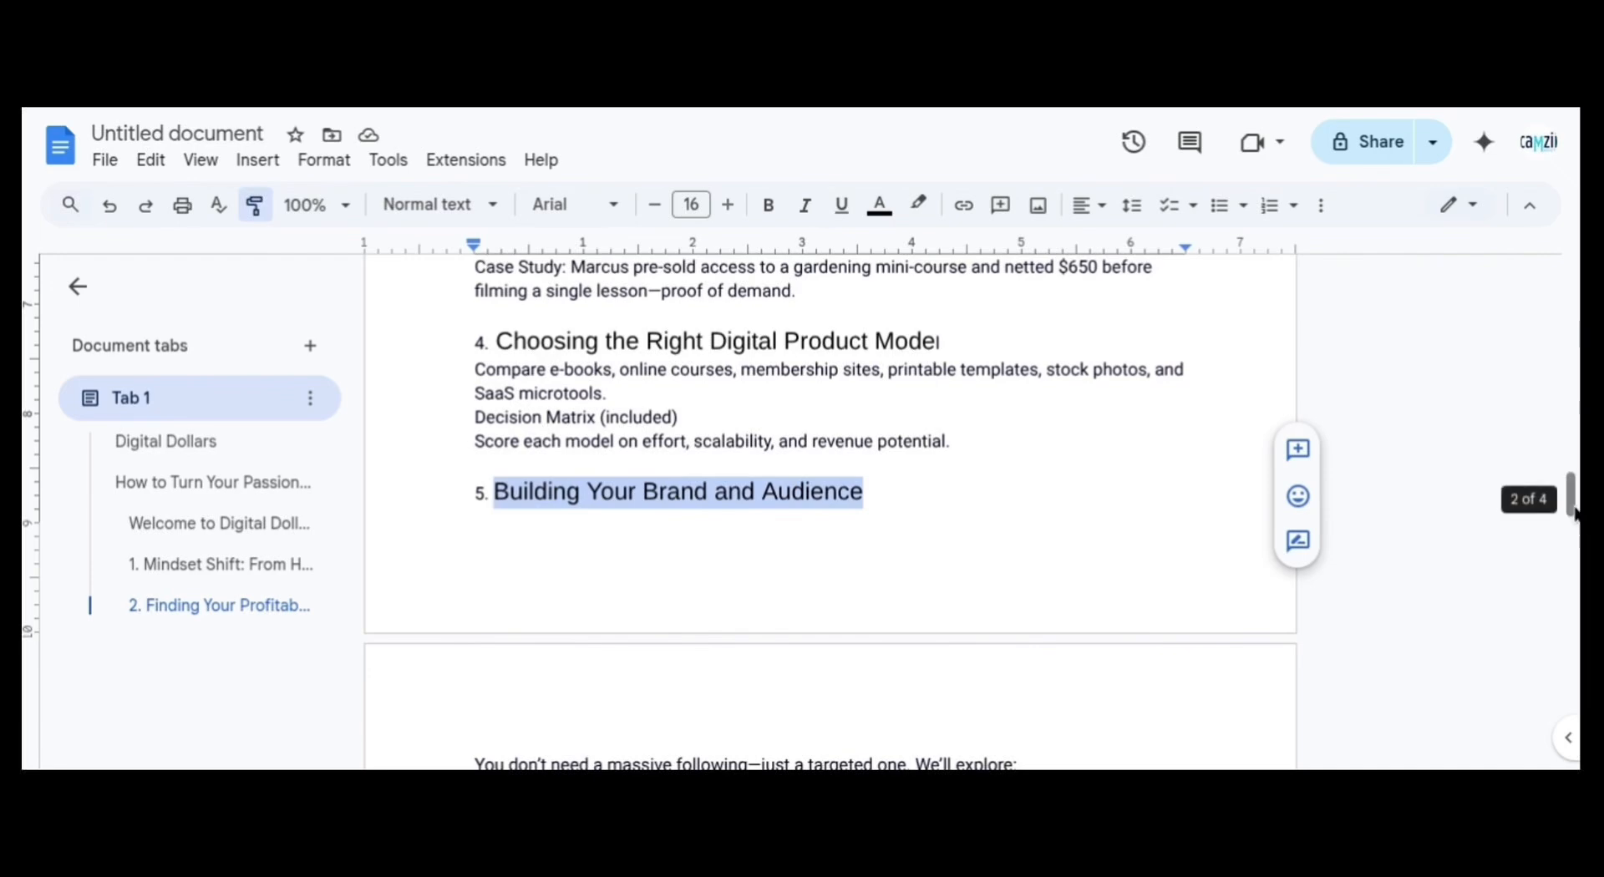
pyautogui.scroll(-2, 1574, 510)
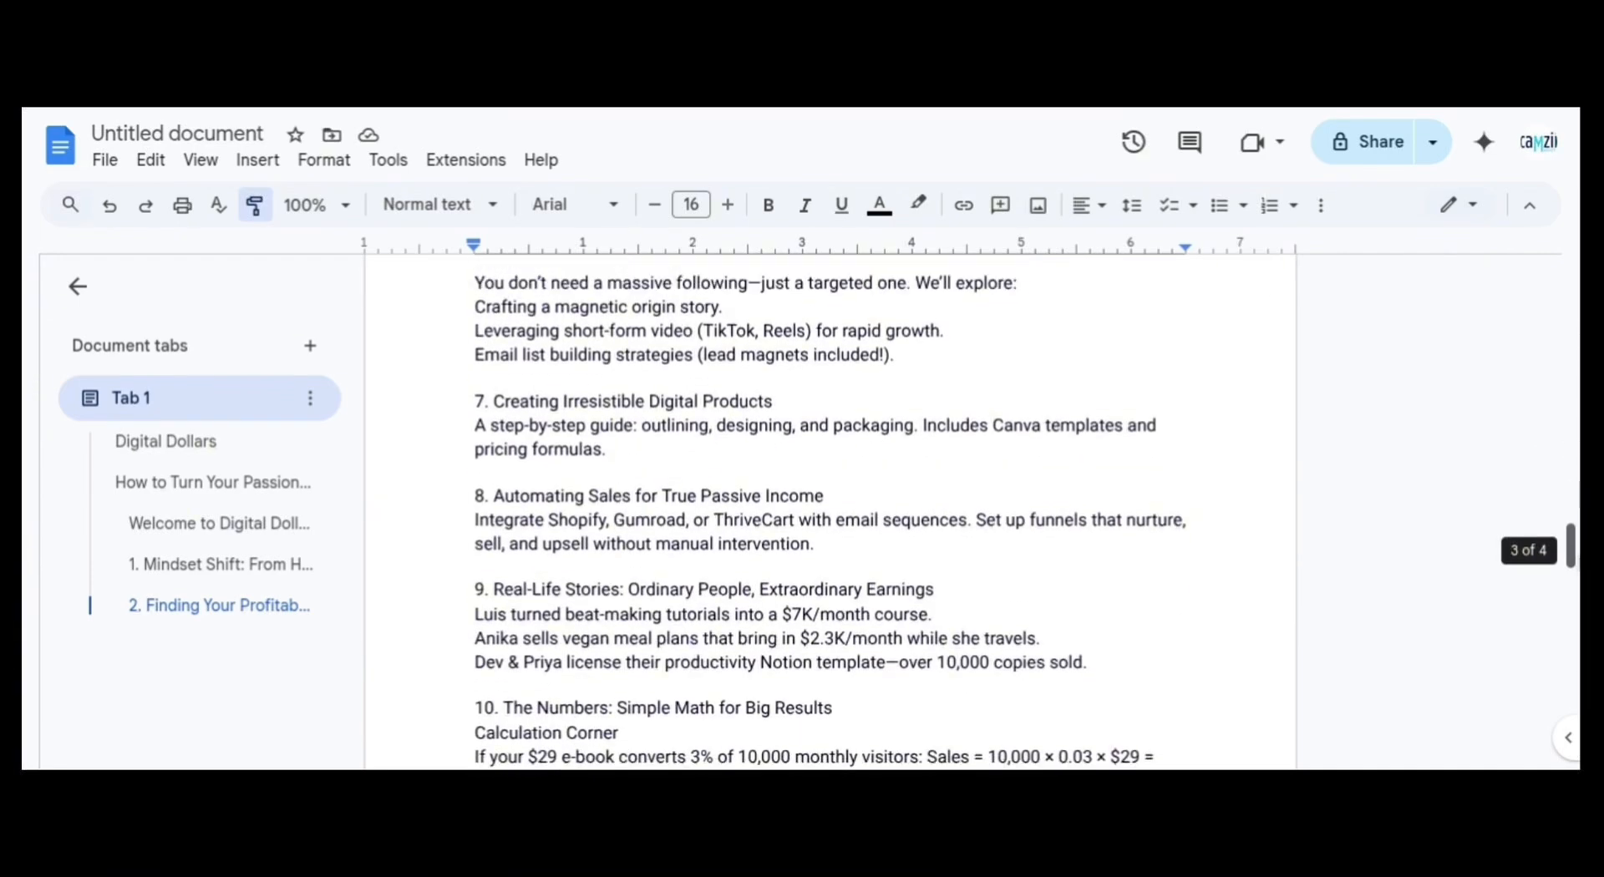
pyautogui.scroll(2, 1110, 623)
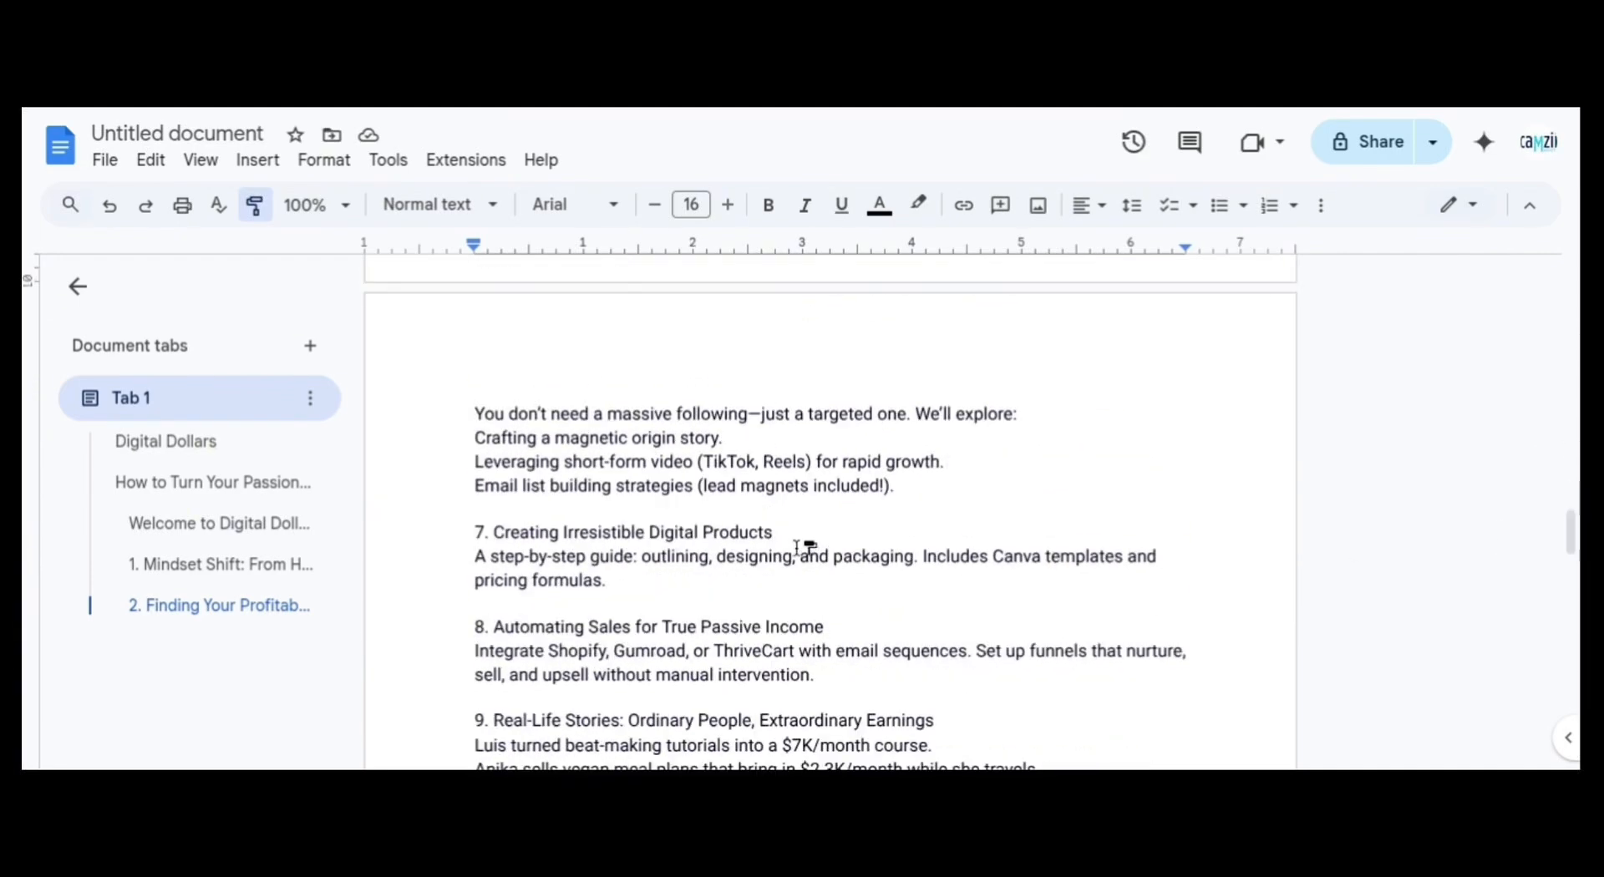
pyautogui.moveTo(775, 533); pyautogui.dragTo(504, 535)
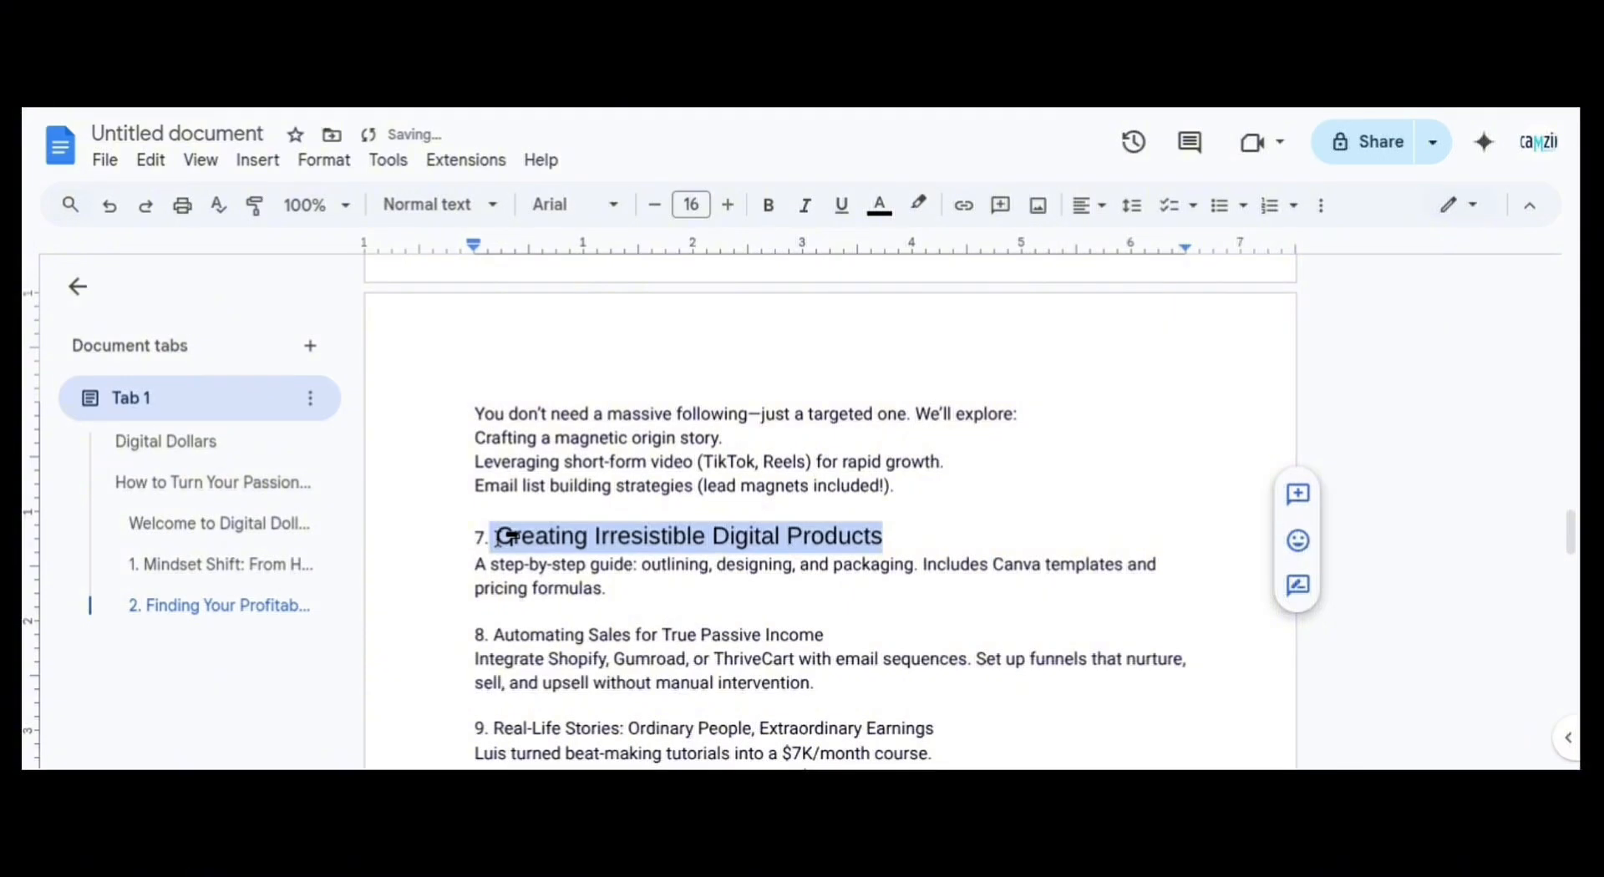
# Copy the chapter 7 title's formatting onto "Automating Sales for True Passive Income" and "Real-Life Stories: Ordinary People, Extraordinary Earnings"
pyautogui.click(255, 204)
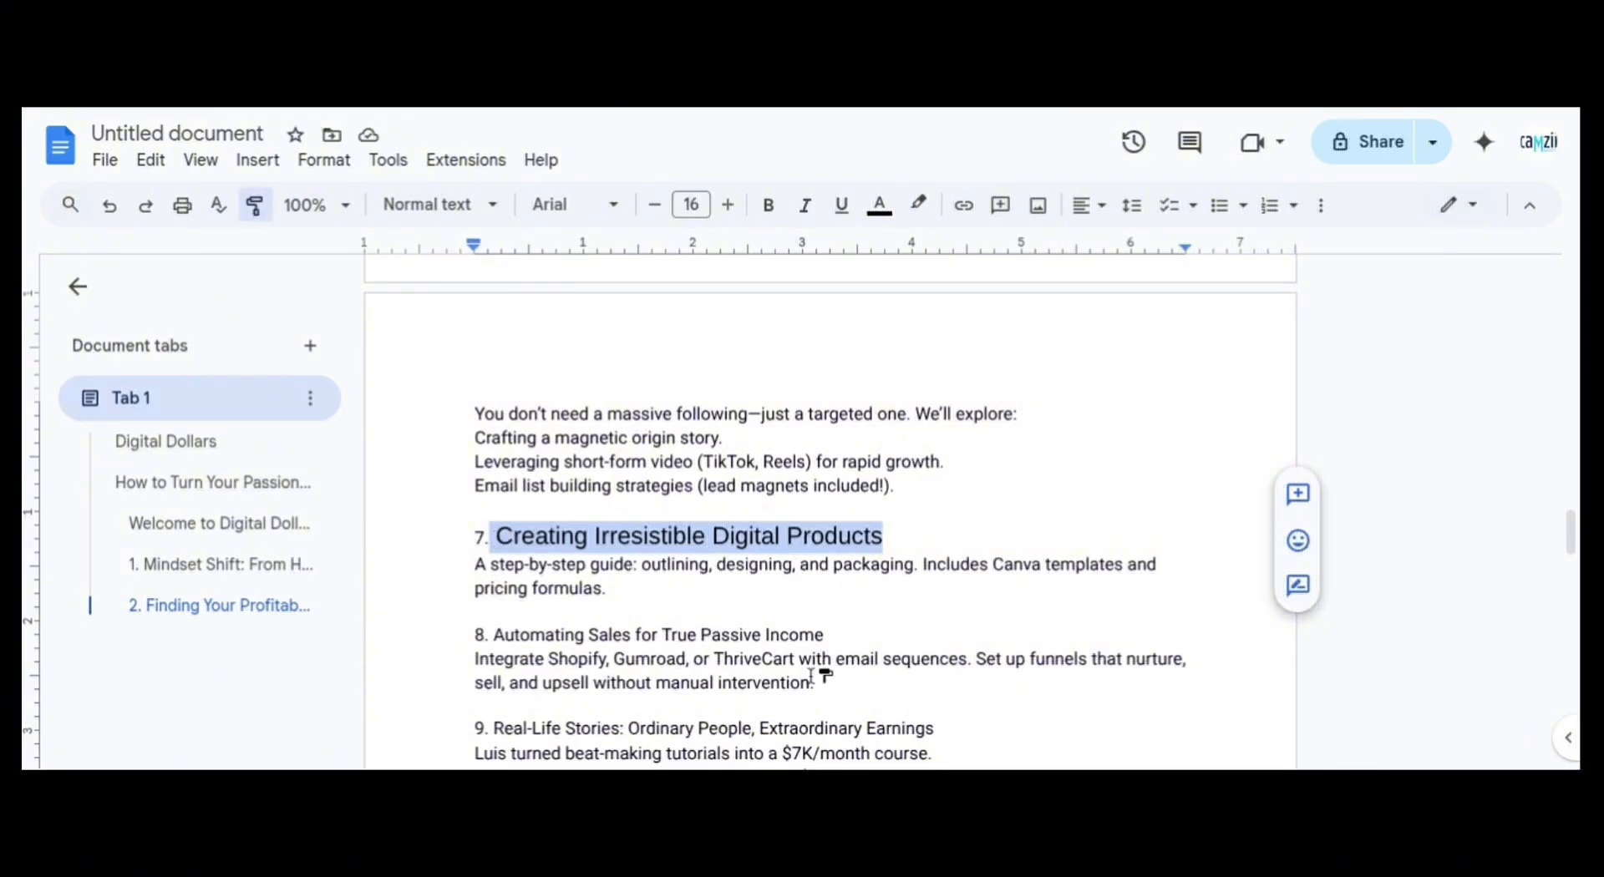
pyautogui.moveTo(831, 637); pyautogui.dragTo(498, 635)
pyautogui.click(255, 208)
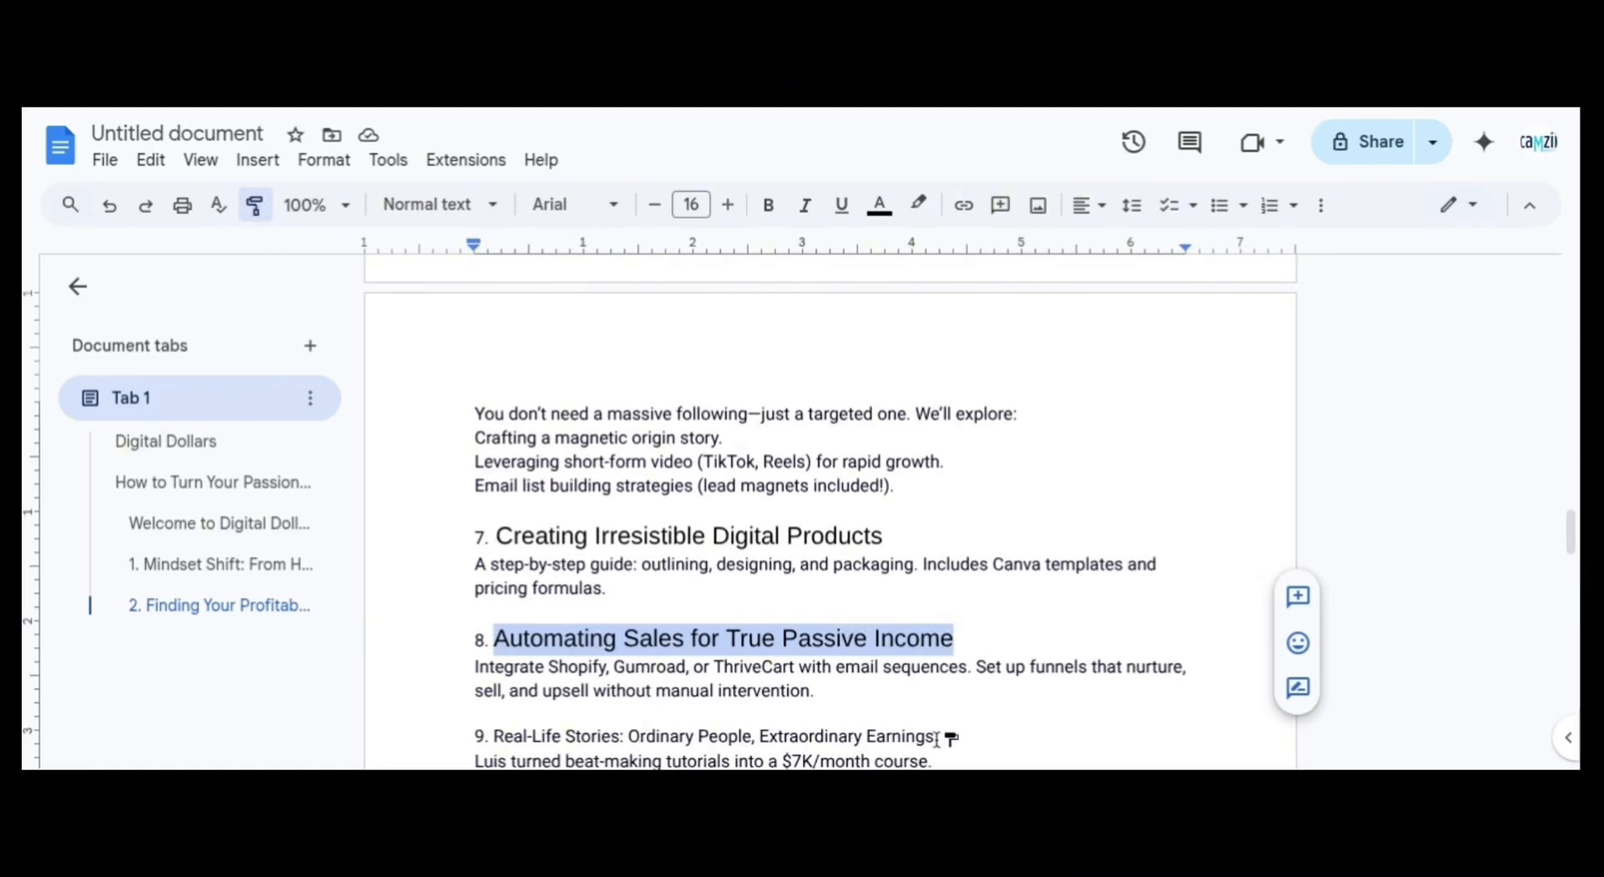
pyautogui.moveTo(939, 736)
pyautogui.mouseDown()
pyautogui.moveTo(742, 760)
pyautogui.moveTo(501, 598)
pyautogui.mouseUp()
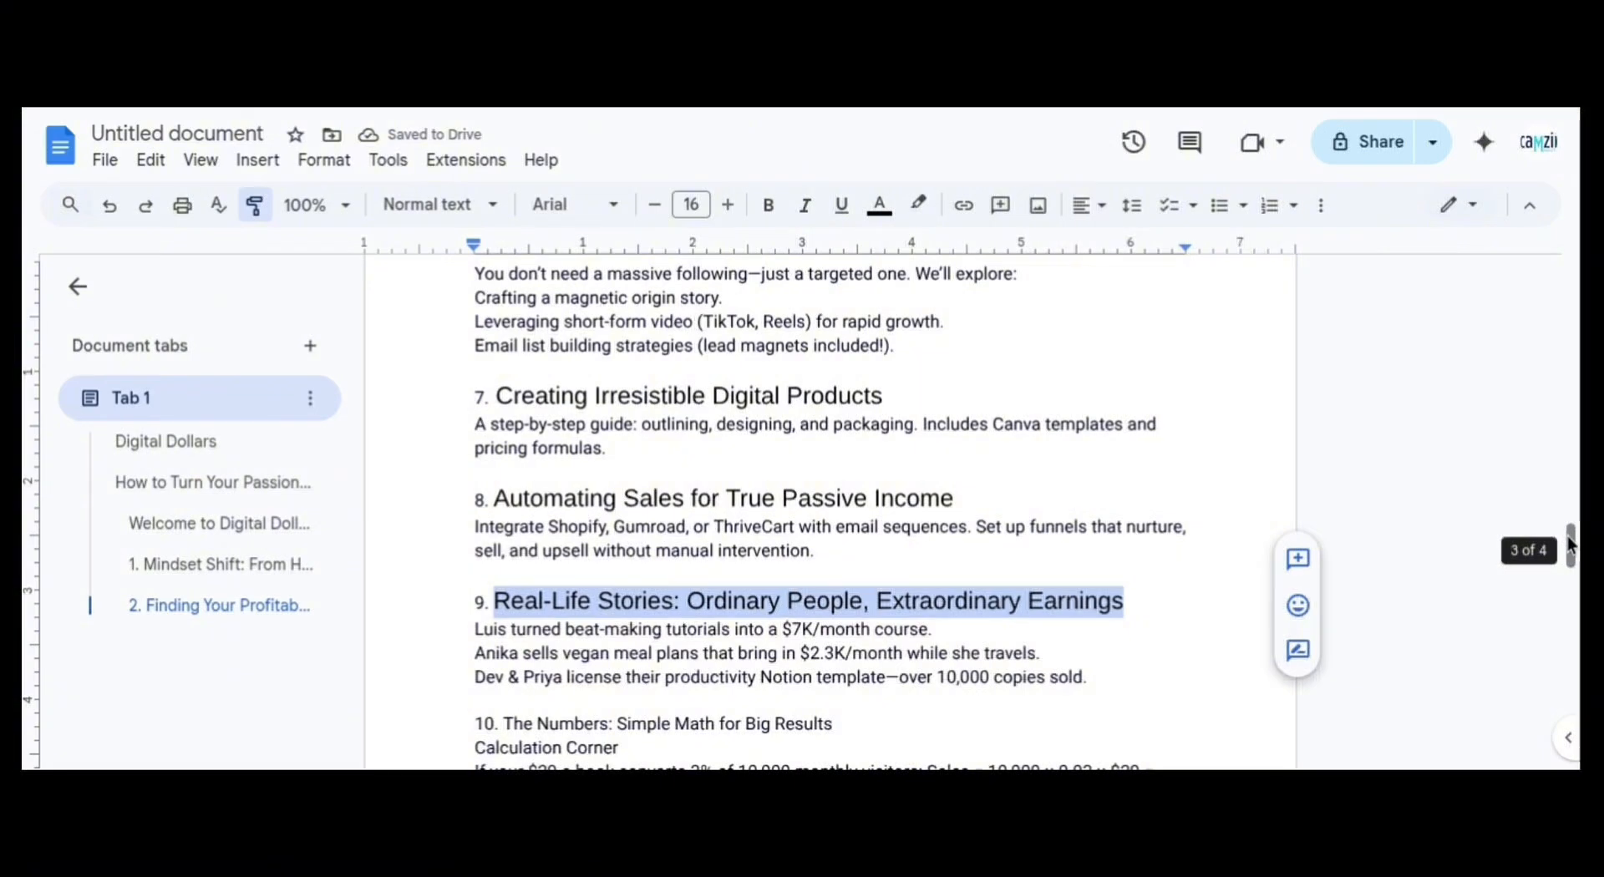
# Apply the Heading 2 style to the whole chapter title "10. The Numbers: Simple Math for Big Results", including its font and size
pyautogui.moveTo(1570, 545); pyautogui.dragTo(1568, 573)
pyautogui.click(834, 458)
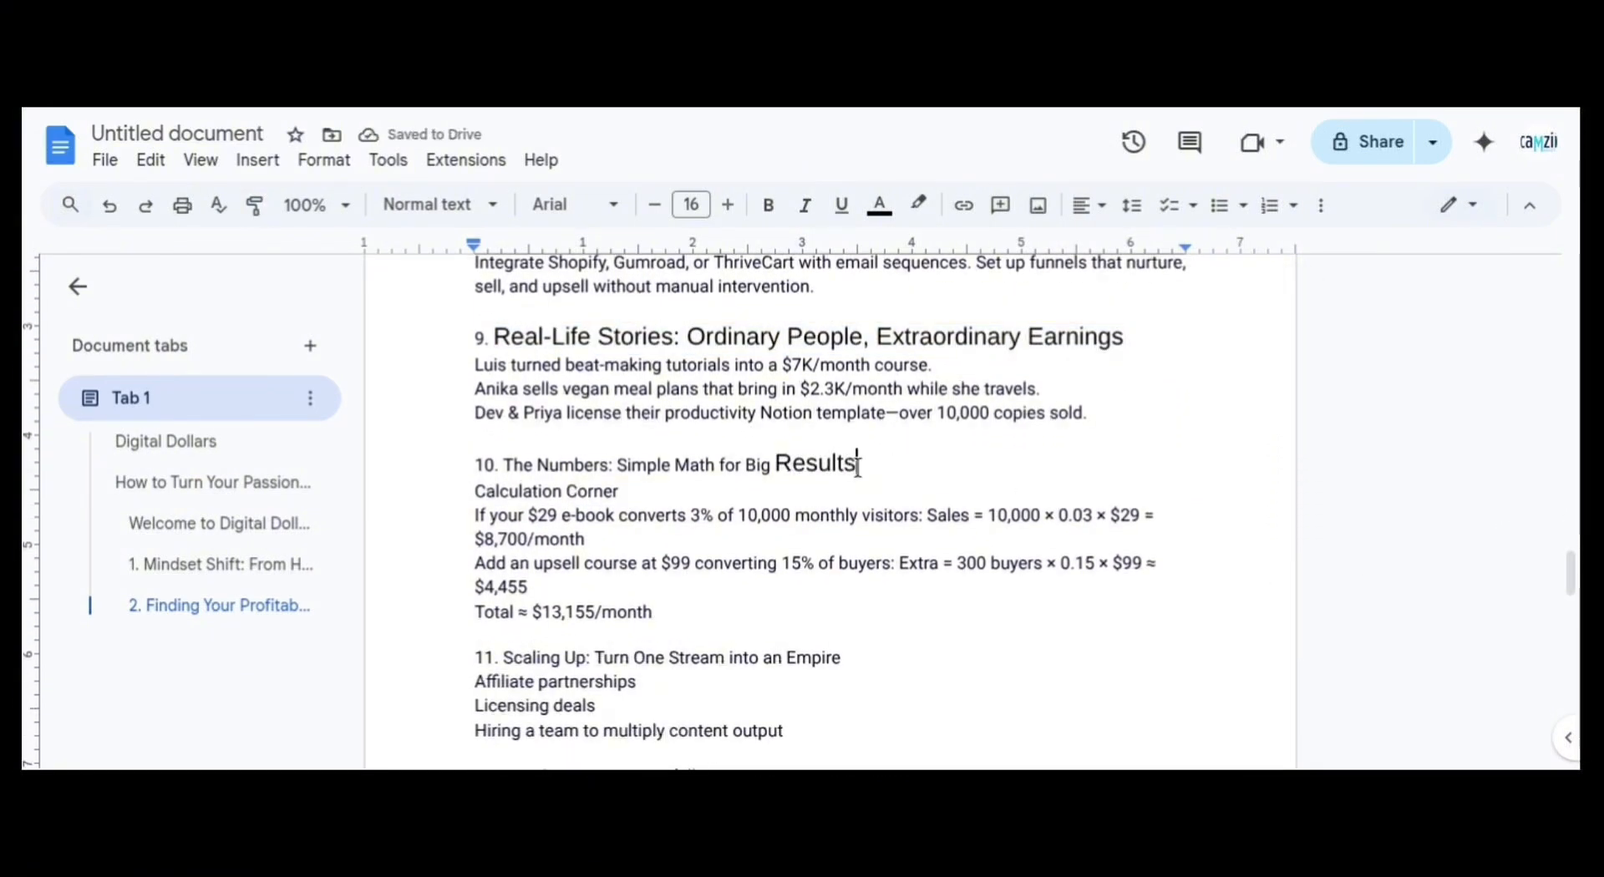
pyautogui.moveTo(862, 467); pyautogui.dragTo(503, 465)
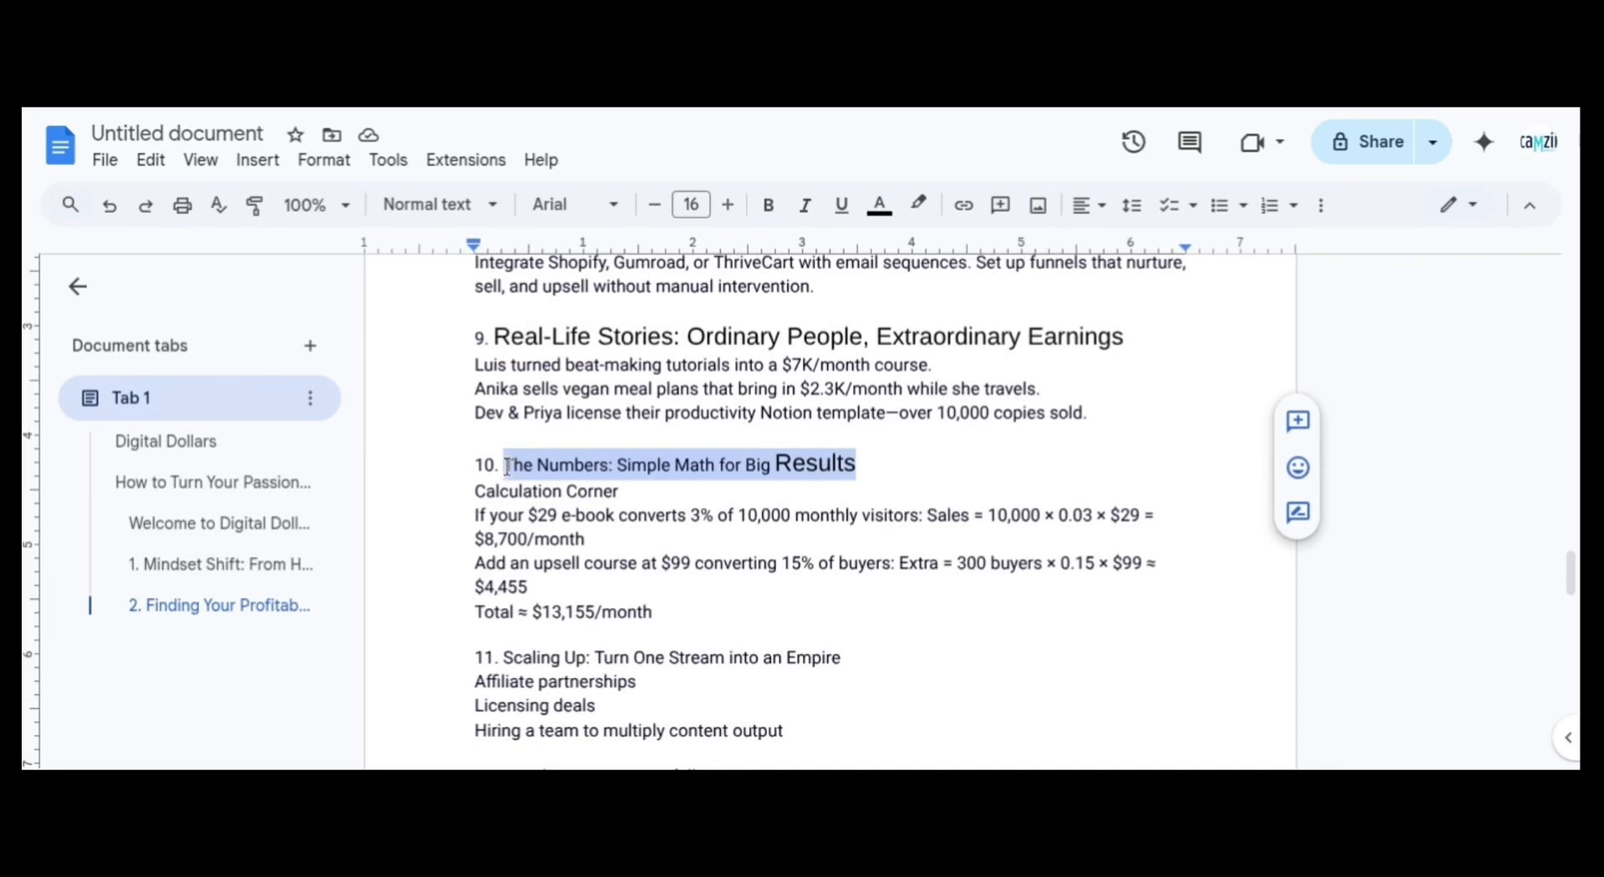
pyautogui.click(462, 207)
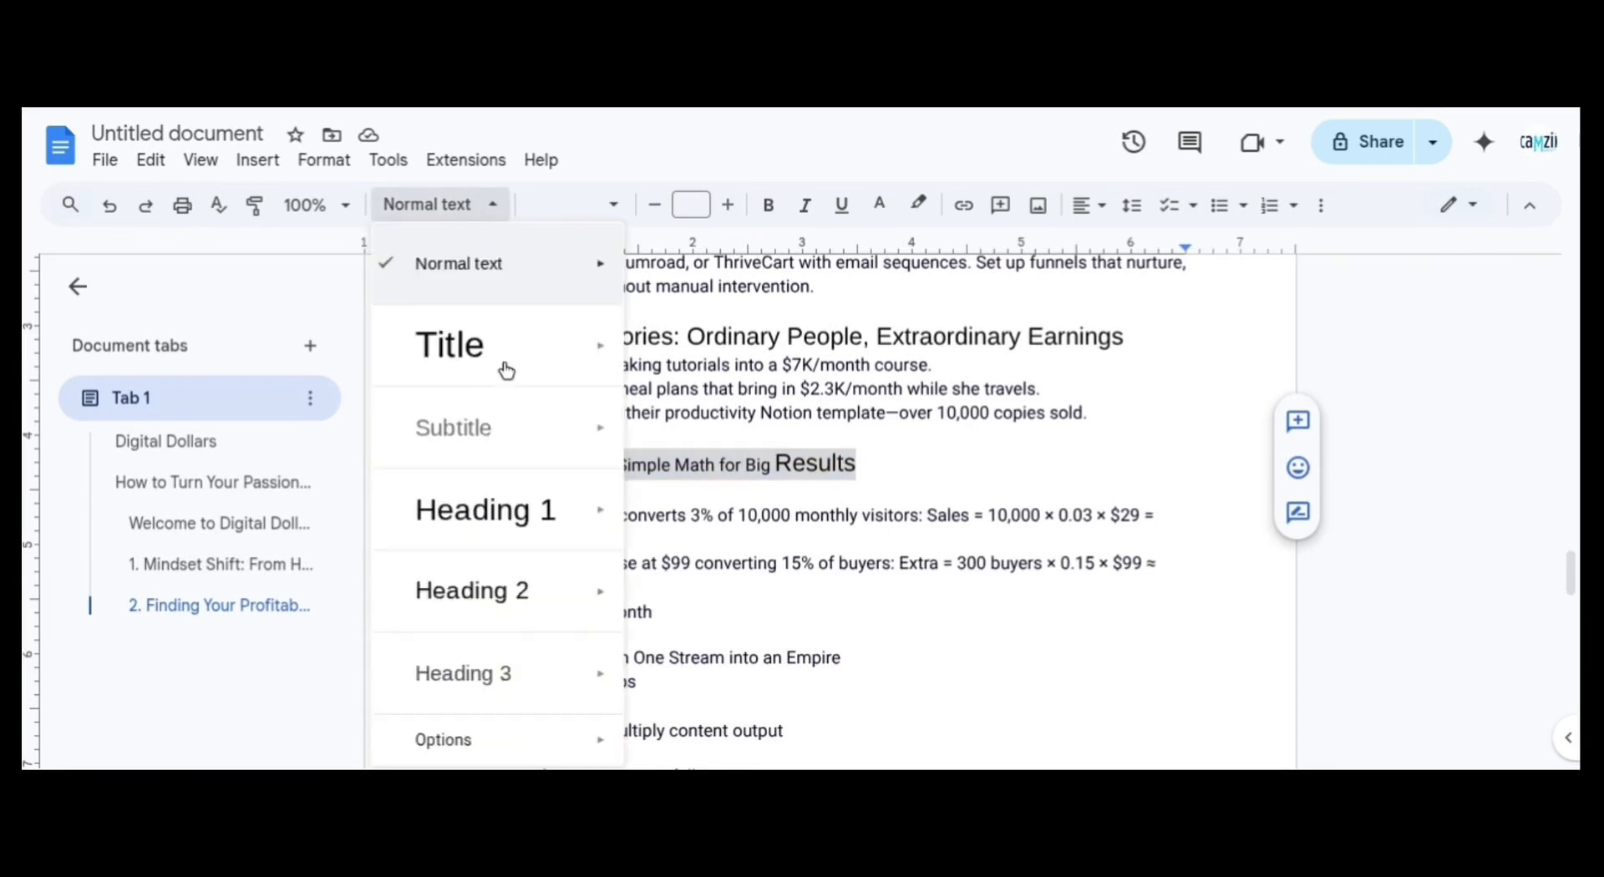
pyautogui.moveTo(499, 516)
pyautogui.moveTo(500, 595)
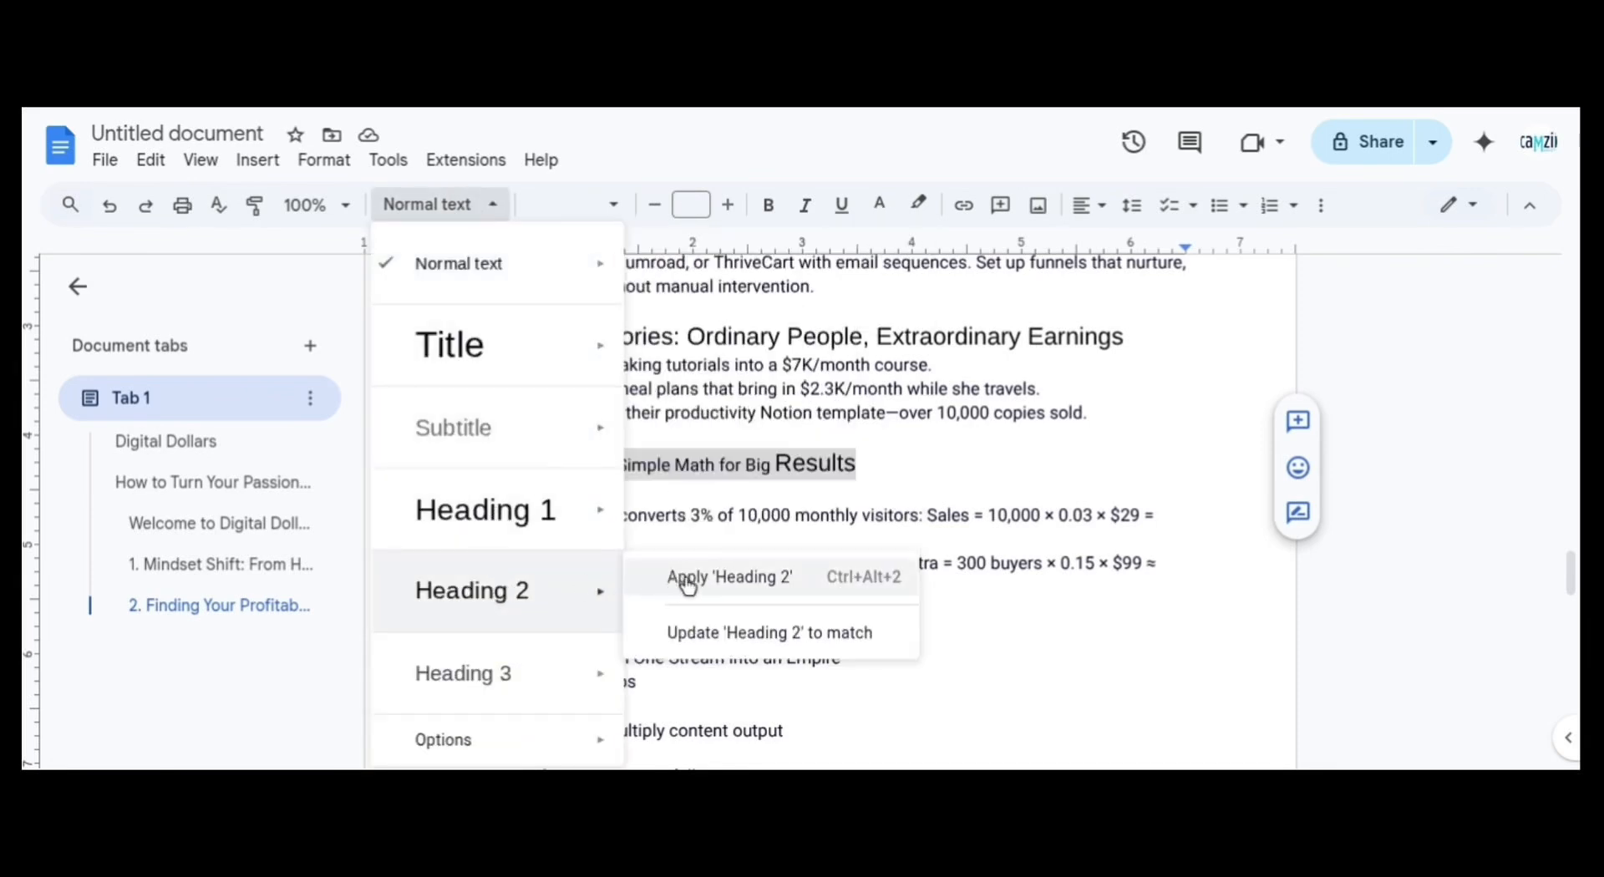
pyautogui.click(716, 577)
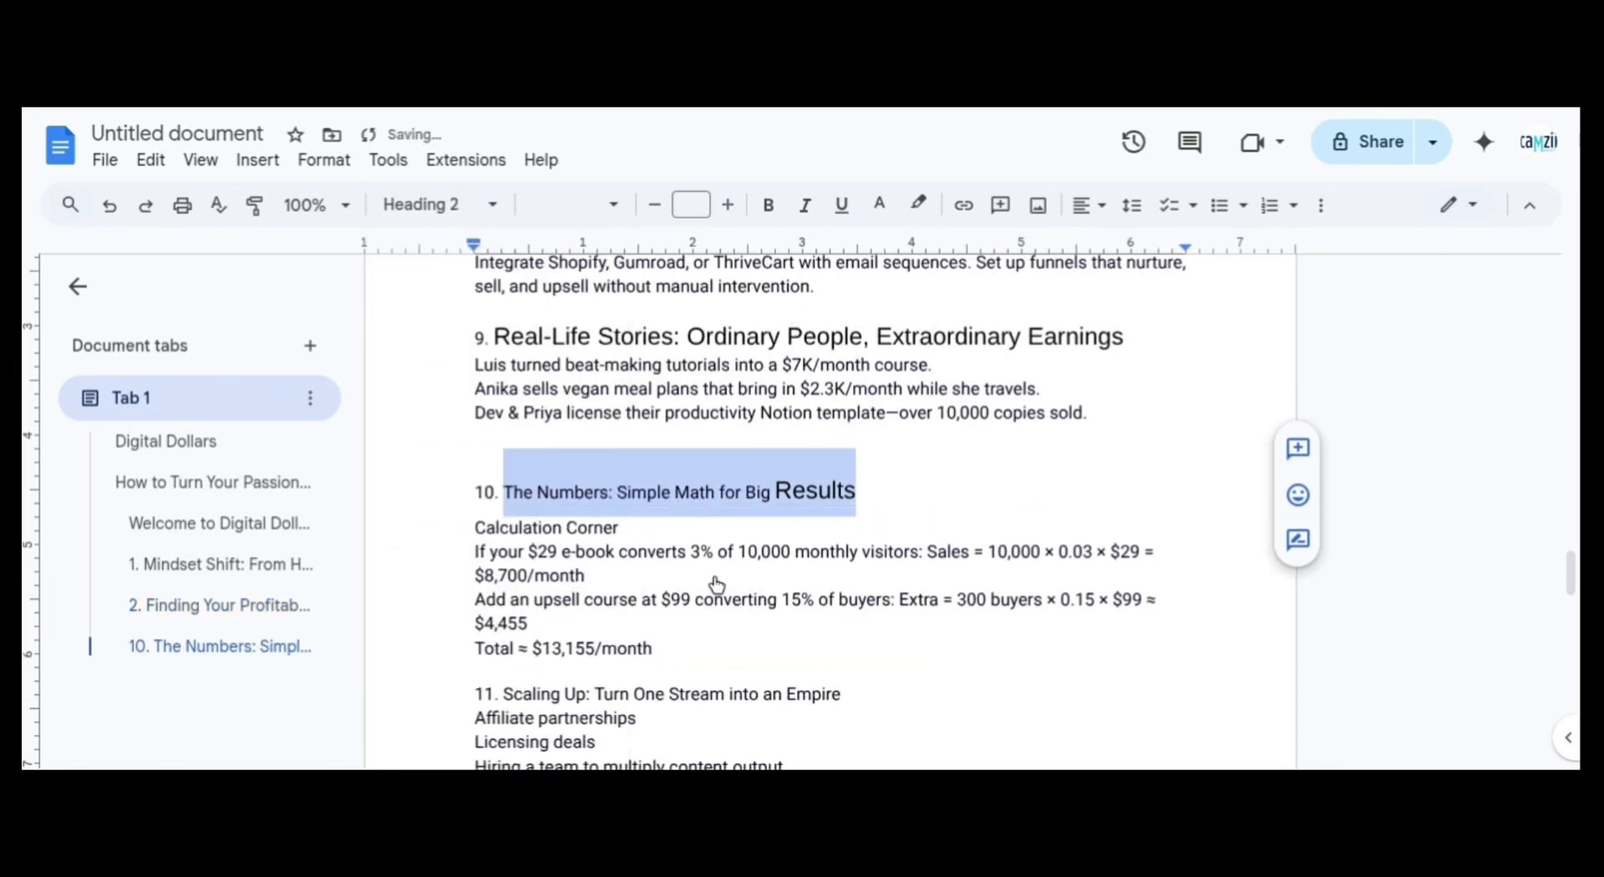
pyautogui.click(859, 493)
pyautogui.moveTo(619, 504); pyautogui.dragTo(507, 493)
pyautogui.click(438, 205)
pyautogui.moveTo(501, 591)
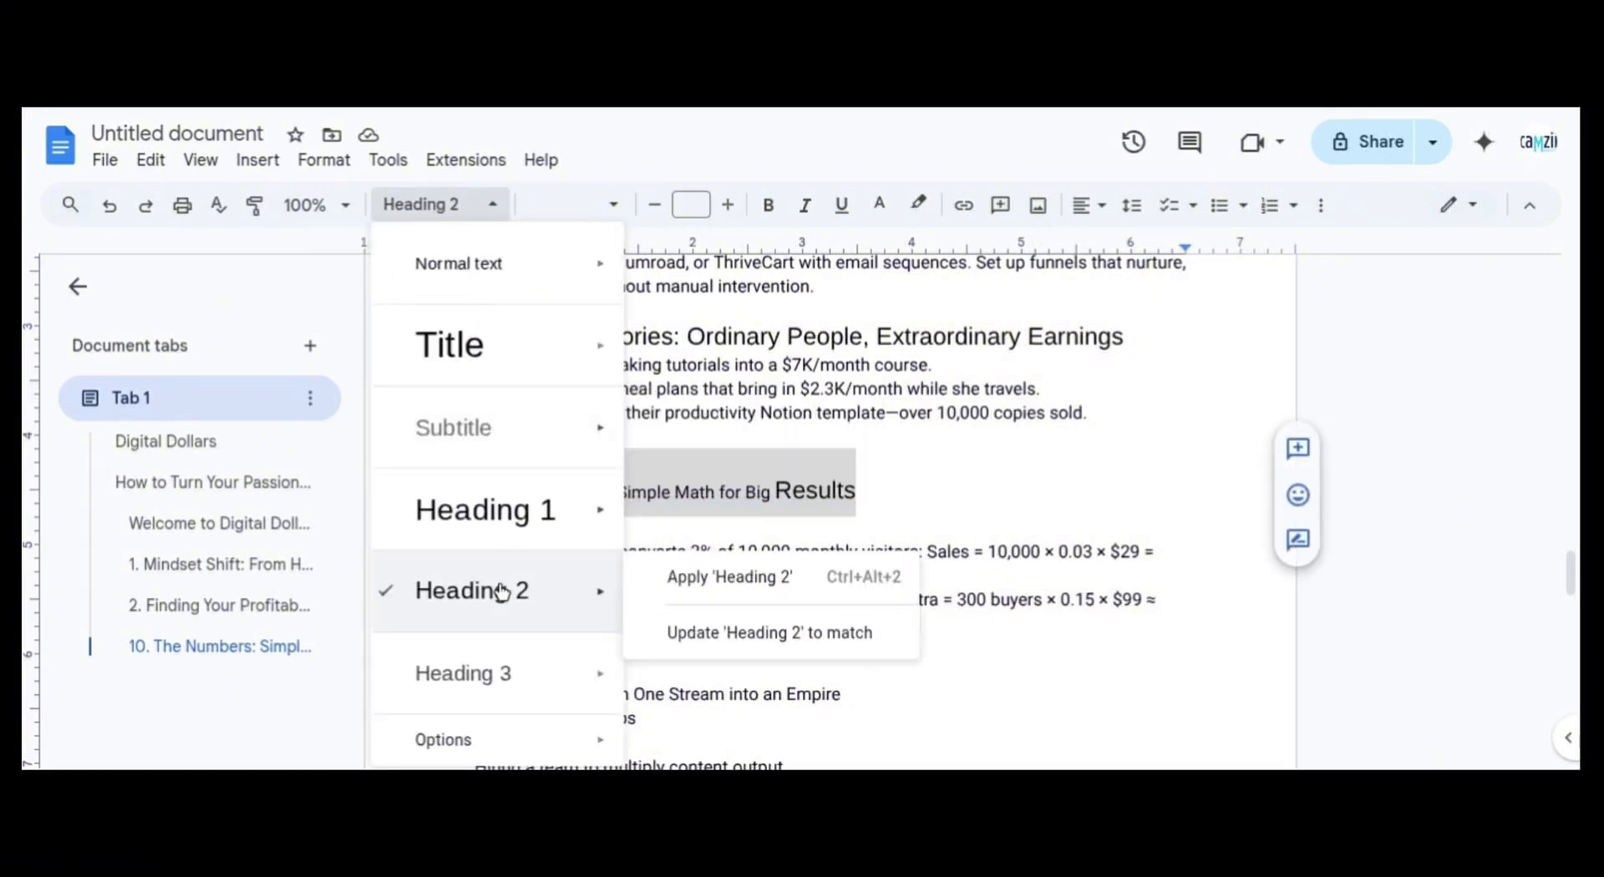
pyautogui.click(781, 586)
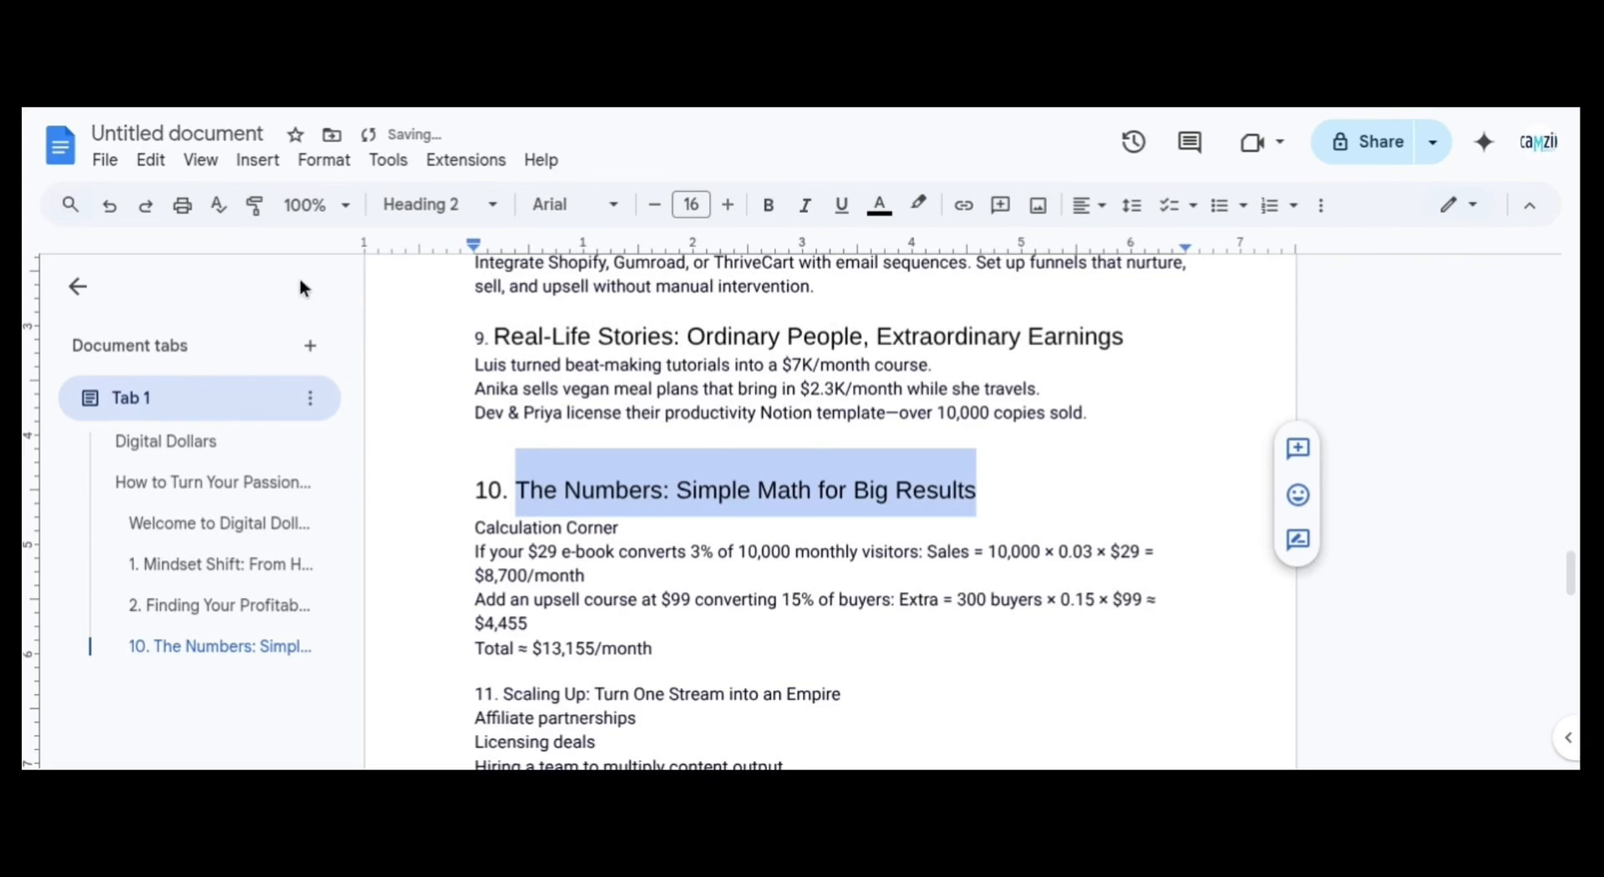
# Copy the chapter 10 title's text formatting onto "Scaling Up: Turn One Stream into an Empire", "Avoiding Common Pitfalls" and "Your 90-Day Launch Blueprint"
pyautogui.click(255, 205)
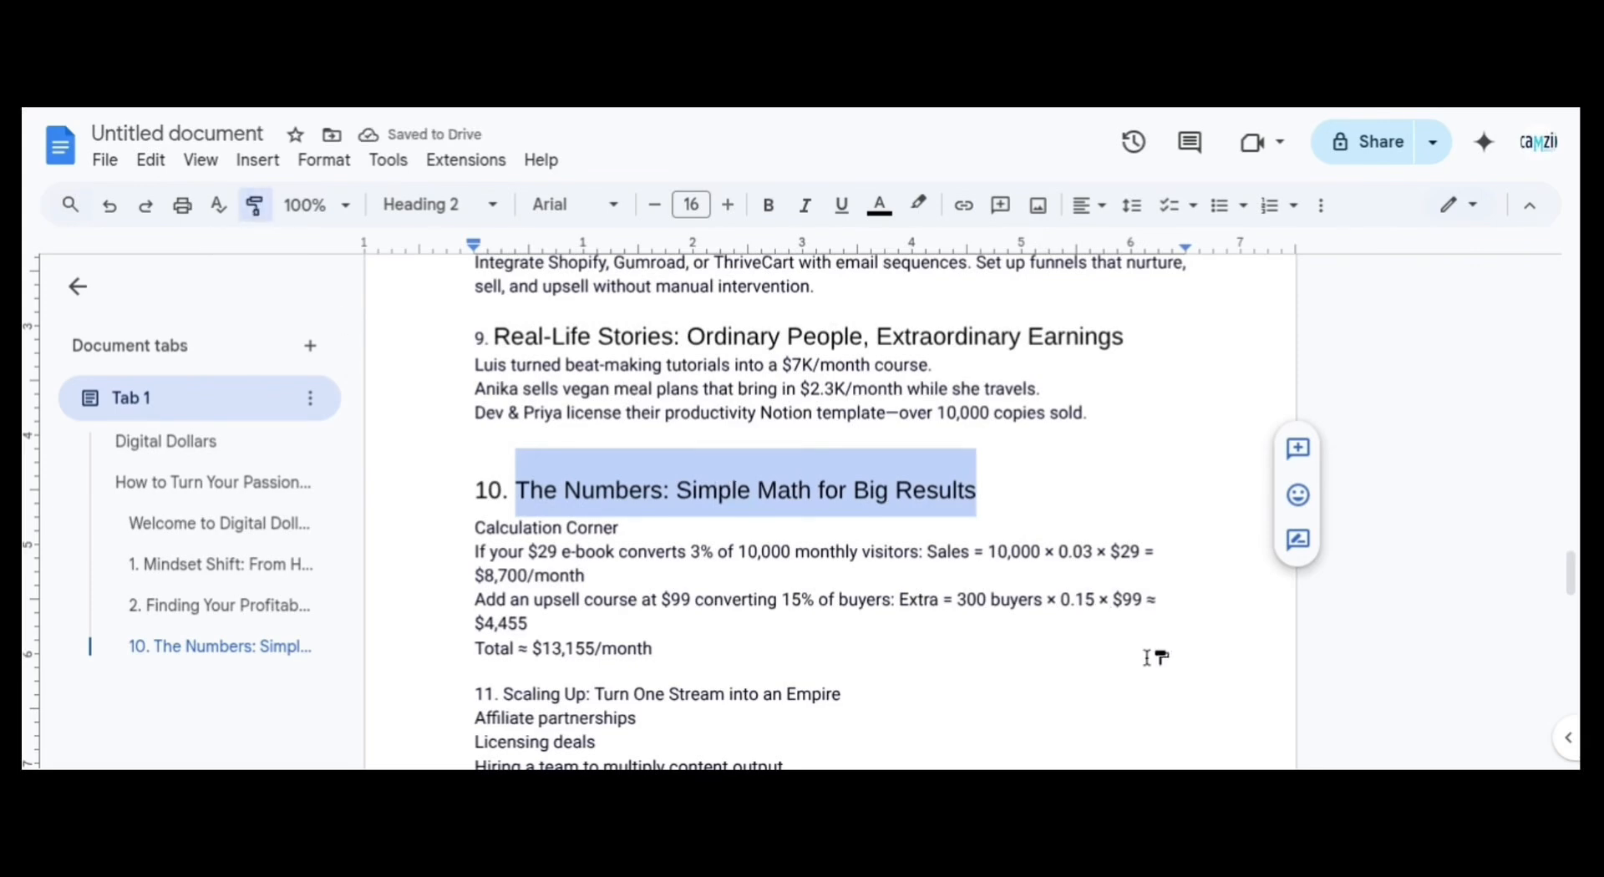
pyautogui.moveTo(842, 694); pyautogui.dragTo(504, 696)
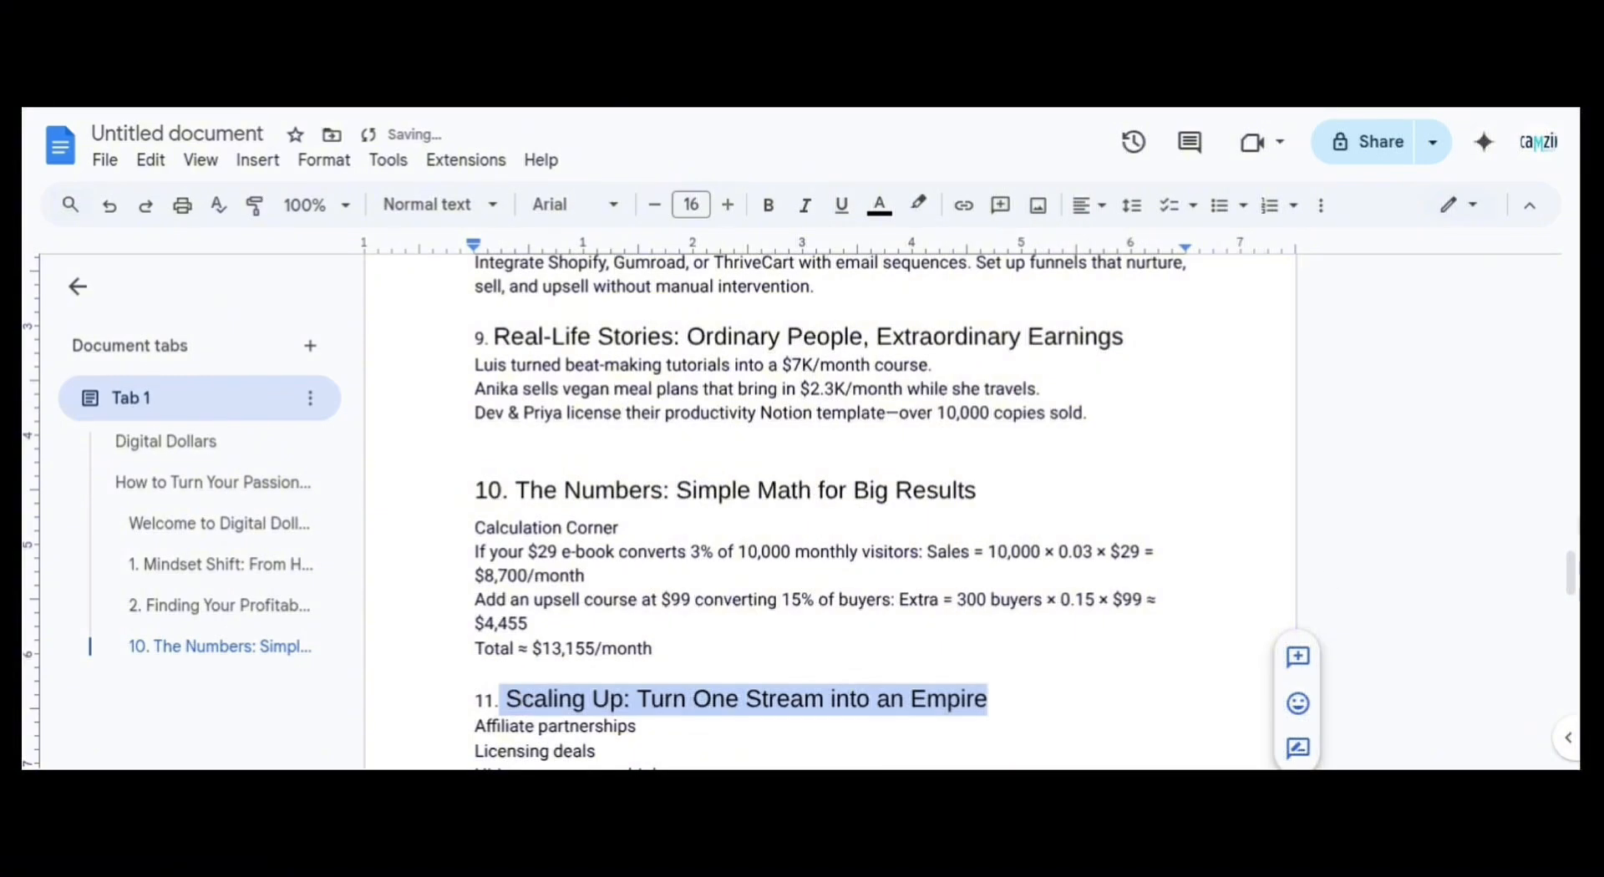
pyautogui.scroll(-5, 537, 342)
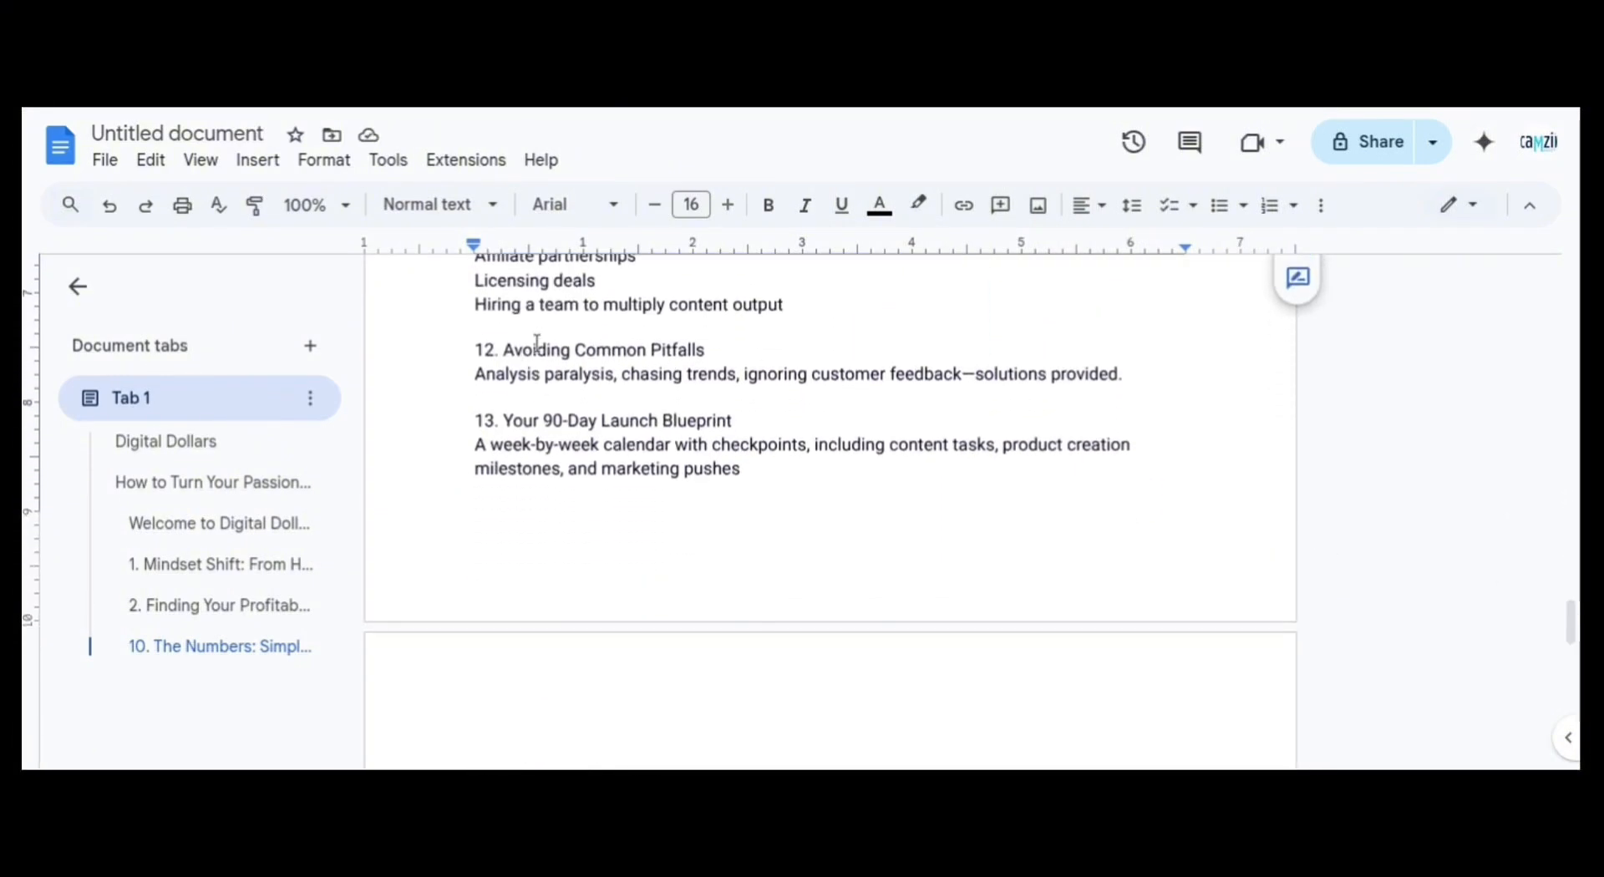
pyautogui.click(255, 205)
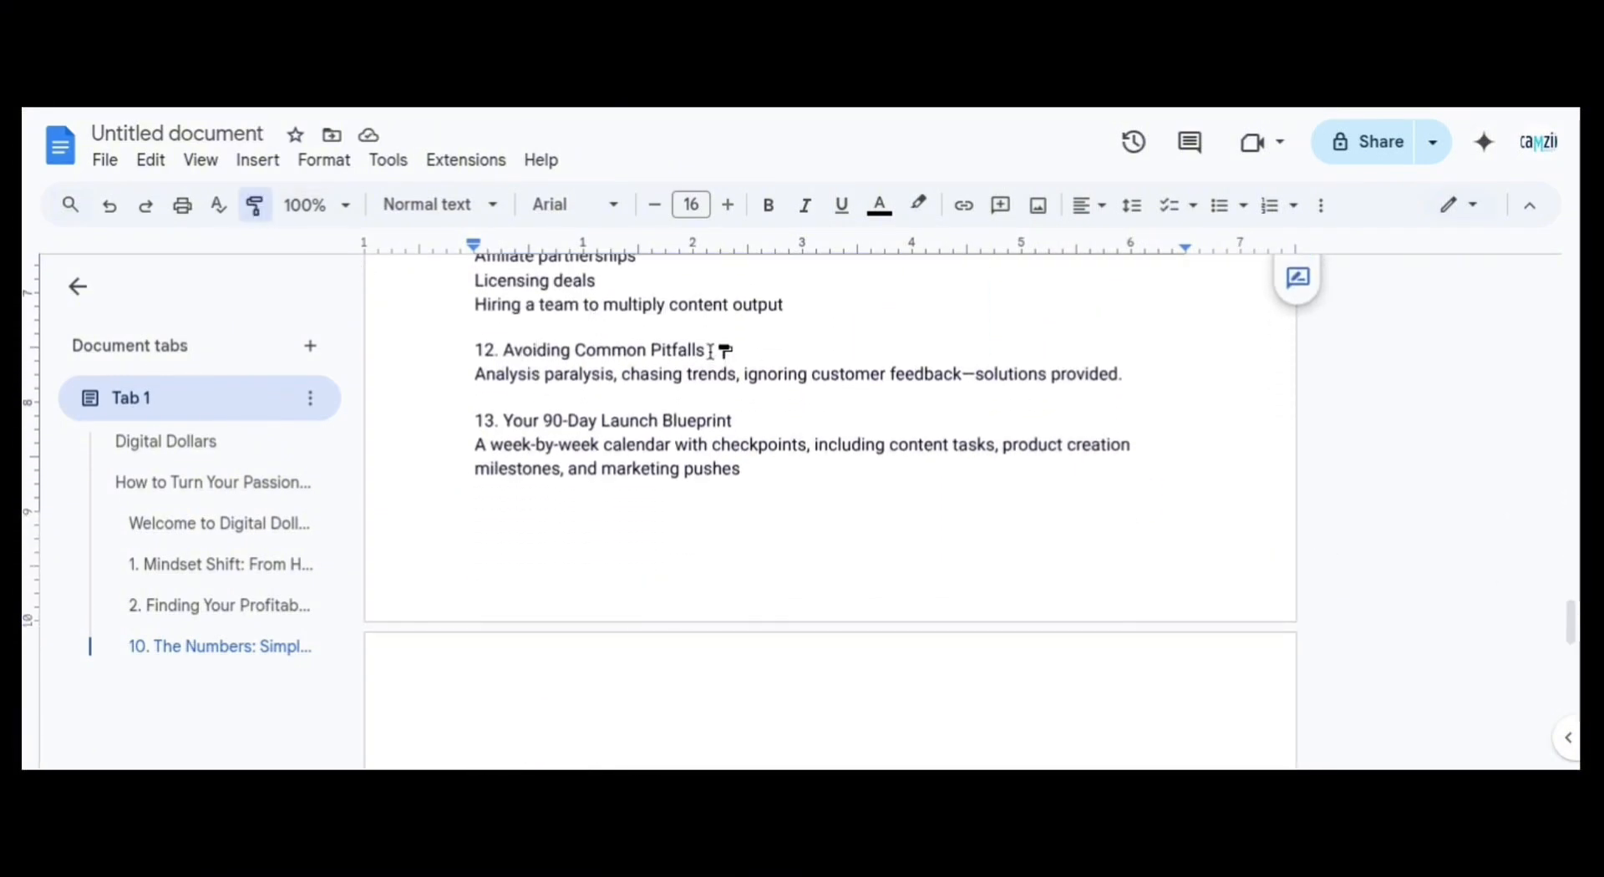
pyautogui.moveTo(710, 351); pyautogui.dragTo(498, 352)
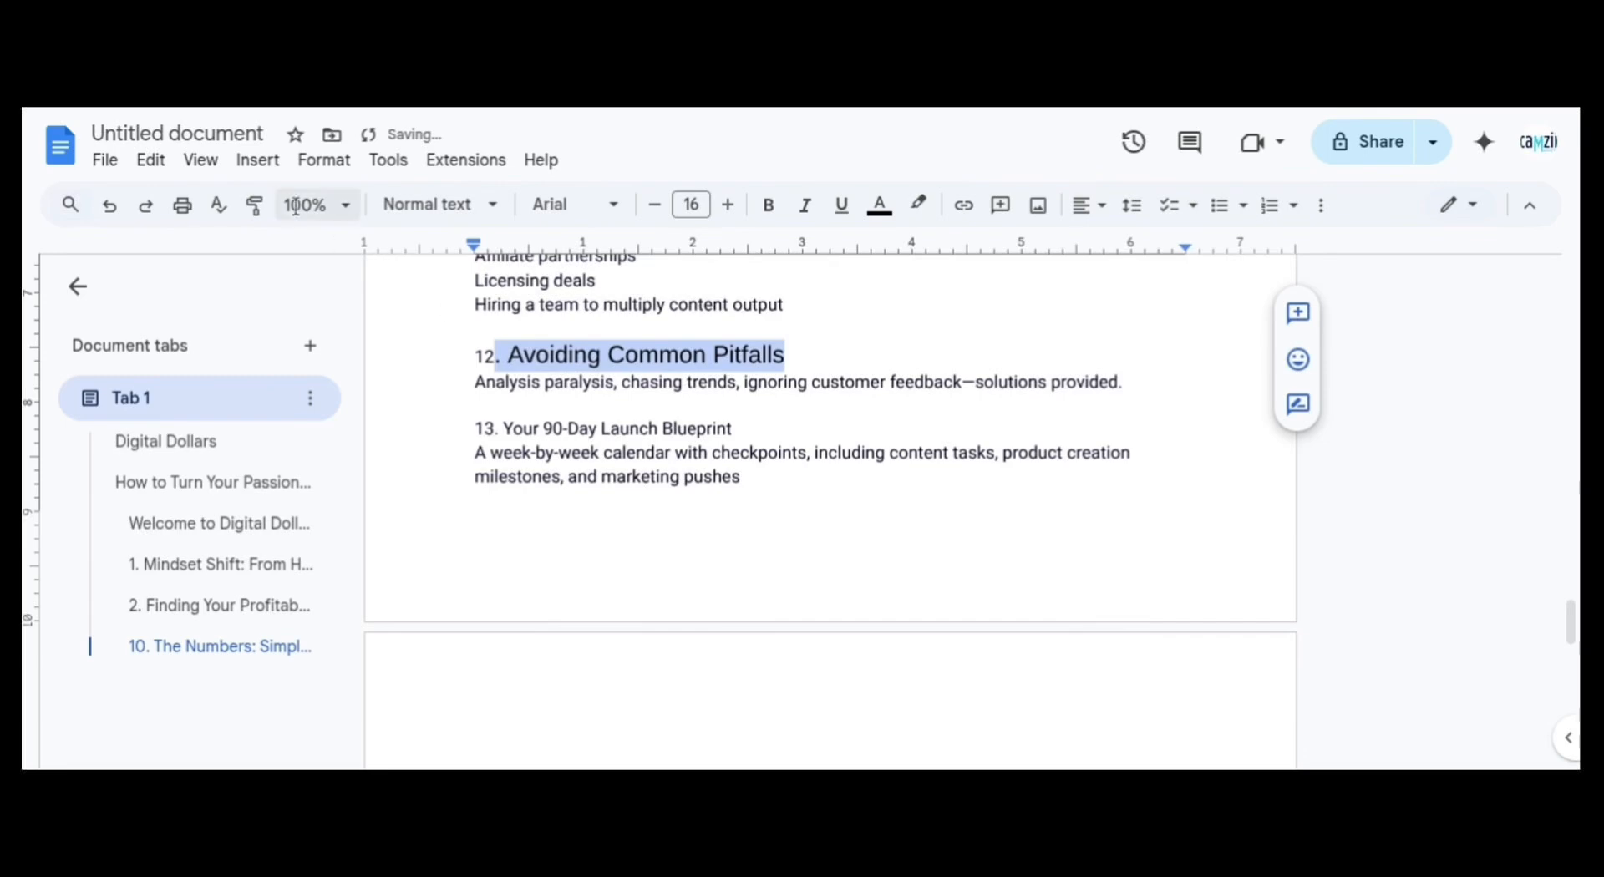
pyautogui.click(262, 211)
pyautogui.moveTo(731, 429); pyautogui.dragTo(506, 430)
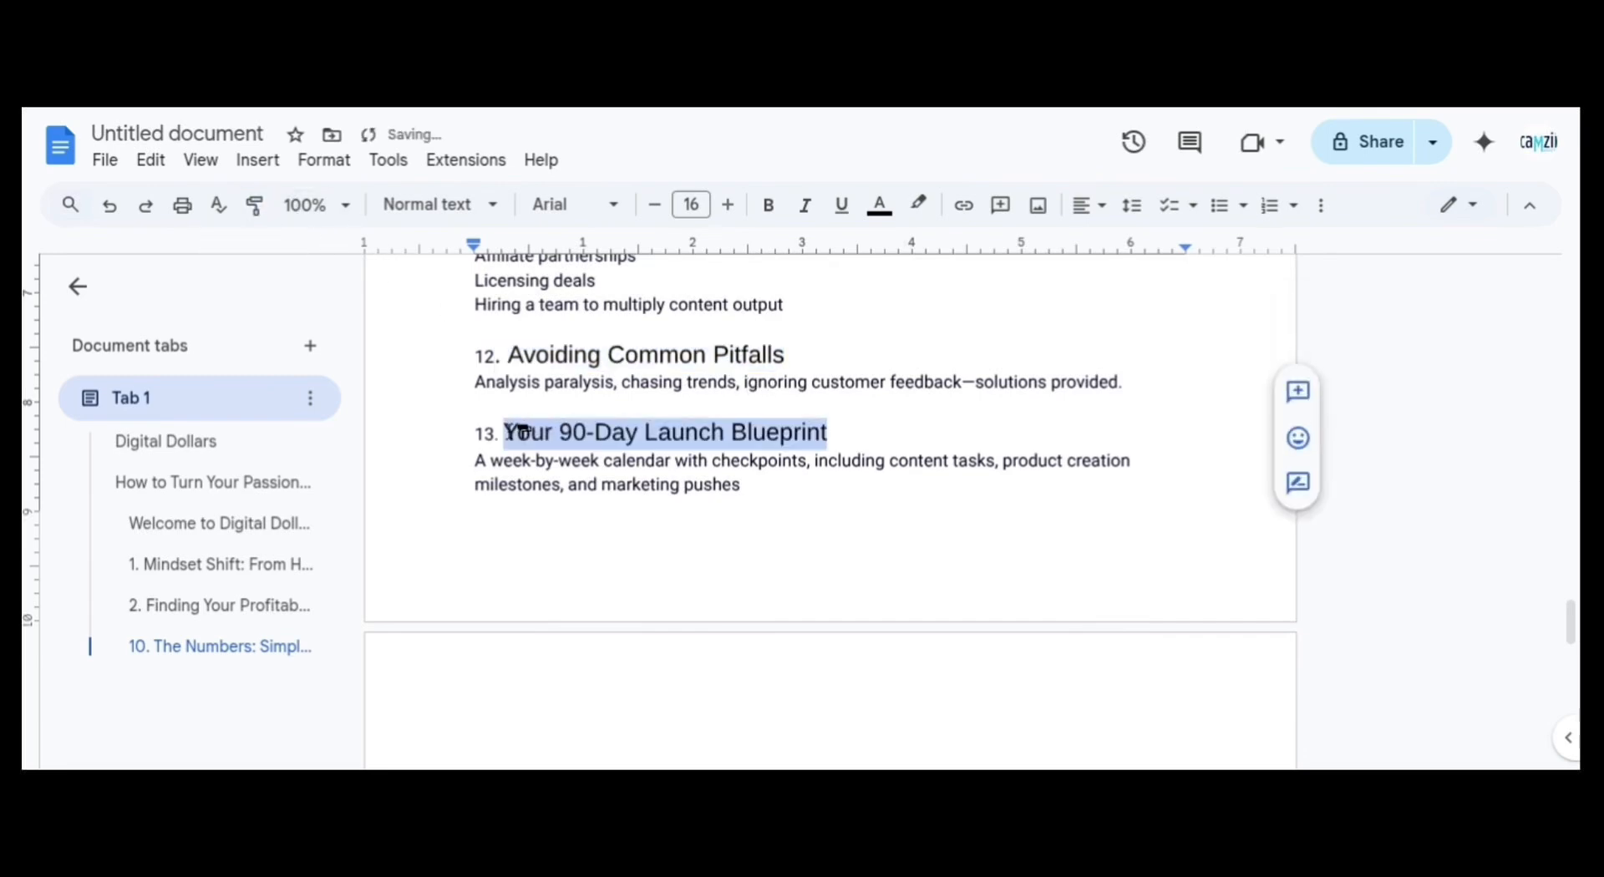
# Delete the blank space on the page following "13. Your 90-Day Launch Blueprint"
pyautogui.moveTo(1570, 623)
pyautogui.mouseDown()
pyautogui.moveTo(1570, 584)
pyautogui.moveTo(1570, 626)
pyautogui.mouseUp()
pyautogui.click(1211, 670)
pyautogui.press('BackSpace')
pyautogui.press('BackSpace')
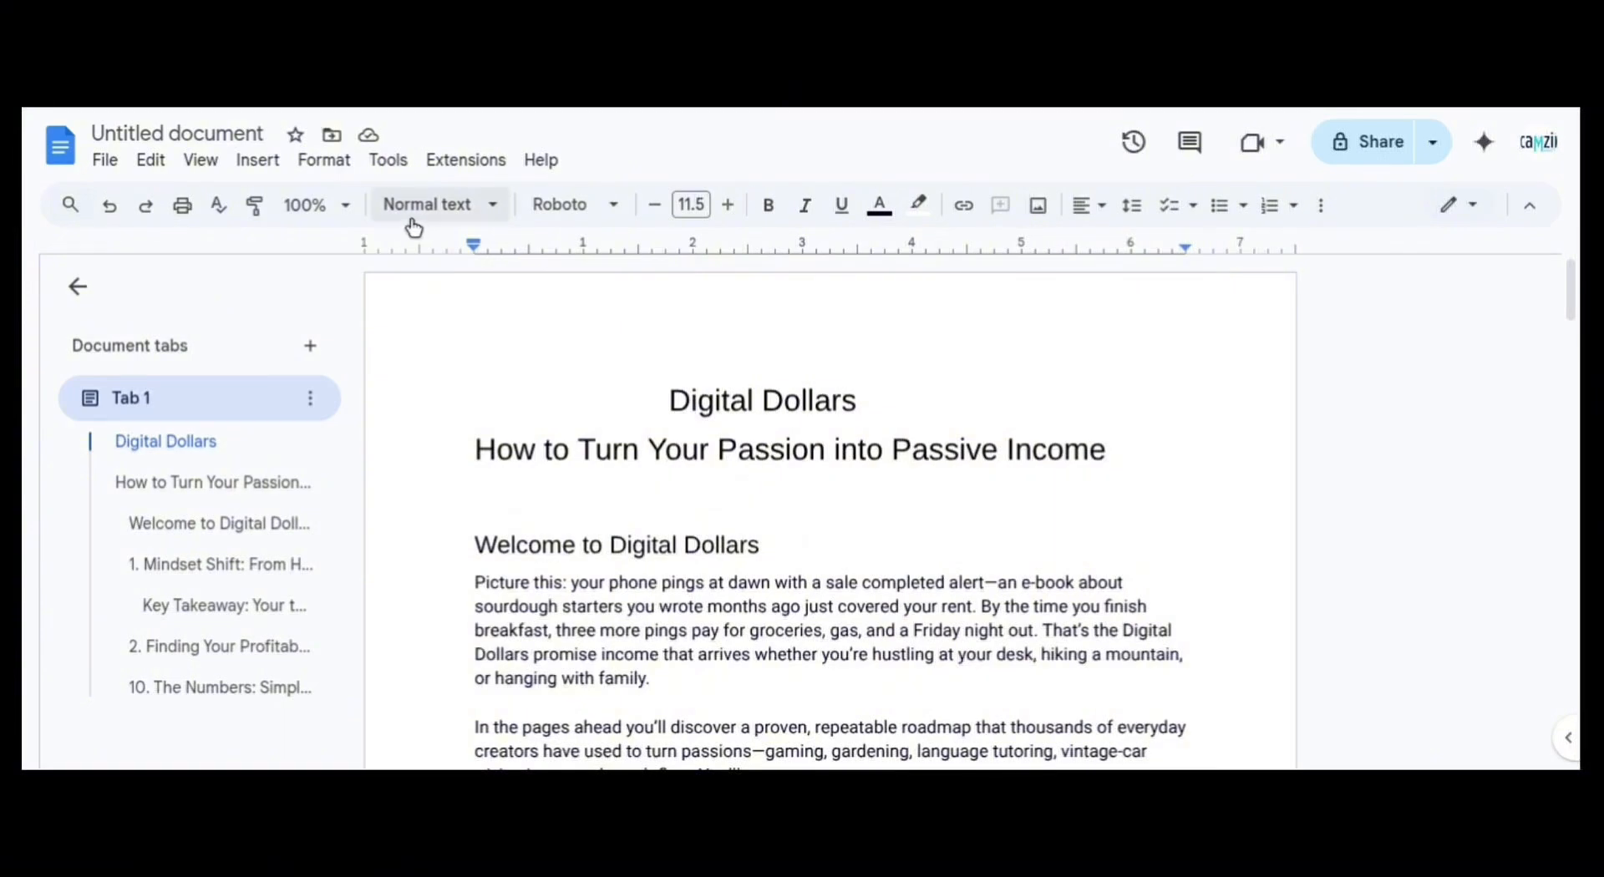
# Add a page footer reading "Digital Dollars: How to Turn Your Passion into Passive Income"
pyautogui.click(435, 205)
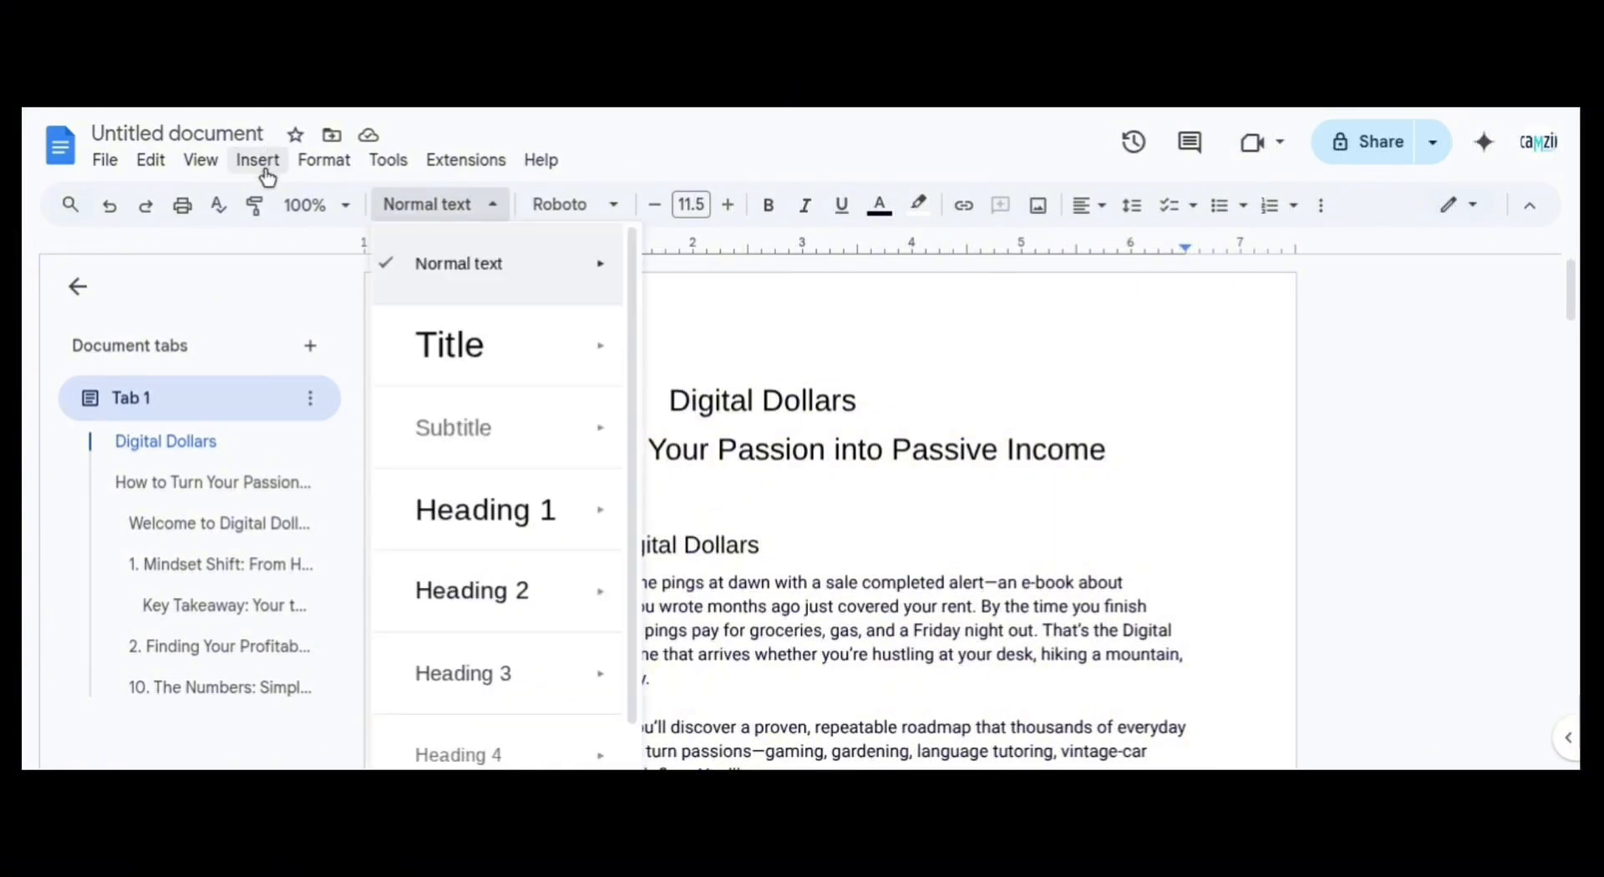
pyautogui.click(261, 168)
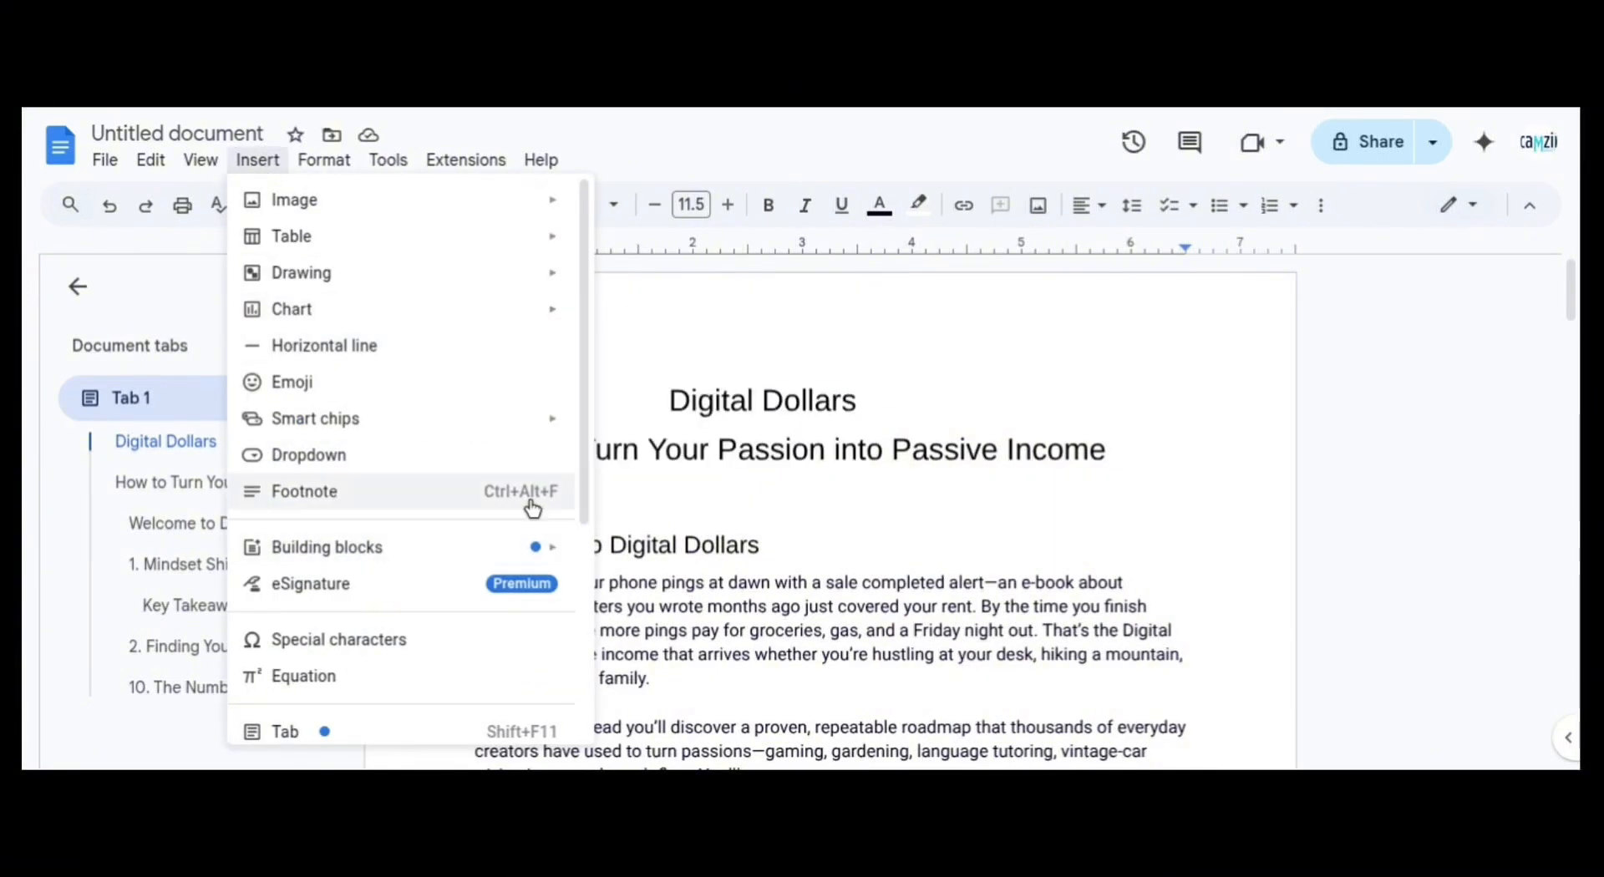
pyautogui.scroll(-3, 313, 555)
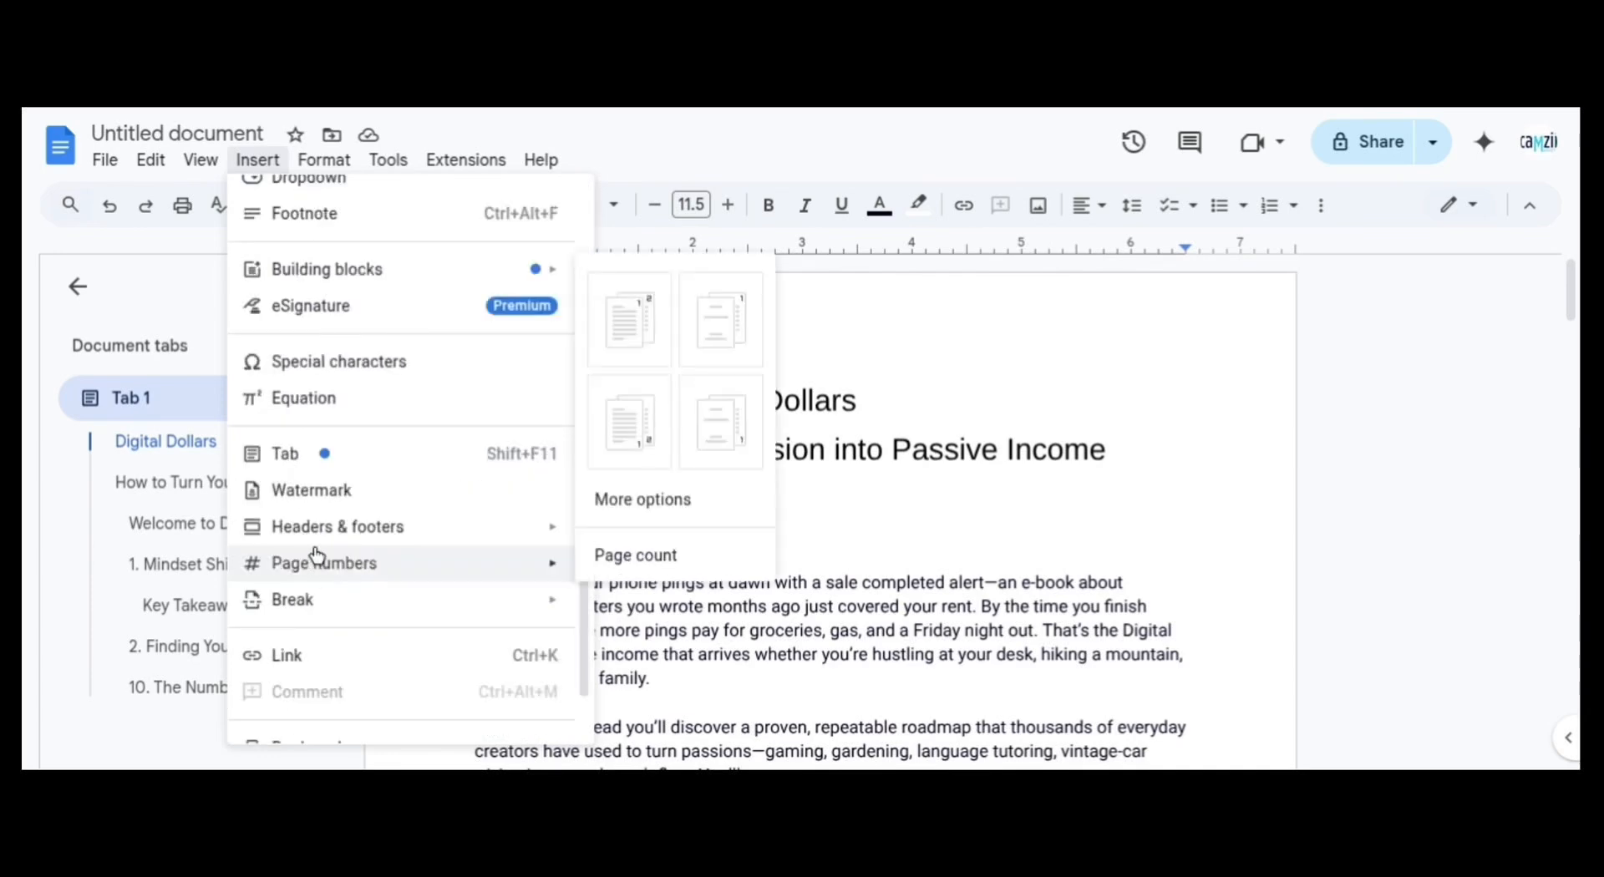
pyautogui.moveTo(328, 545)
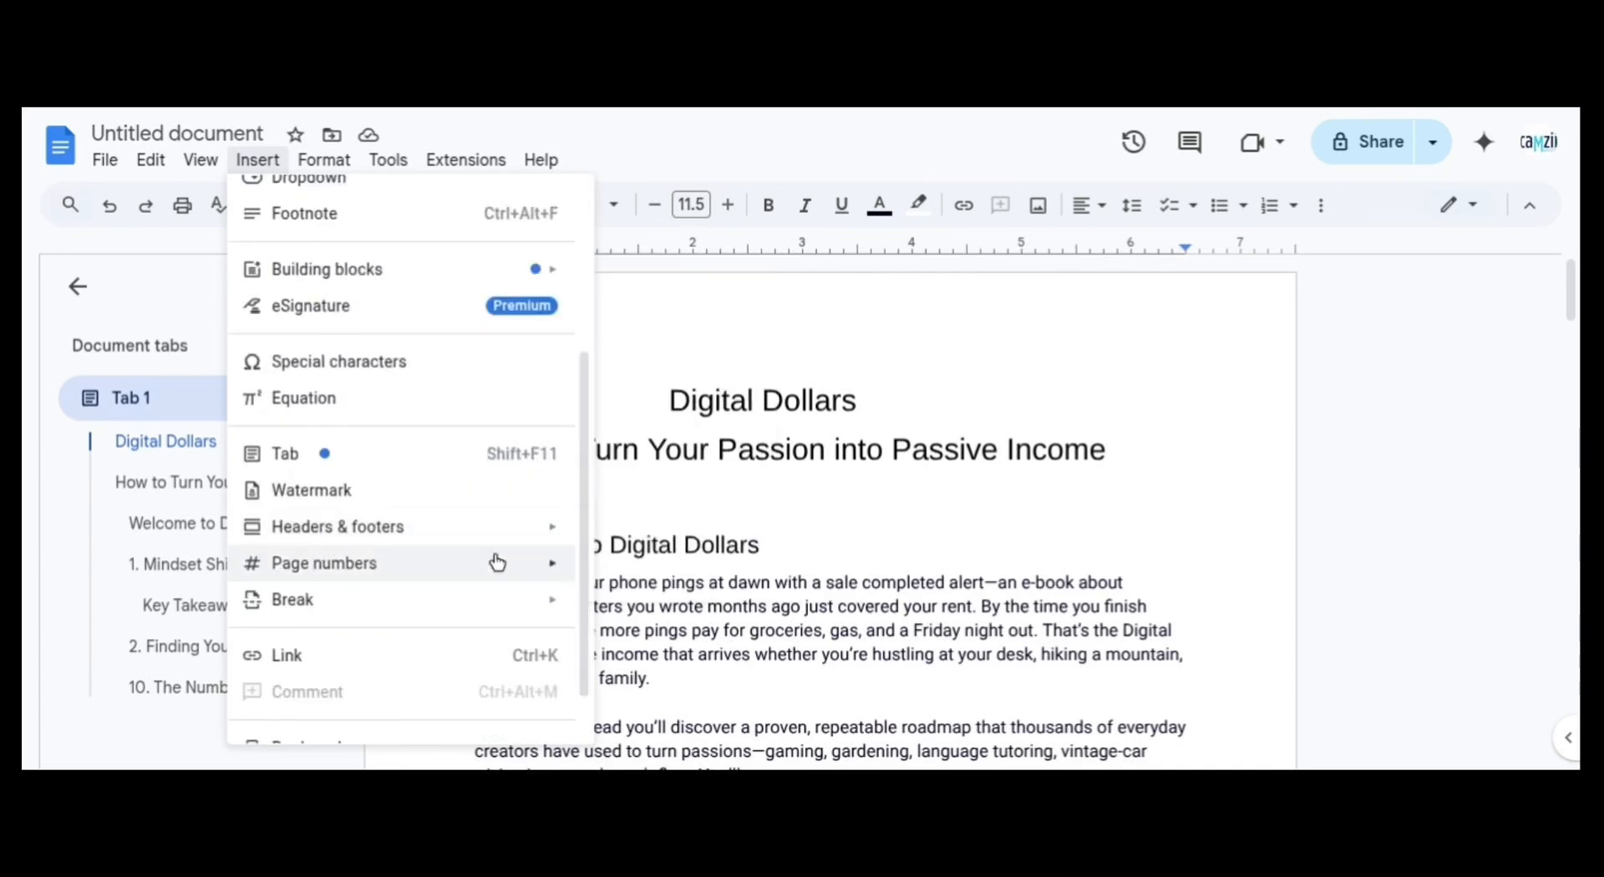
pyautogui.moveTo(476, 544)
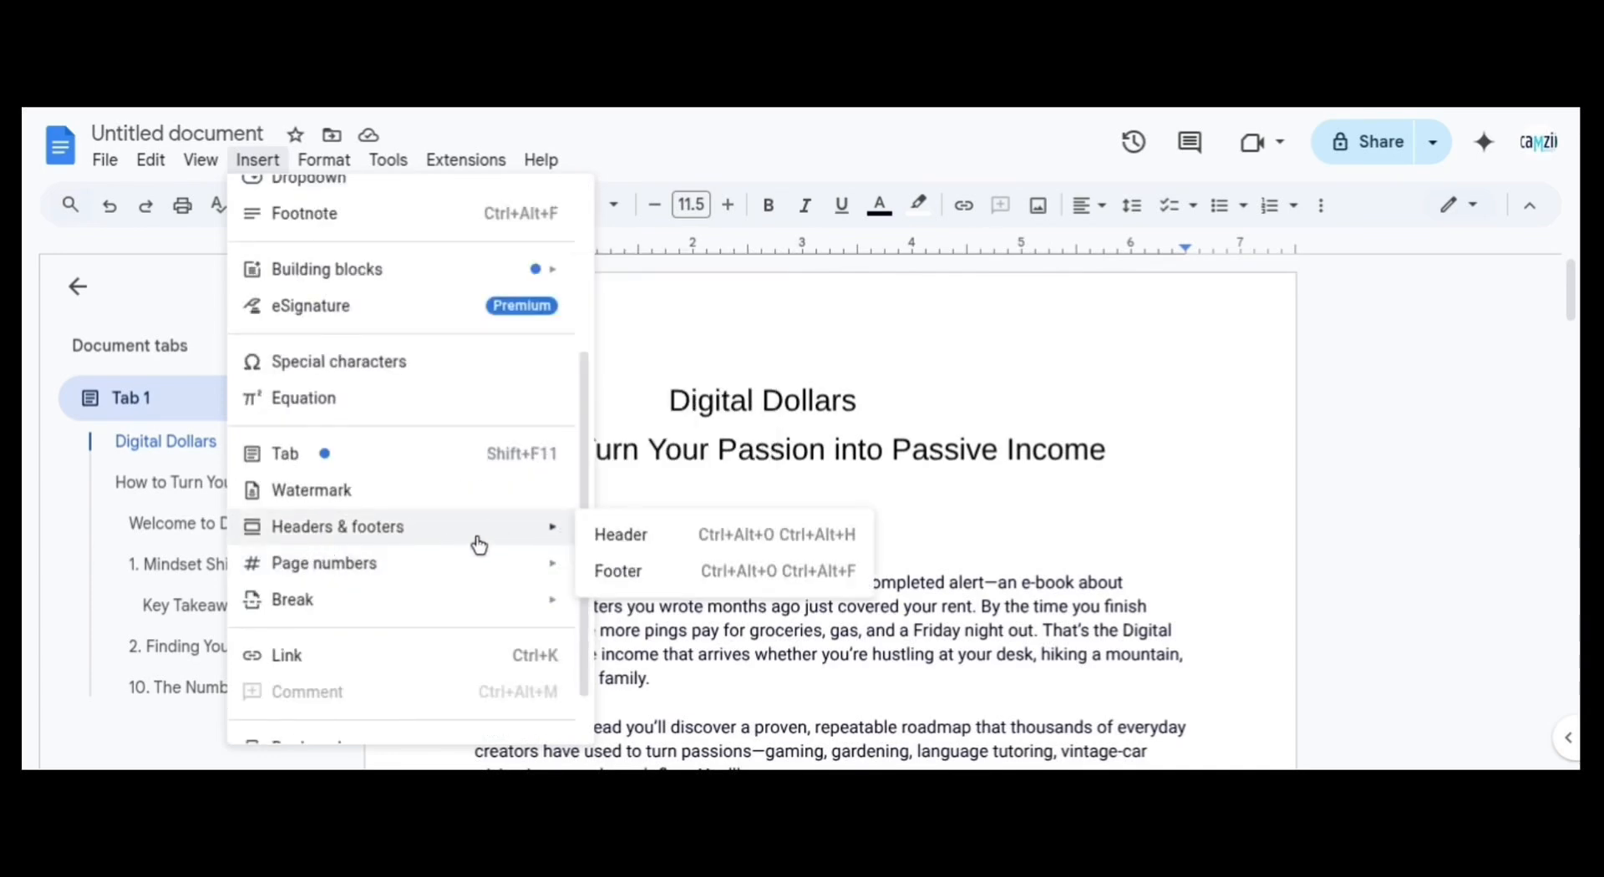
pyautogui.click(625, 571)
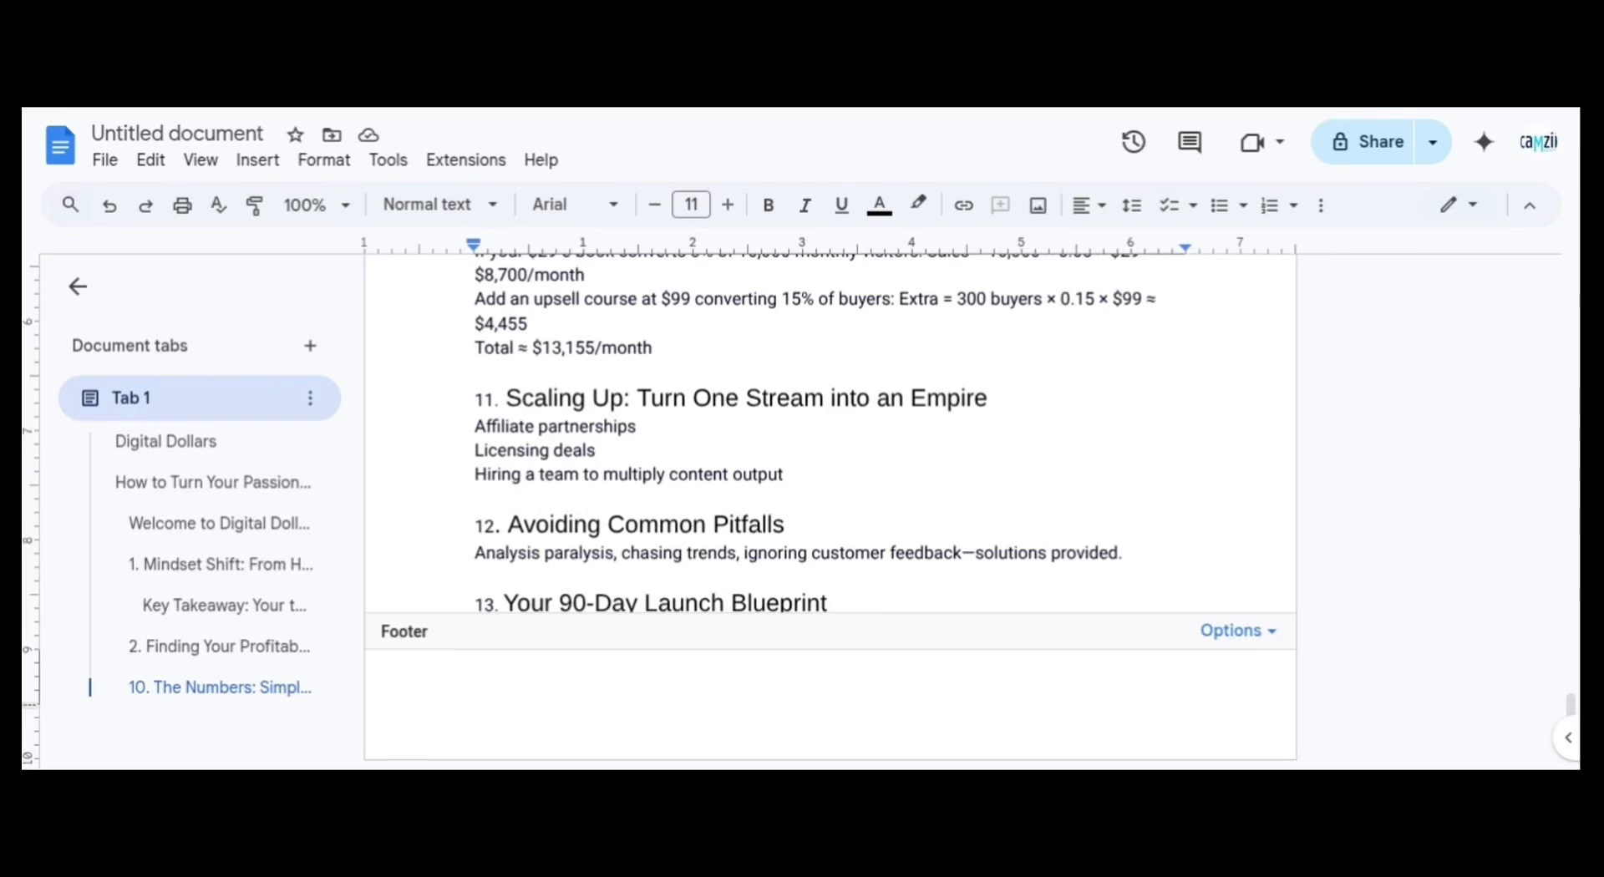
pyautogui.write('Digital Dollars: How to Turn Your Passion into Passive Income')
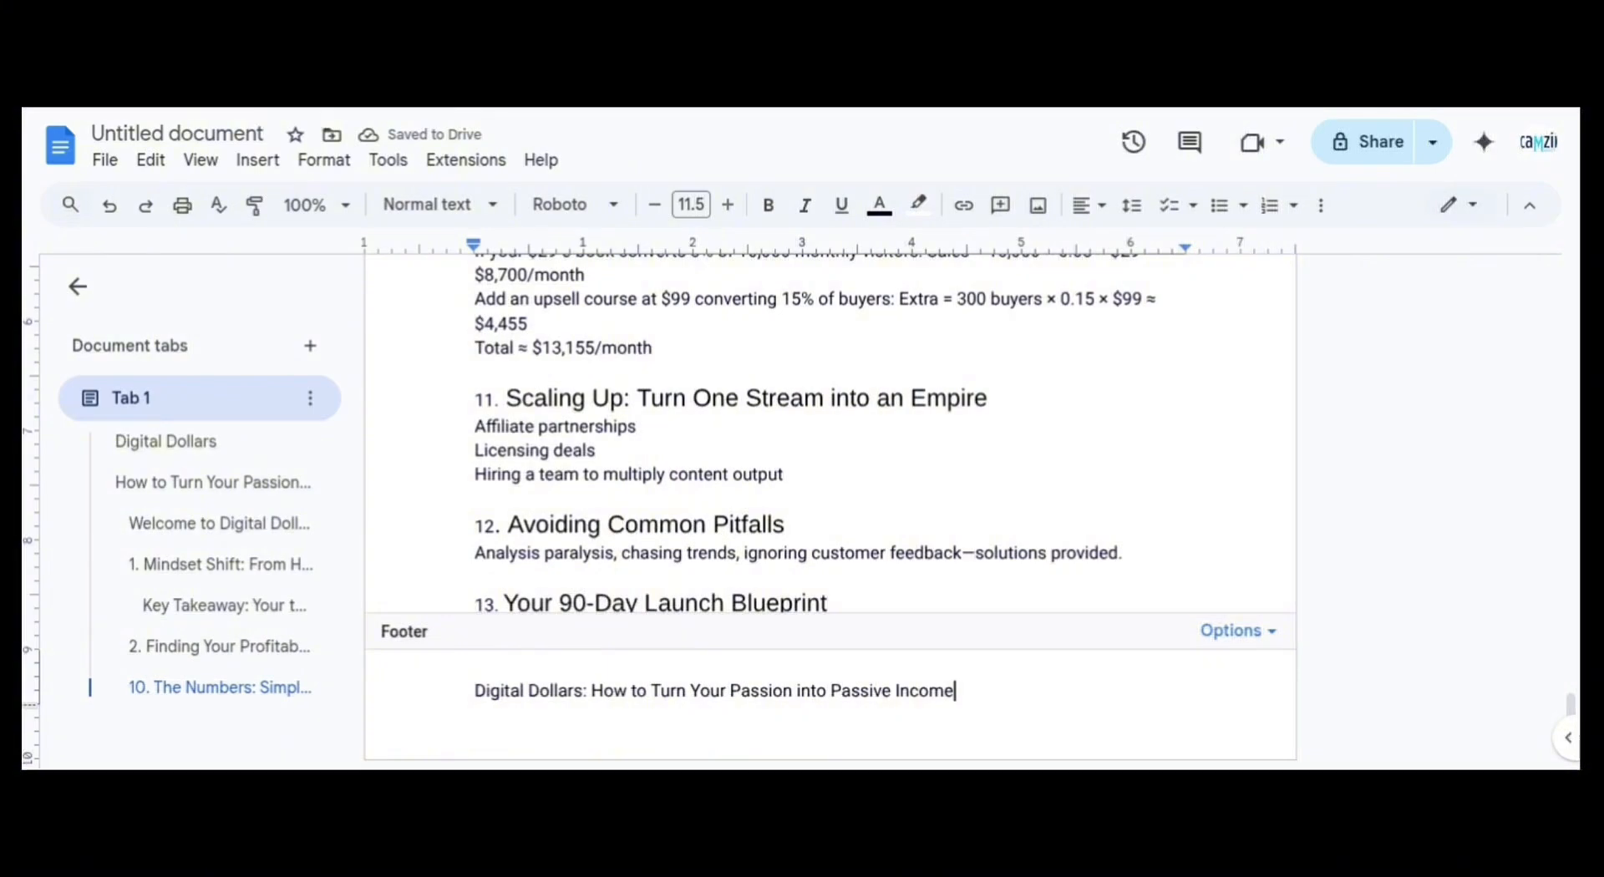
pyautogui.click(1401, 538)
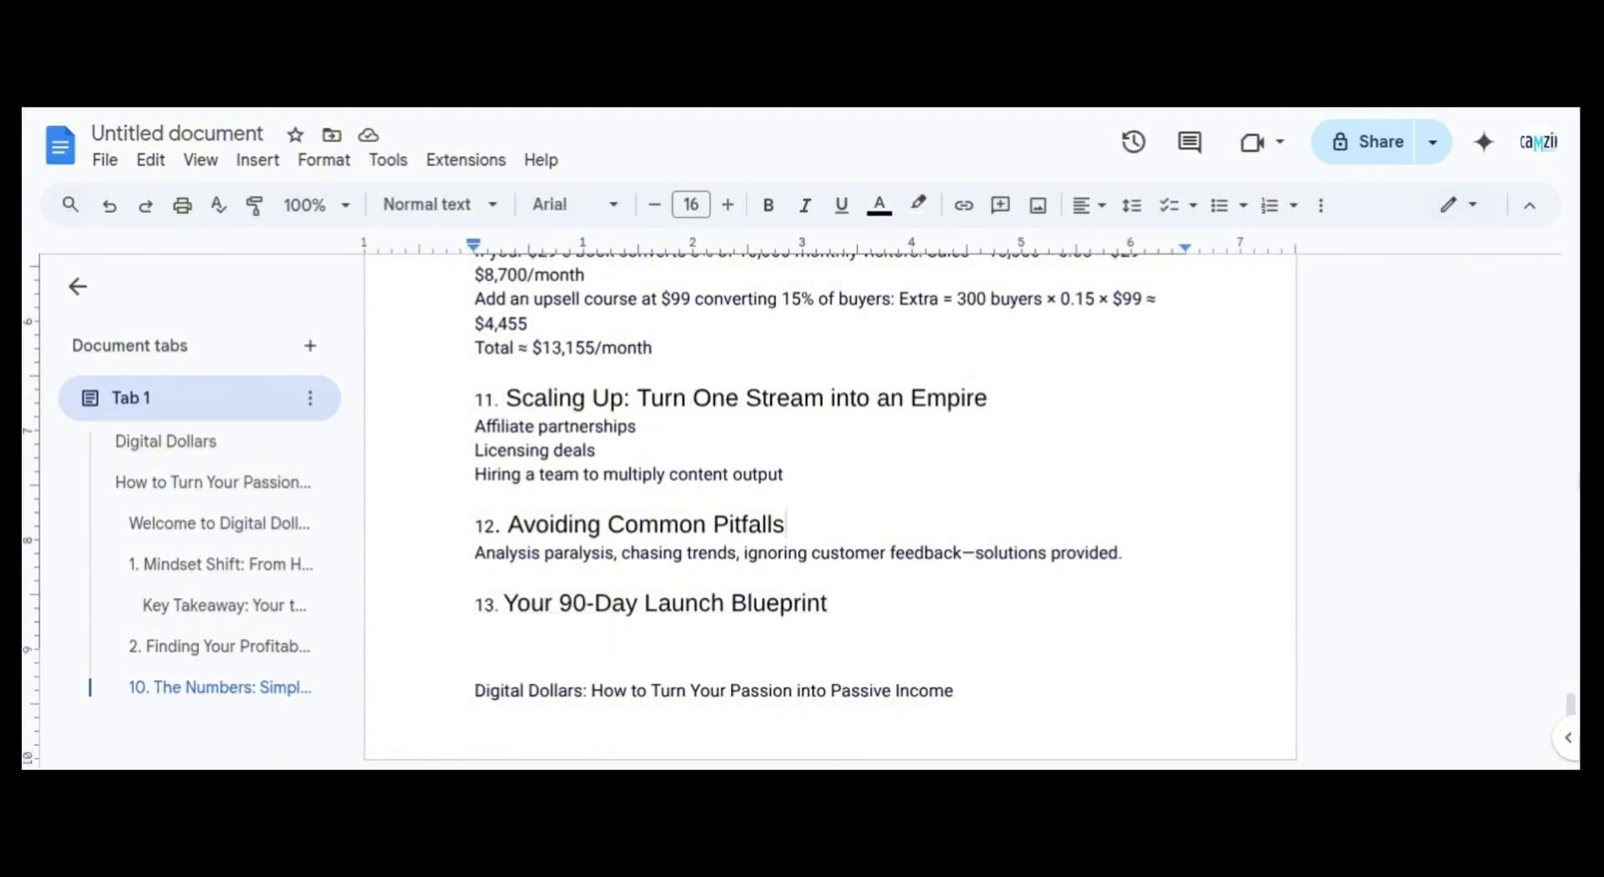
# Add a page header on the first page and insert the red flame logo image from the computer into it
pyautogui.moveTo(1572, 709); pyautogui.dragTo(1541, 388)
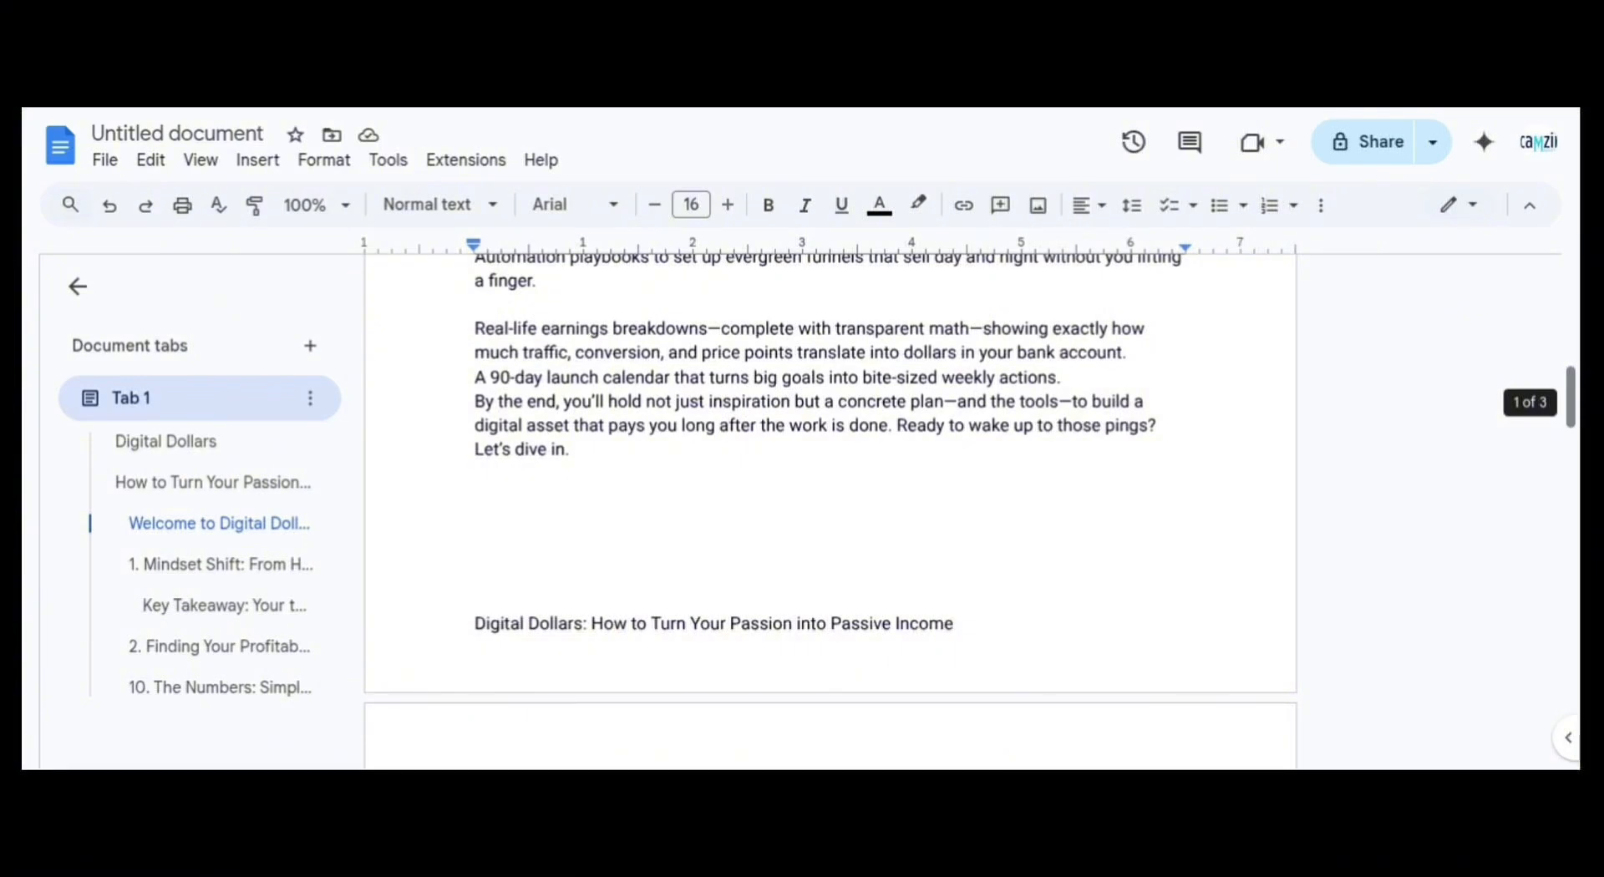
pyautogui.moveTo(1572, 407); pyautogui.dragTo(1561, 242)
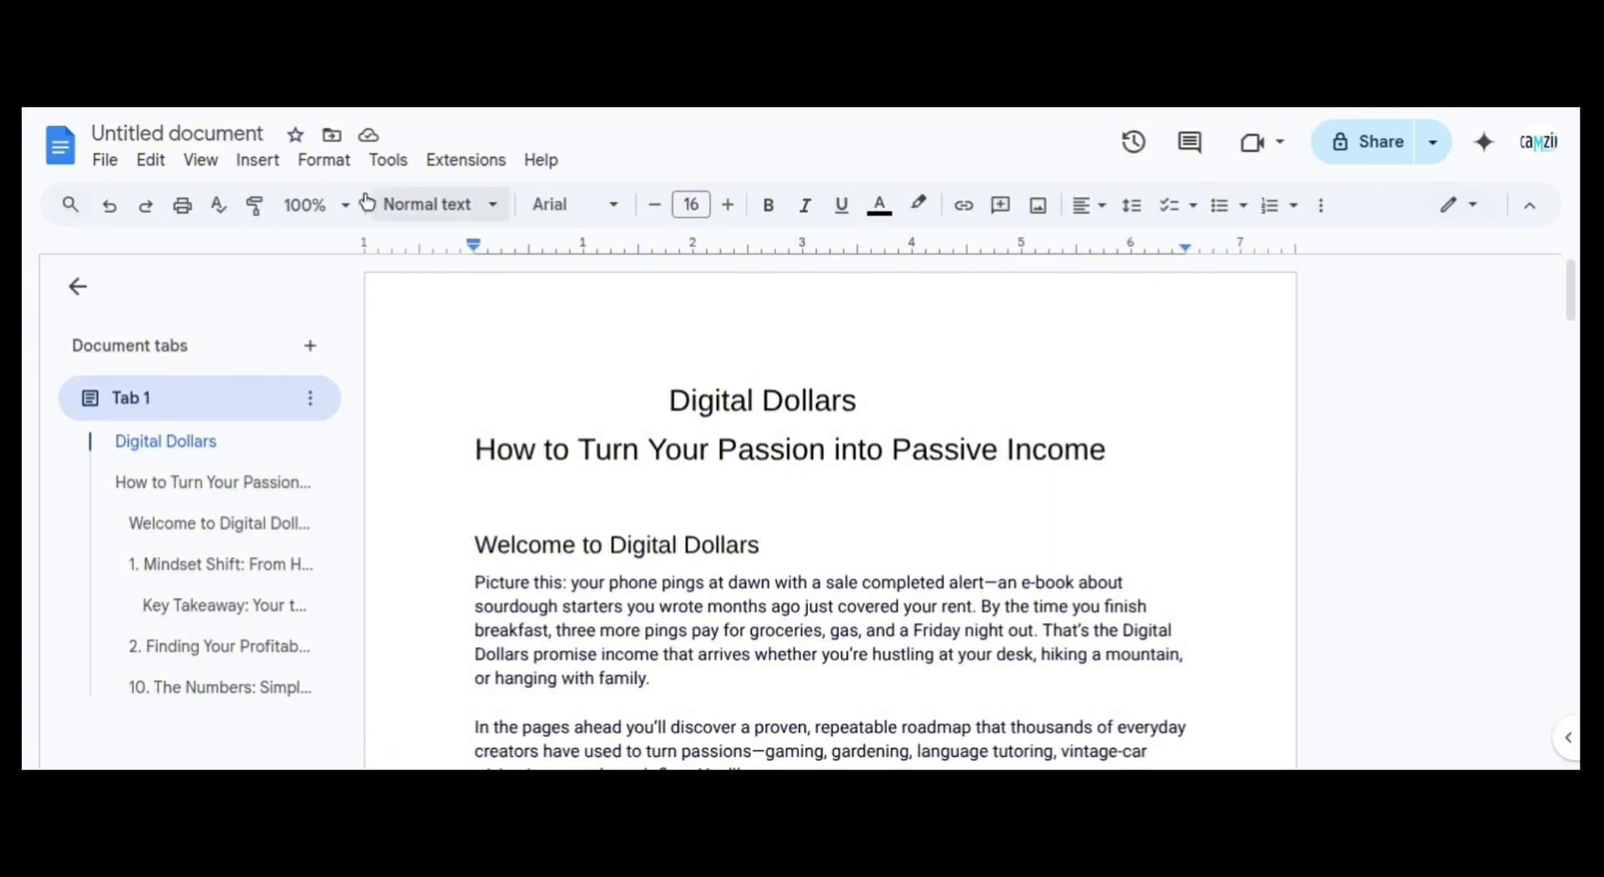
pyautogui.click(259, 161)
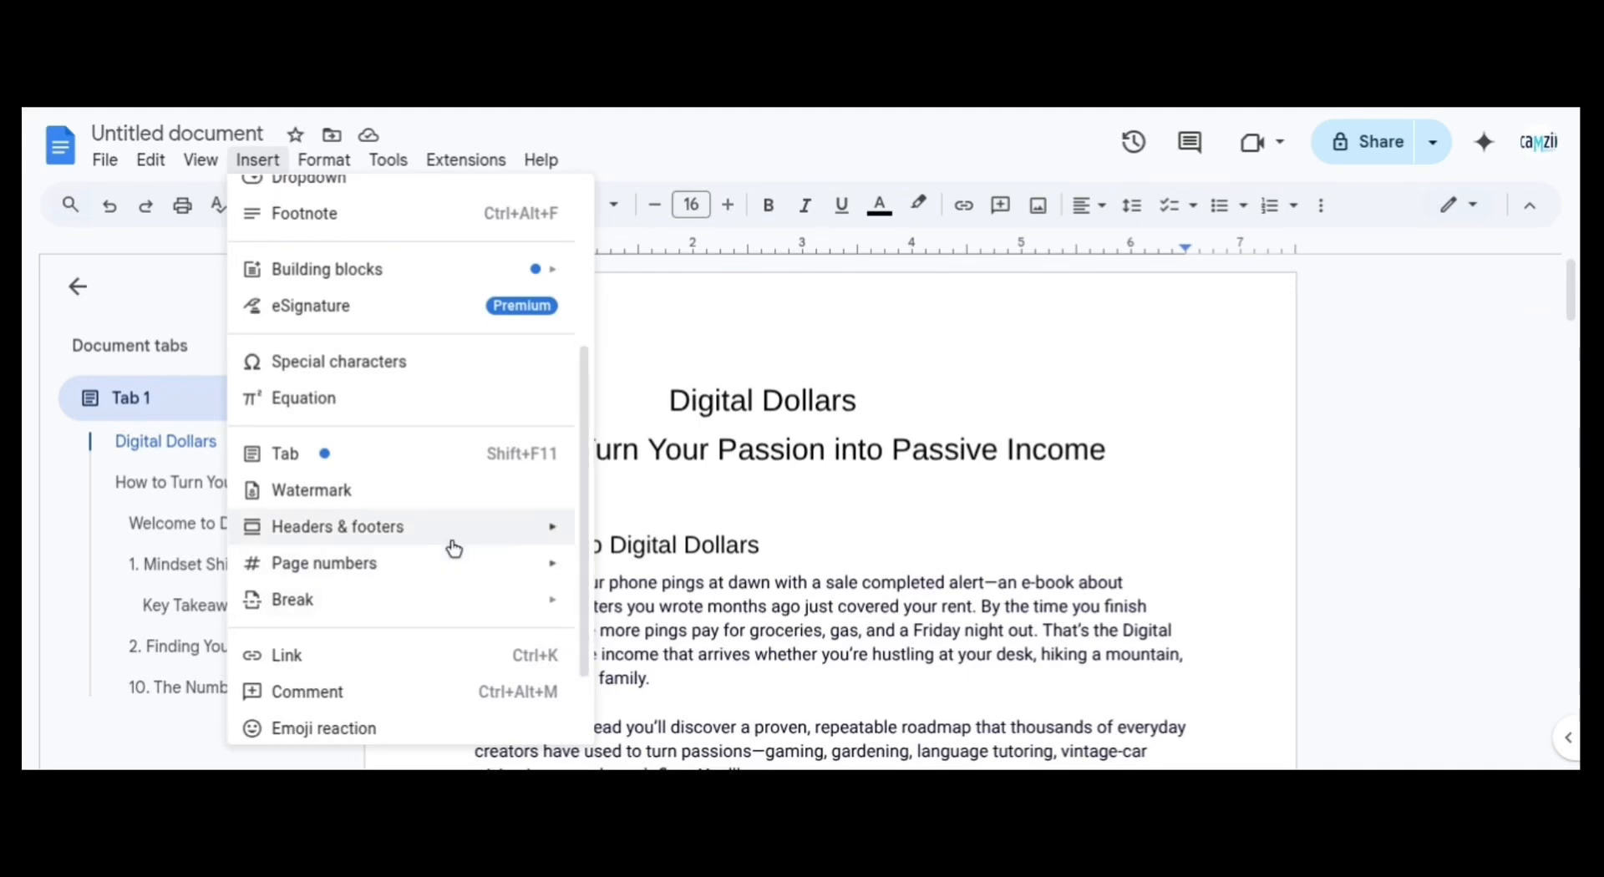
pyautogui.moveTo(575, 535)
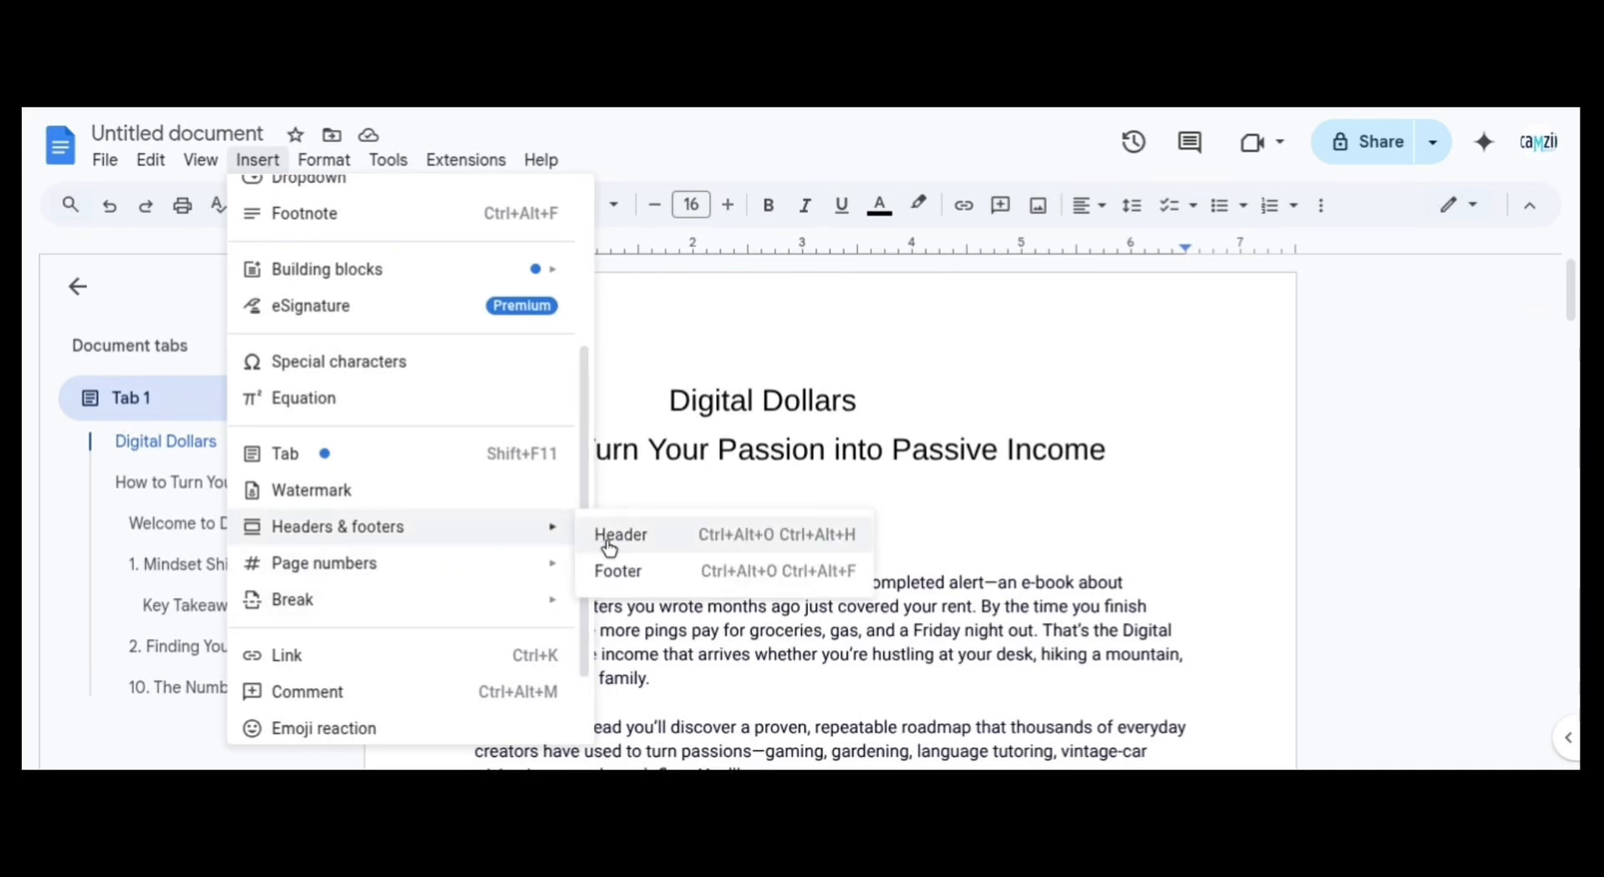
pyautogui.click(939, 367)
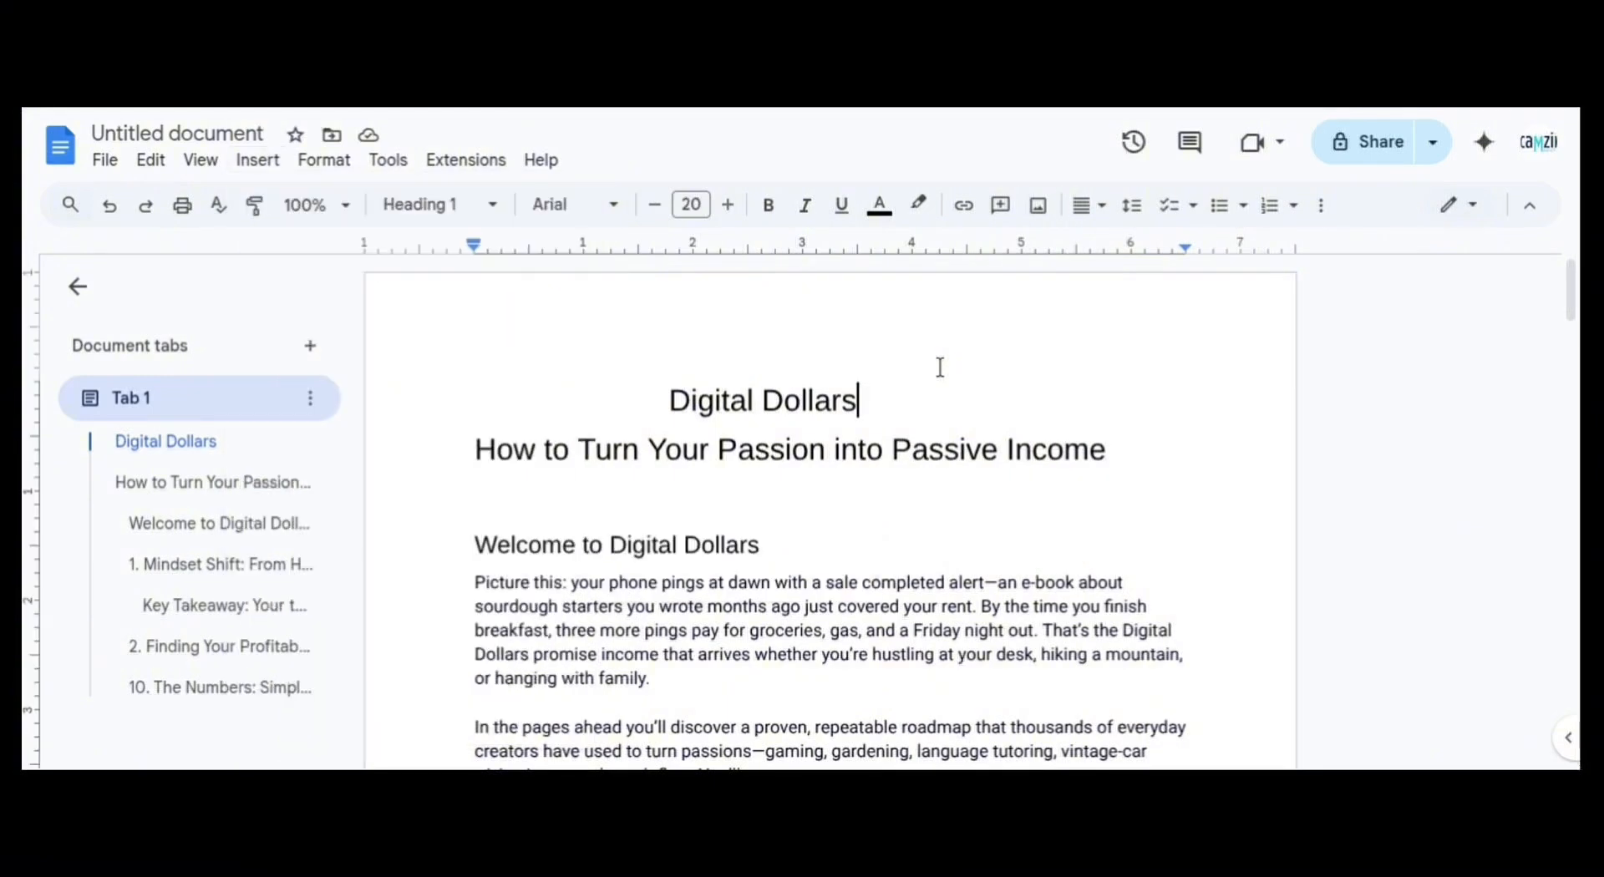
pyautogui.click(451, 332)
pyautogui.click(257, 160)
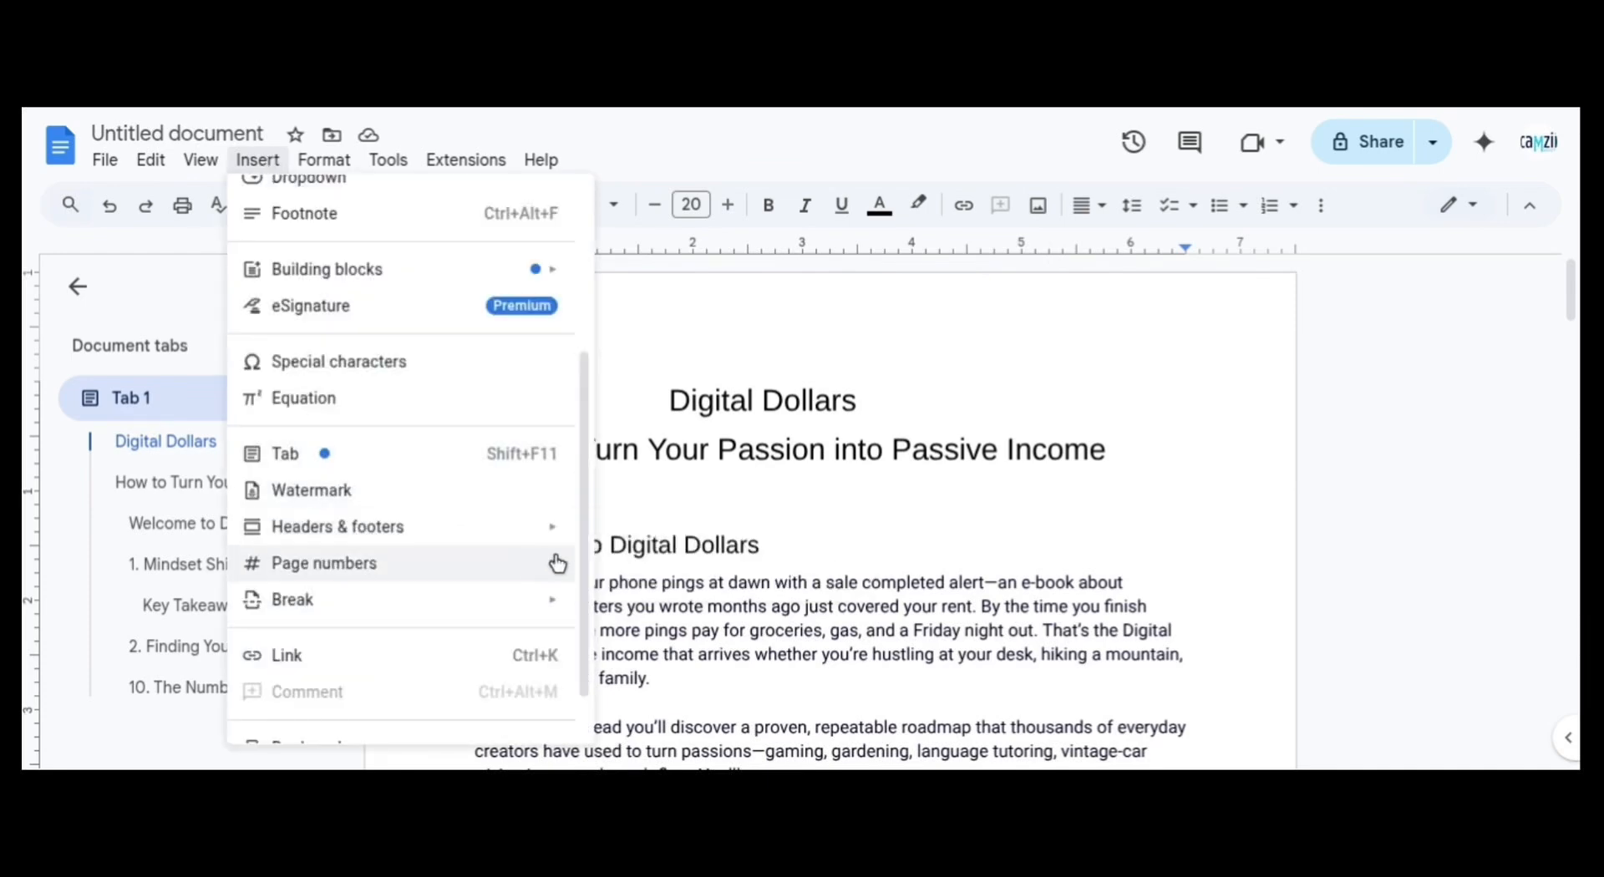
pyautogui.moveTo(555, 562)
pyautogui.moveTo(556, 527)
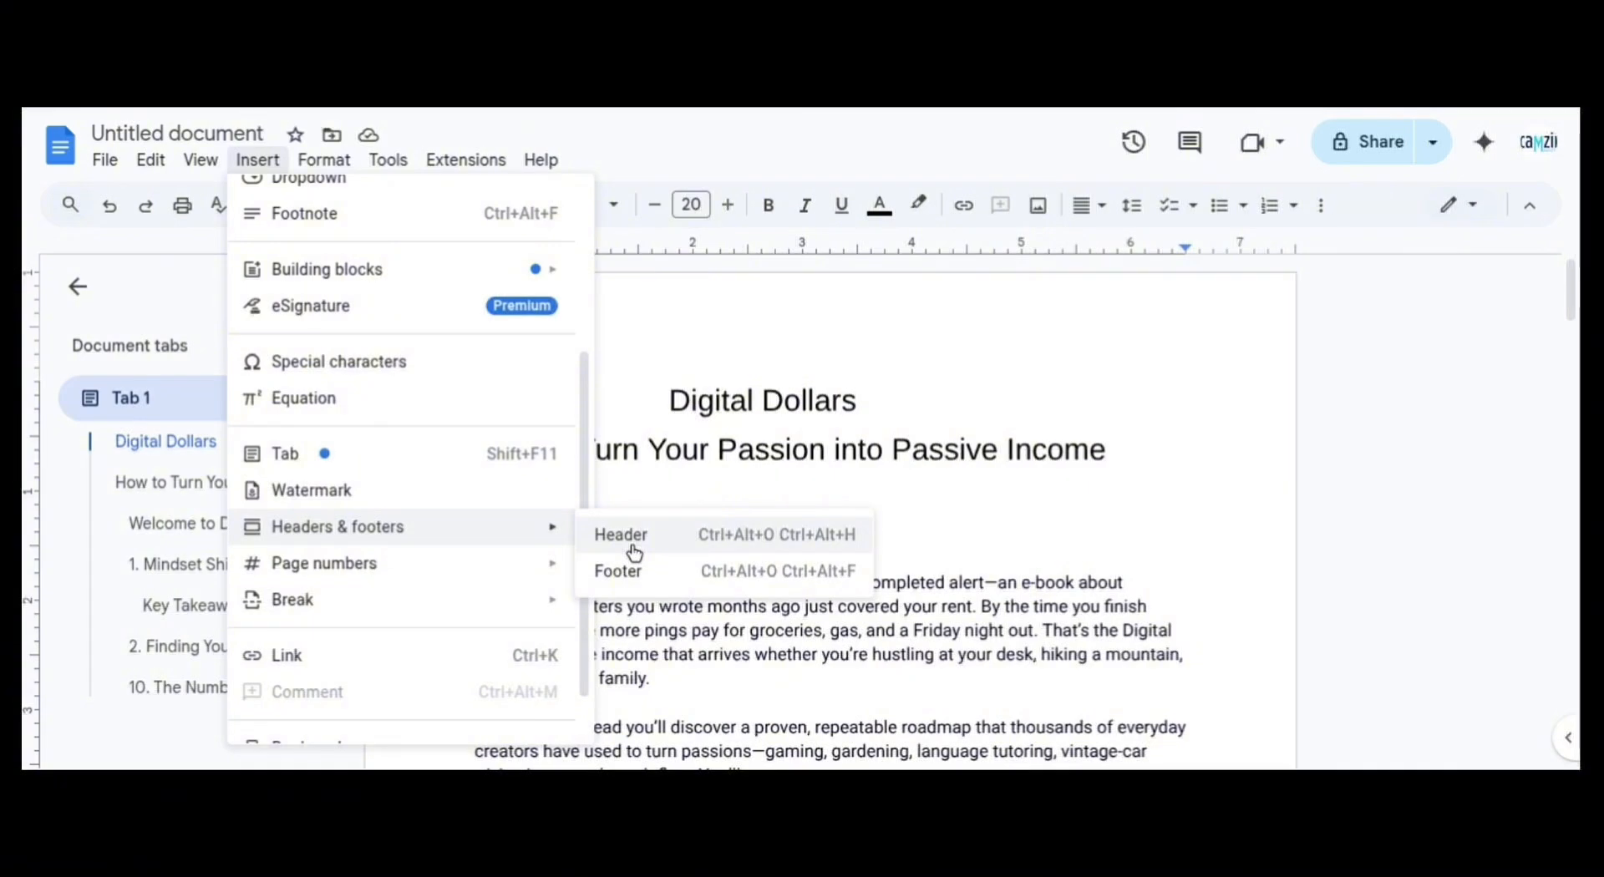
pyautogui.click(633, 548)
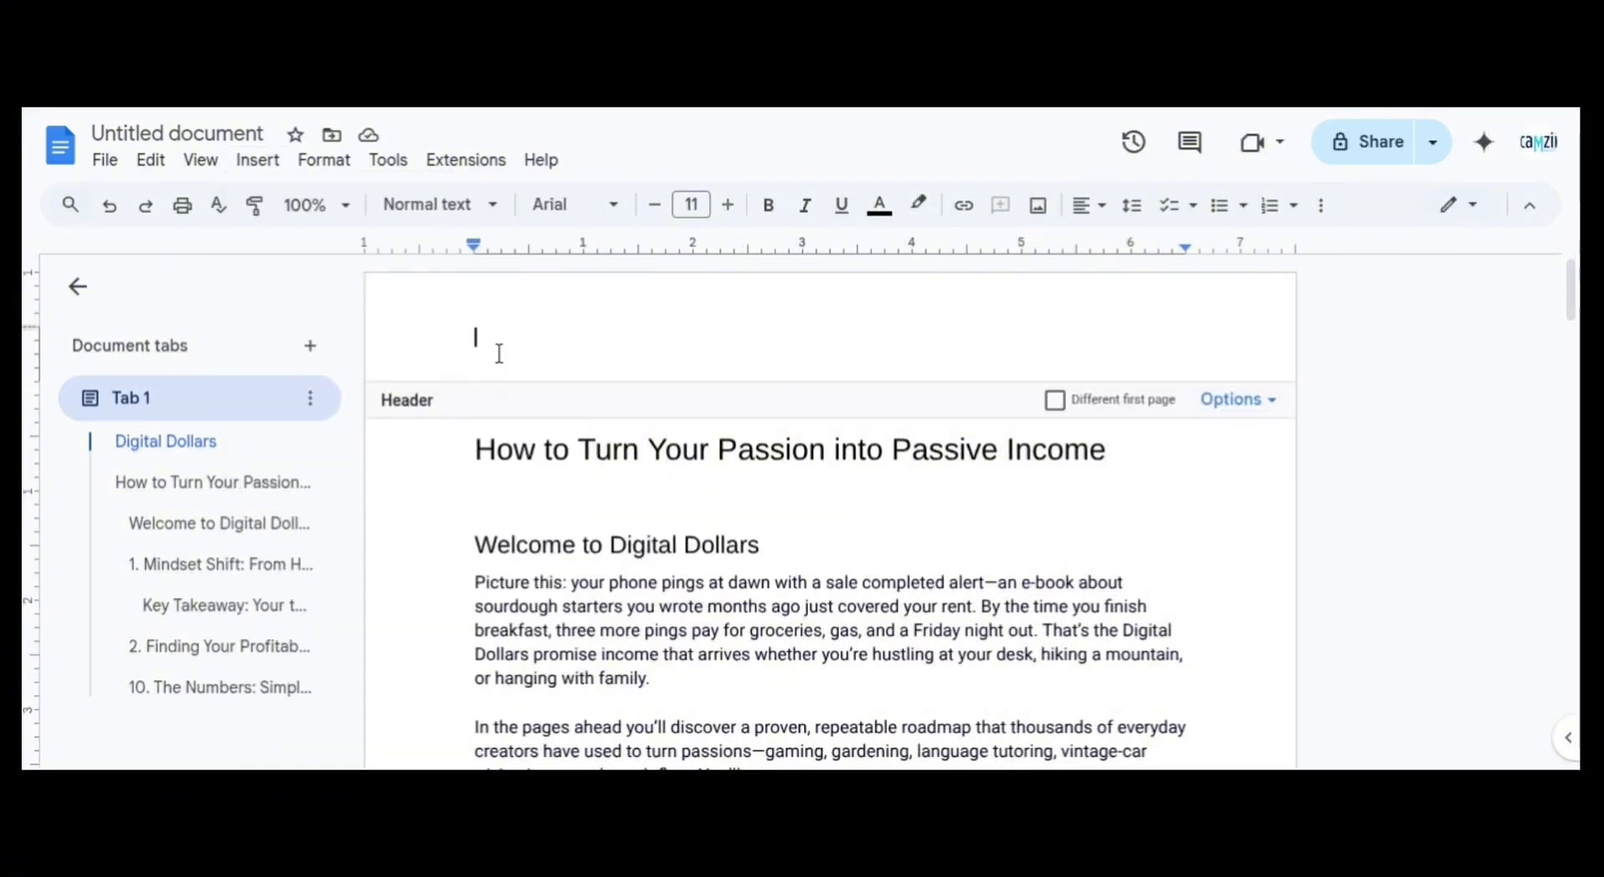
pyautogui.click(263, 164)
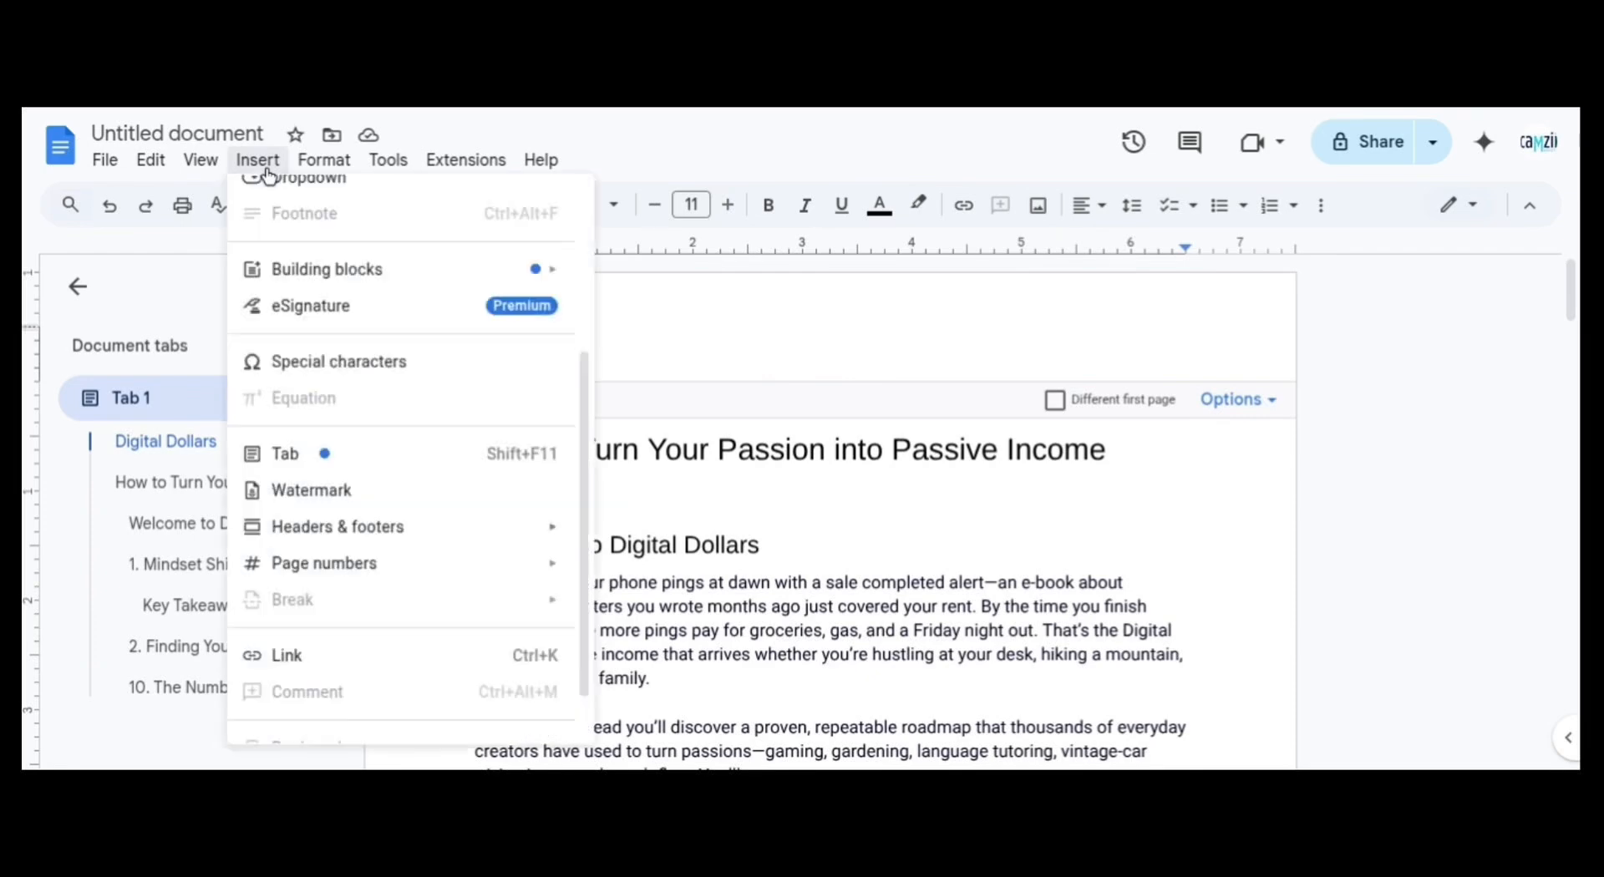
pyautogui.moveTo(350, 204)
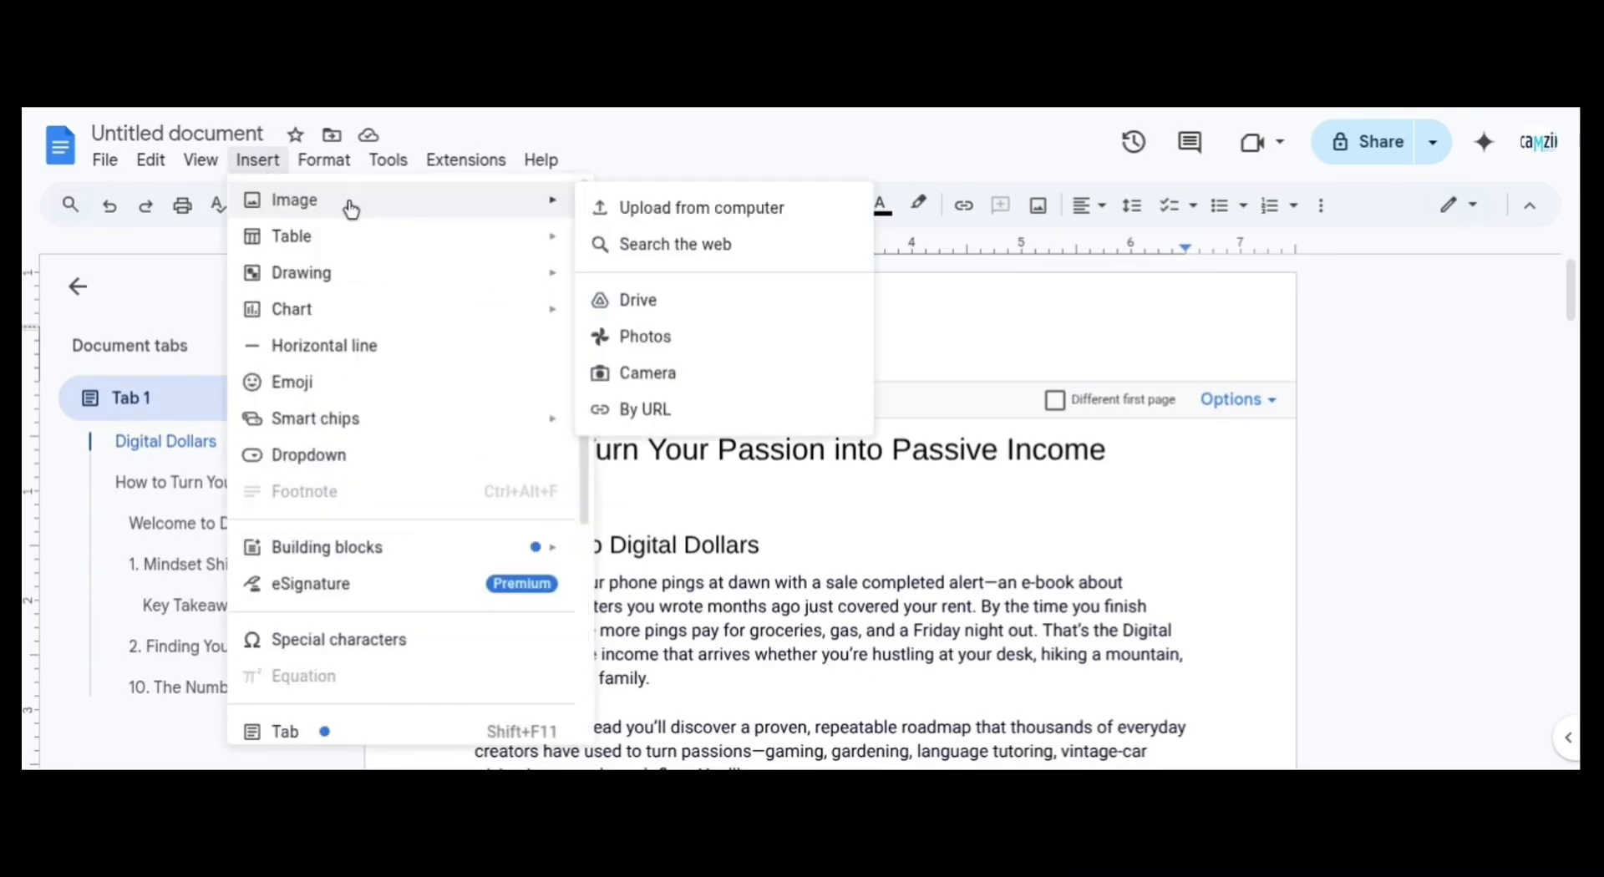
pyautogui.click(721, 211)
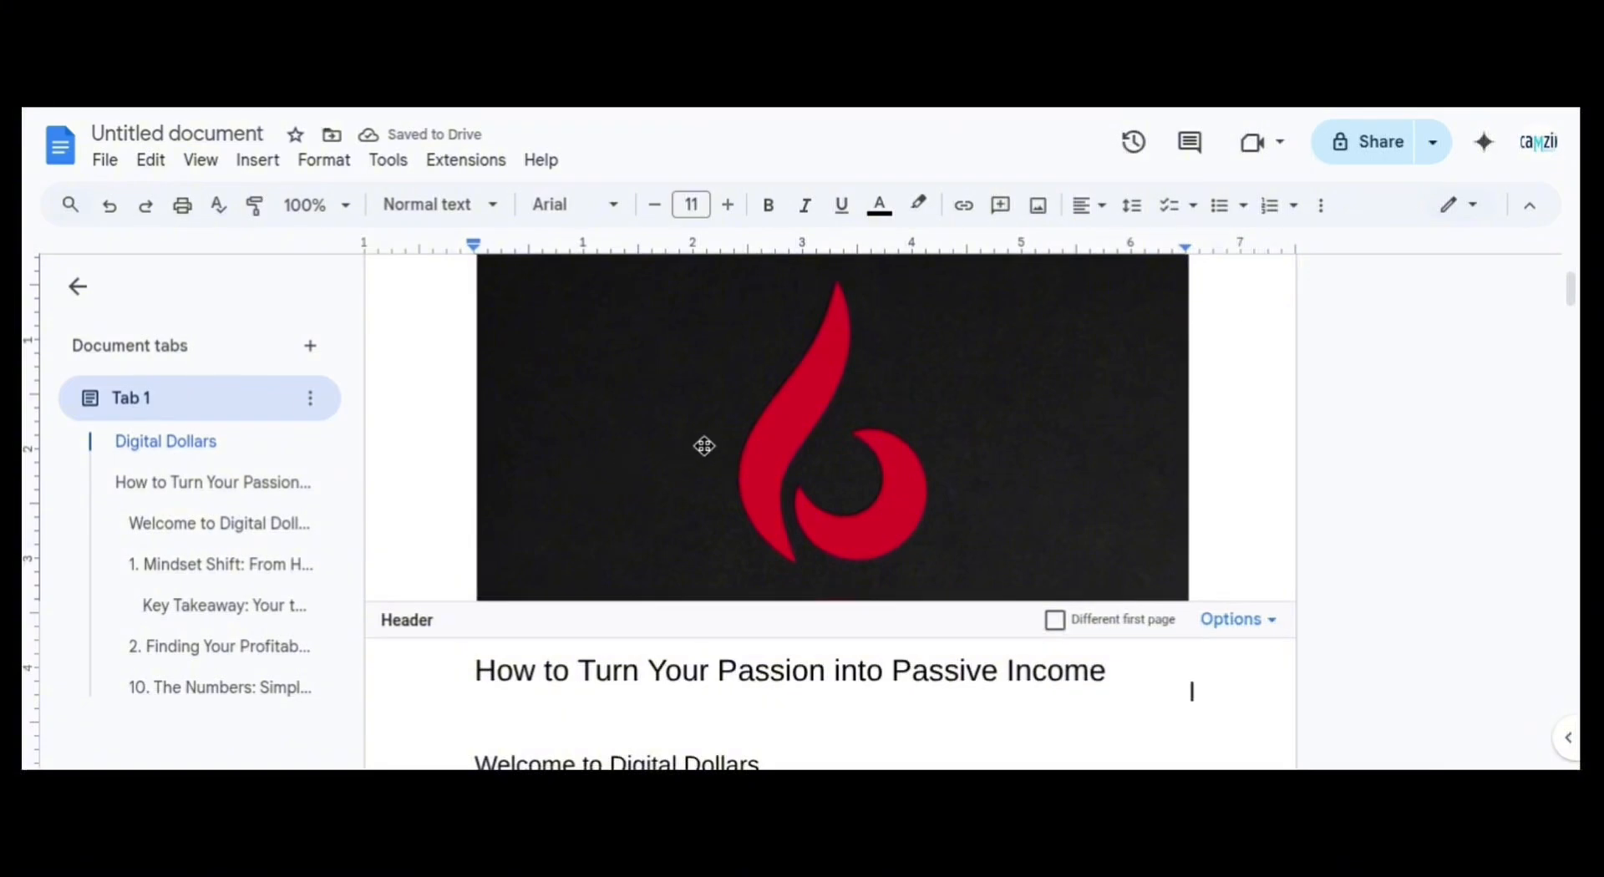
# Shrink the header logo proportionally to a small thumbnail about half an inch wide and return to the document body
pyautogui.click(702, 443)
pyautogui.moveTo(1188, 699); pyautogui.dragTo(480, 301)
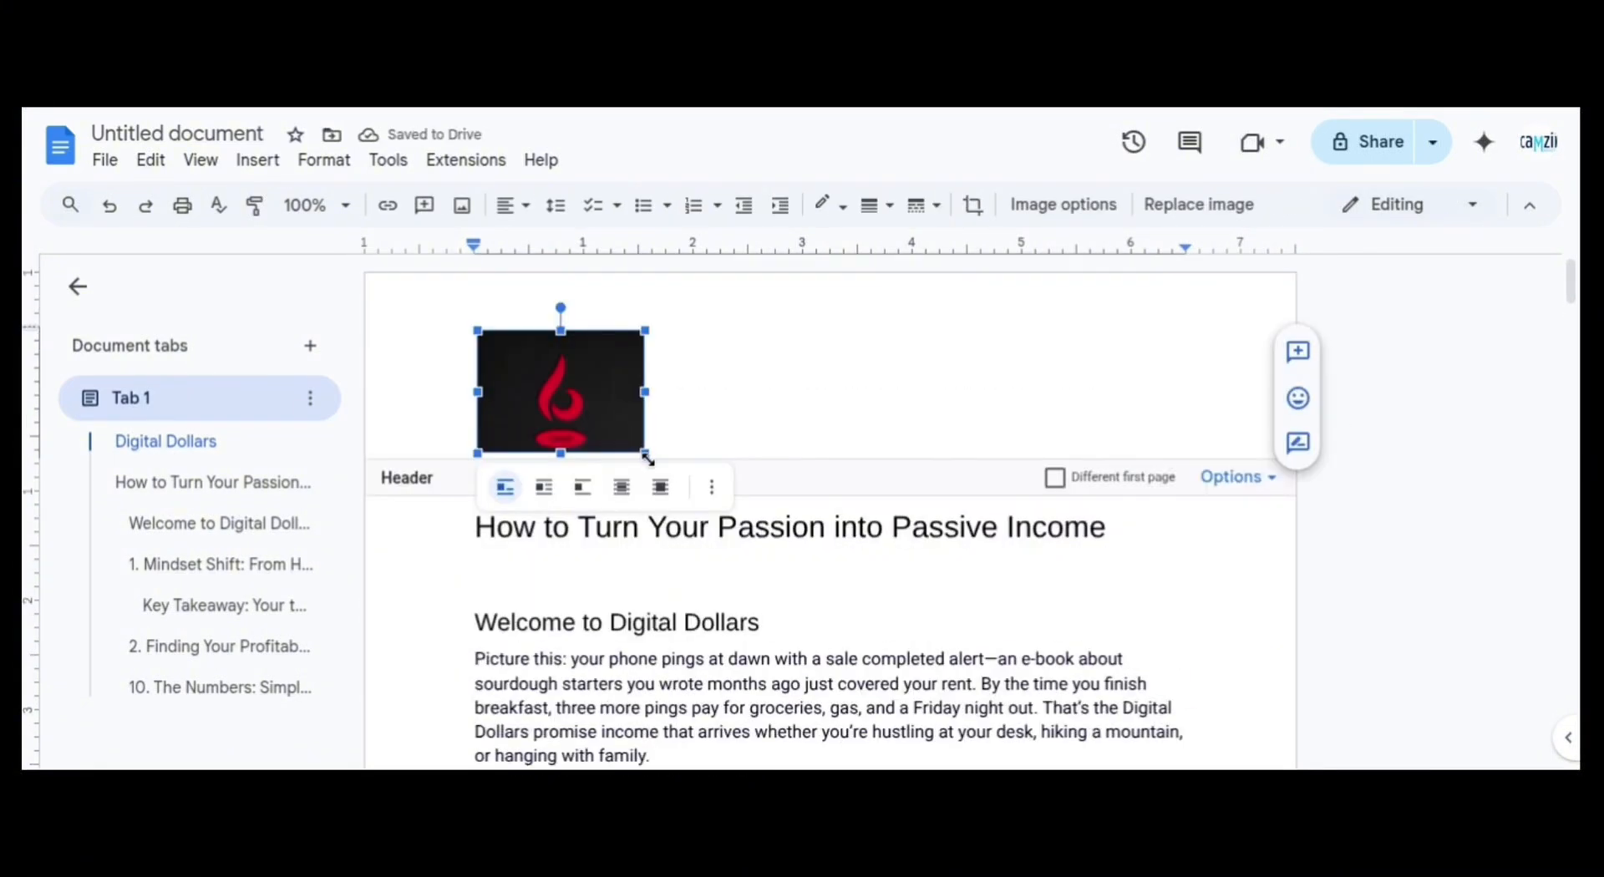
pyautogui.moveTo(645, 452); pyautogui.dragTo(543, 378)
pyautogui.click(614, 339)
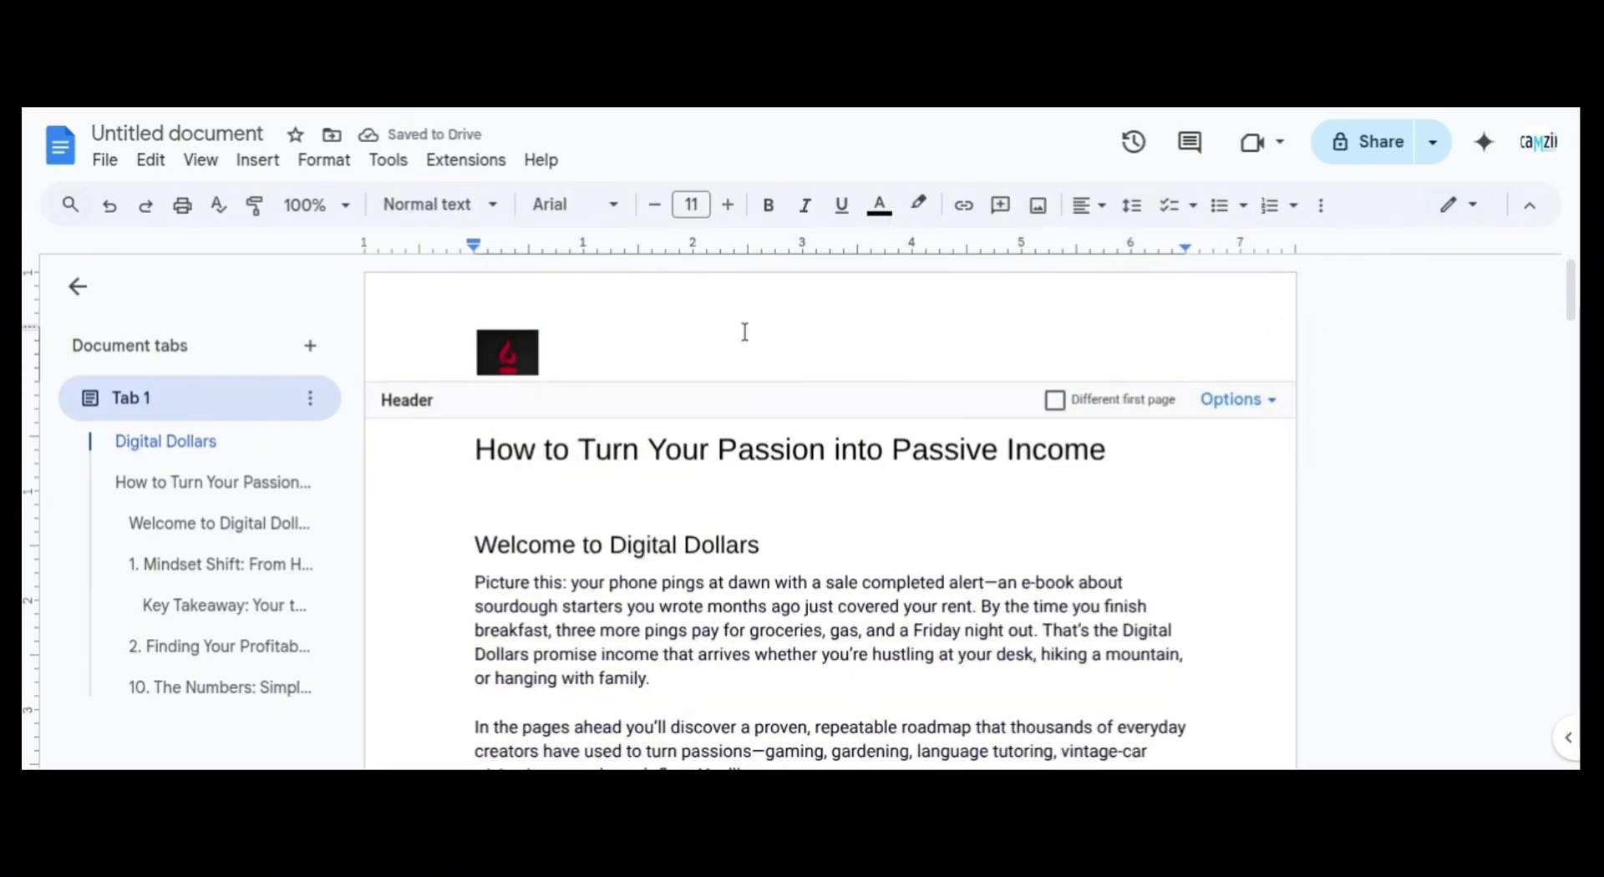
pyautogui.click(1462, 485)
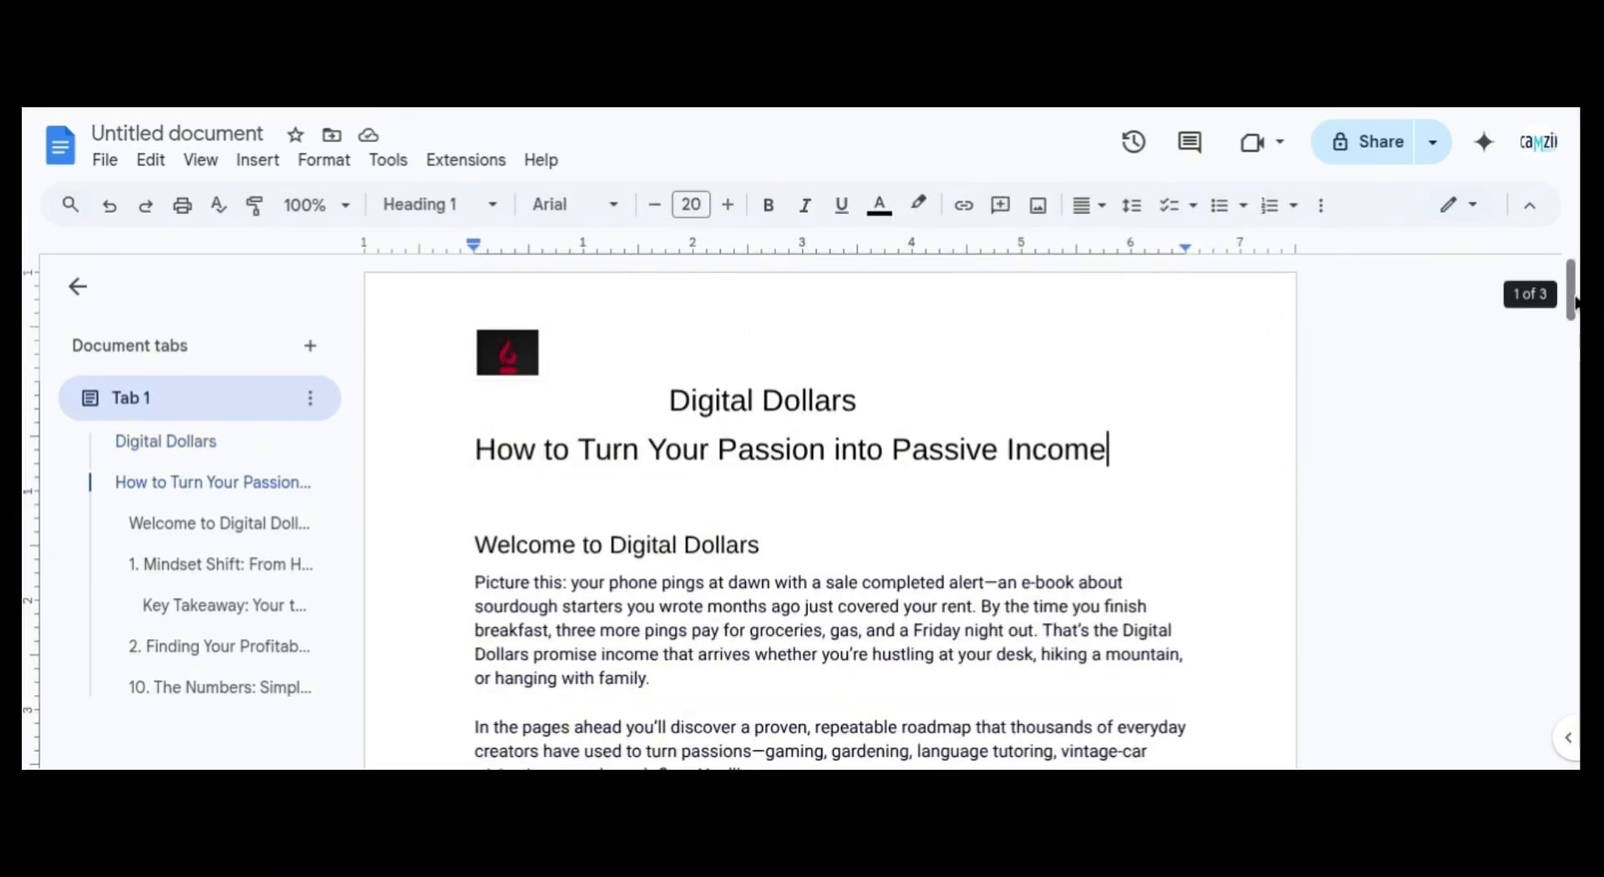
# Delete the blank line between the subtitle and the "Welcome to Digital Dollars" heading
pyautogui.moveTo(1574, 297); pyautogui.dragTo(1573, 180)
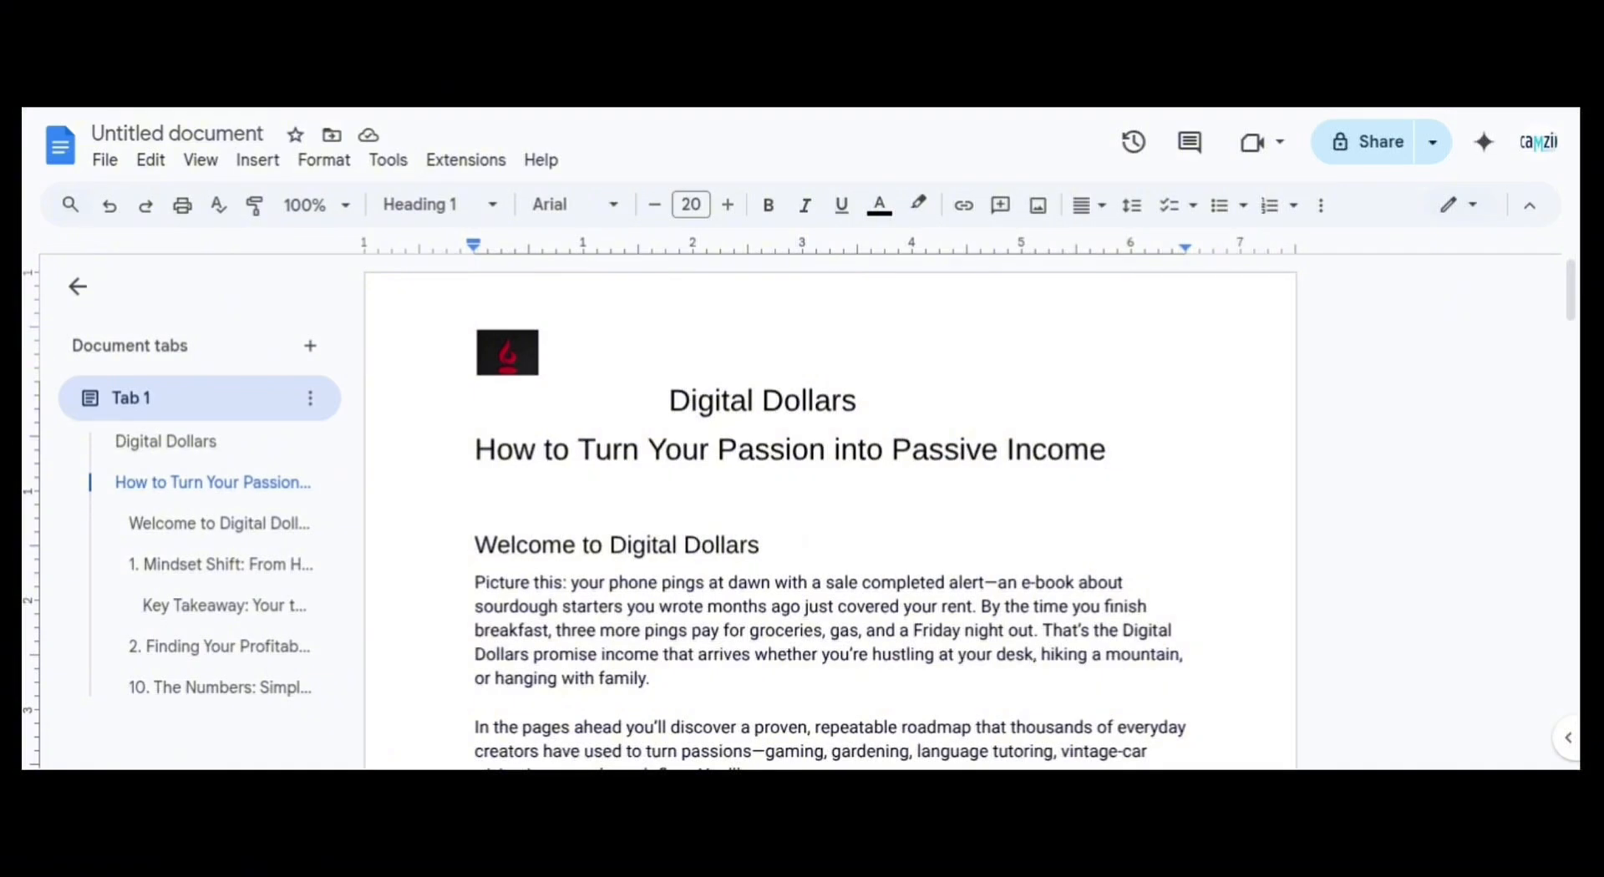
pyautogui.press('Delete')
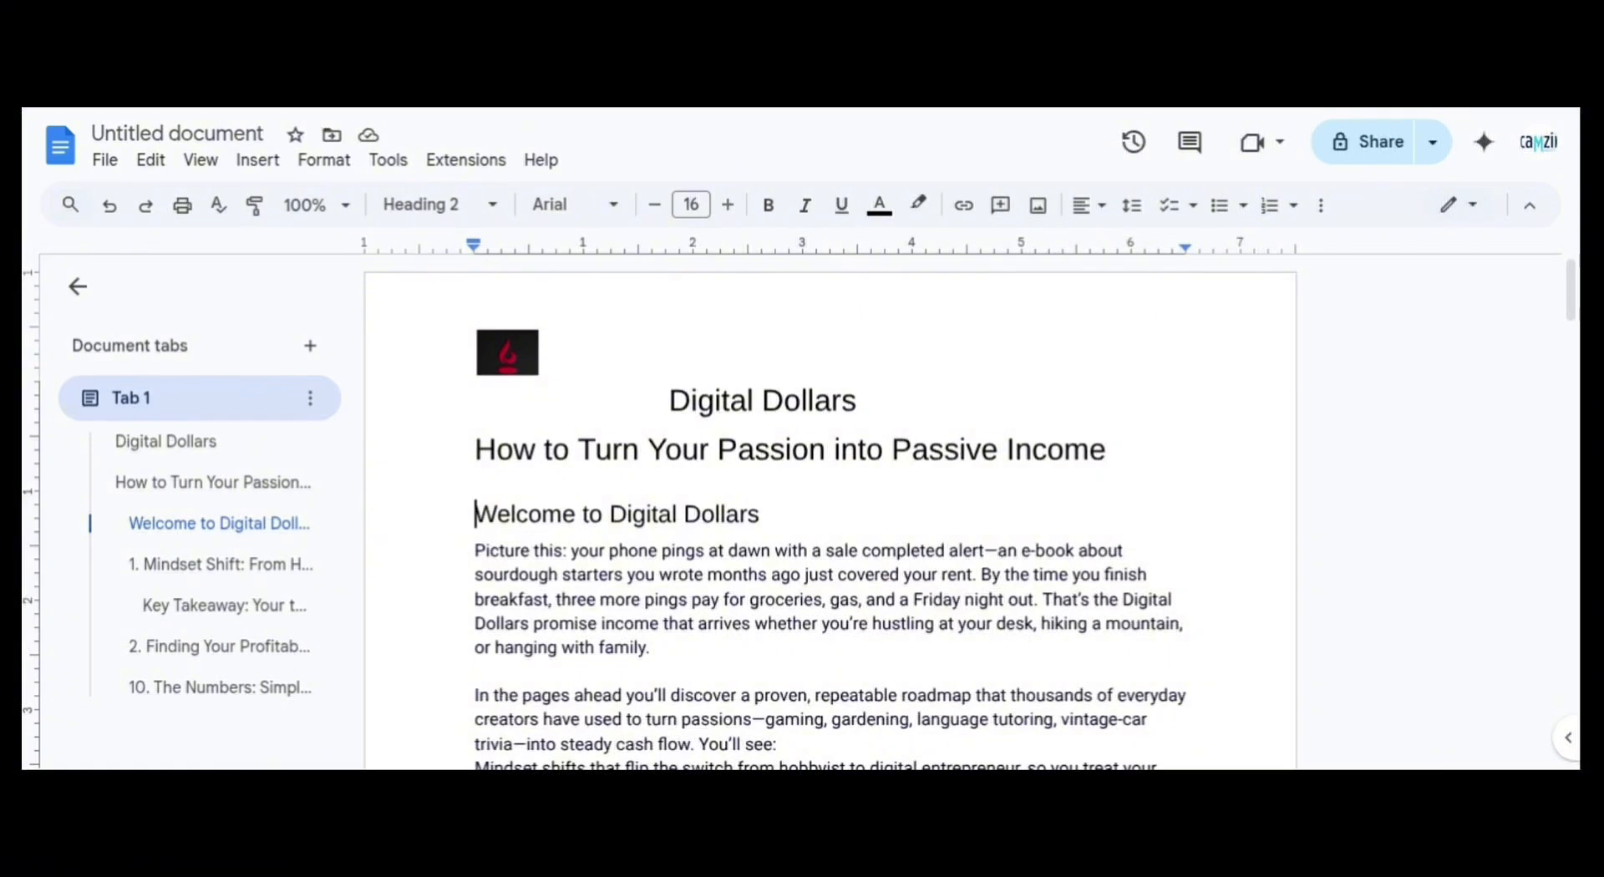
# Insert a next-page section break before the "Digital Dollars" title to leave a blank page in front of it
pyautogui.click(256, 160)
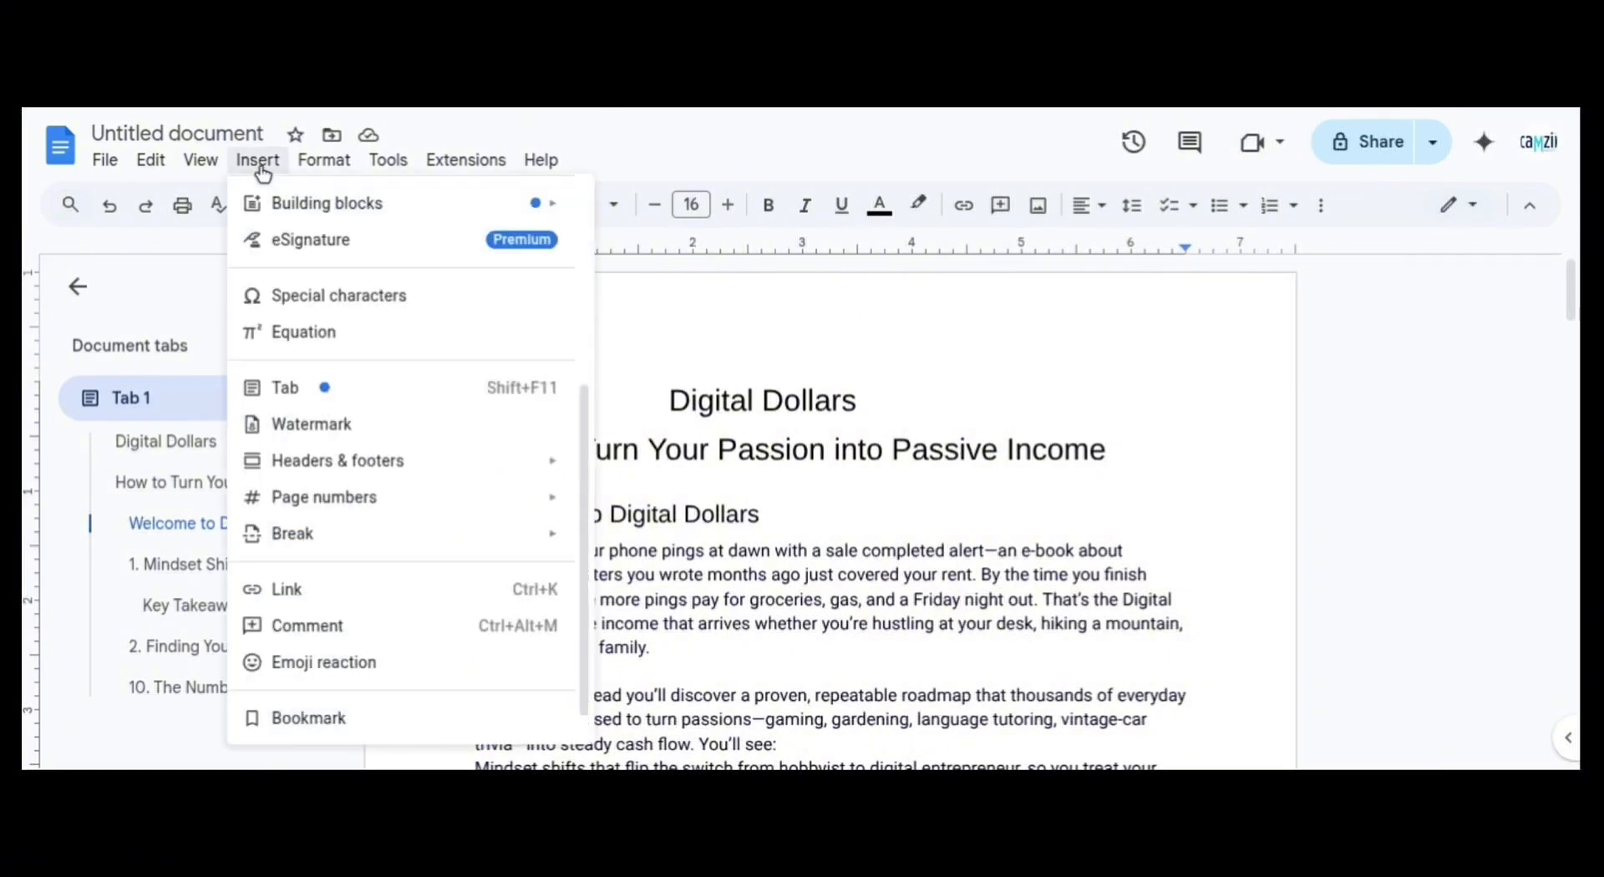
pyautogui.click(861, 351)
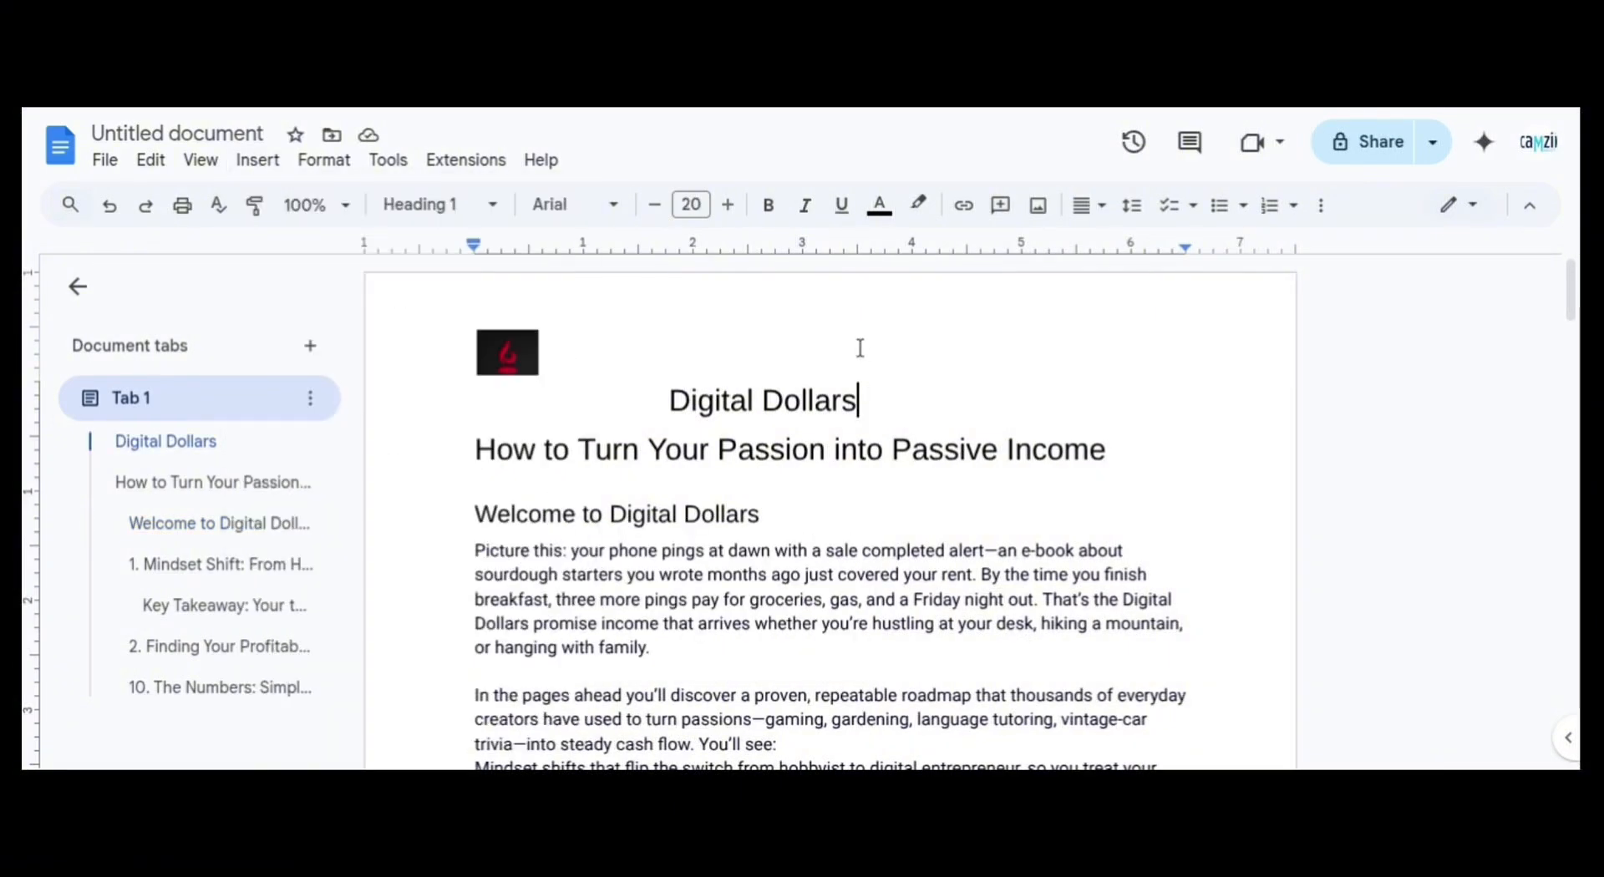
pyautogui.click(571, 380)
pyautogui.click(264, 166)
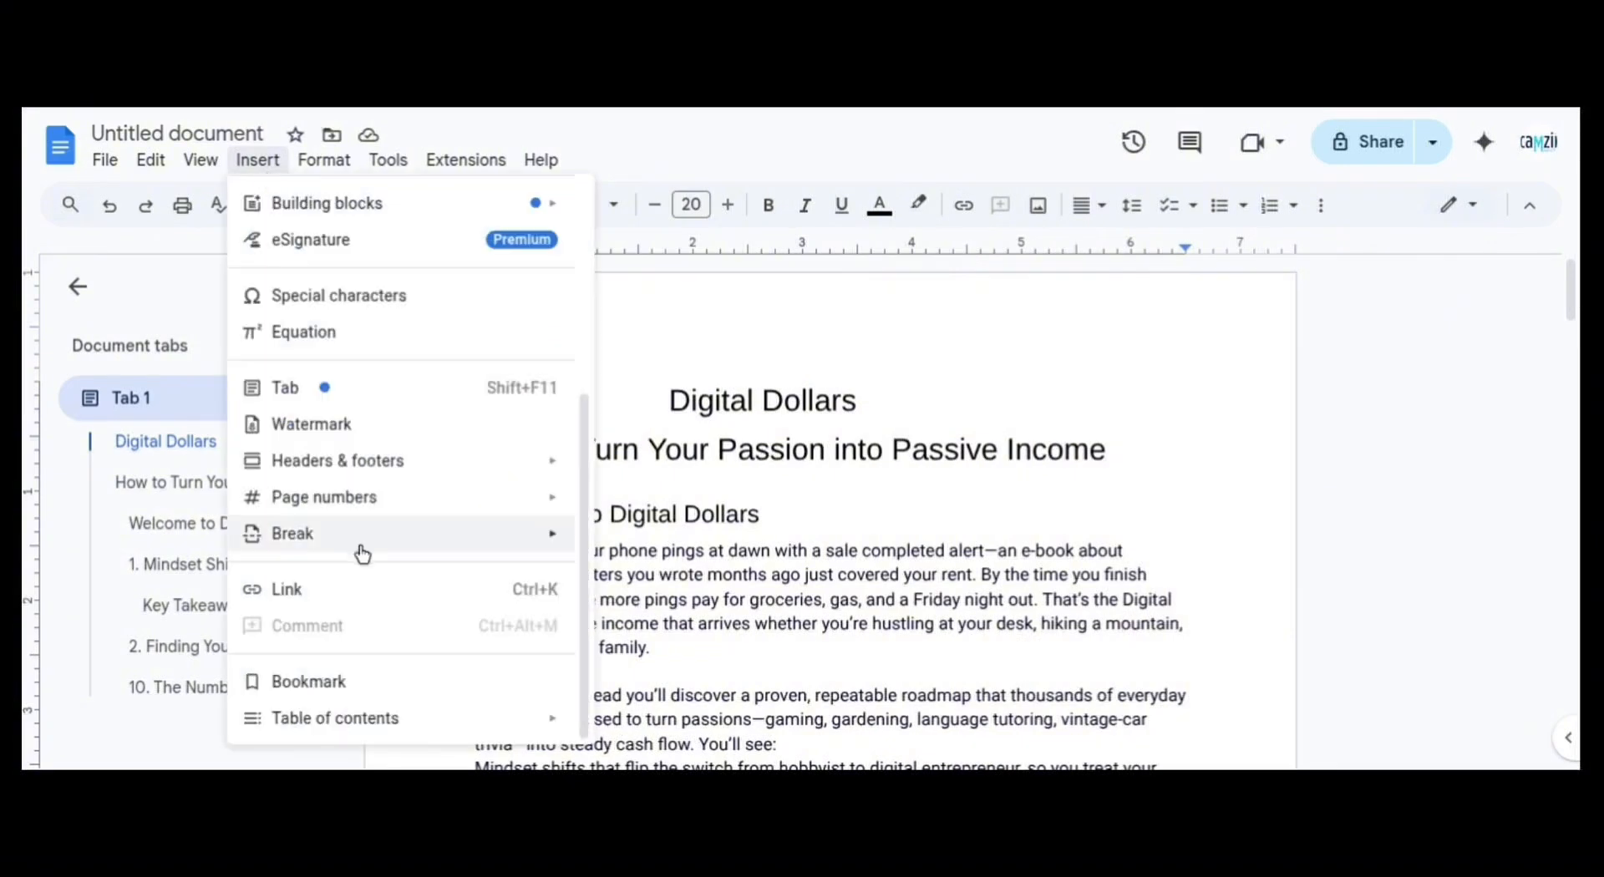
pyautogui.moveTo(362, 553)
pyautogui.click(635, 615)
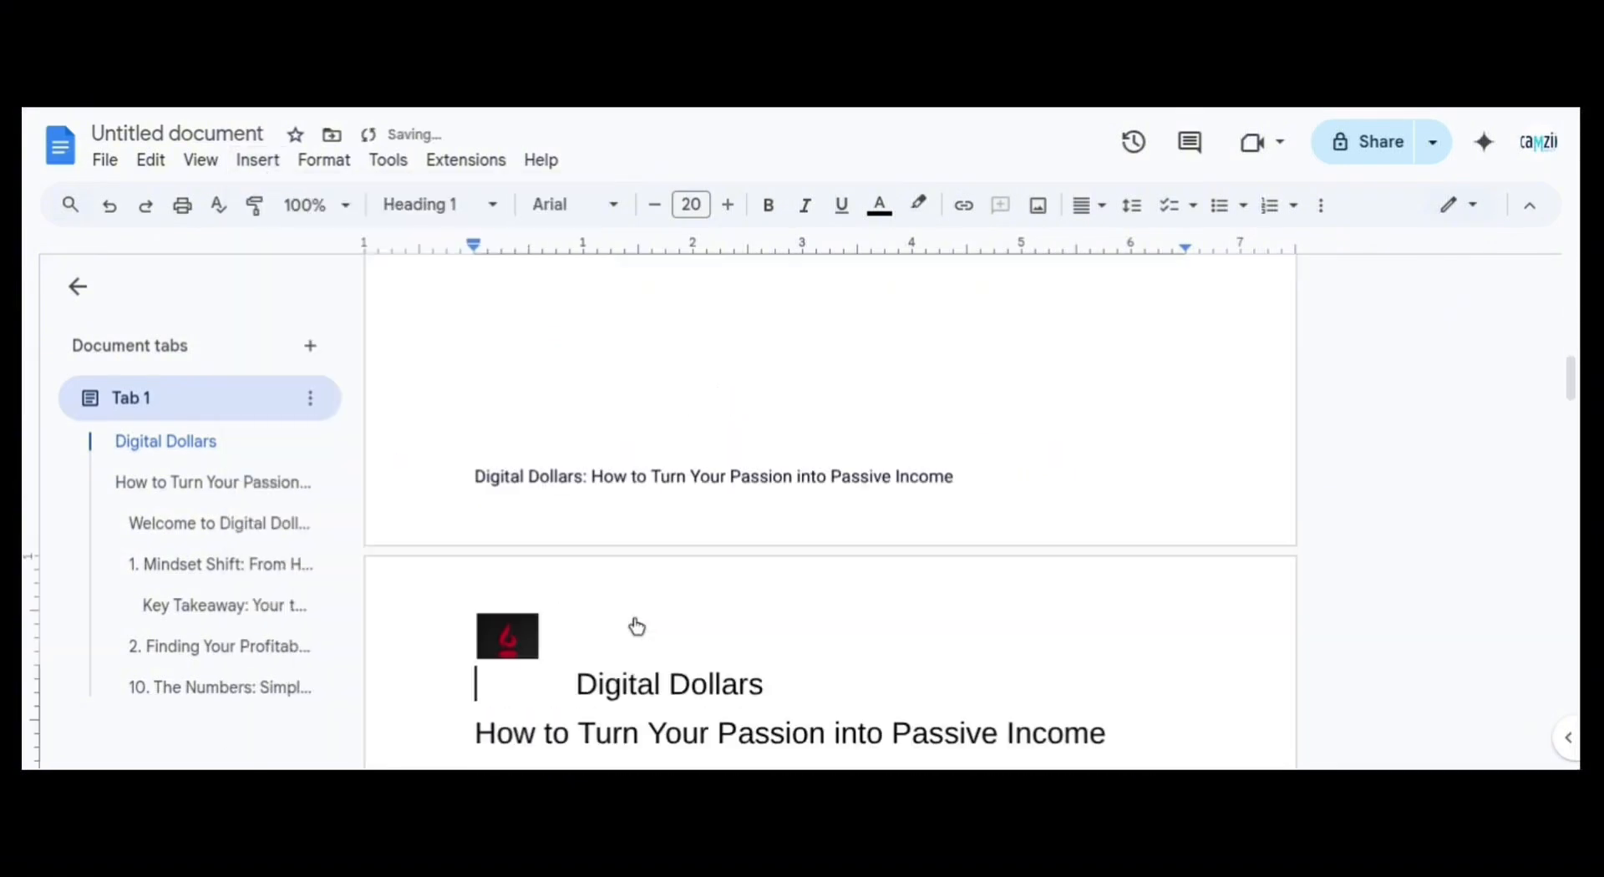
# Insert a second next-page section break on the blank first page to add another empty page before the title
pyautogui.moveTo(1570, 392); pyautogui.dragTo(1565, 268)
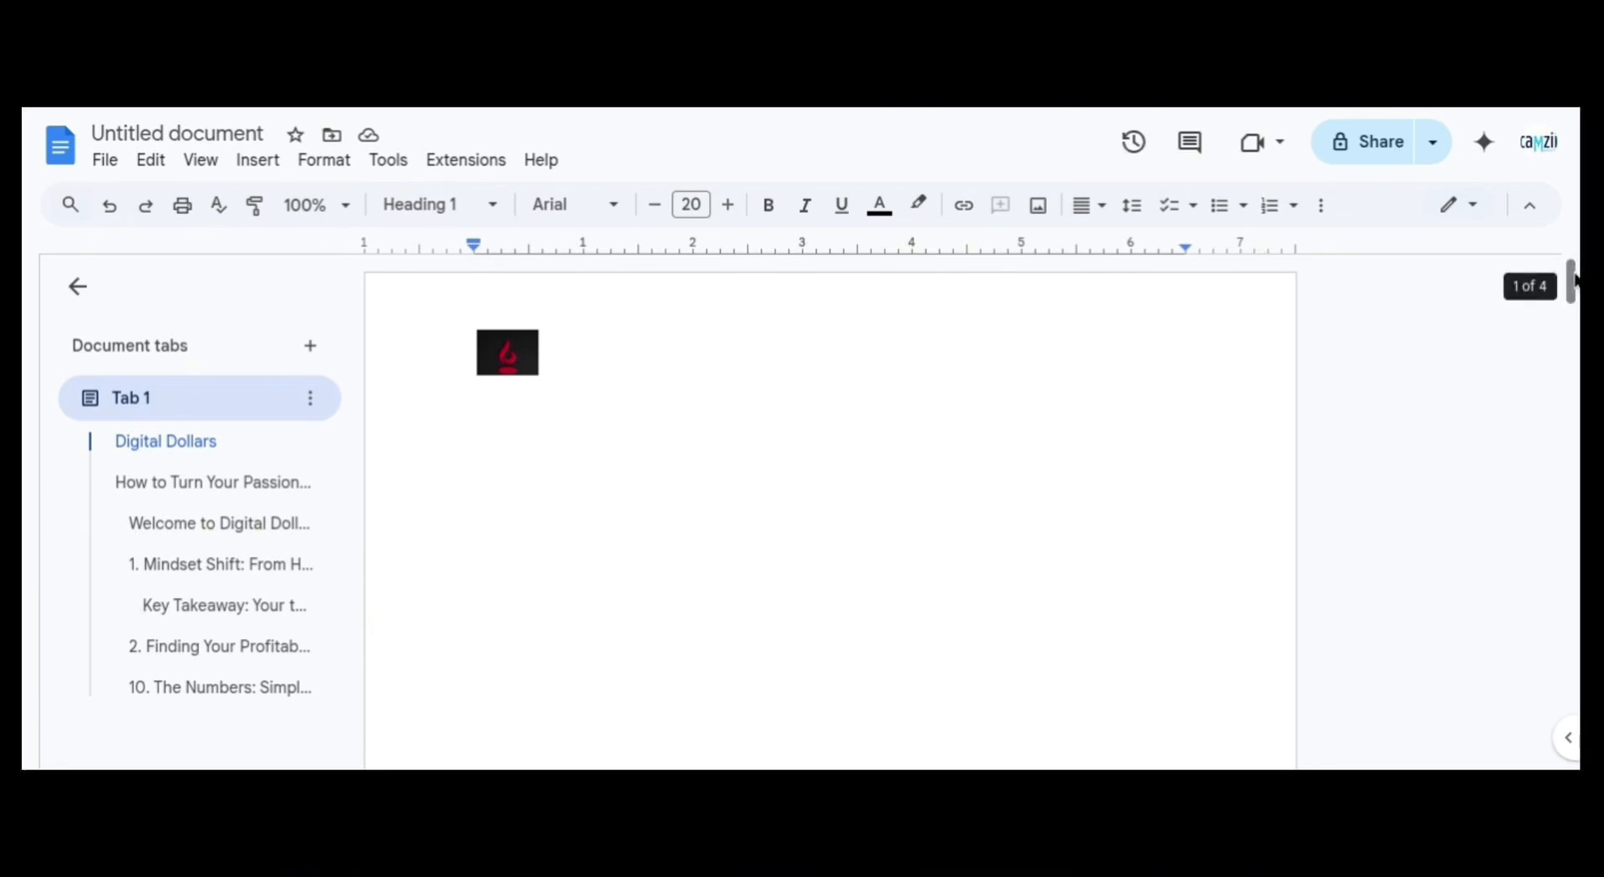
pyautogui.moveTo(1573, 279); pyautogui.dragTo(1562, 203)
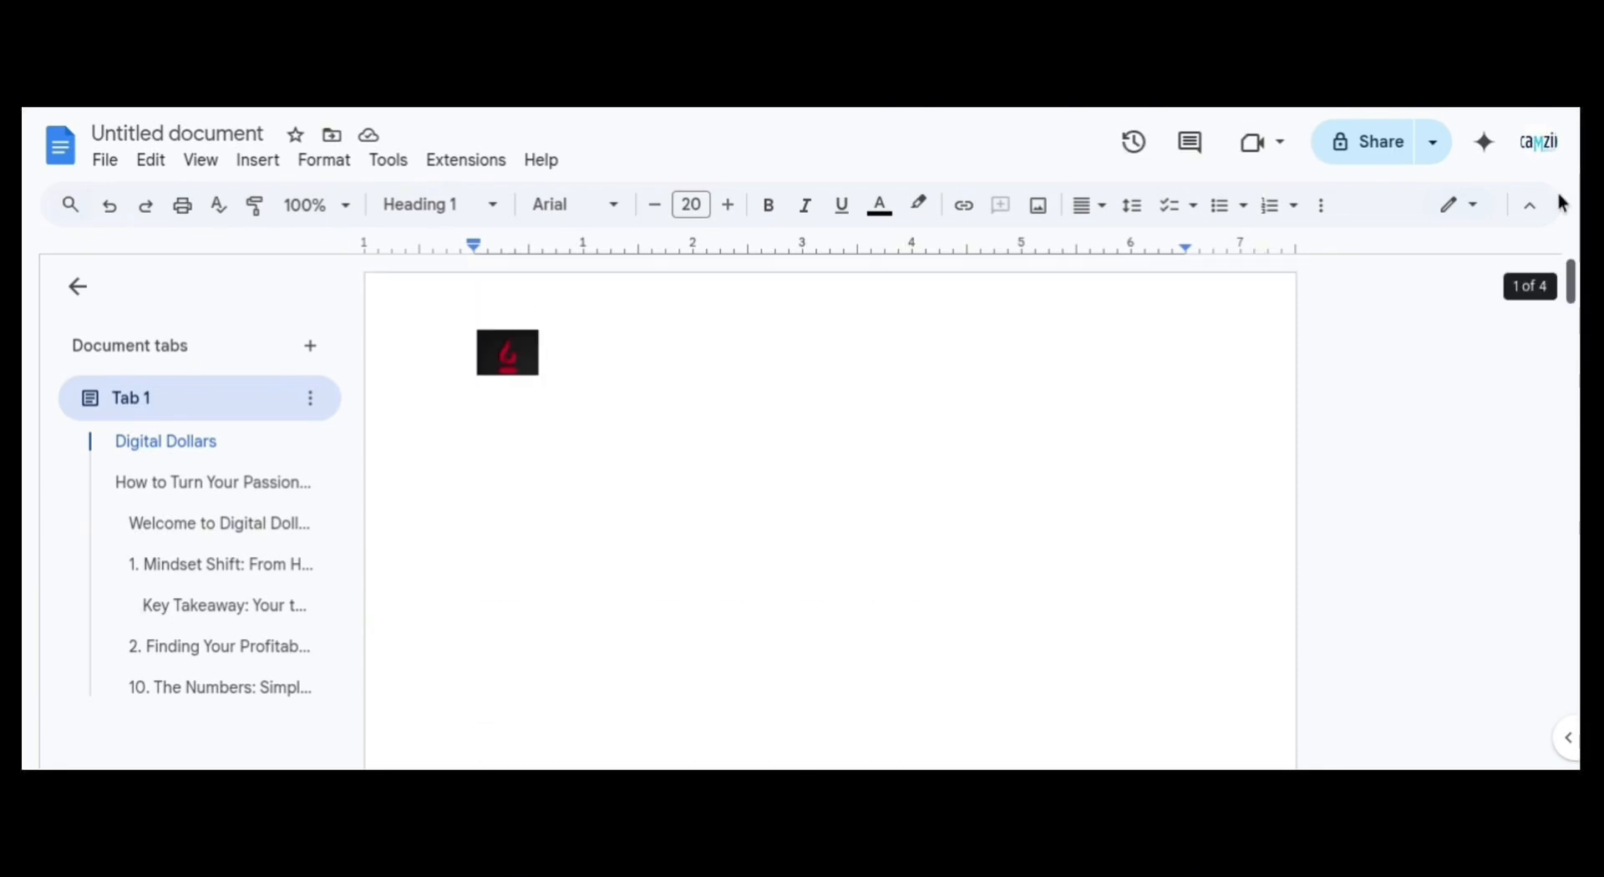
pyautogui.click(569, 384)
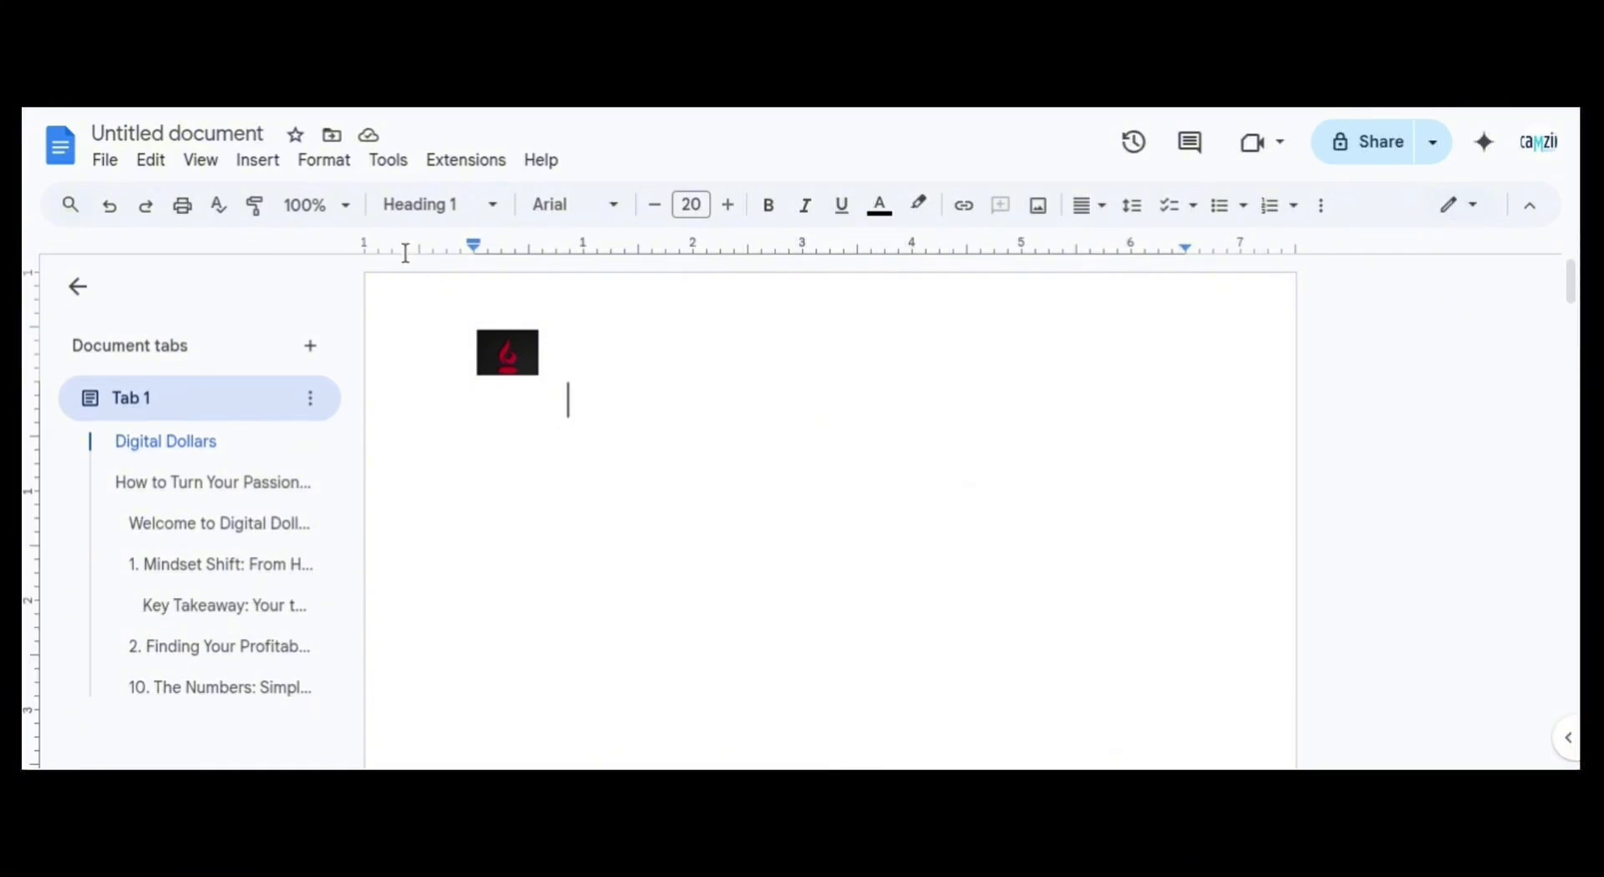
pyautogui.click(258, 159)
pyautogui.moveTo(343, 537)
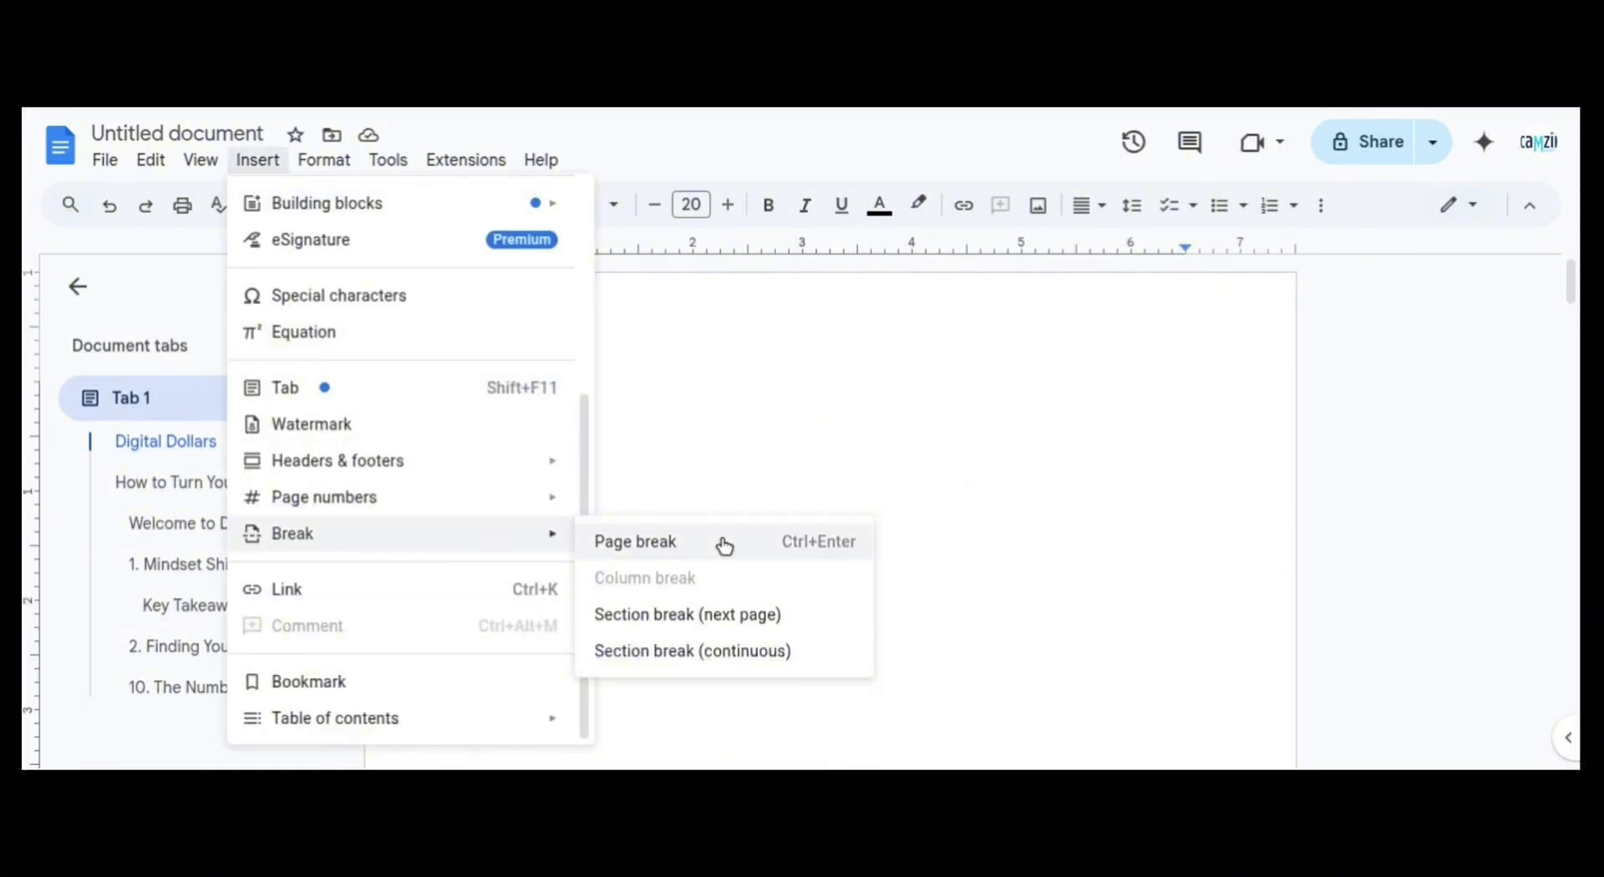
pyautogui.click(697, 603)
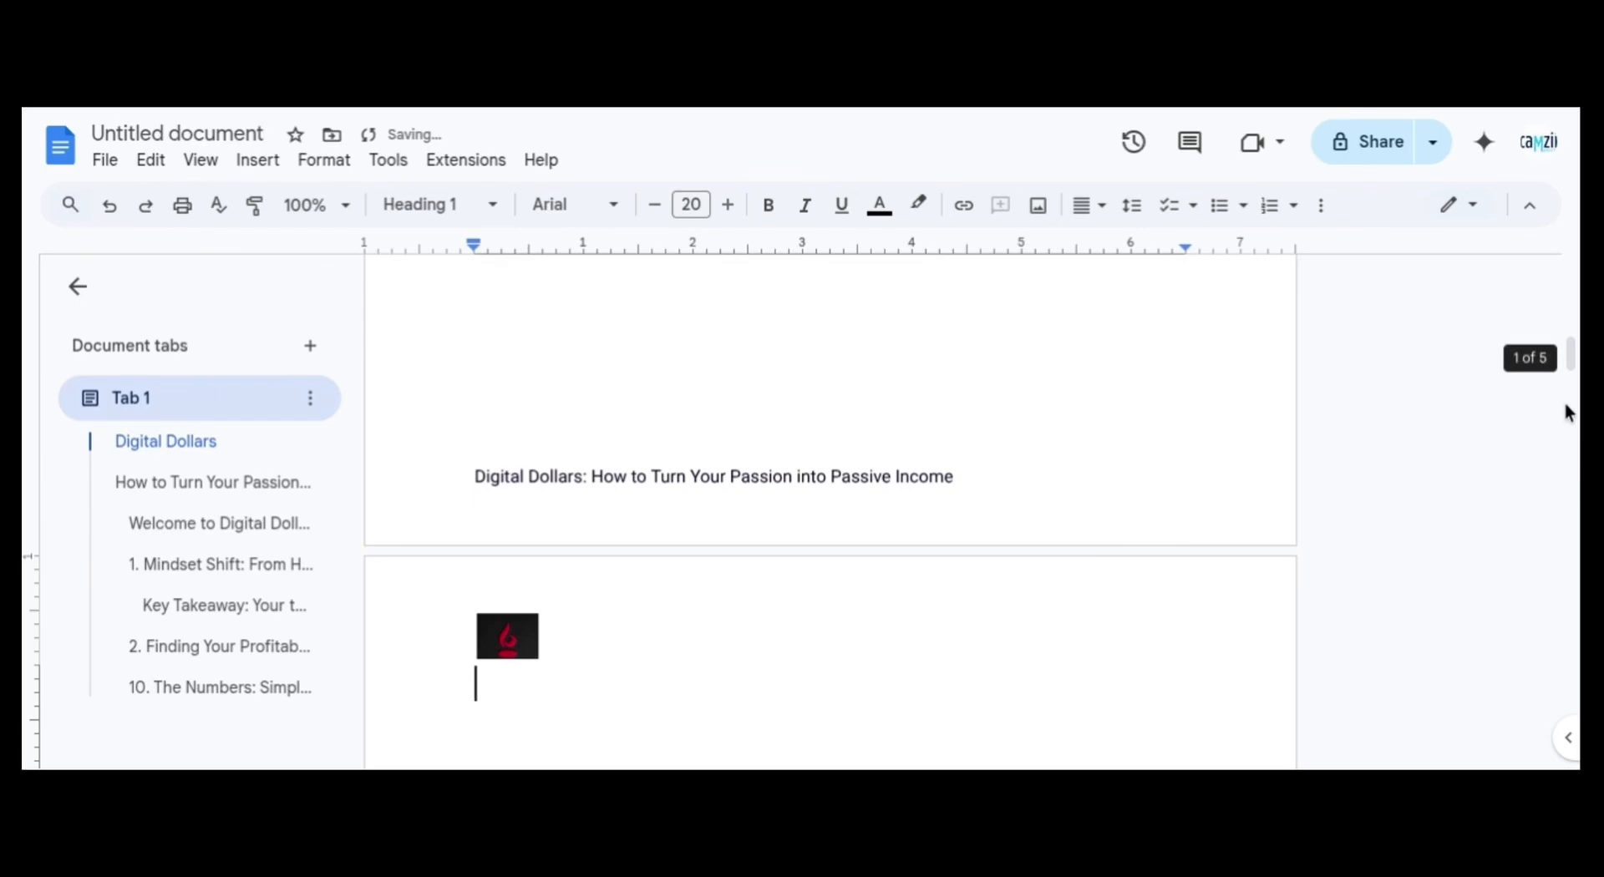
pyautogui.scroll(-3, 1564, 403)
pyautogui.scroll(-10, 1562, 334)
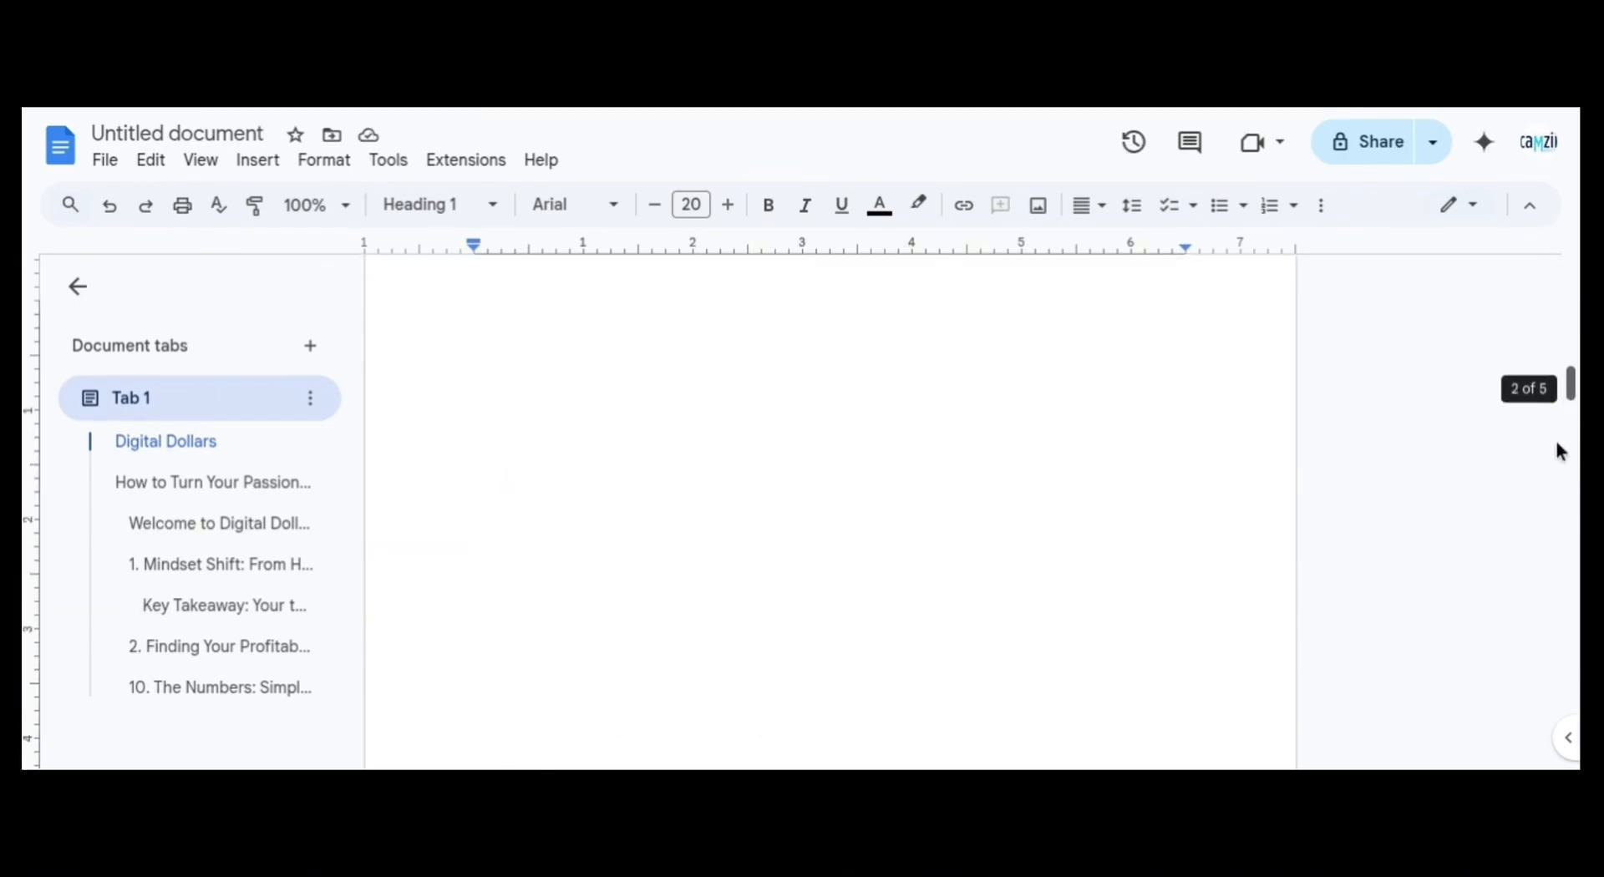
pyautogui.moveTo(1559, 502); pyautogui.dragTo(1555, 284)
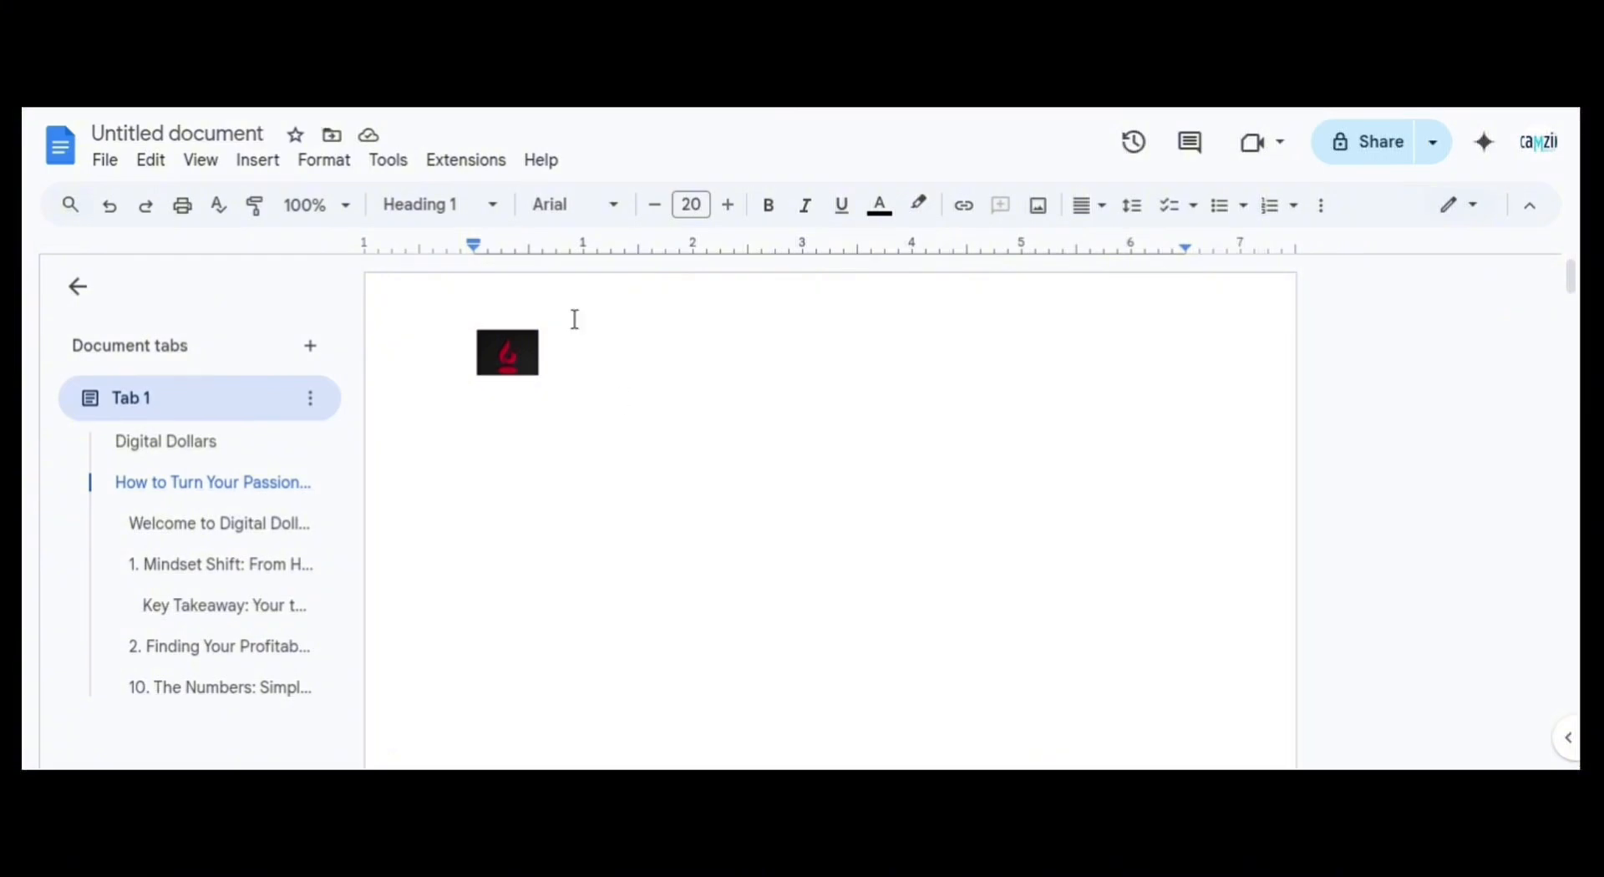
# Turn on a different first page for the Section 1 header so the opening blank page carries no logo
pyautogui.moveTo(1571, 278)
pyautogui.mouseDown()
pyautogui.moveTo(1570, 375)
pyautogui.moveTo(1574, 251)
pyautogui.mouseUp()
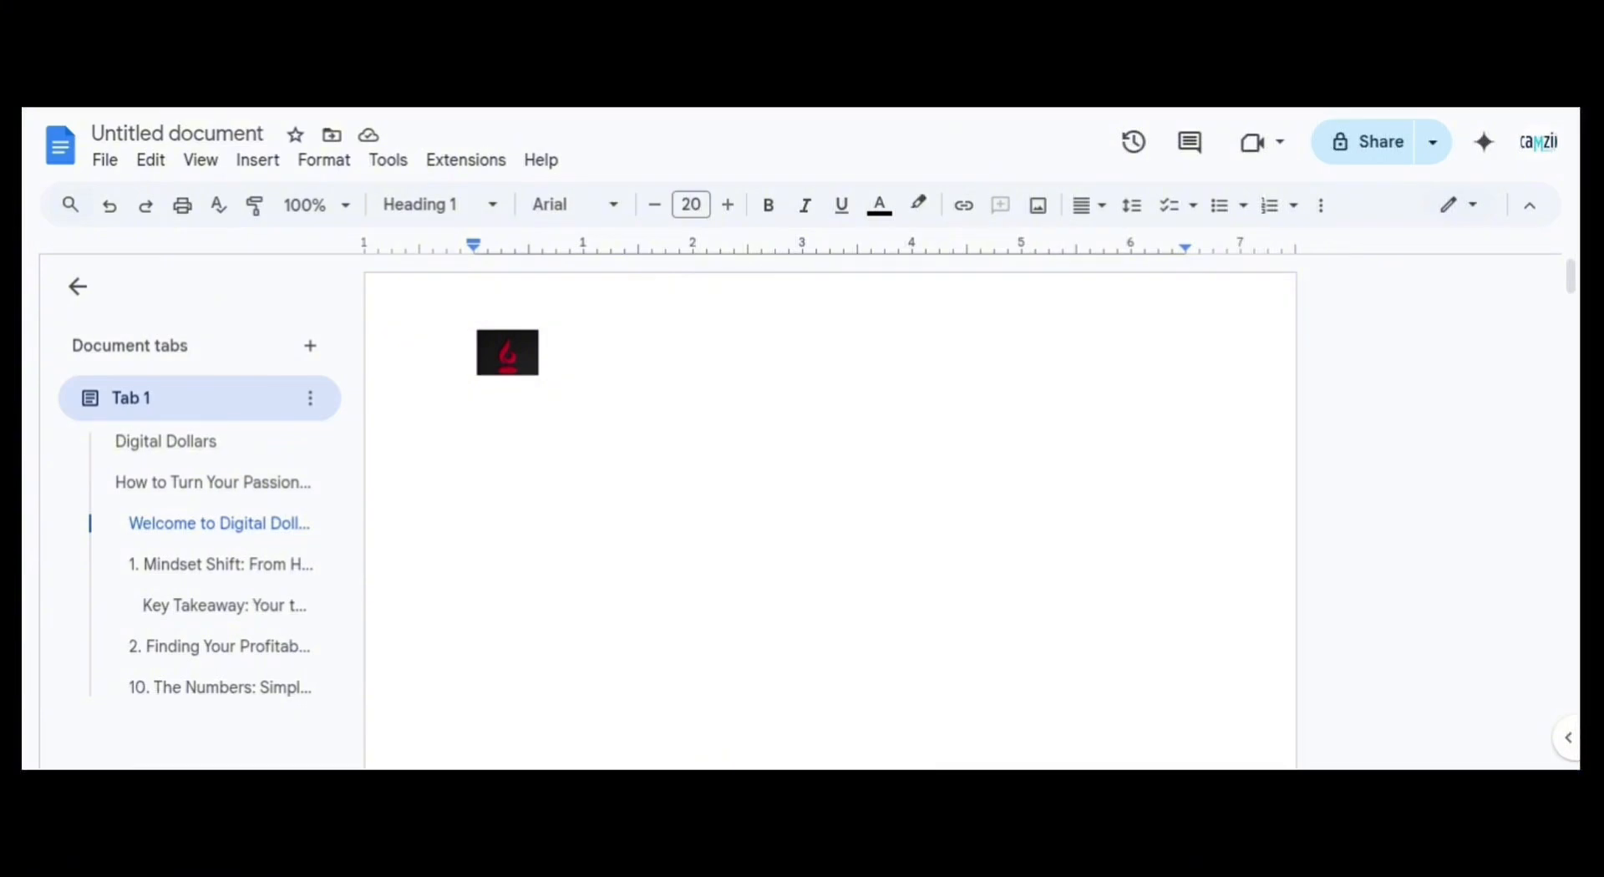
pyautogui.doubleClick(540, 356)
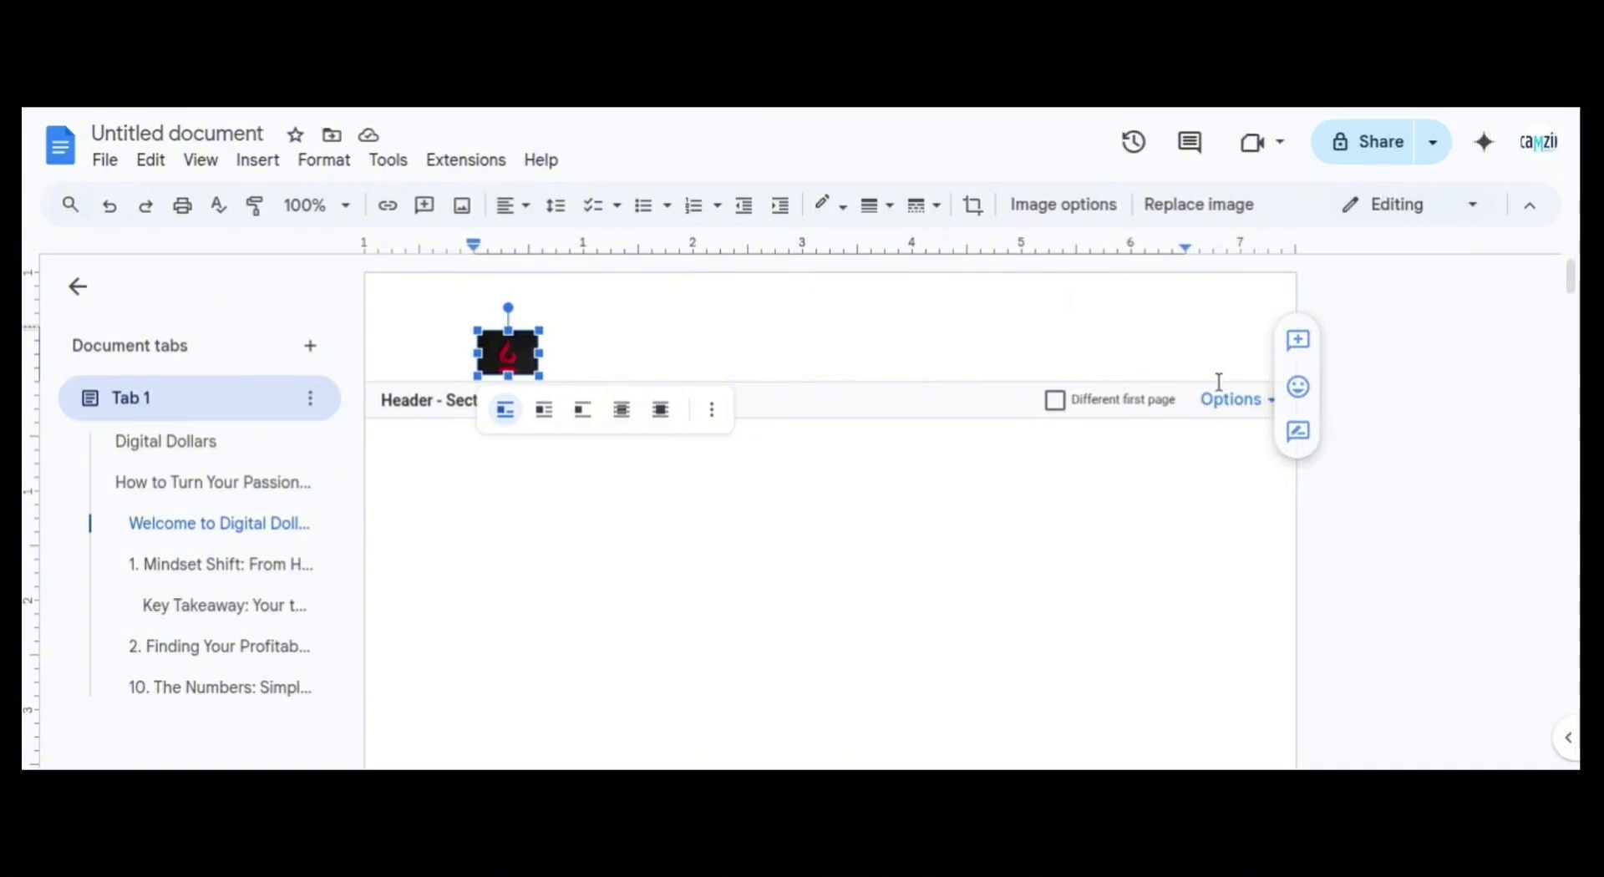
pyautogui.click(1055, 403)
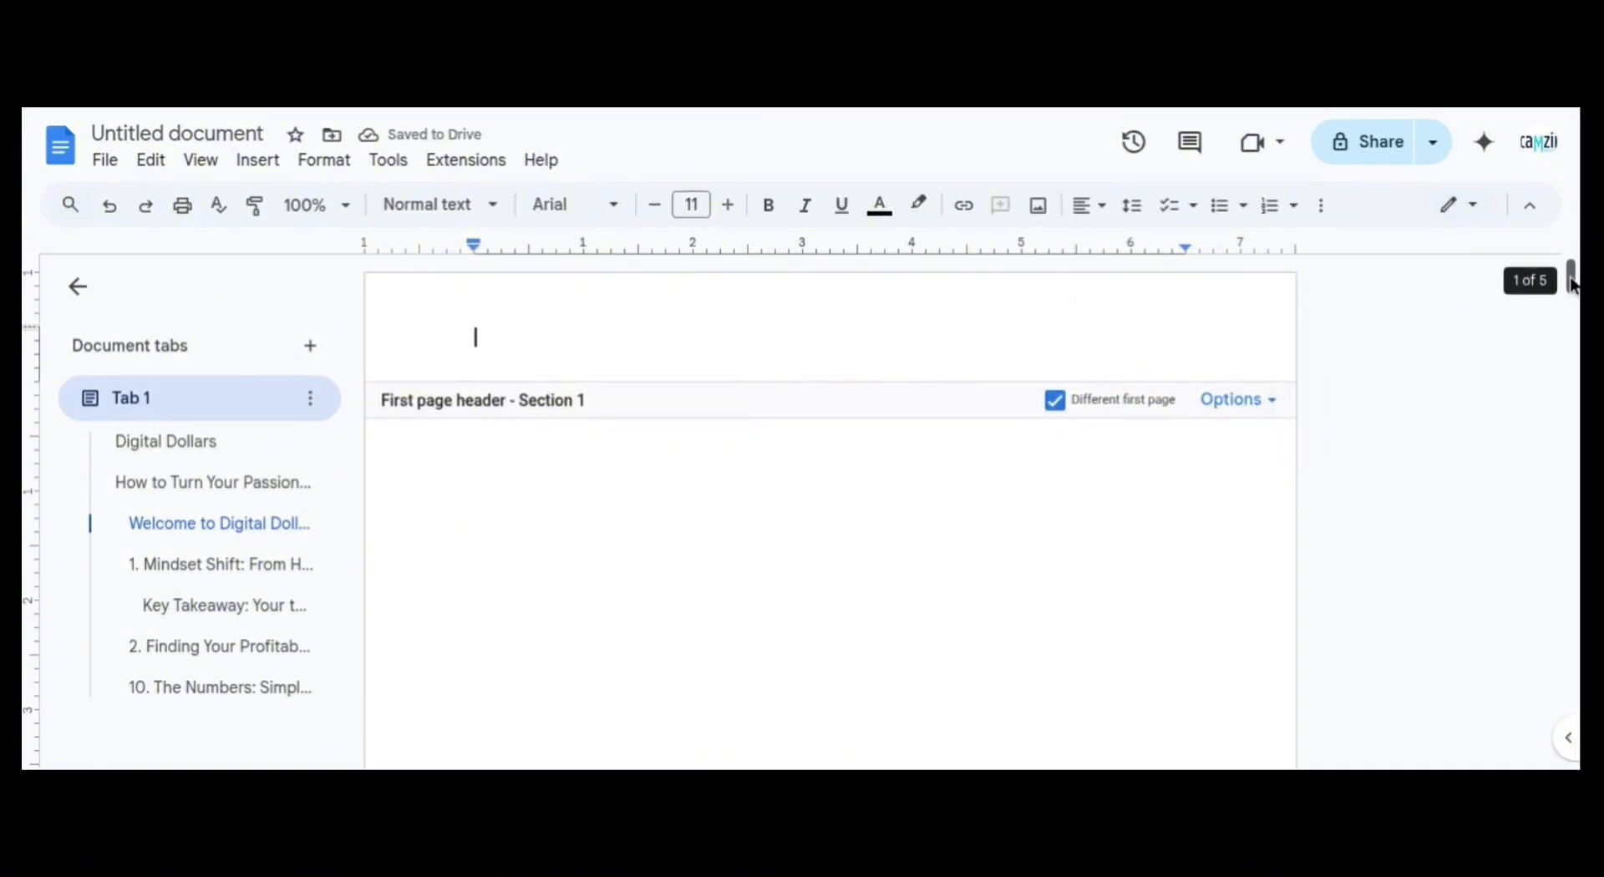
pyautogui.moveTo(1571, 276); pyautogui.dragTo(1568, 374)
pyautogui.click(908, 417)
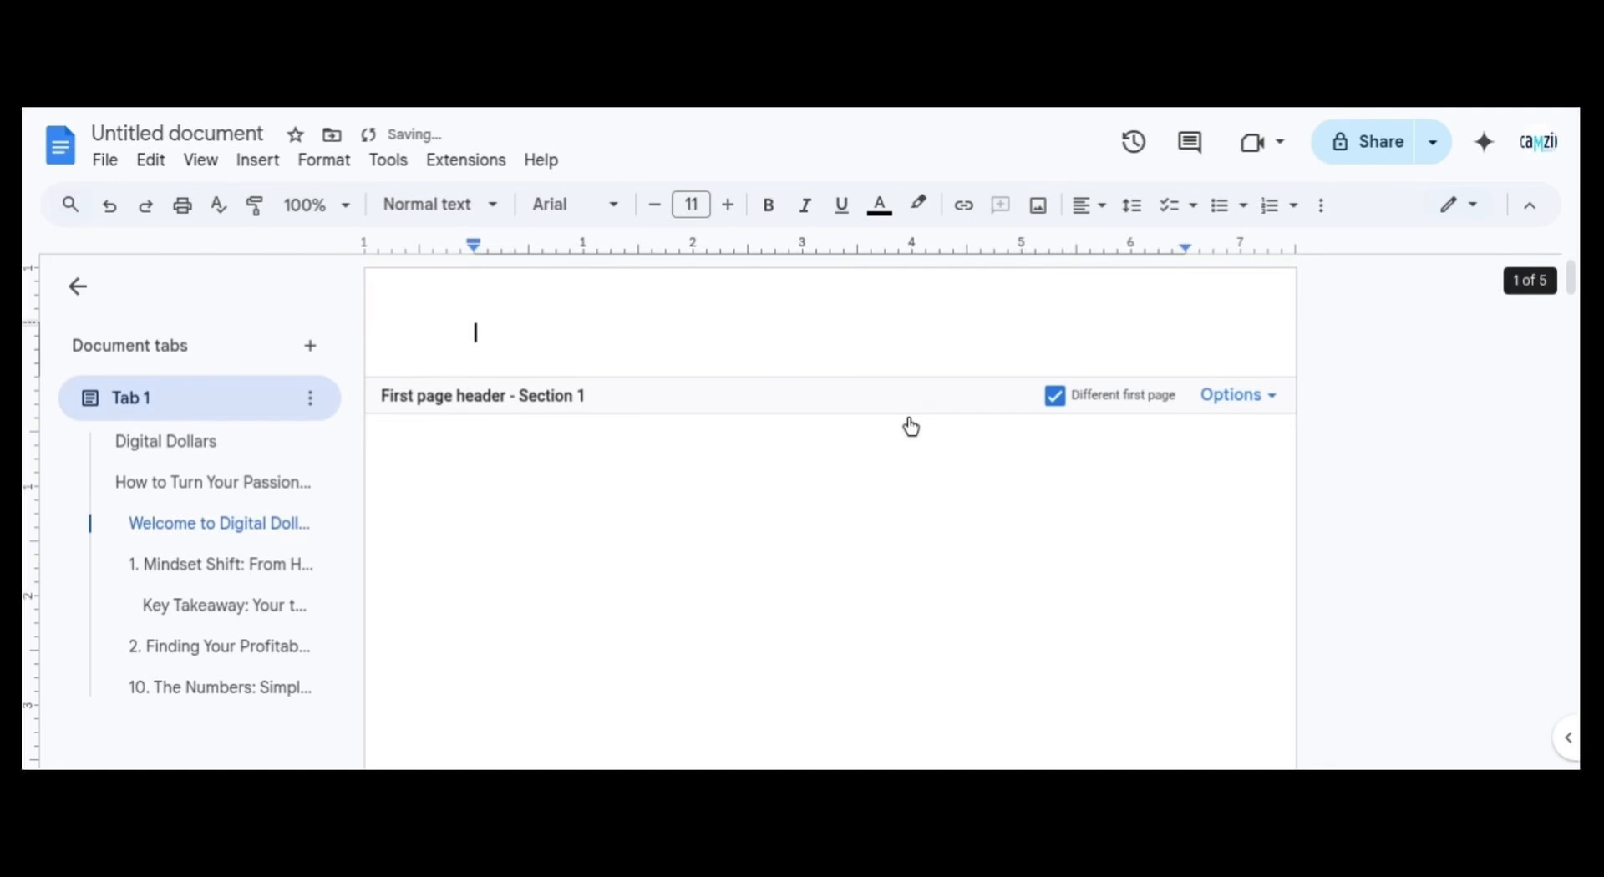
pyautogui.click(1385, 543)
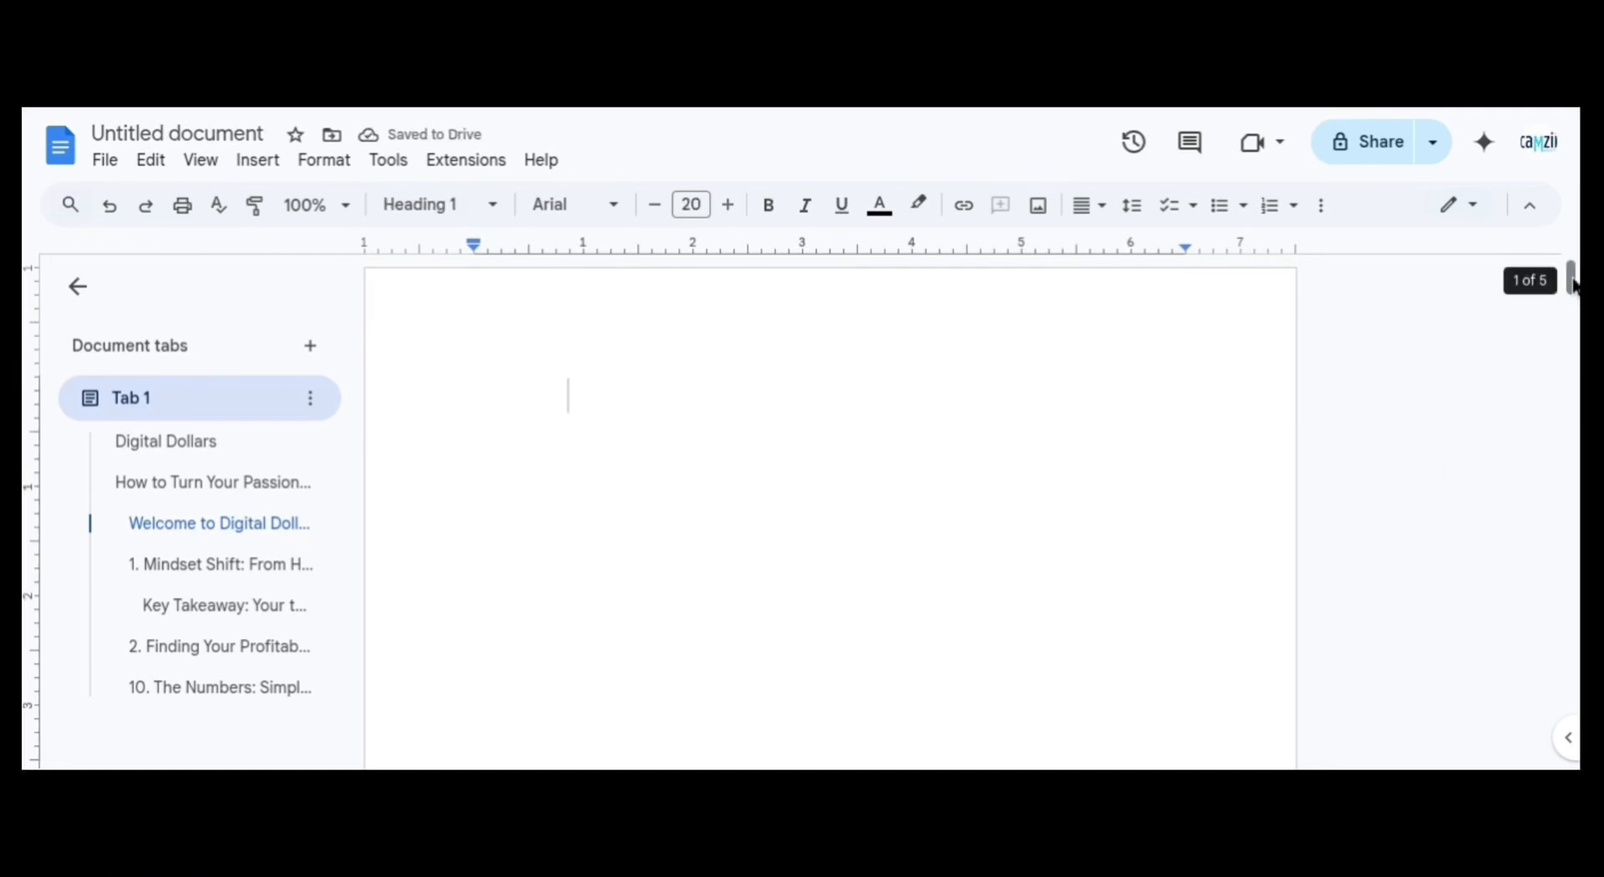
# Insert a next-page section break below the "Your 90-Day Launch Blueprint" heading to add a blank page at the document's end
pyautogui.scroll(-10, 1572, 285)
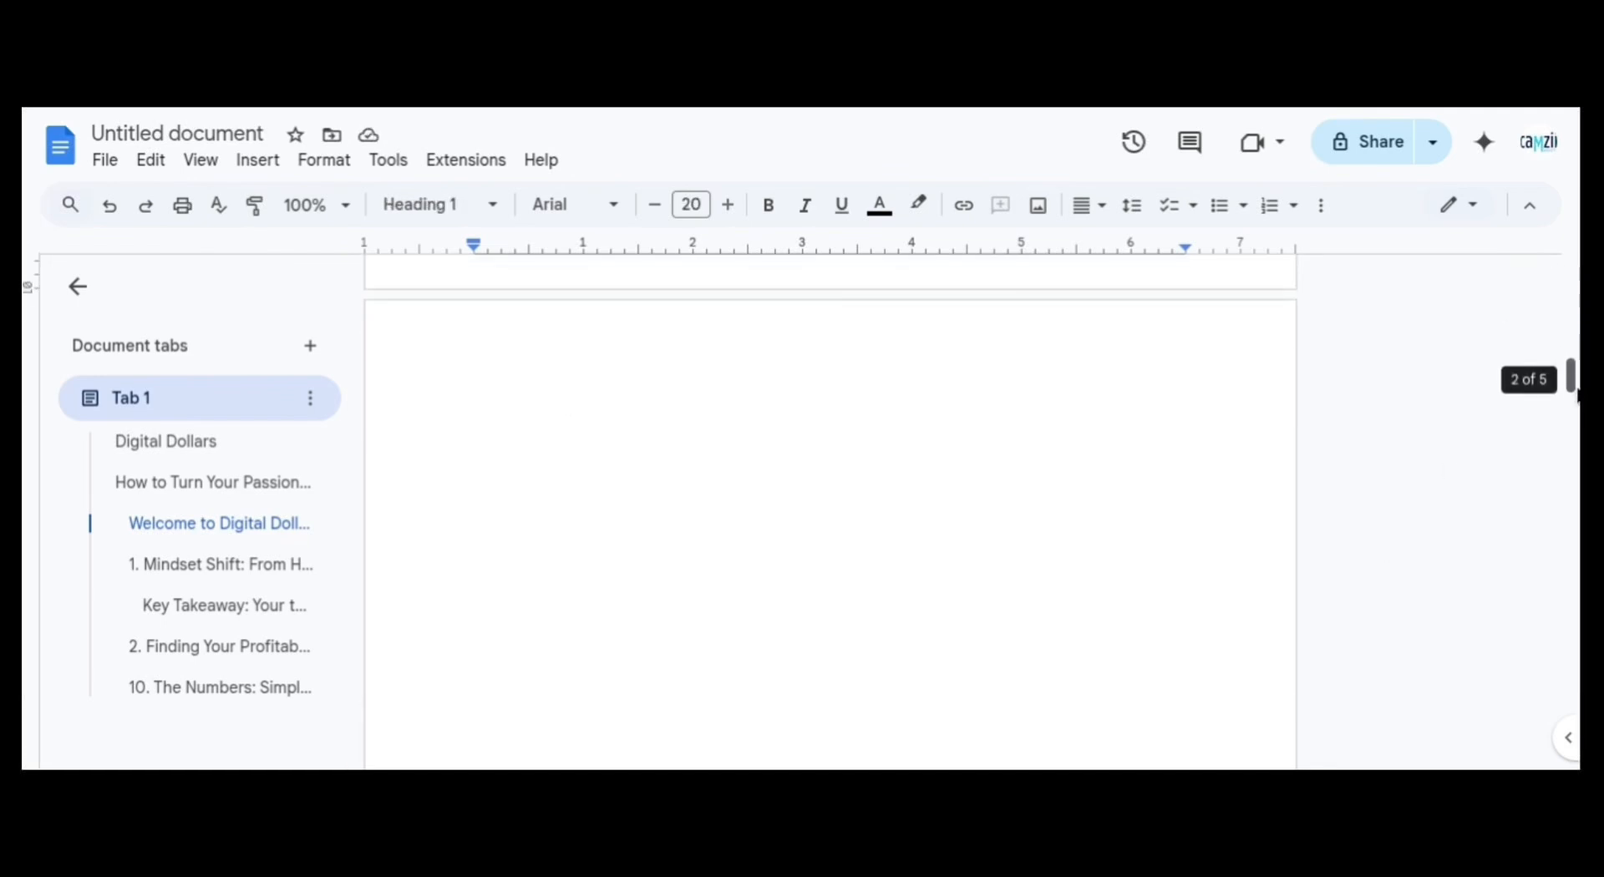
pyautogui.scroll(6, 1572, 317)
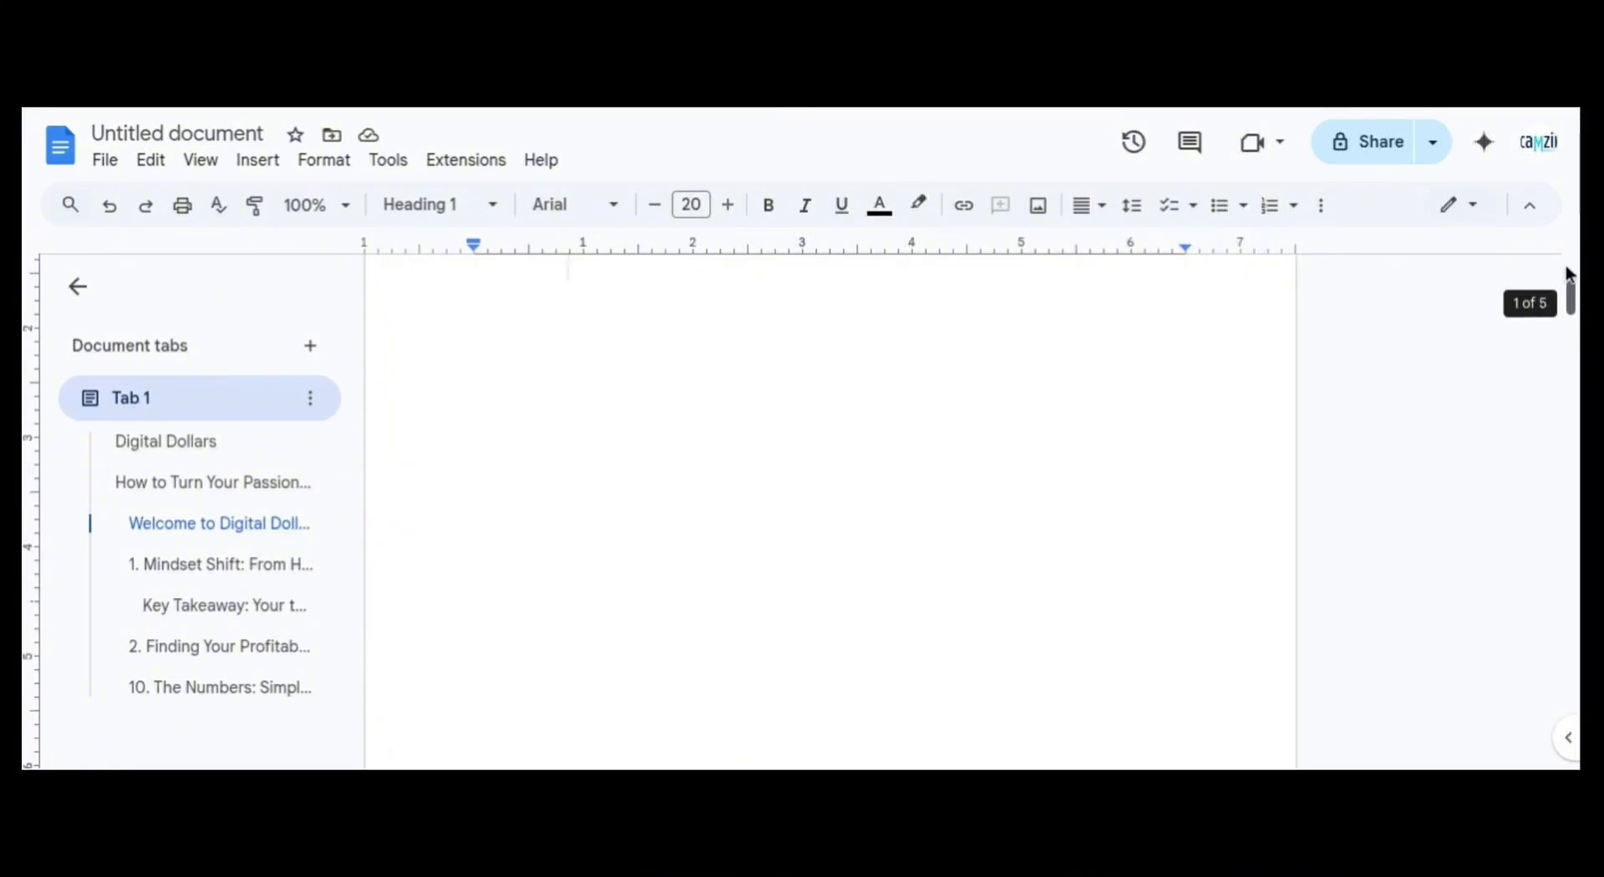
pyautogui.scroll(-3, 1572, 342)
pyautogui.moveTo(1573, 367); pyautogui.dragTo(1570, 460)
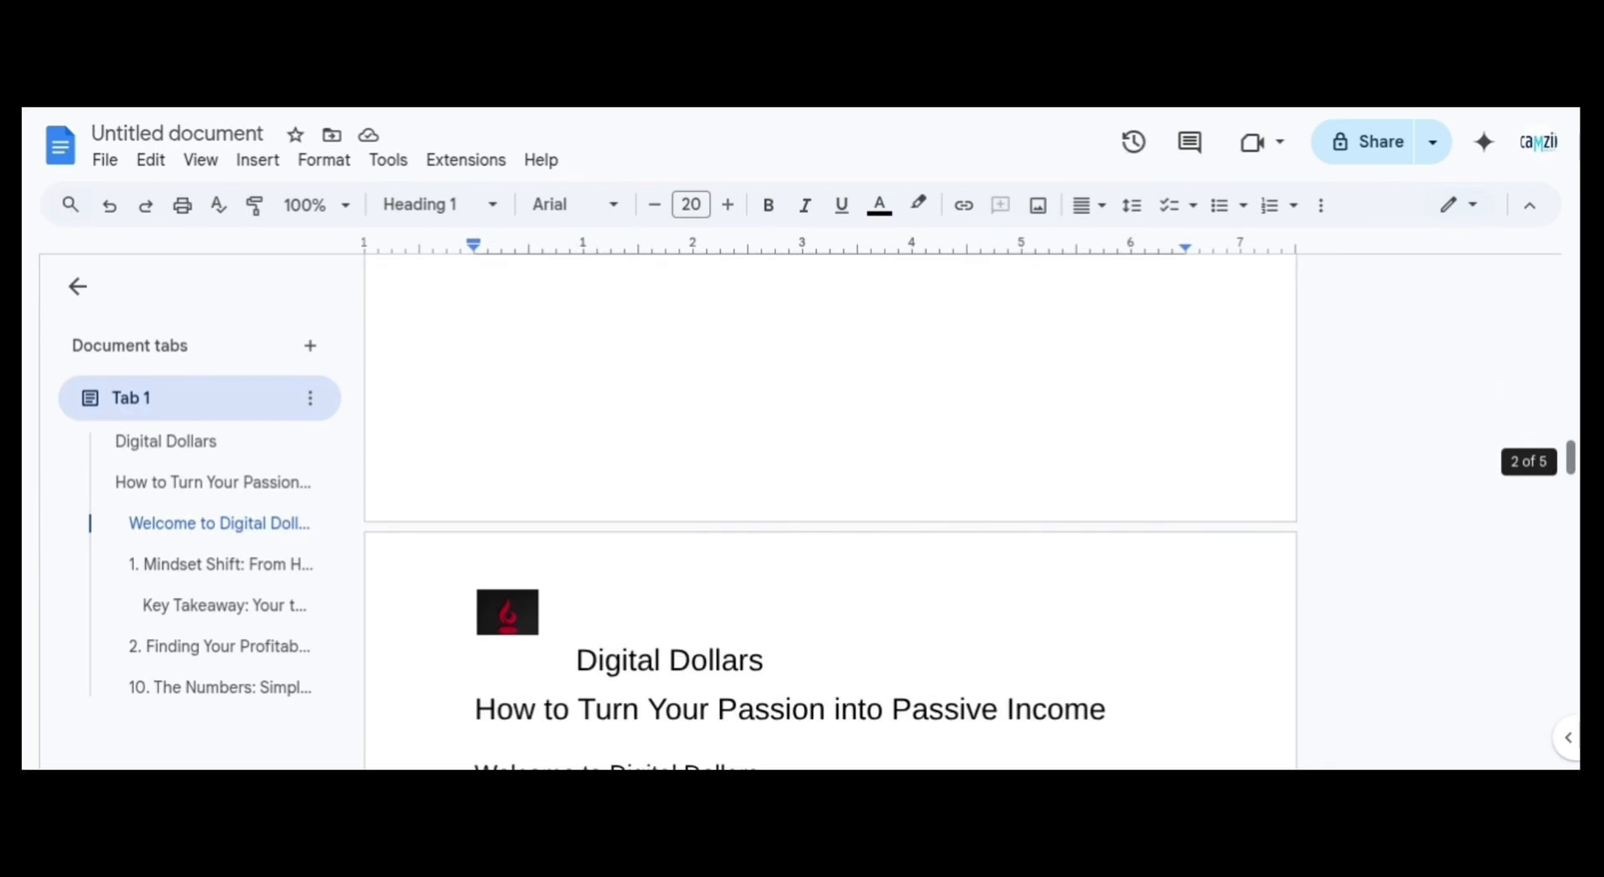
pyautogui.moveTo(1570, 460); pyautogui.dragTo(1570, 741)
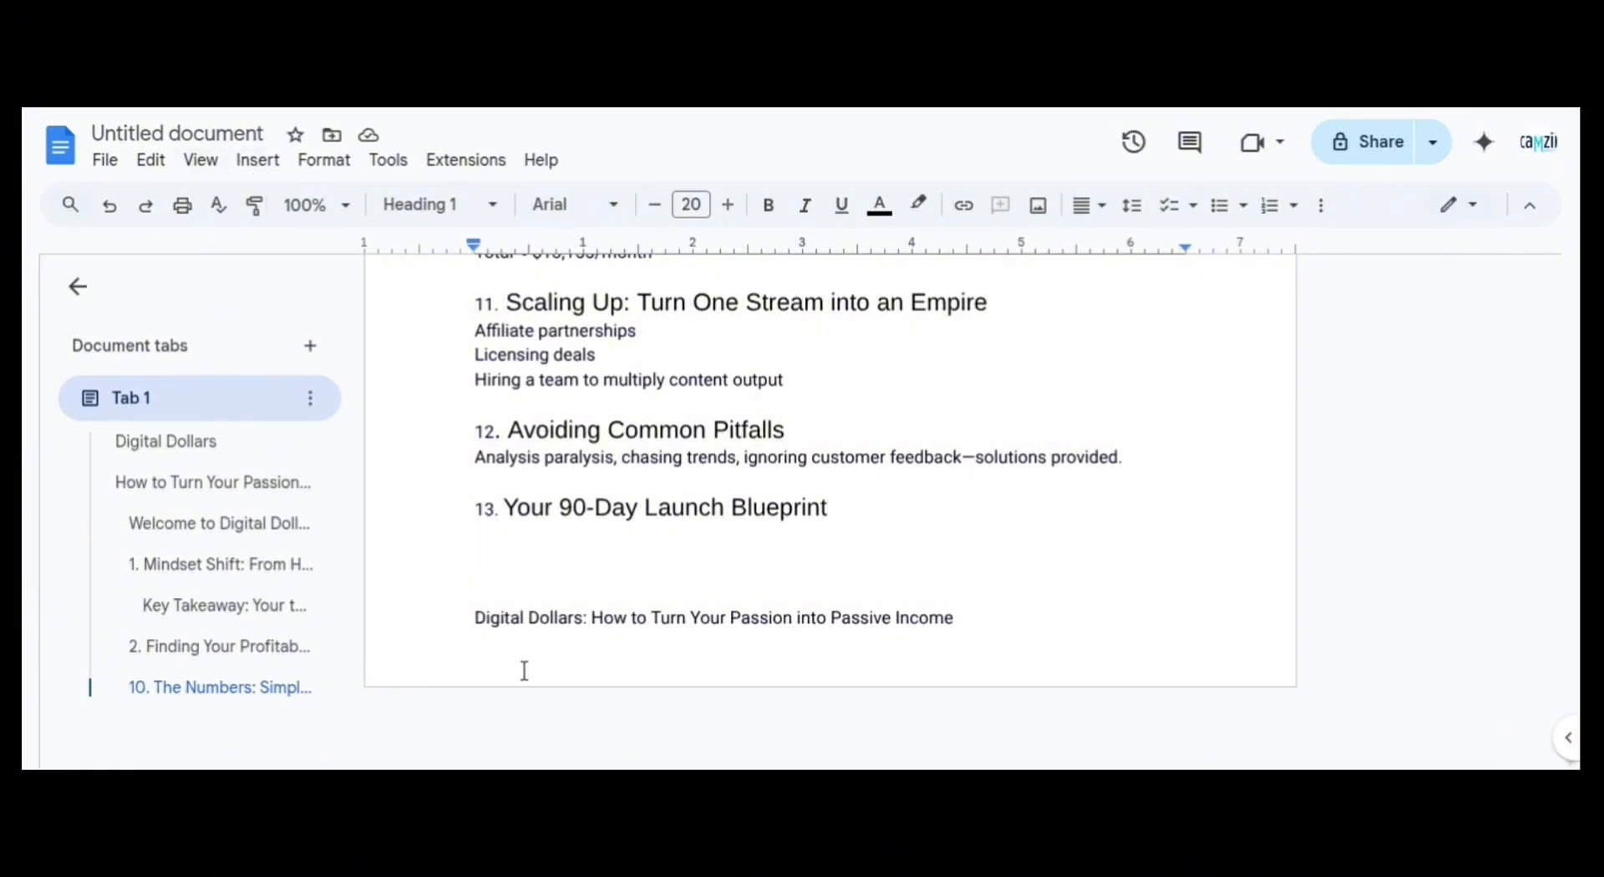
pyautogui.click(949, 545)
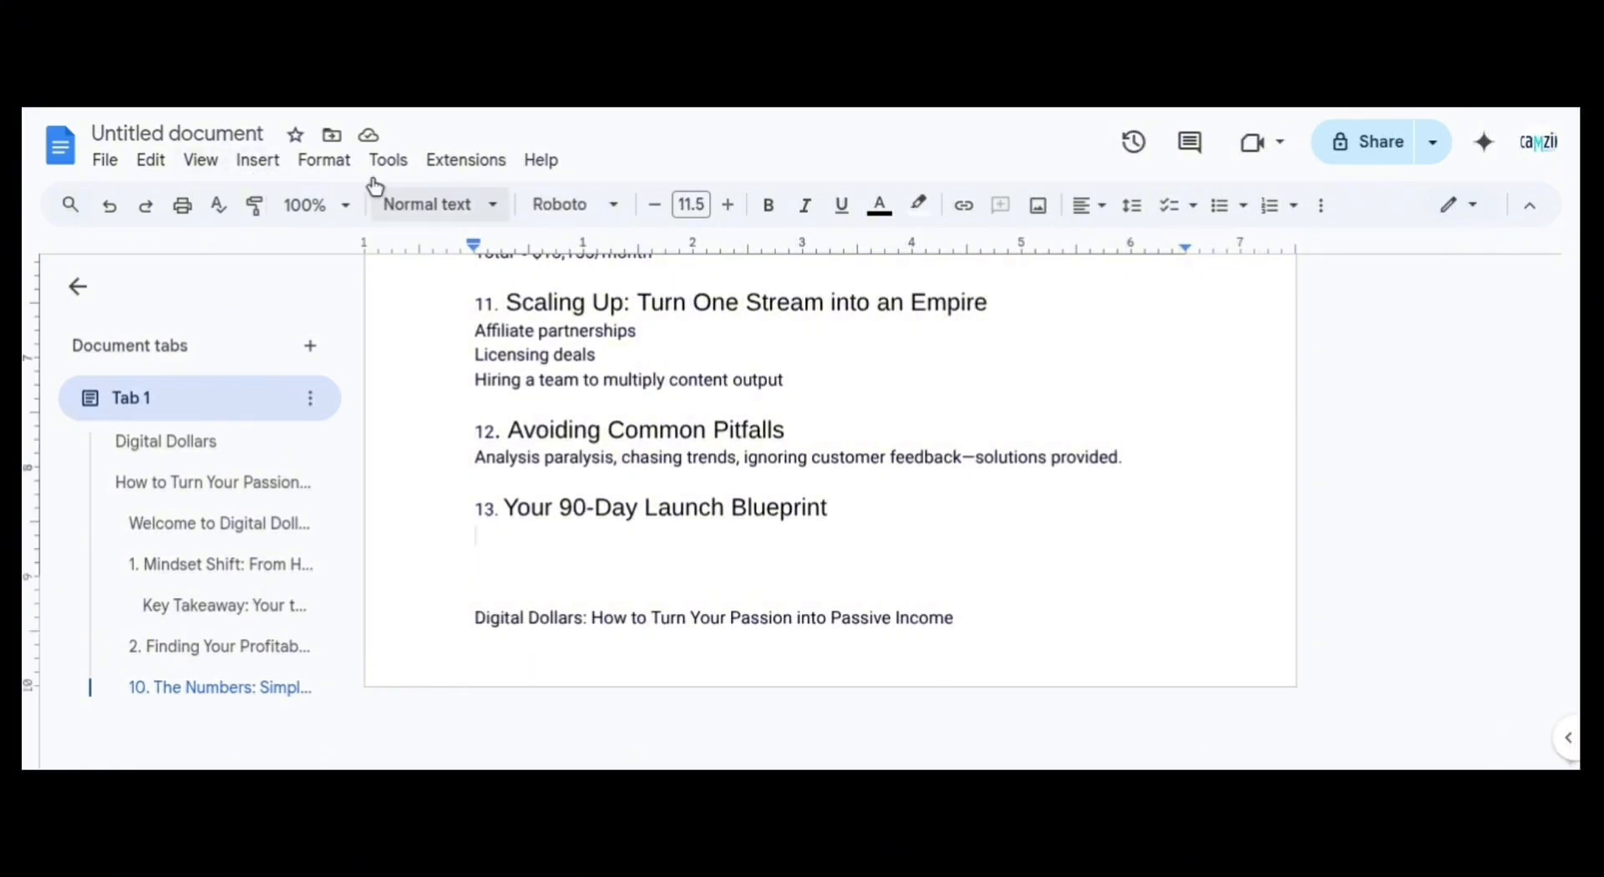
pyautogui.click(264, 171)
pyautogui.click(643, 591)
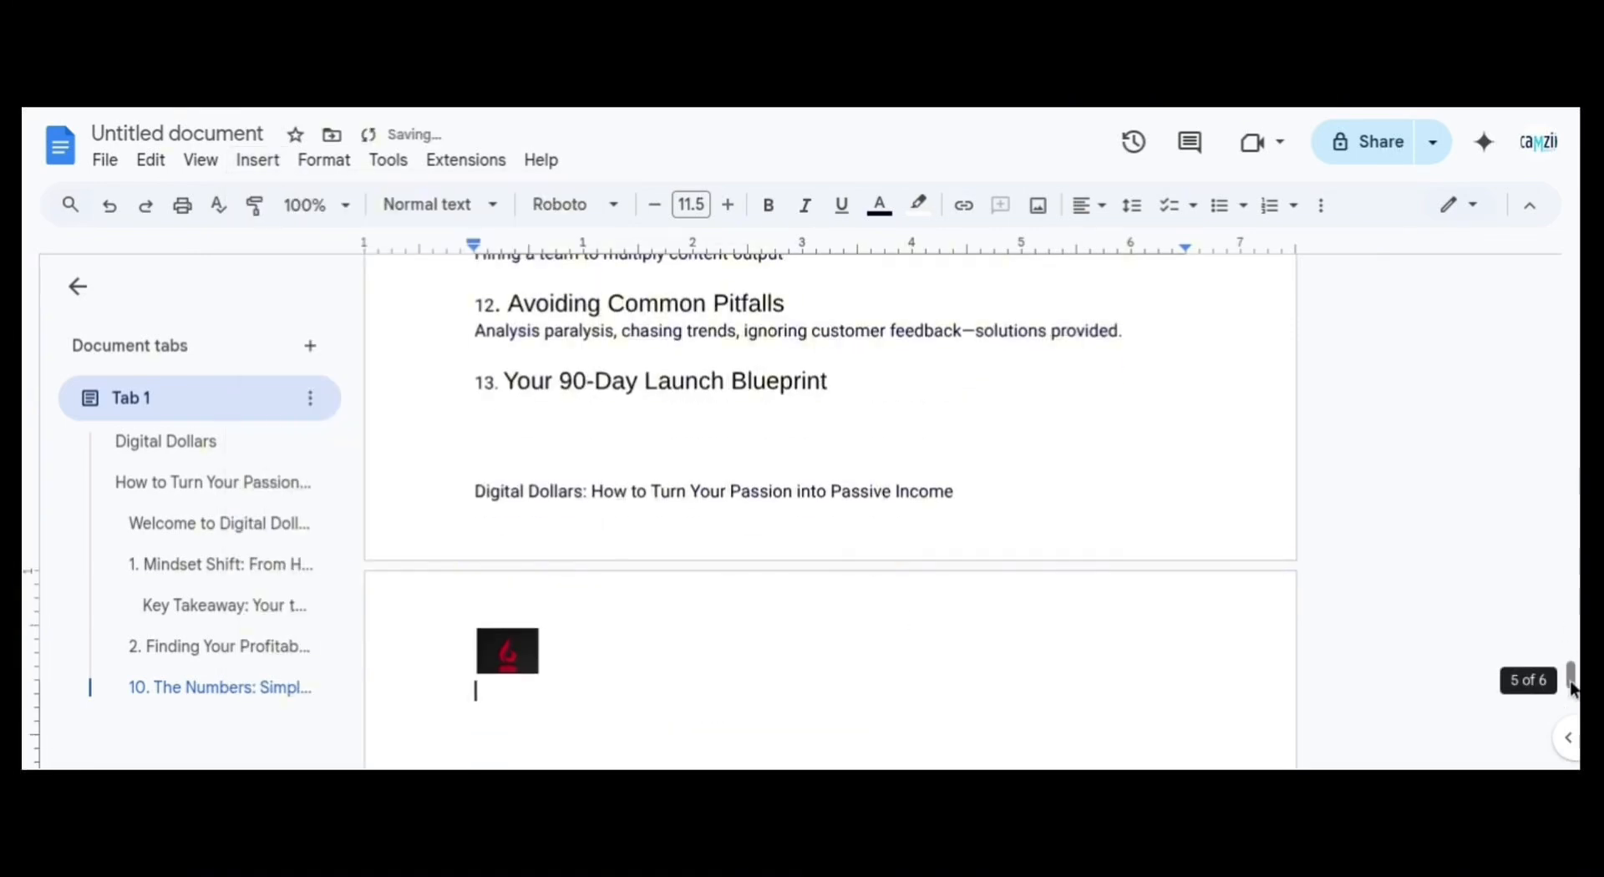
# Unlink the Section 4 header and footer from the previous section to clear the logo and footer text from the last page
pyautogui.moveTo(1569, 672); pyautogui.dragTo(1569, 754)
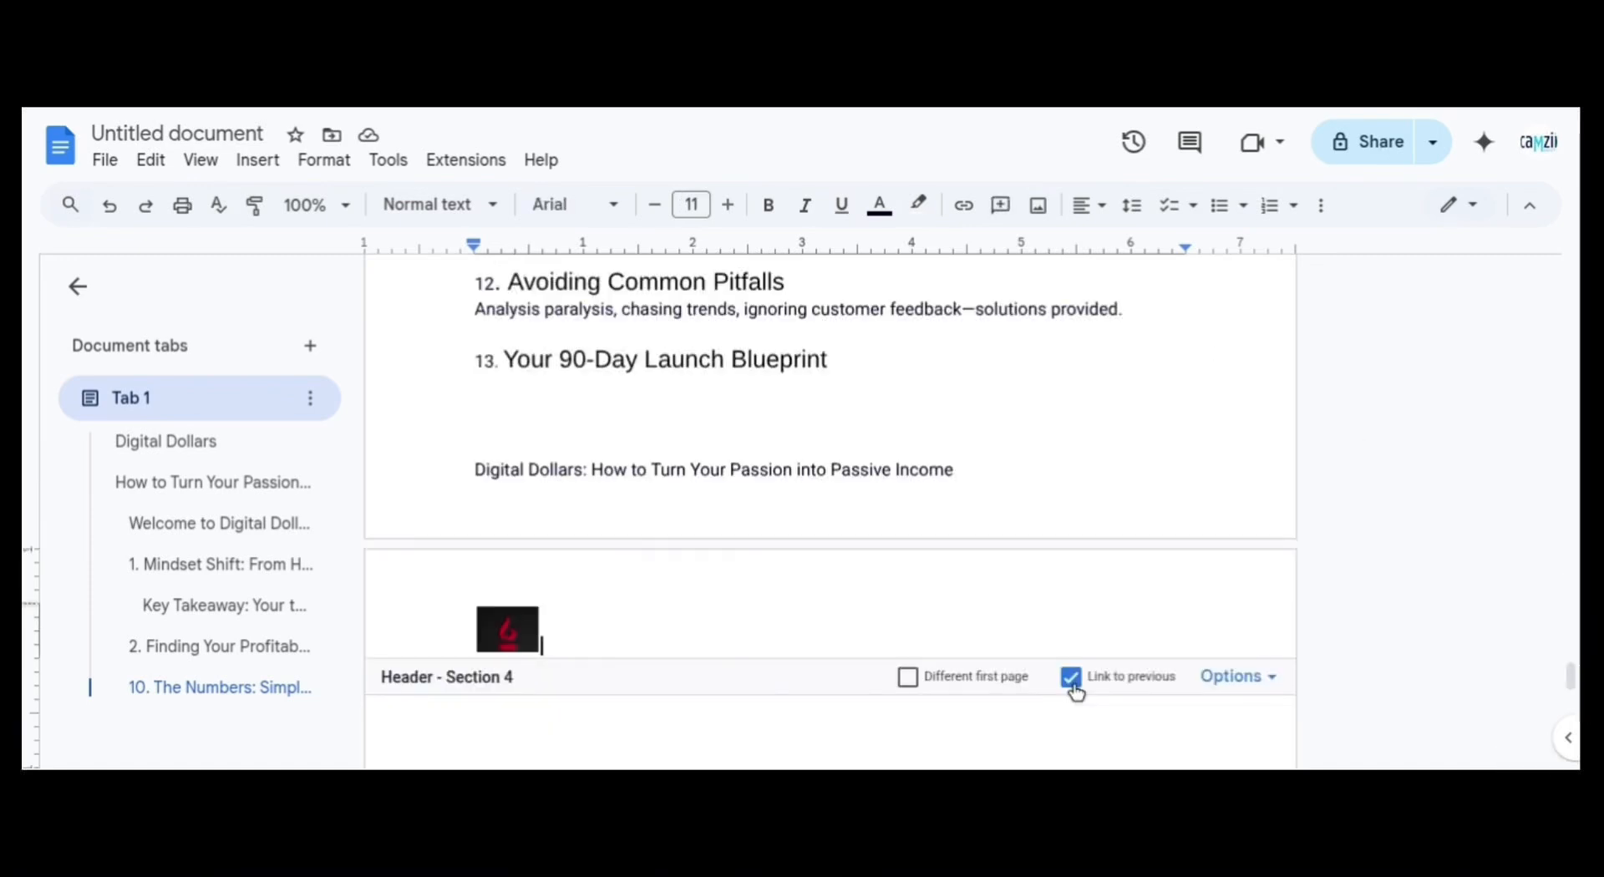
pyautogui.click(1073, 681)
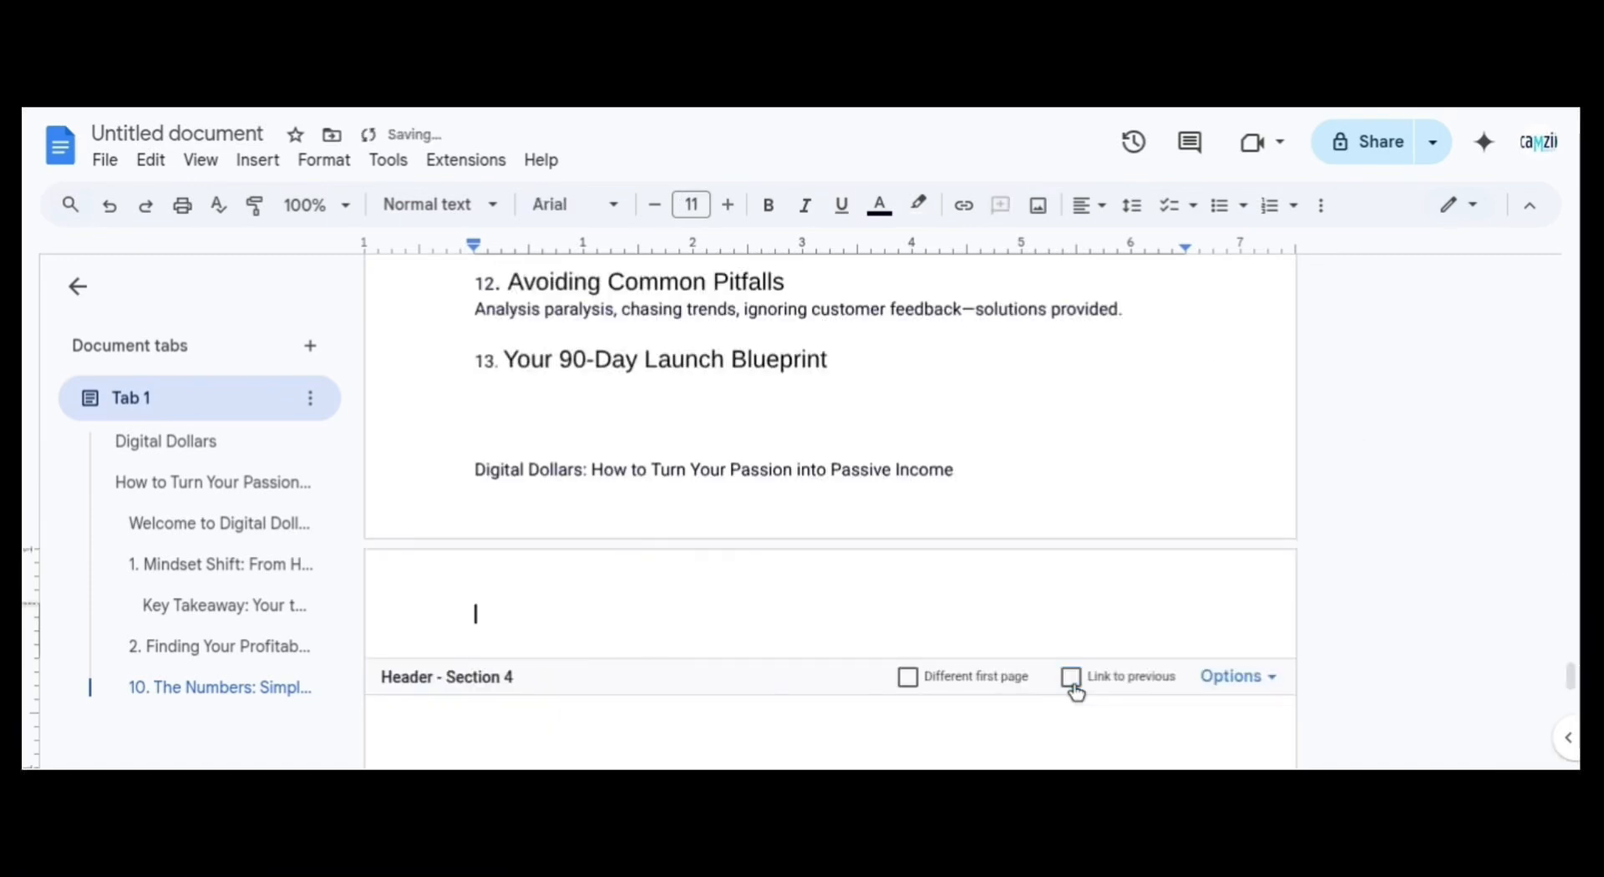
pyautogui.click(1398, 702)
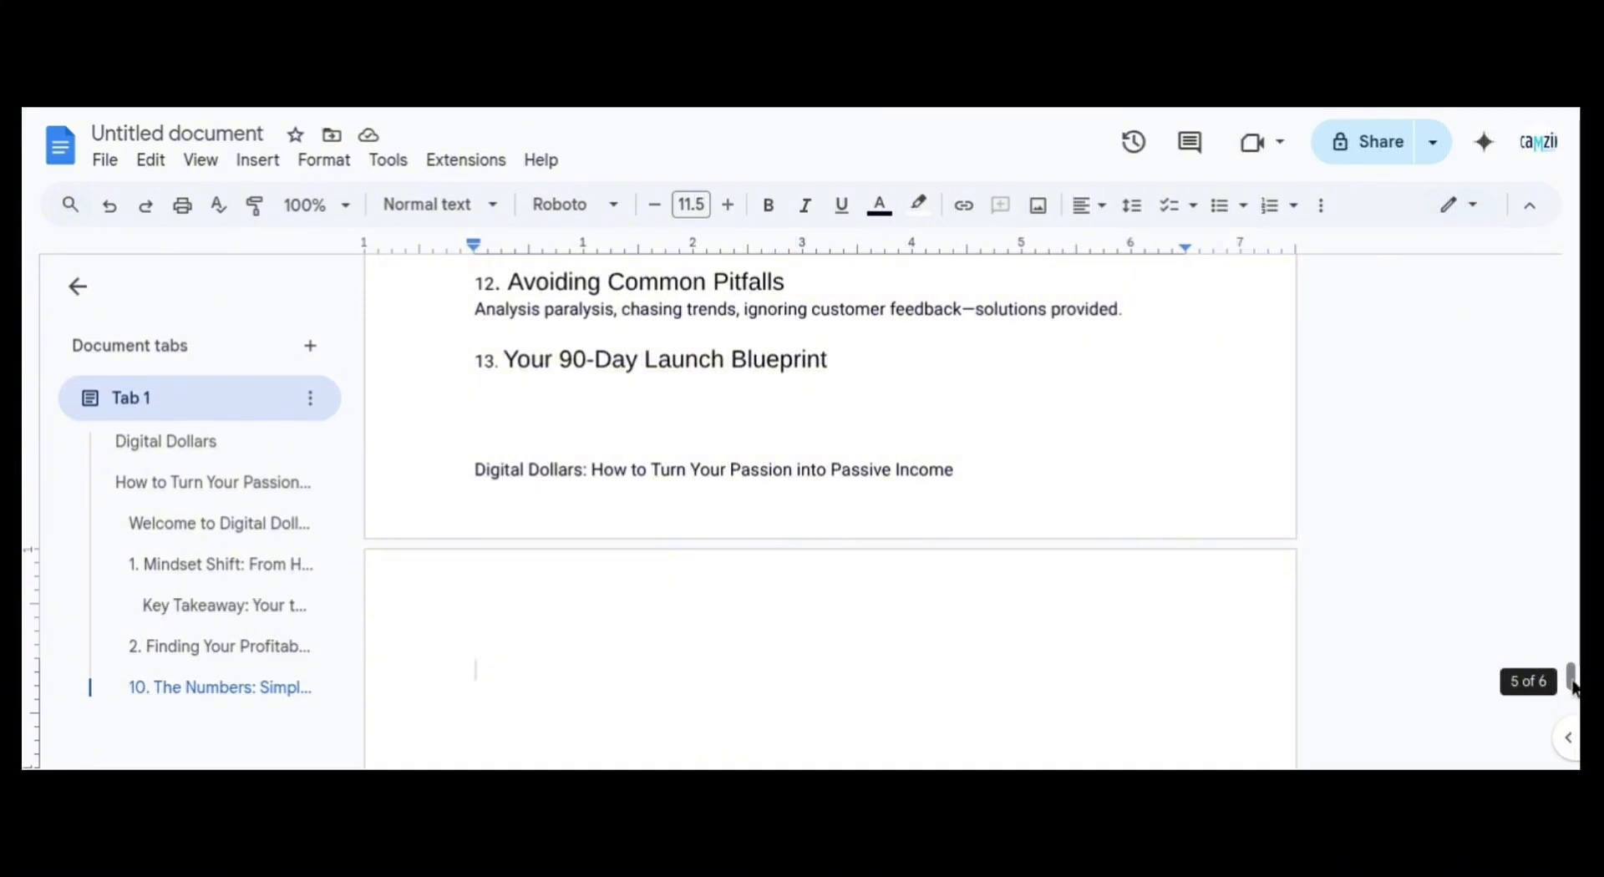
pyautogui.moveTo(1570, 676)
pyautogui.mouseDown()
pyautogui.moveTo(1571, 768)
pyautogui.moveTo(1564, 706)
pyautogui.mouseUp()
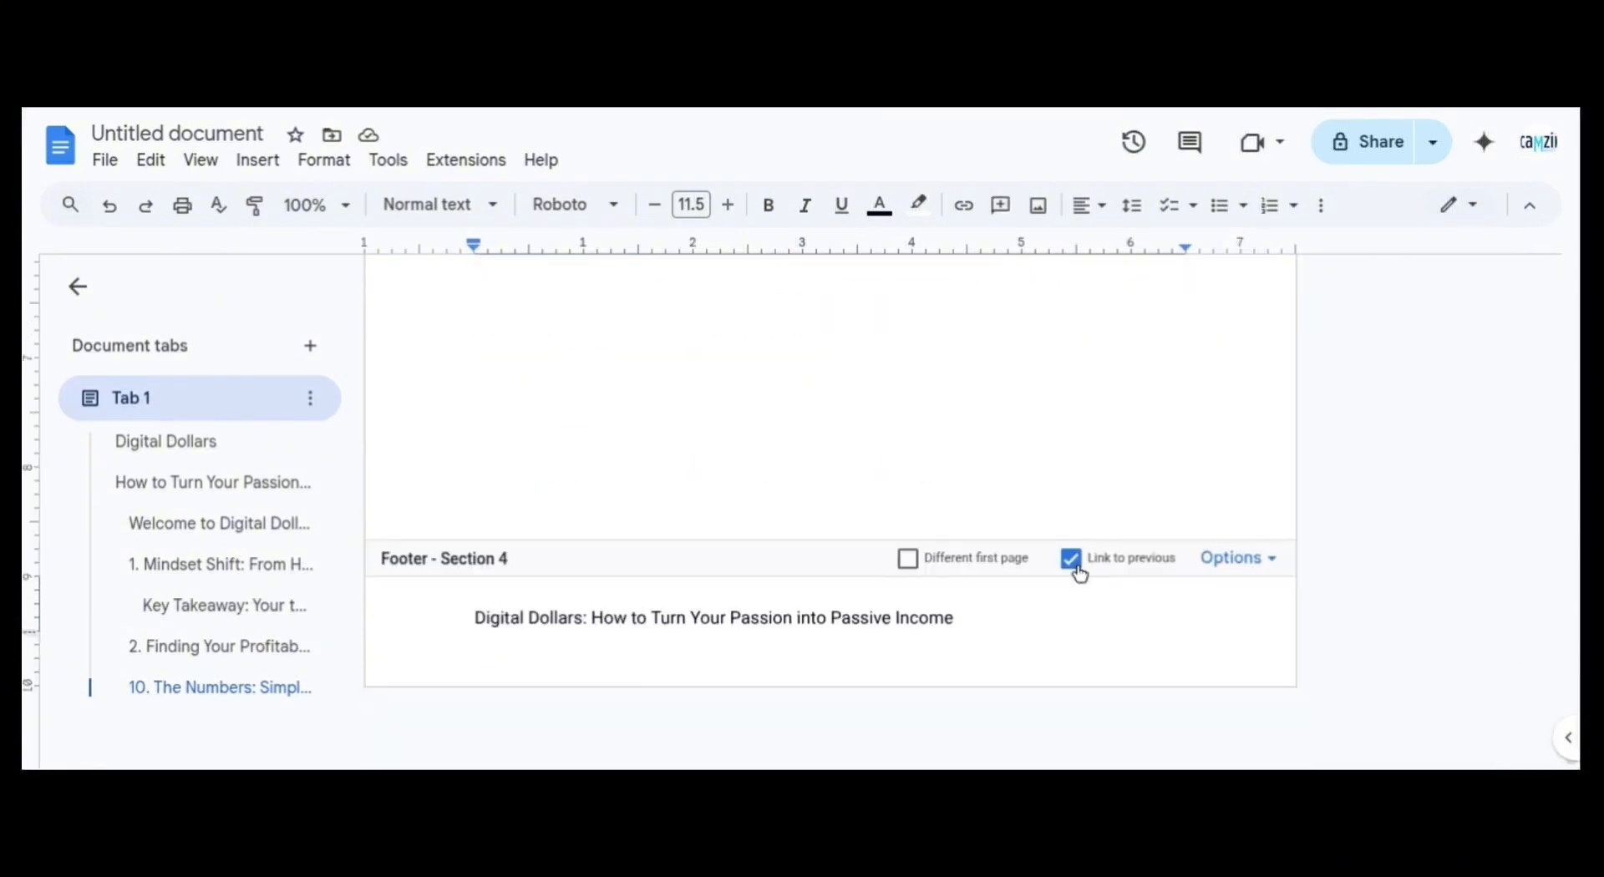
pyautogui.click(1071, 558)
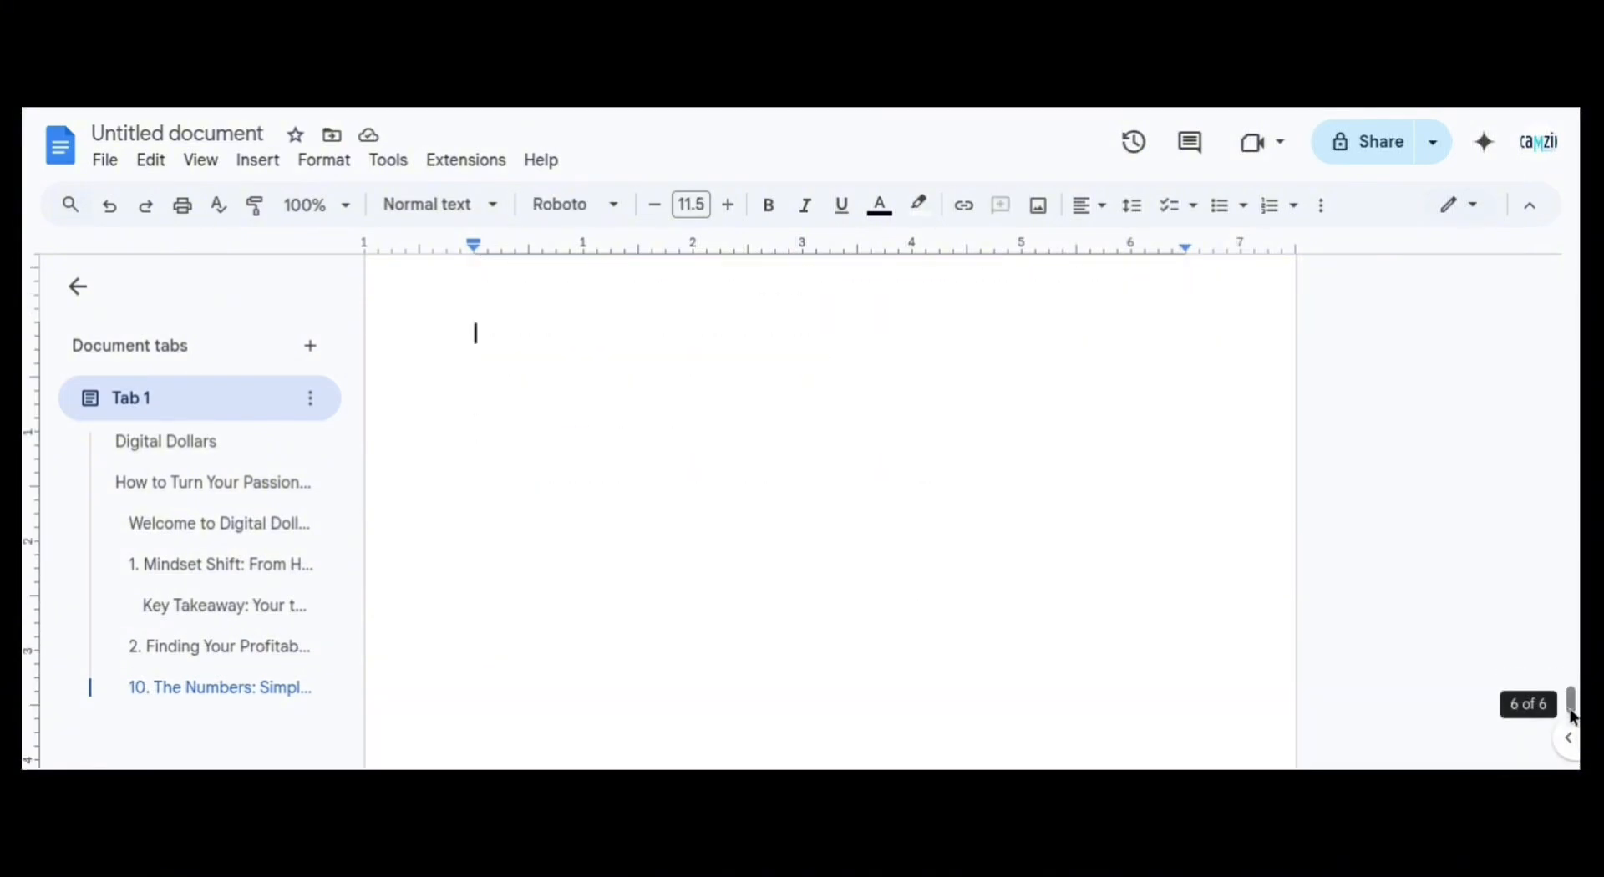
pyautogui.moveTo(1573, 715); pyautogui.dragTo(1577, 249)
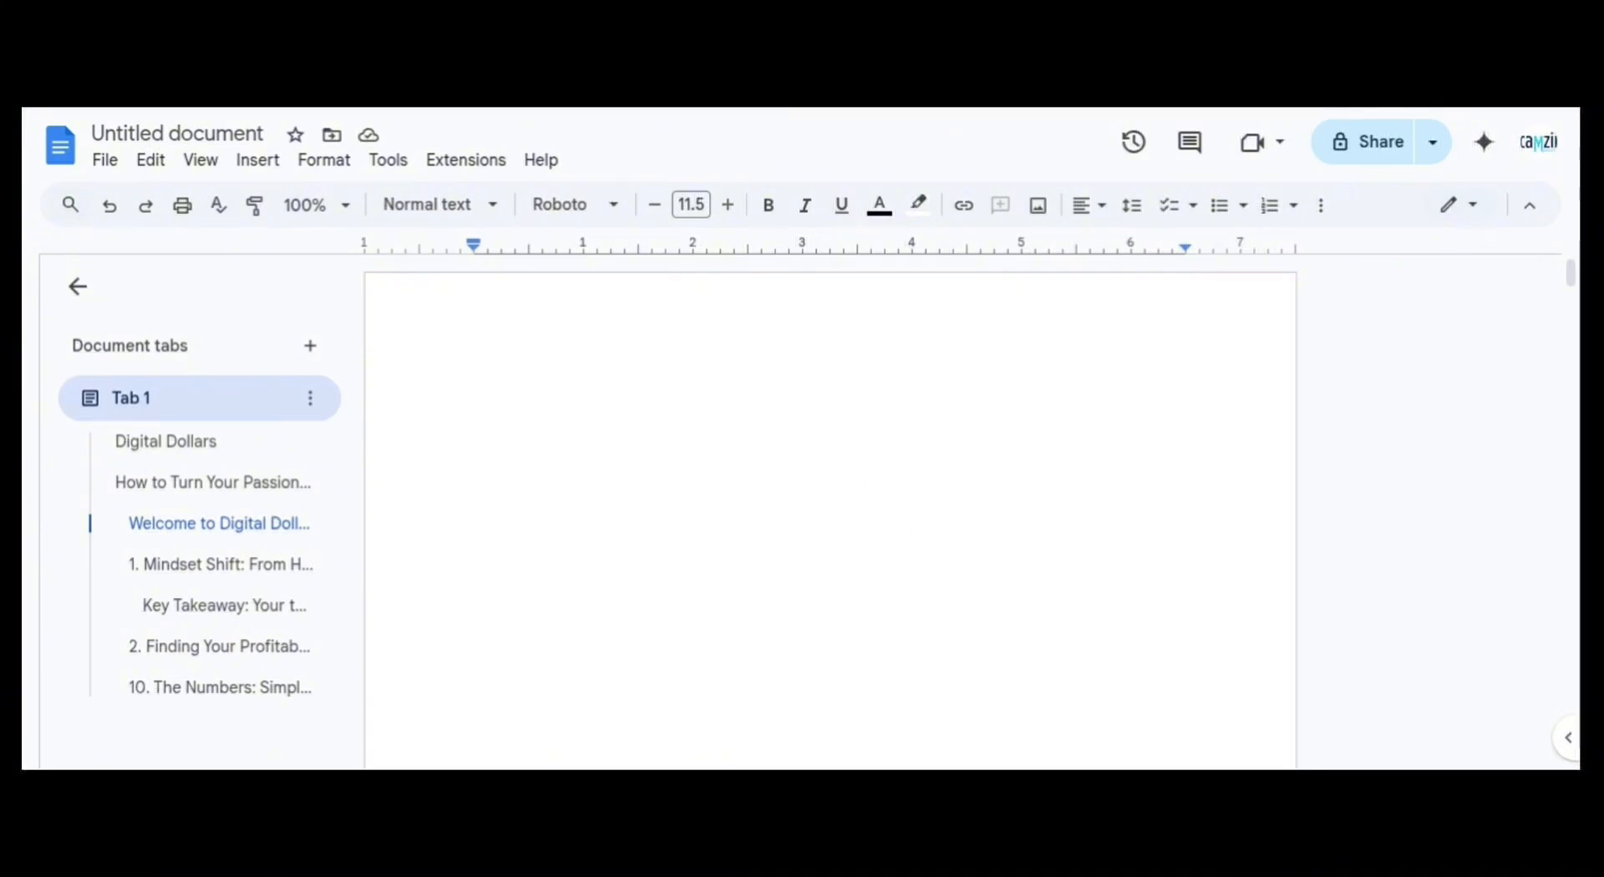
pyautogui.click(410, 405)
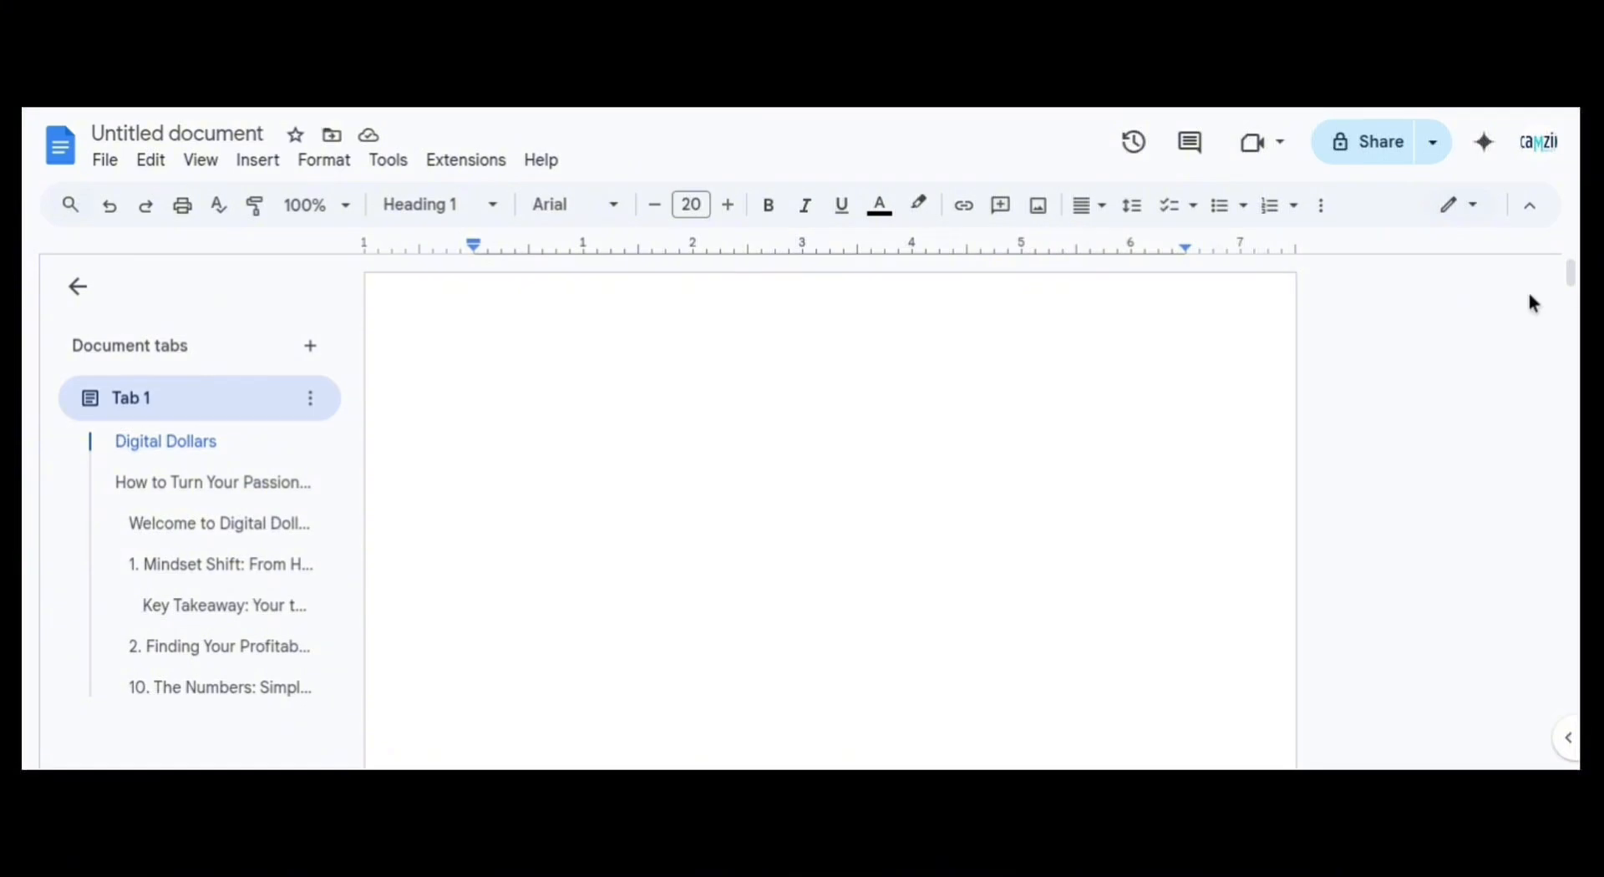
pyautogui.moveTo(1574, 281); pyautogui.dragTo(1554, 454)
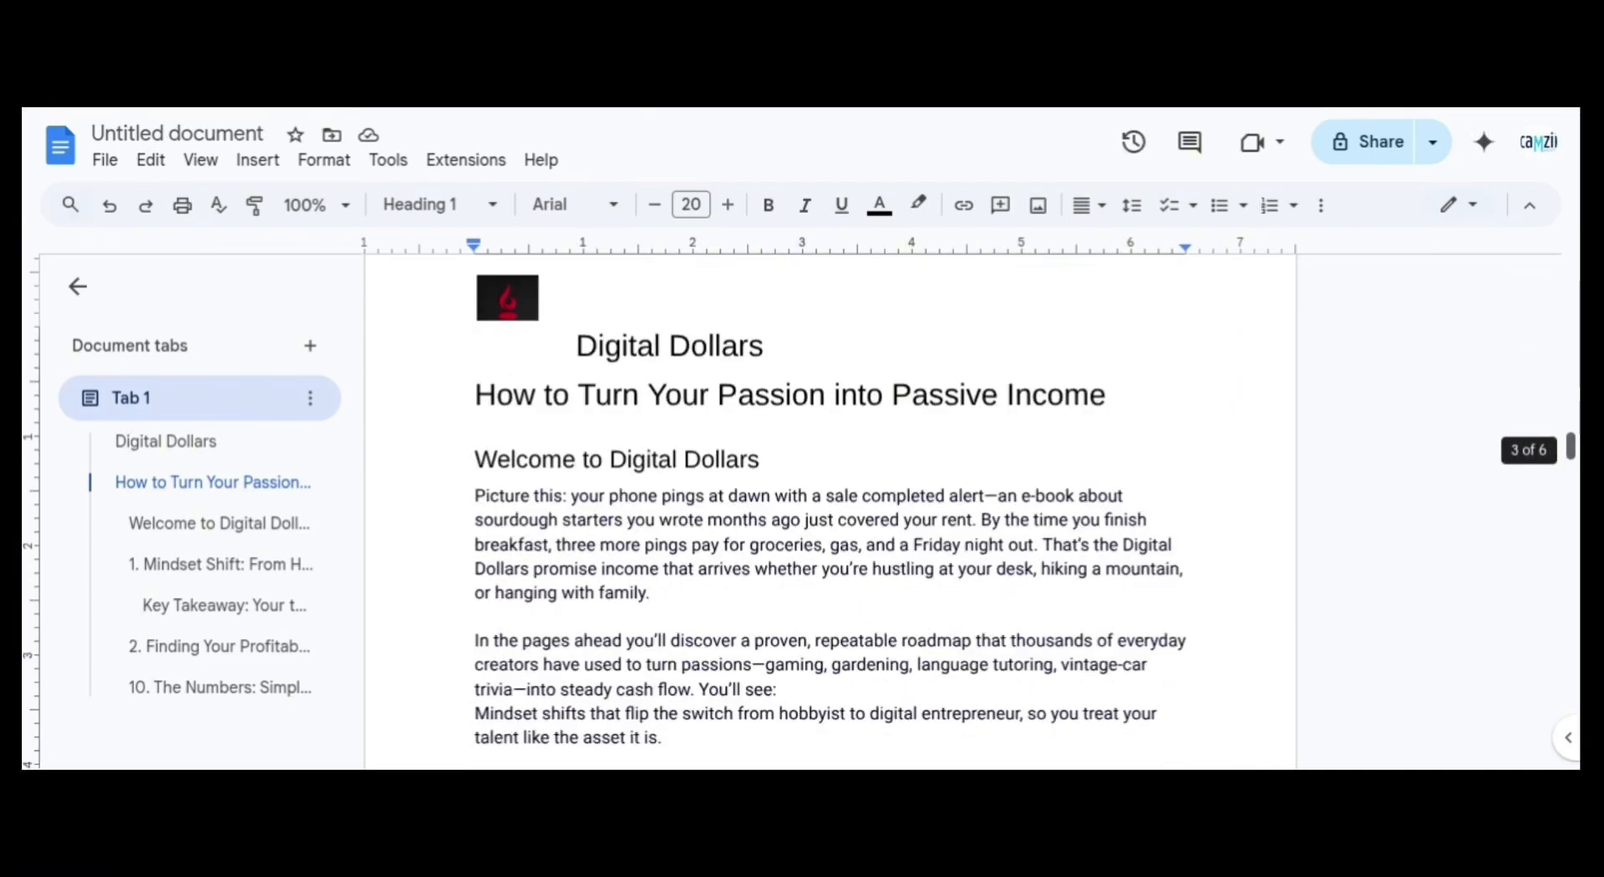
pyautogui.moveTo(1555, 450); pyautogui.dragTo(1546, 264)
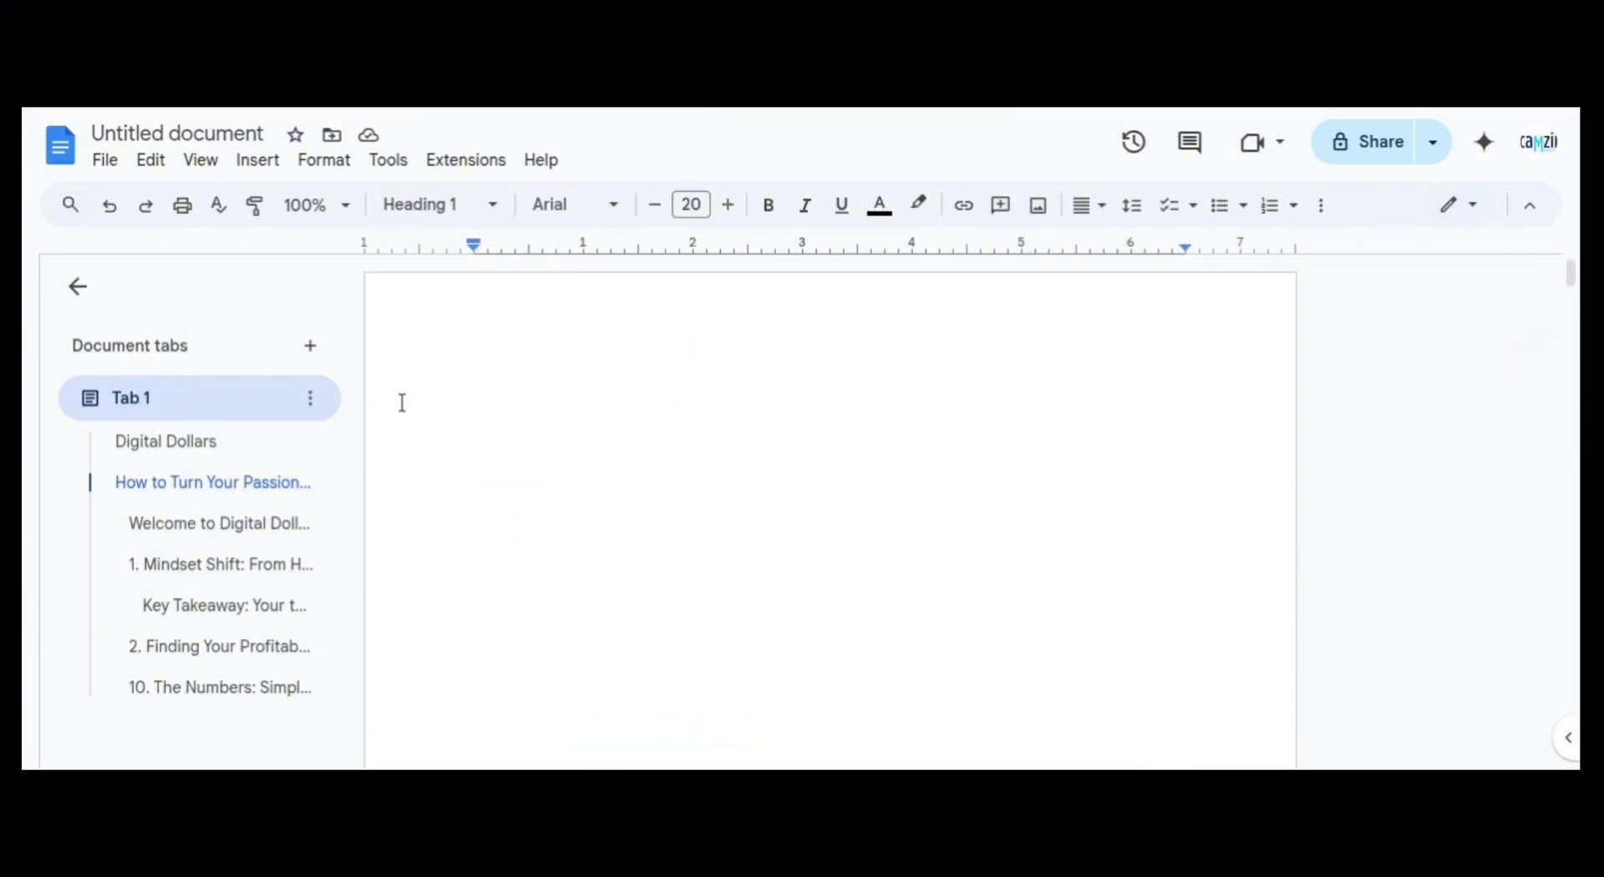
# Add page numbers to the whole document's footer, starting at 1 and not shown on the first page
pyautogui.click(257, 163)
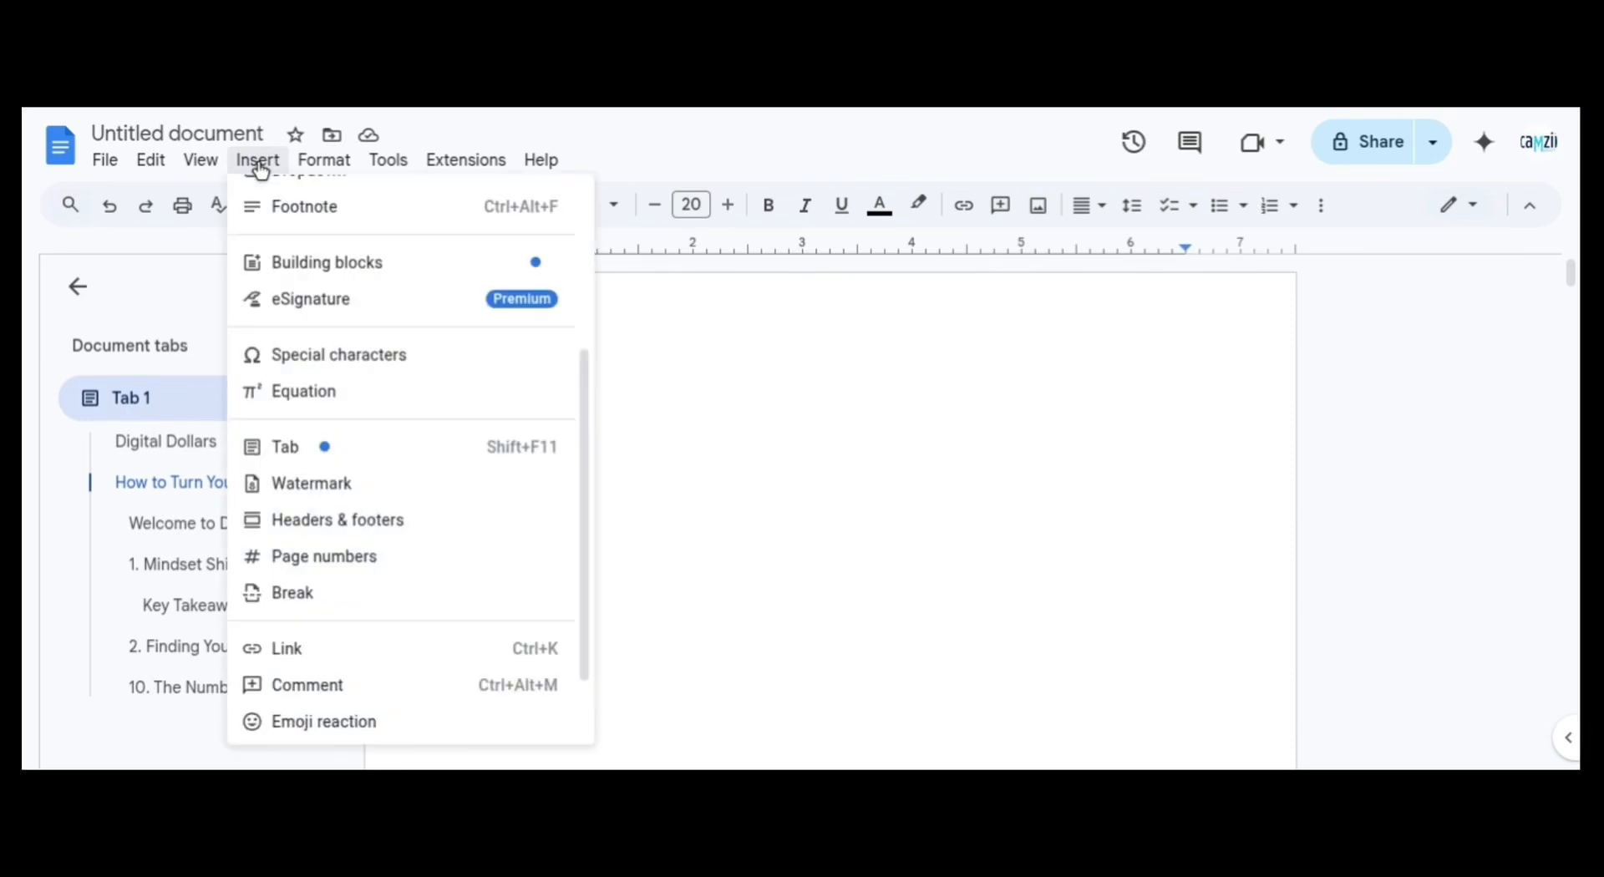
pyautogui.moveTo(324, 558)
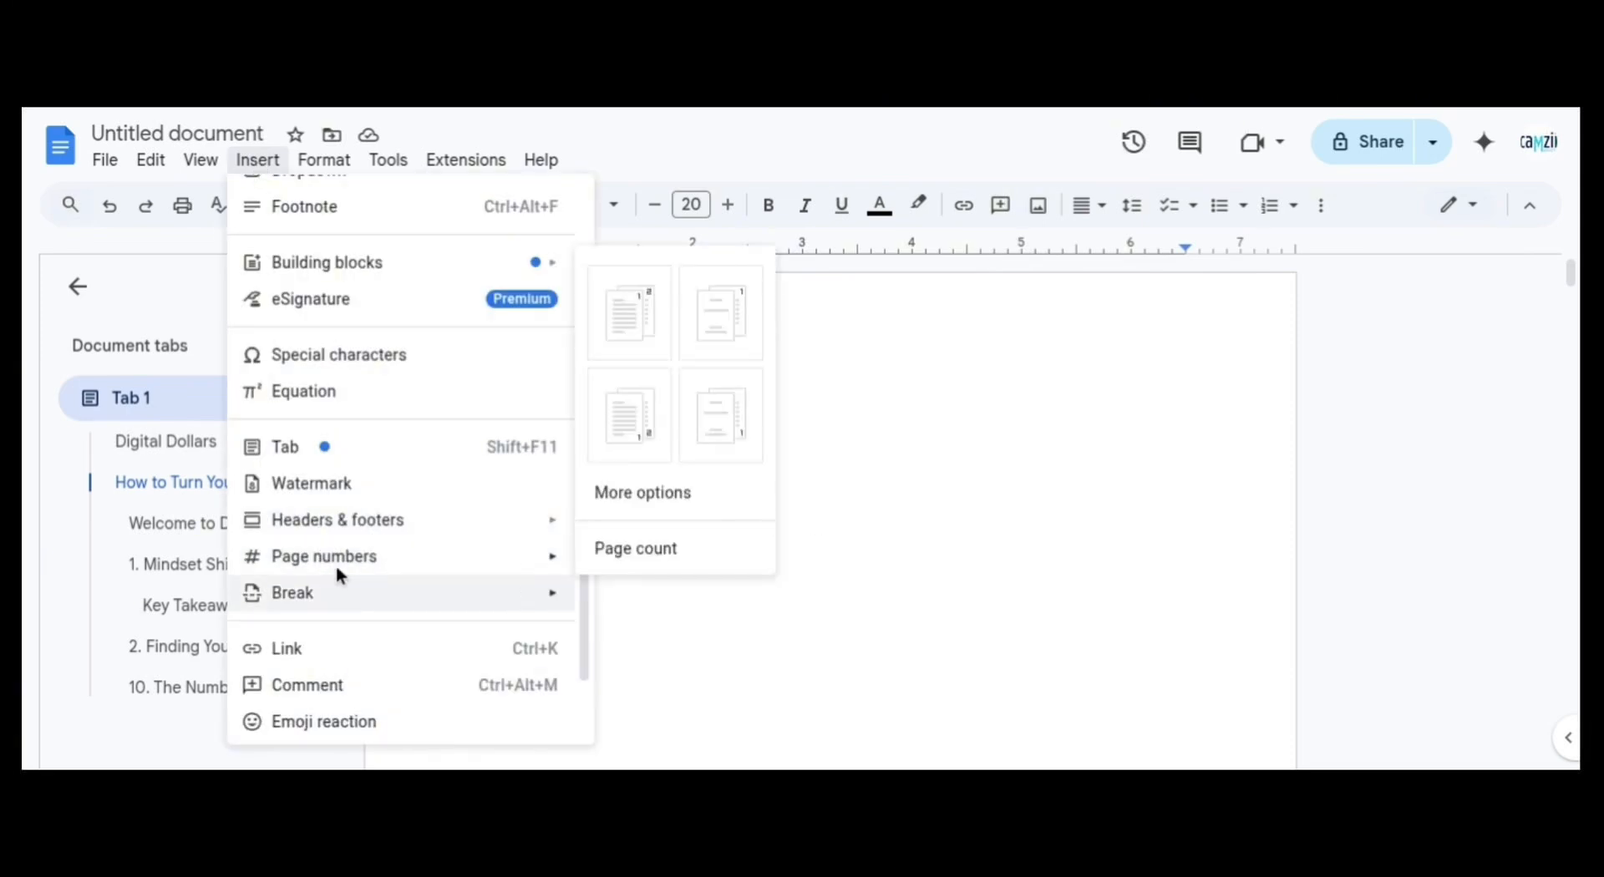
pyautogui.click(651, 498)
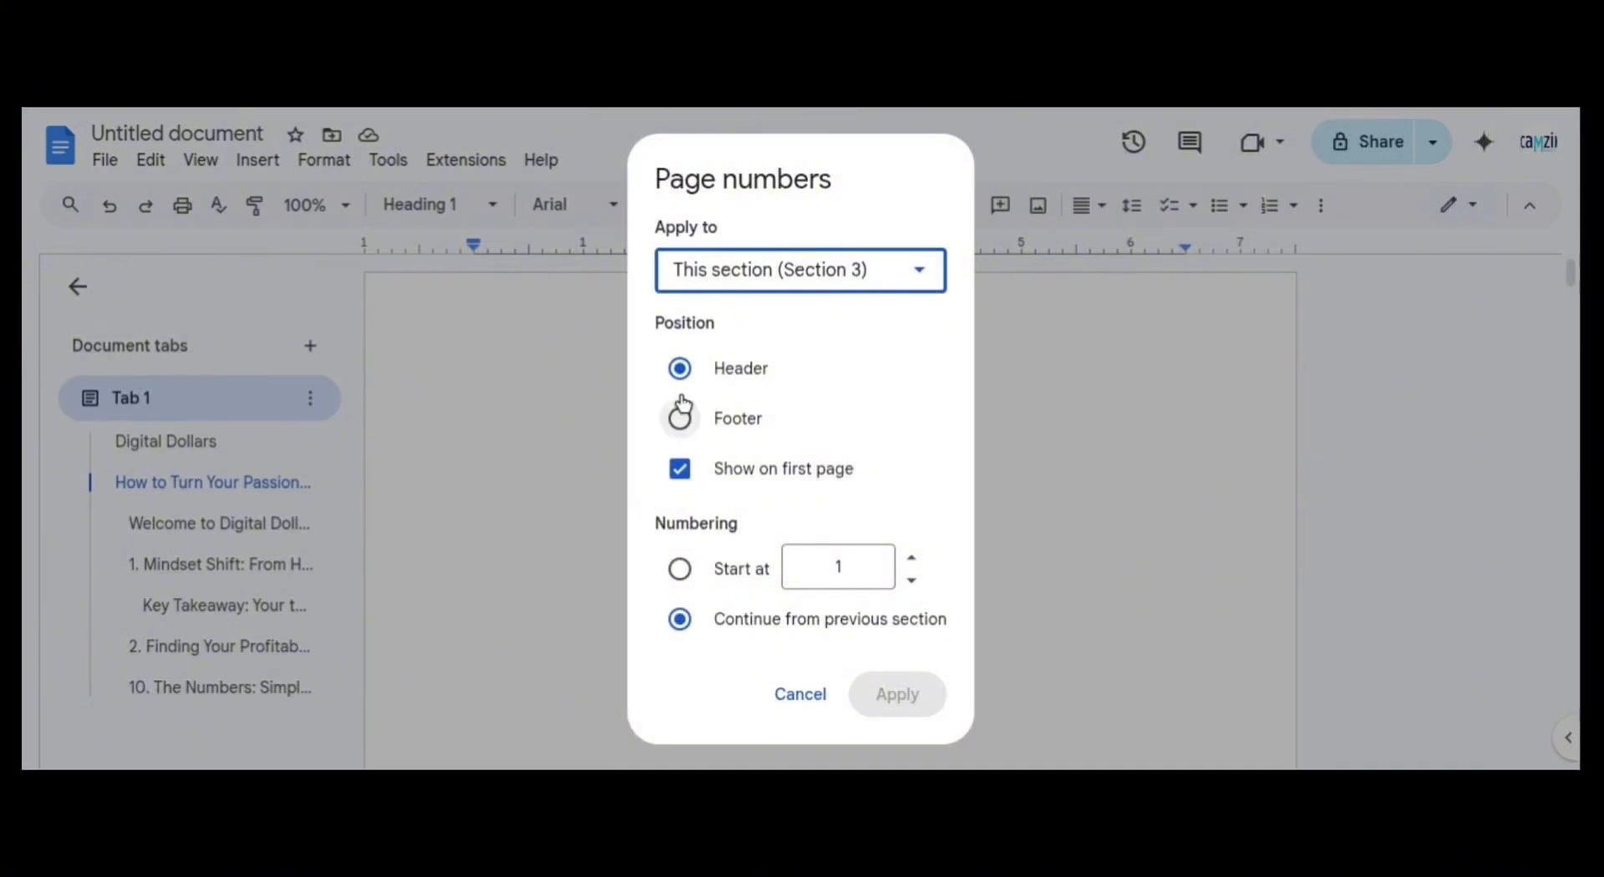
pyautogui.click(726, 284)
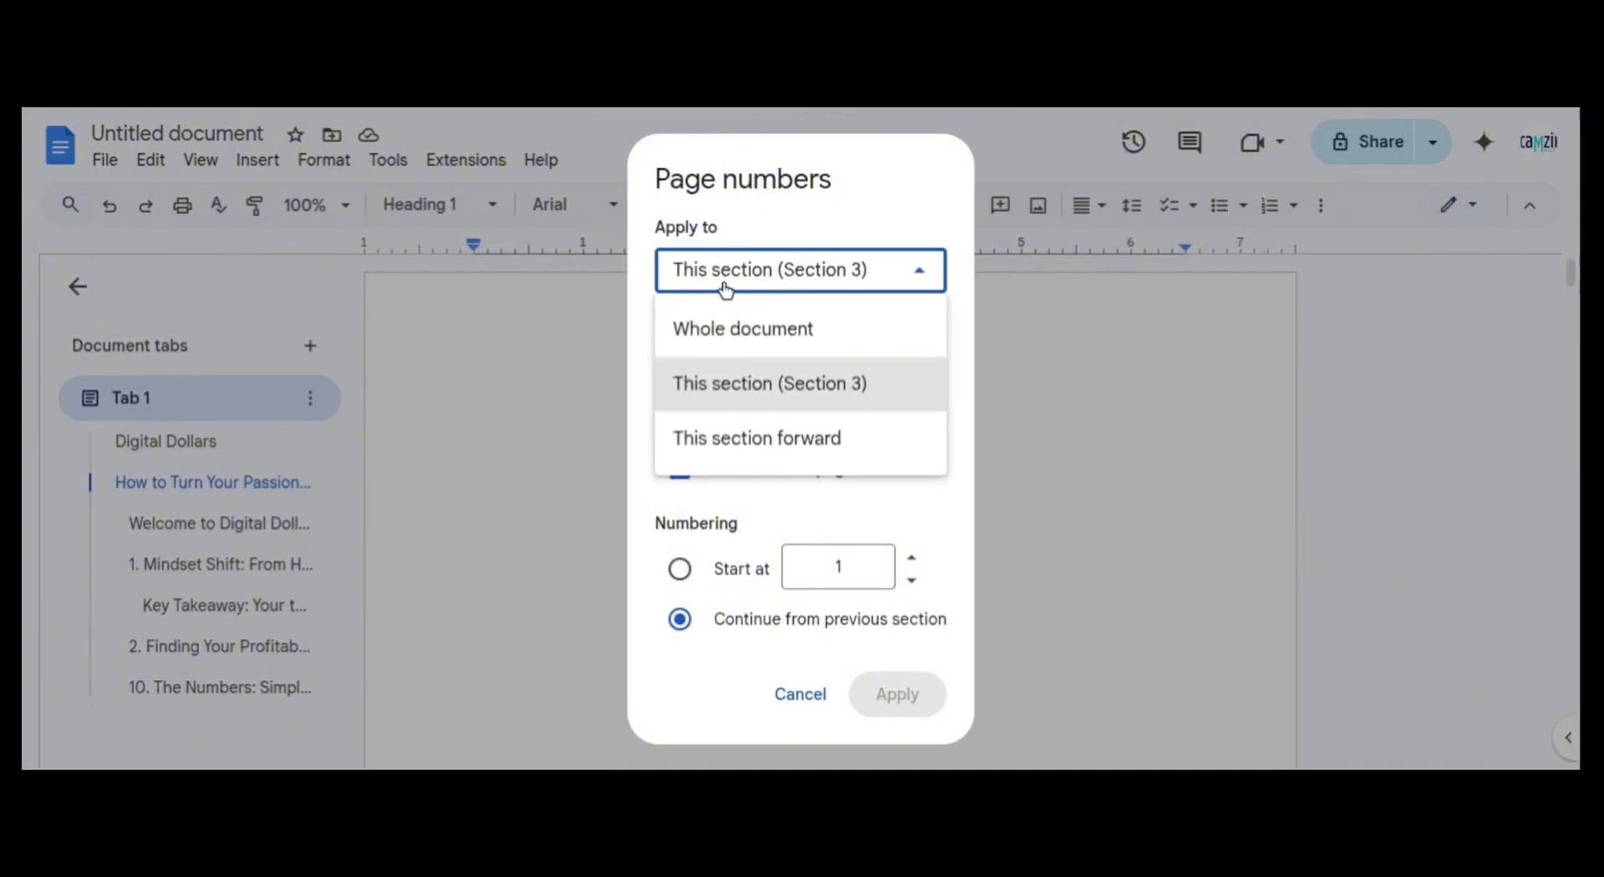
pyautogui.click(722, 341)
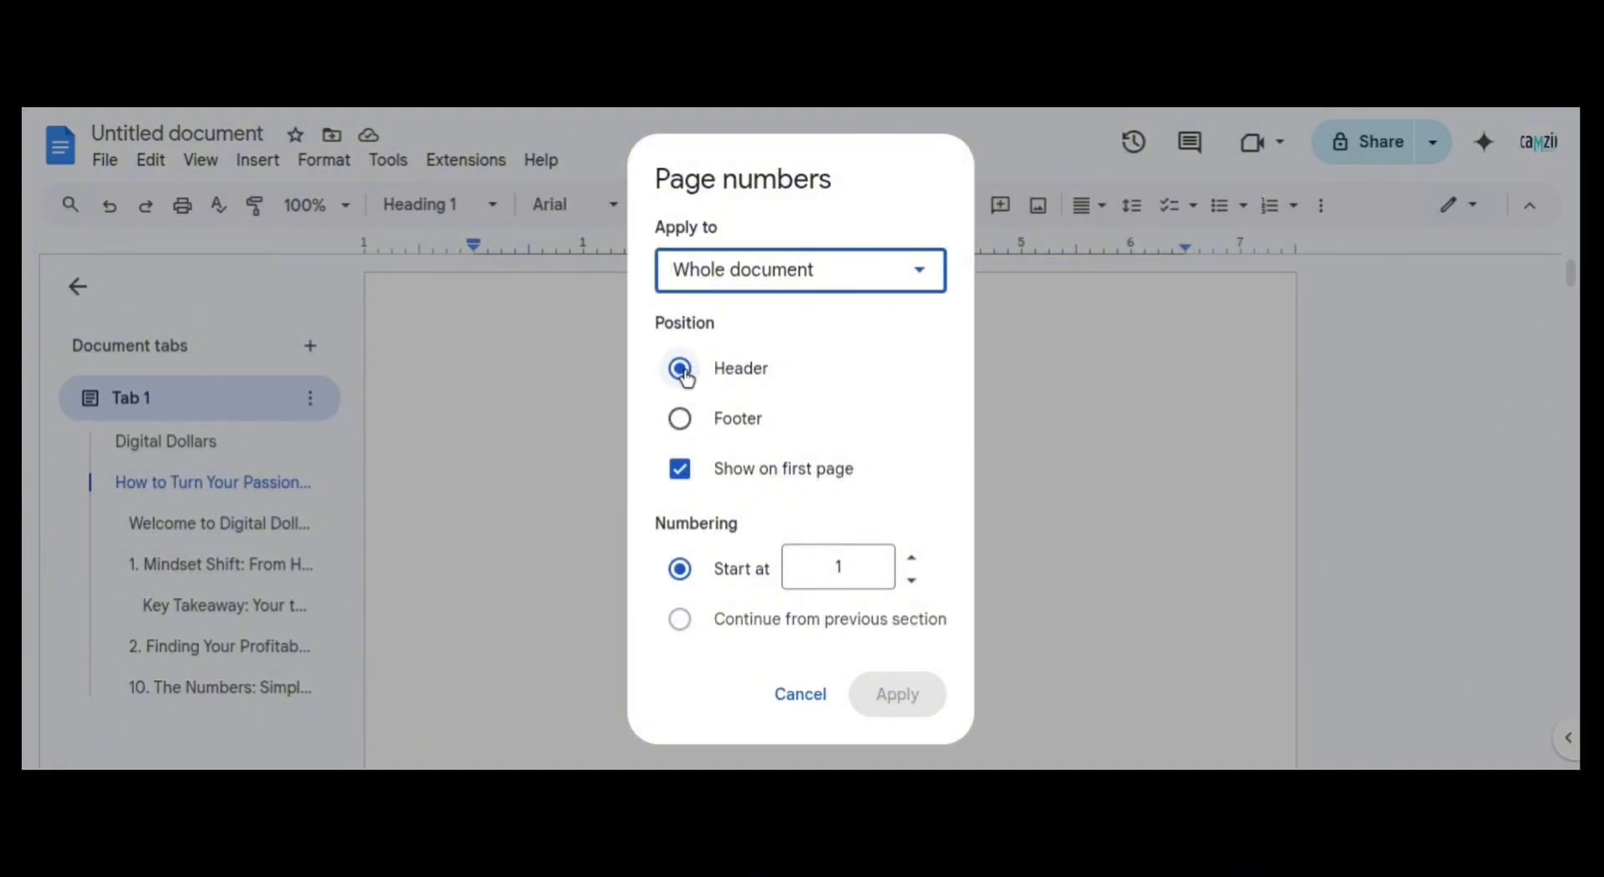
pyautogui.click(681, 420)
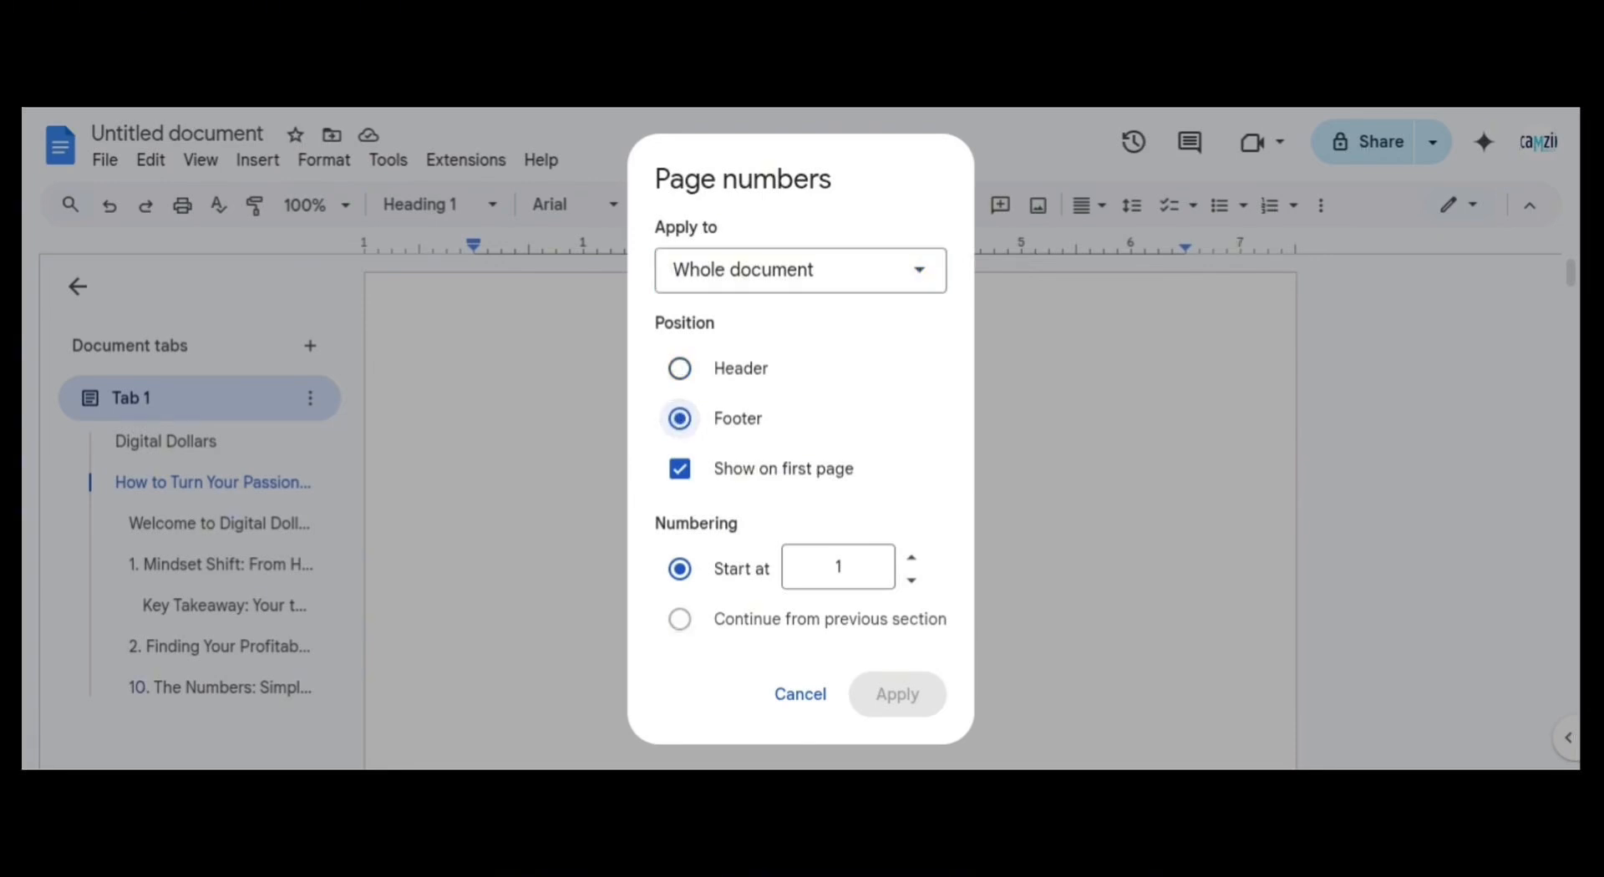
pyautogui.click(683, 473)
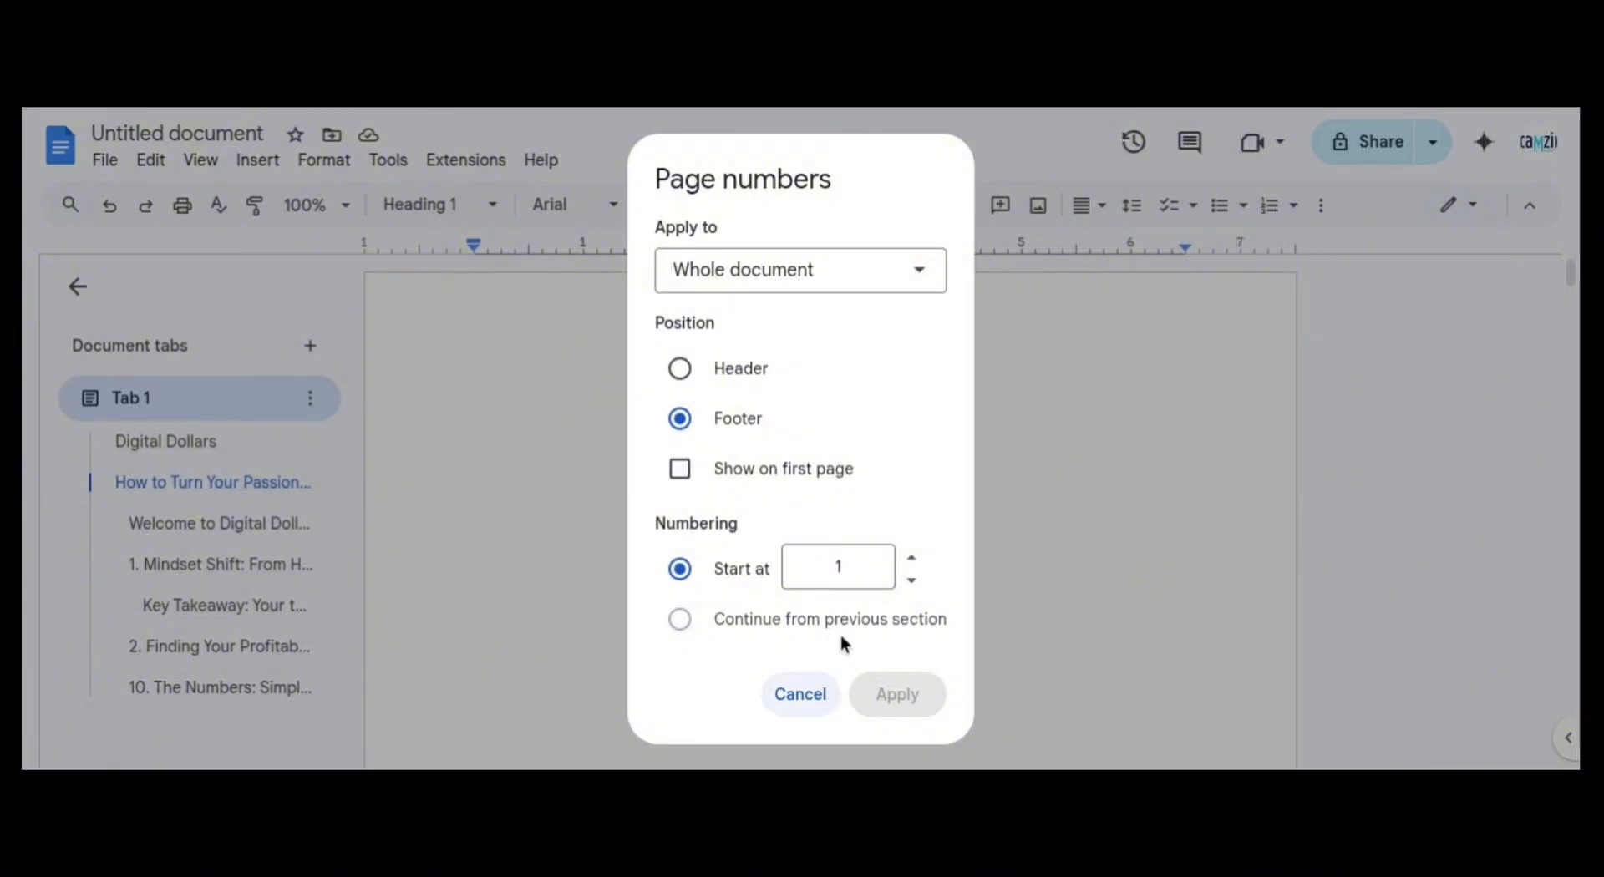
pyautogui.click(914, 582)
pyautogui.click(914, 571)
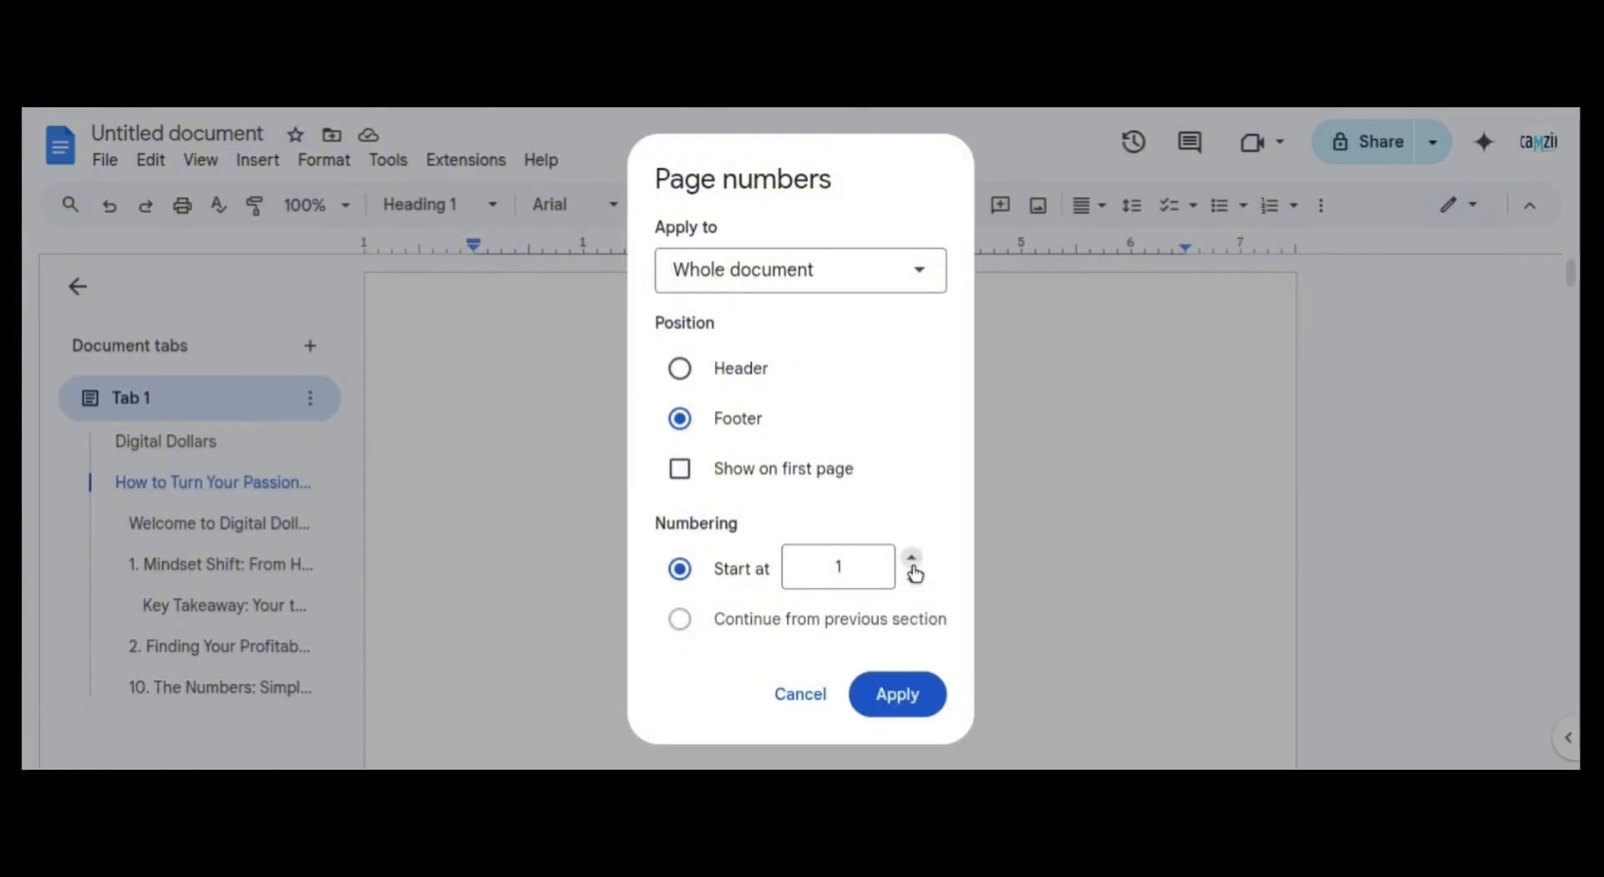
pyautogui.click(898, 706)
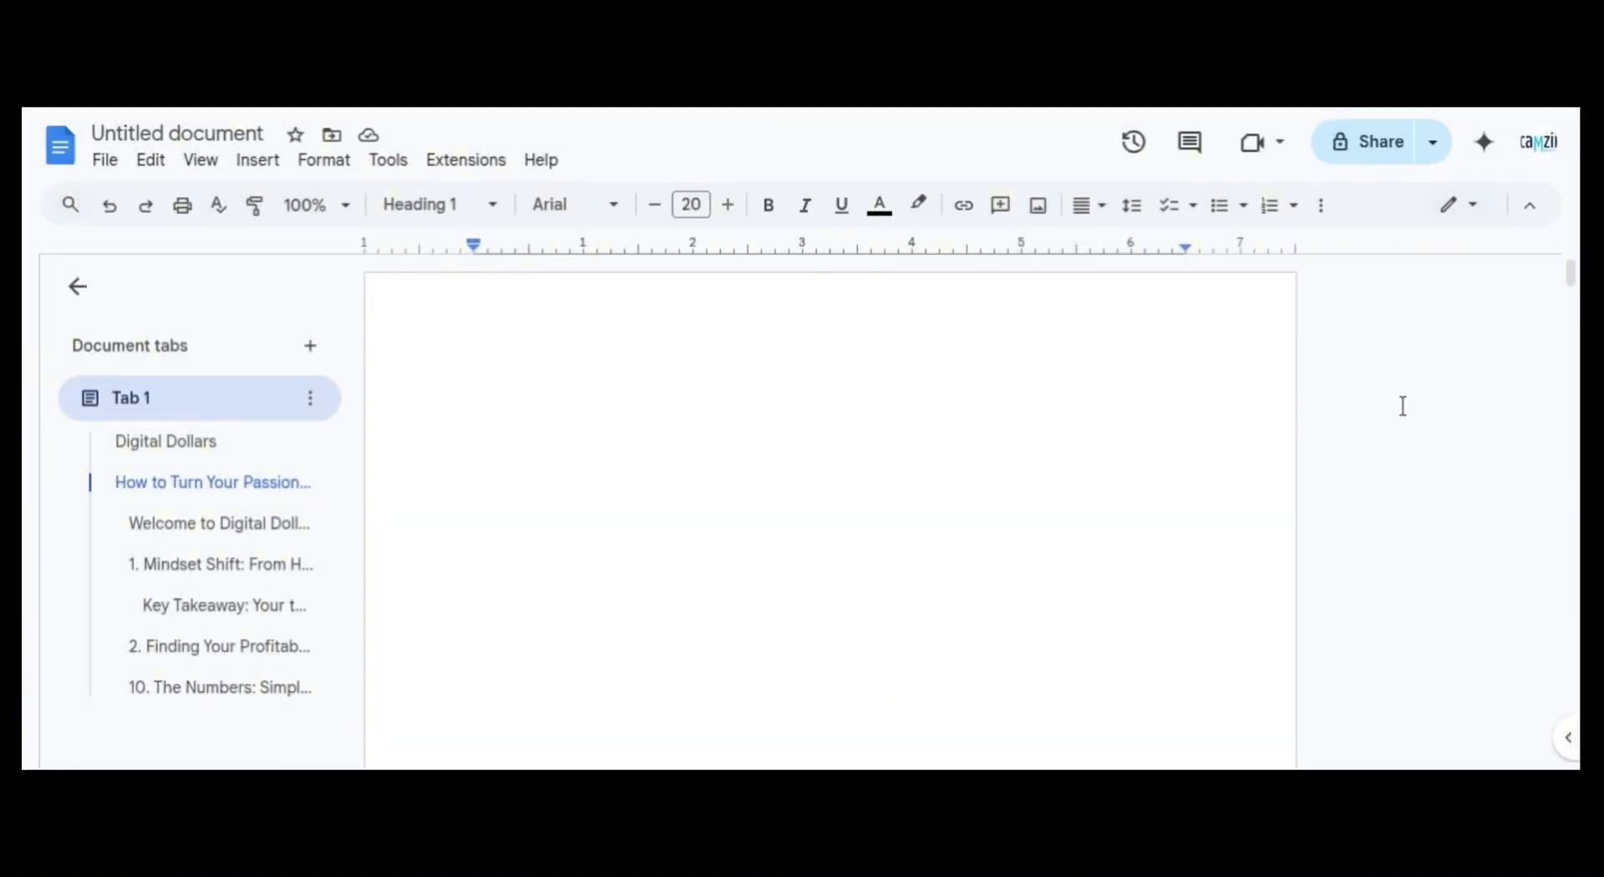
# Review the footers from the first page to the last to check where the page numbers appear
pyautogui.scroll(20, 1571, 300)
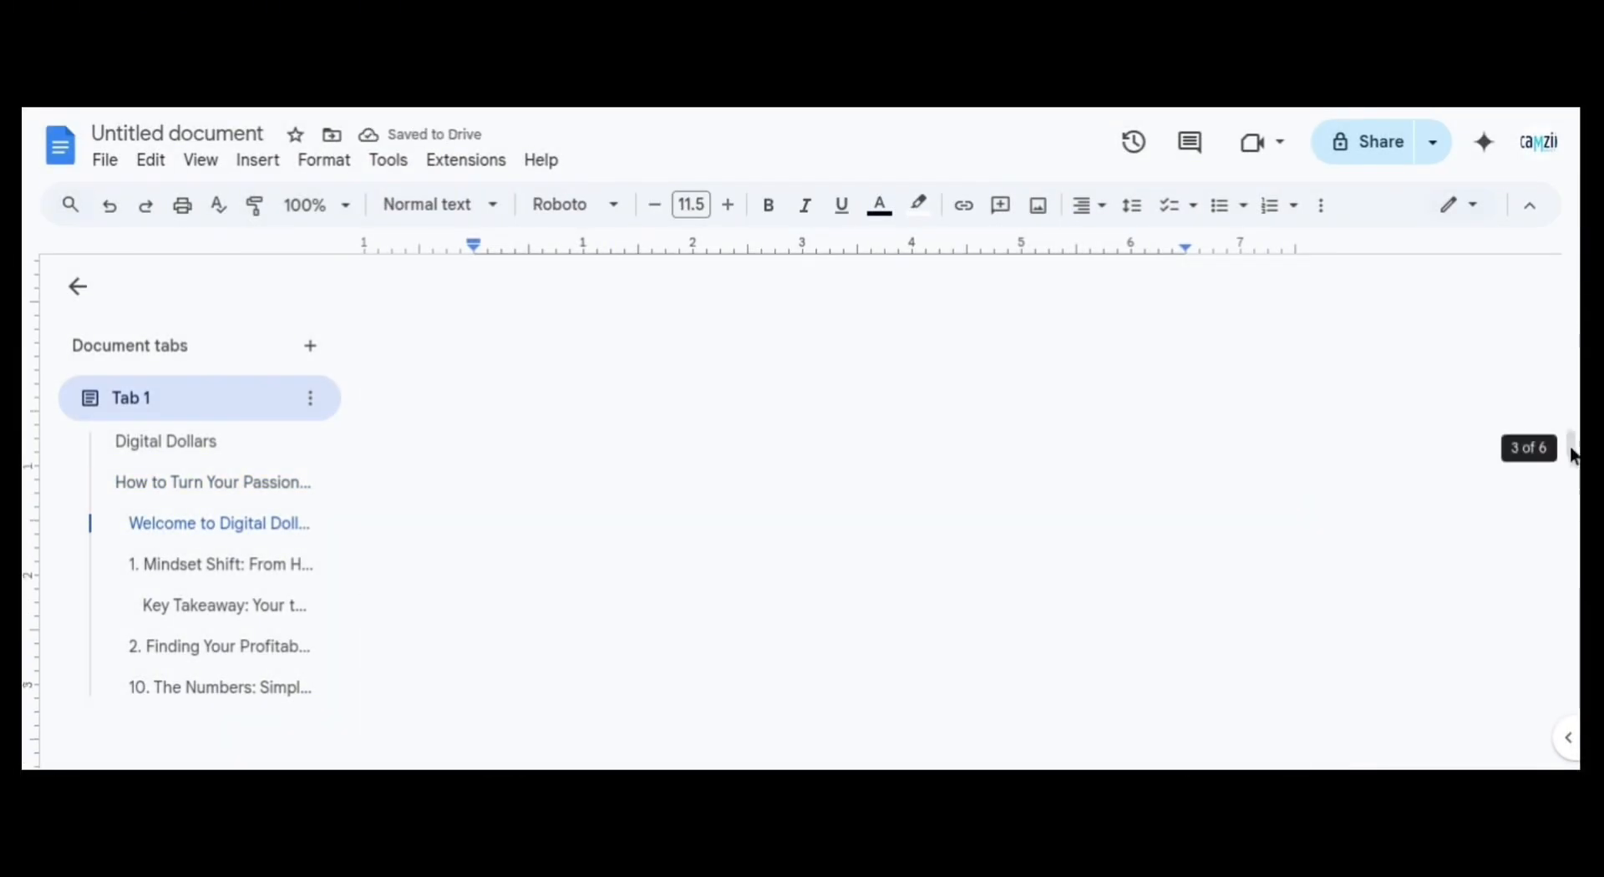
pyautogui.scroll(-20, 1574, 457)
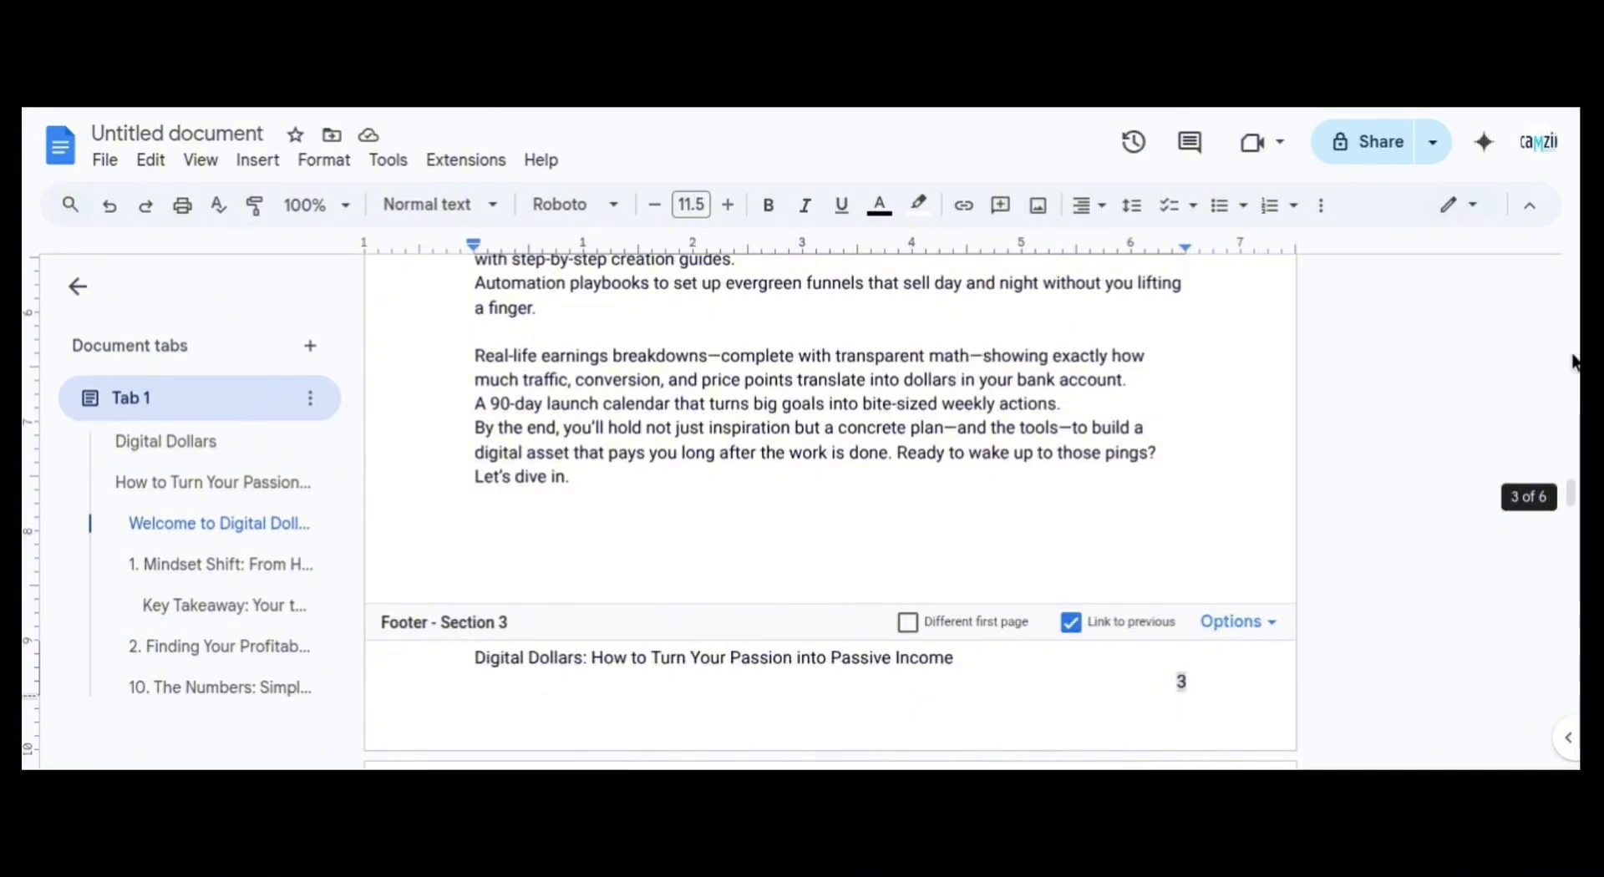
pyautogui.scroll(20, 1571, 494)
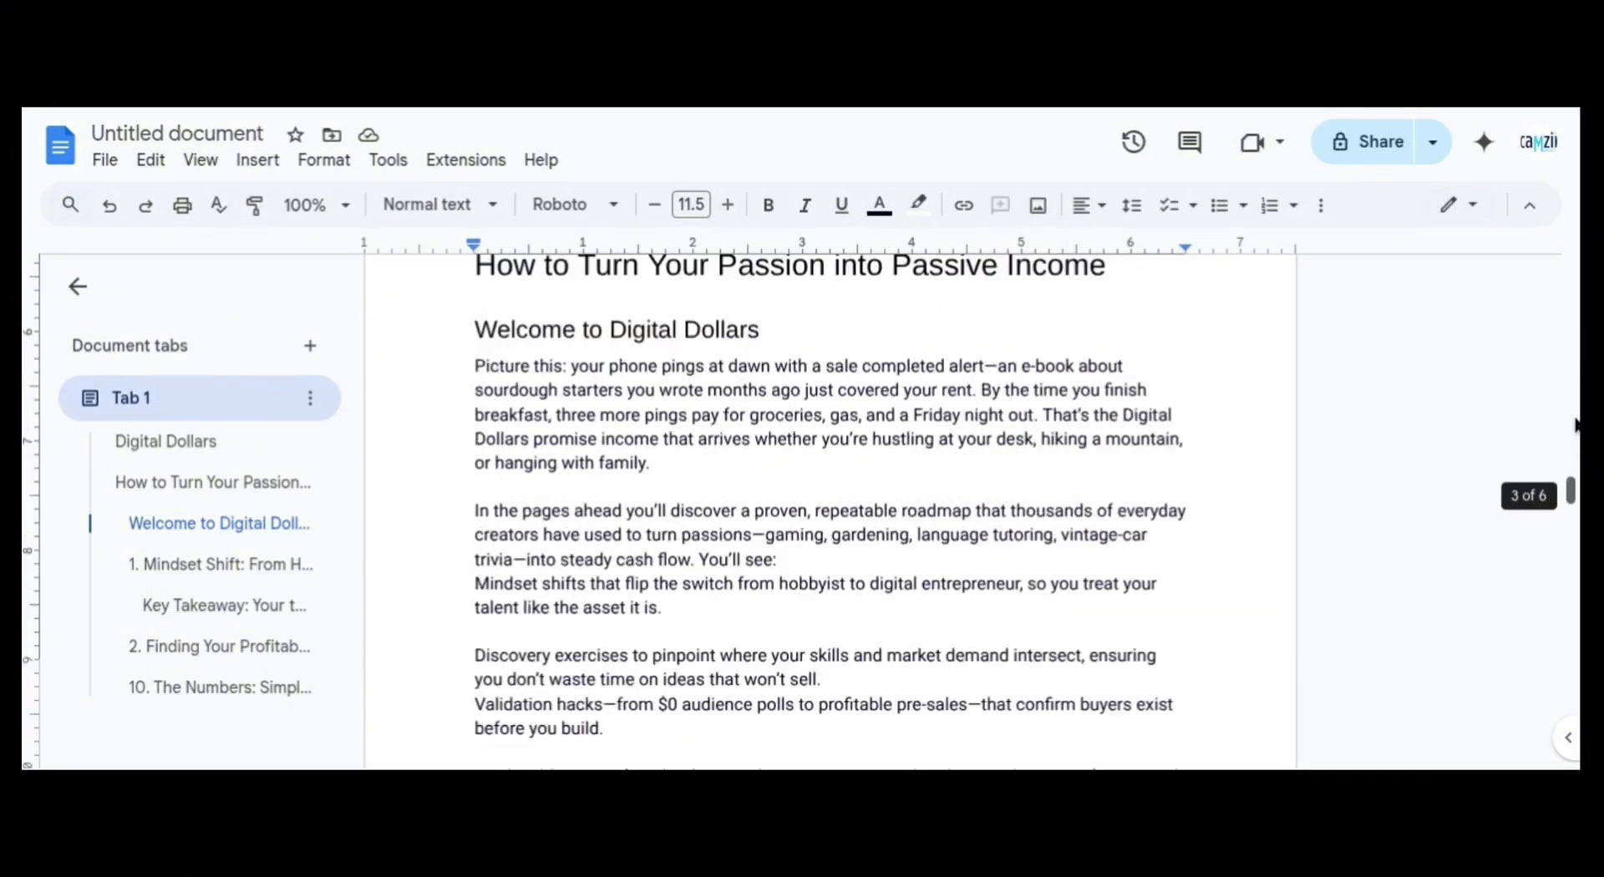
pyautogui.scroll(15, 1574, 322)
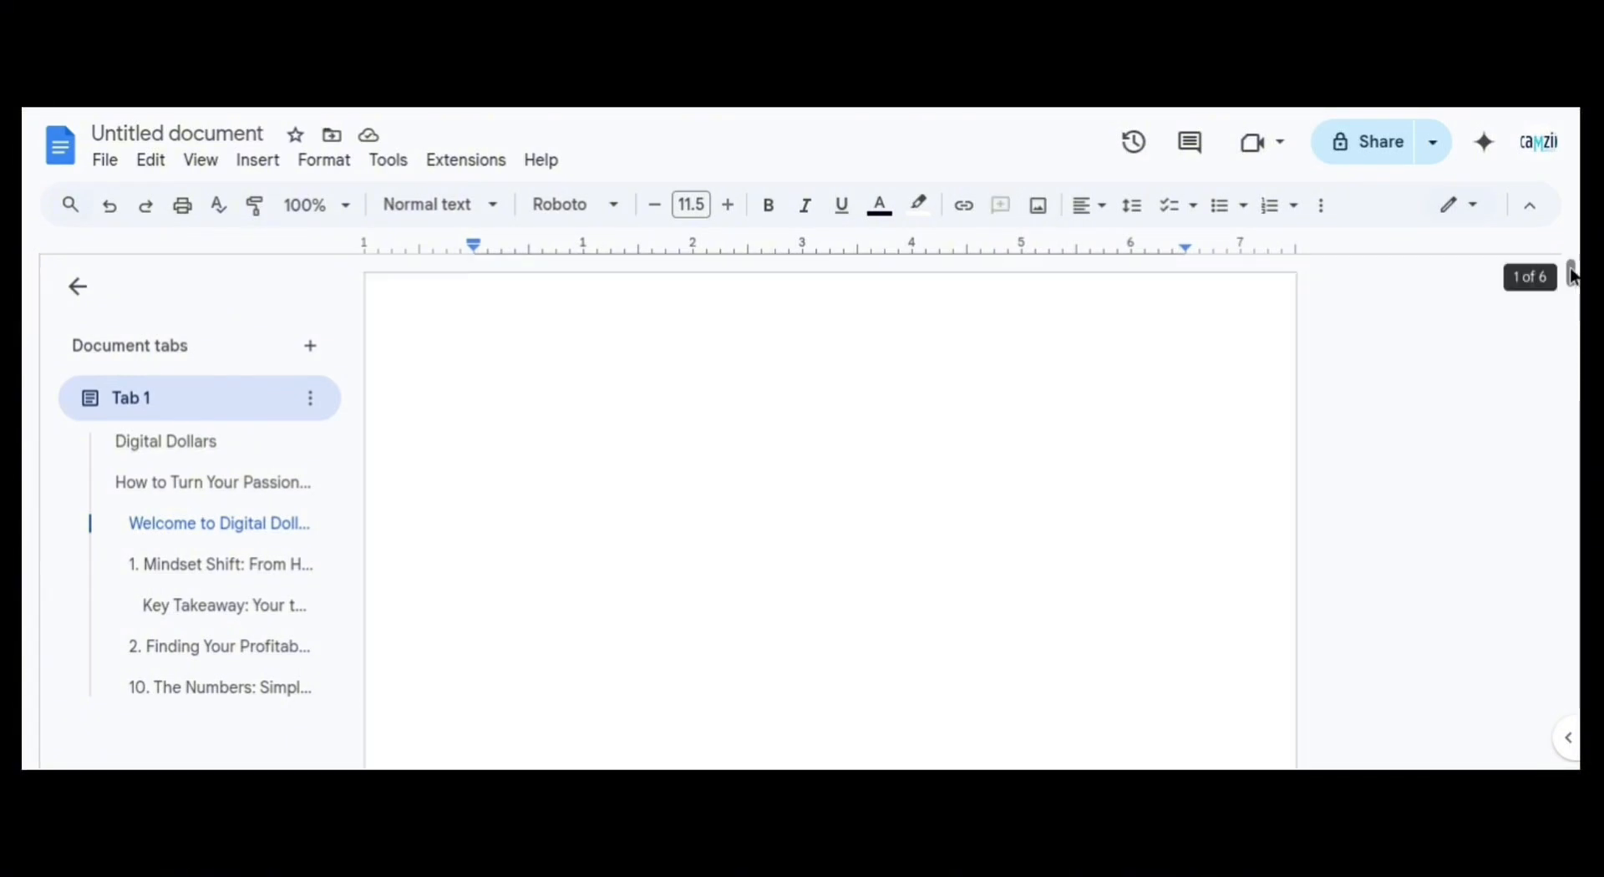
pyautogui.moveTo(1574, 288); pyautogui.dragTo(1574, 451)
pyautogui.moveTo(1574, 470); pyautogui.dragTo(1571, 752)
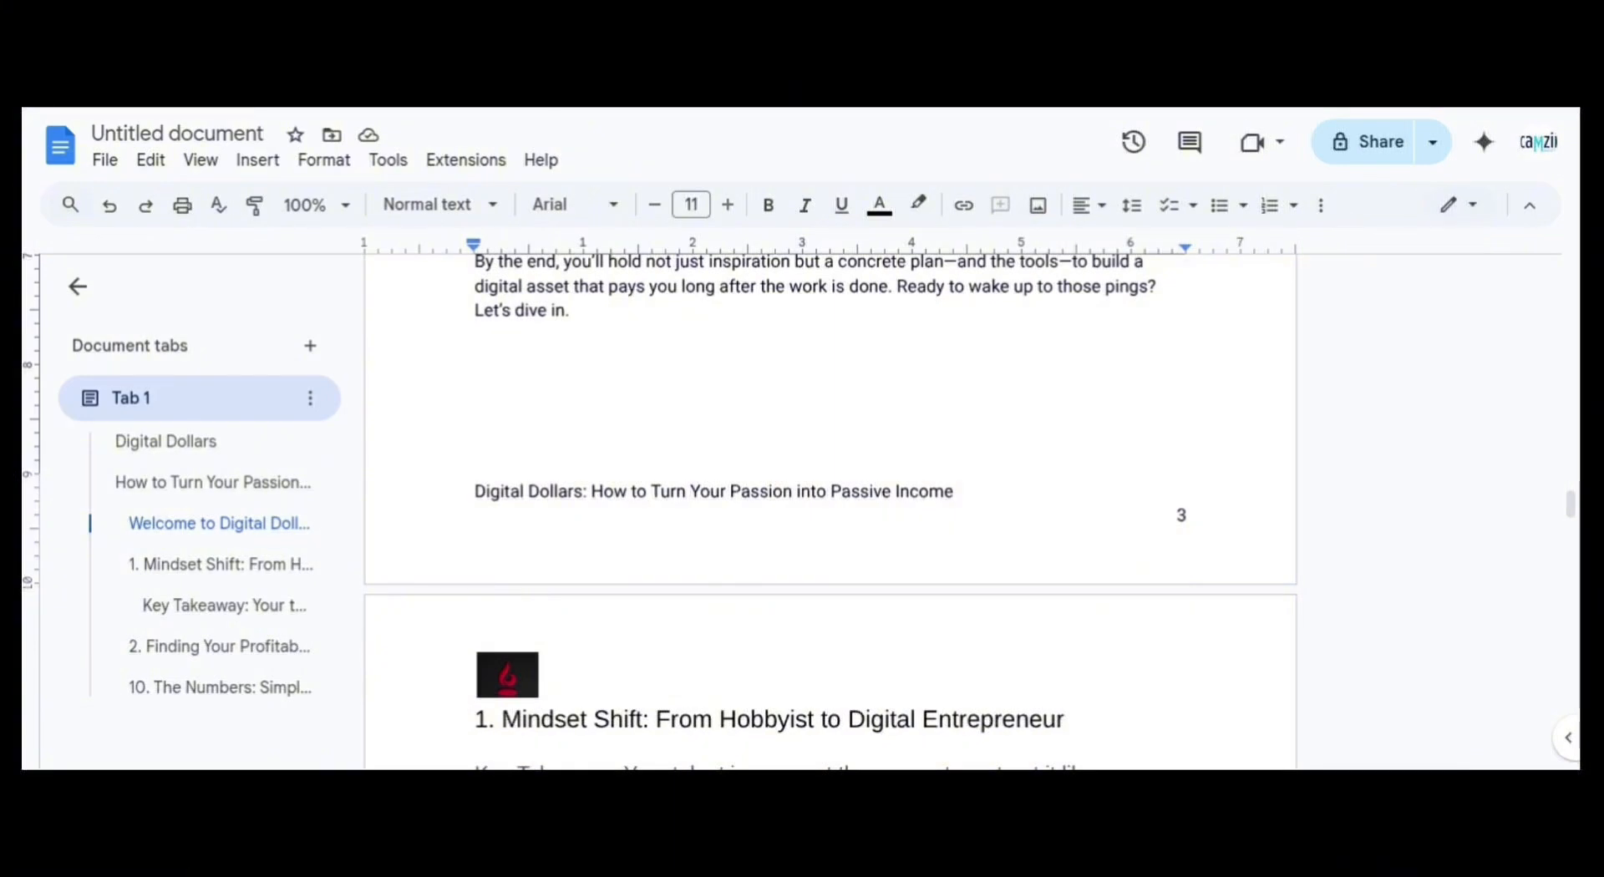
pyautogui.click(476, 492)
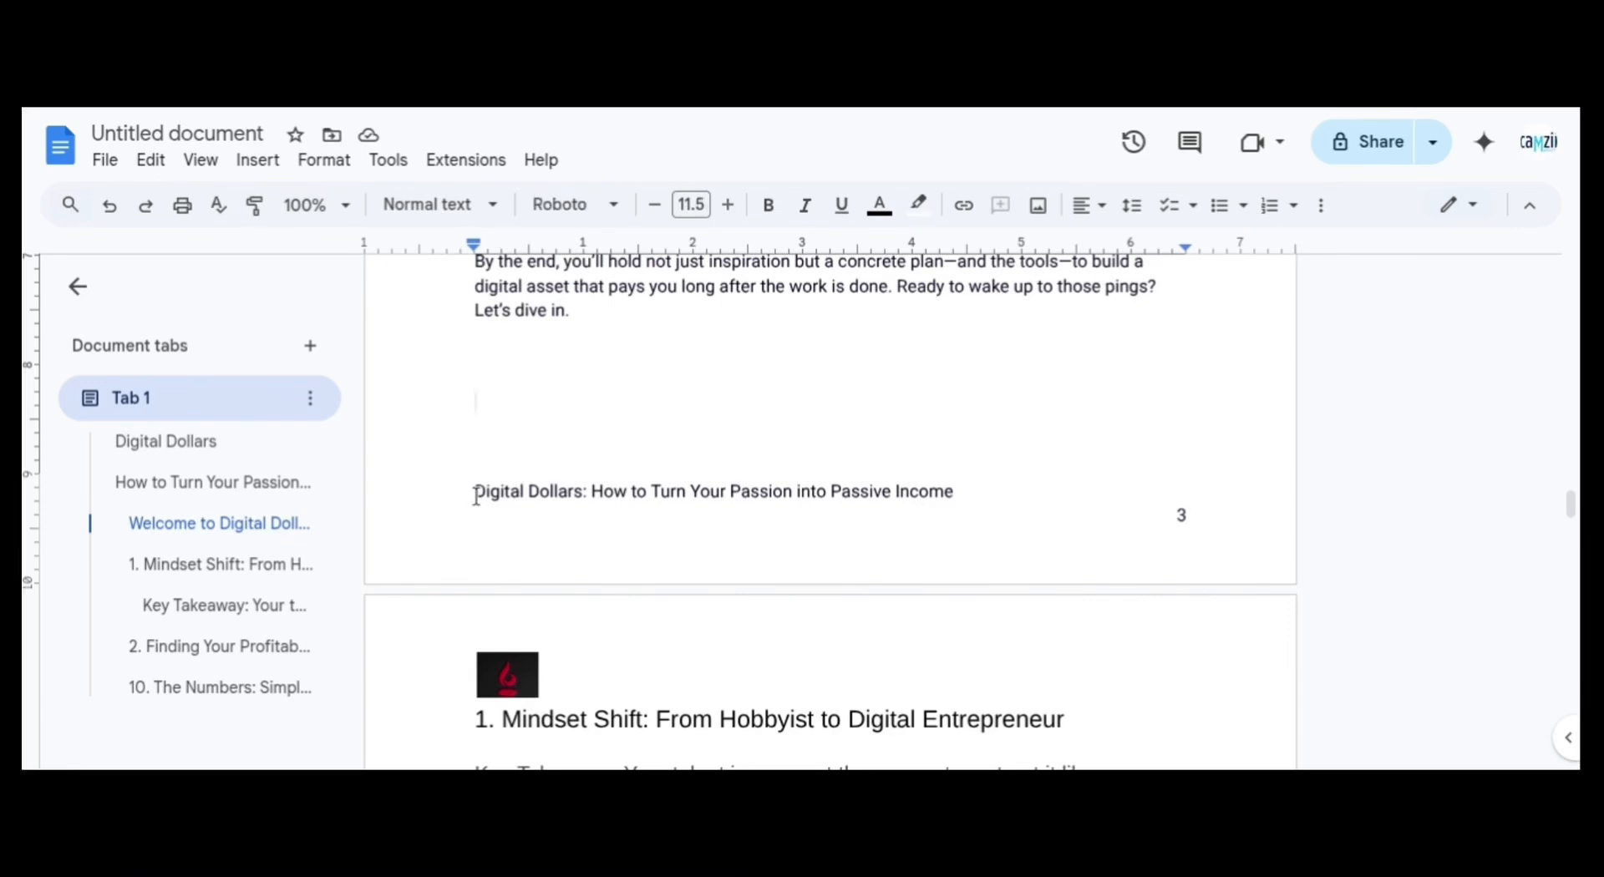
# Insert a horizontal line above the book title text in the Section 3 footer and close the footer
pyautogui.doubleClick(587, 511)
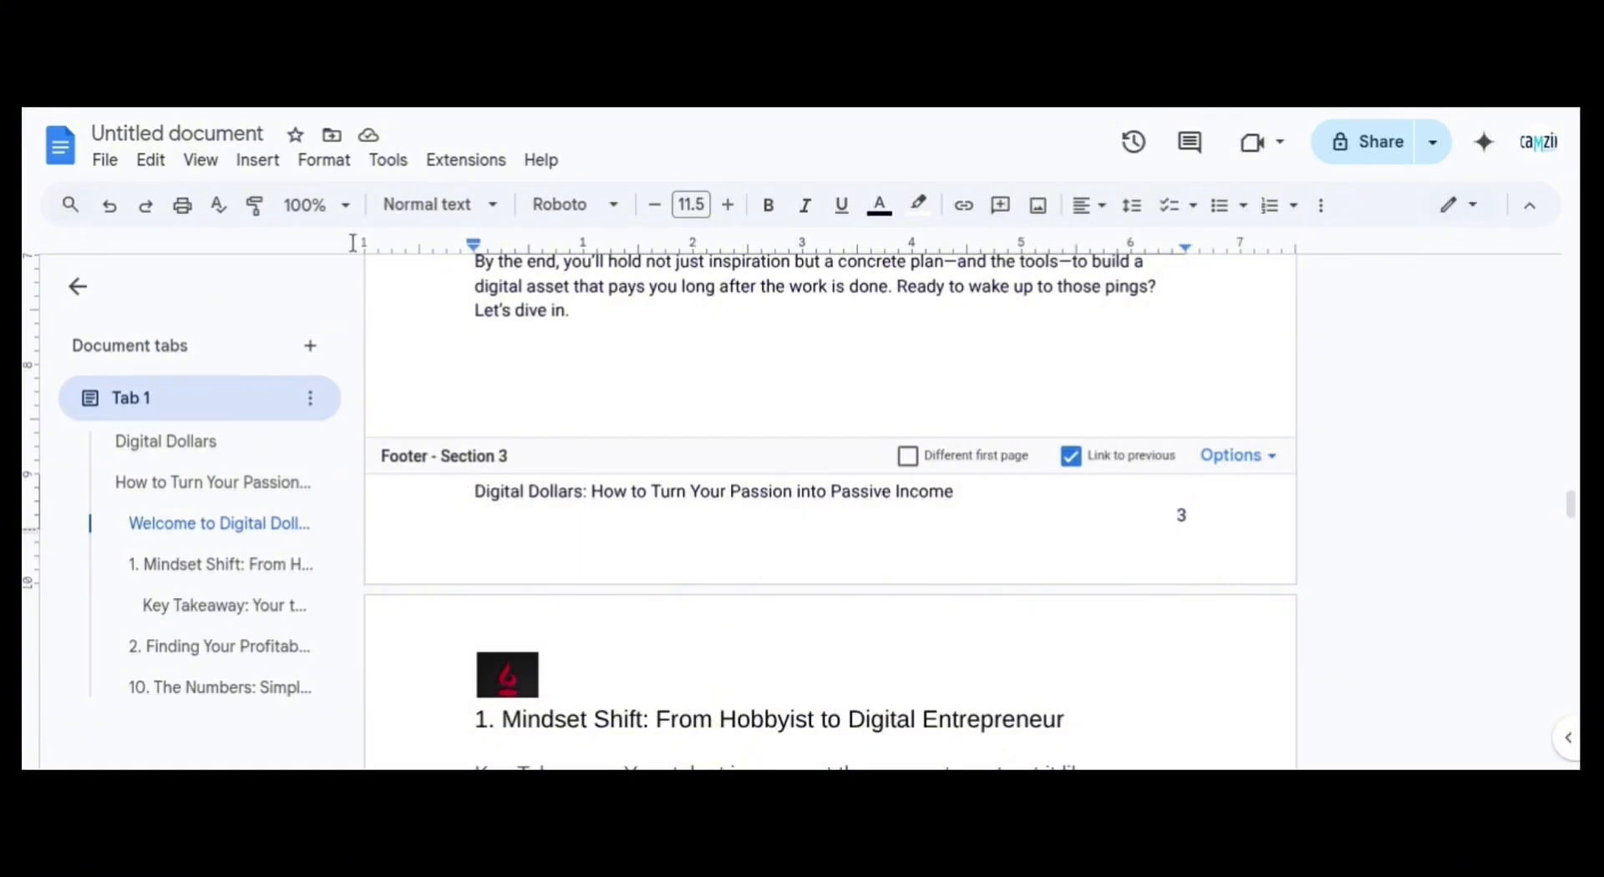
pyautogui.click(255, 159)
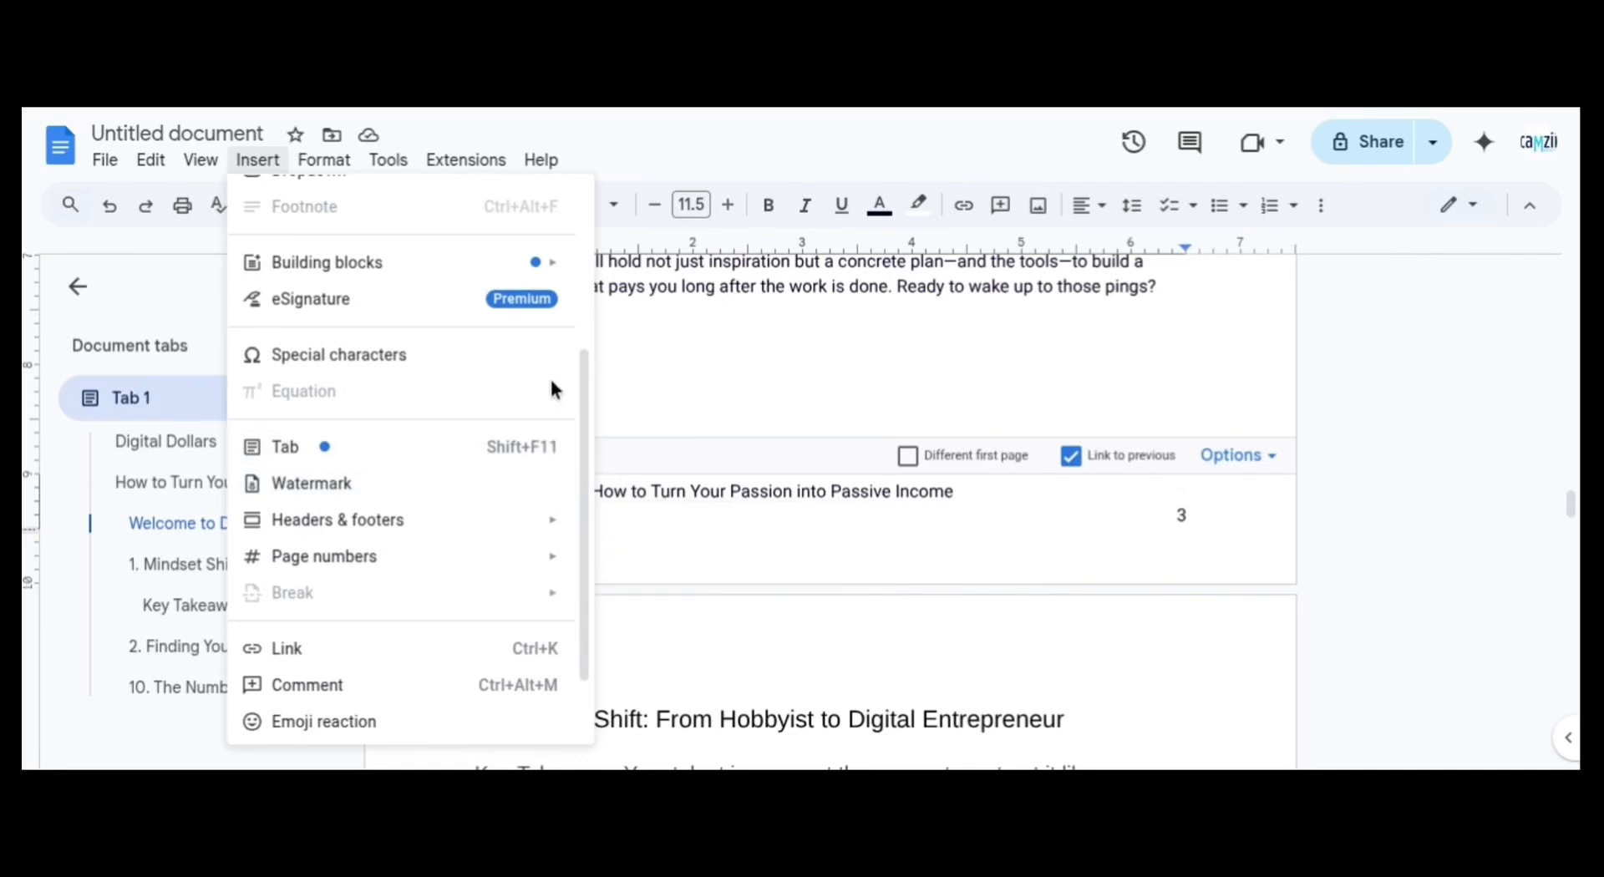
pyautogui.scroll(3, 583, 391)
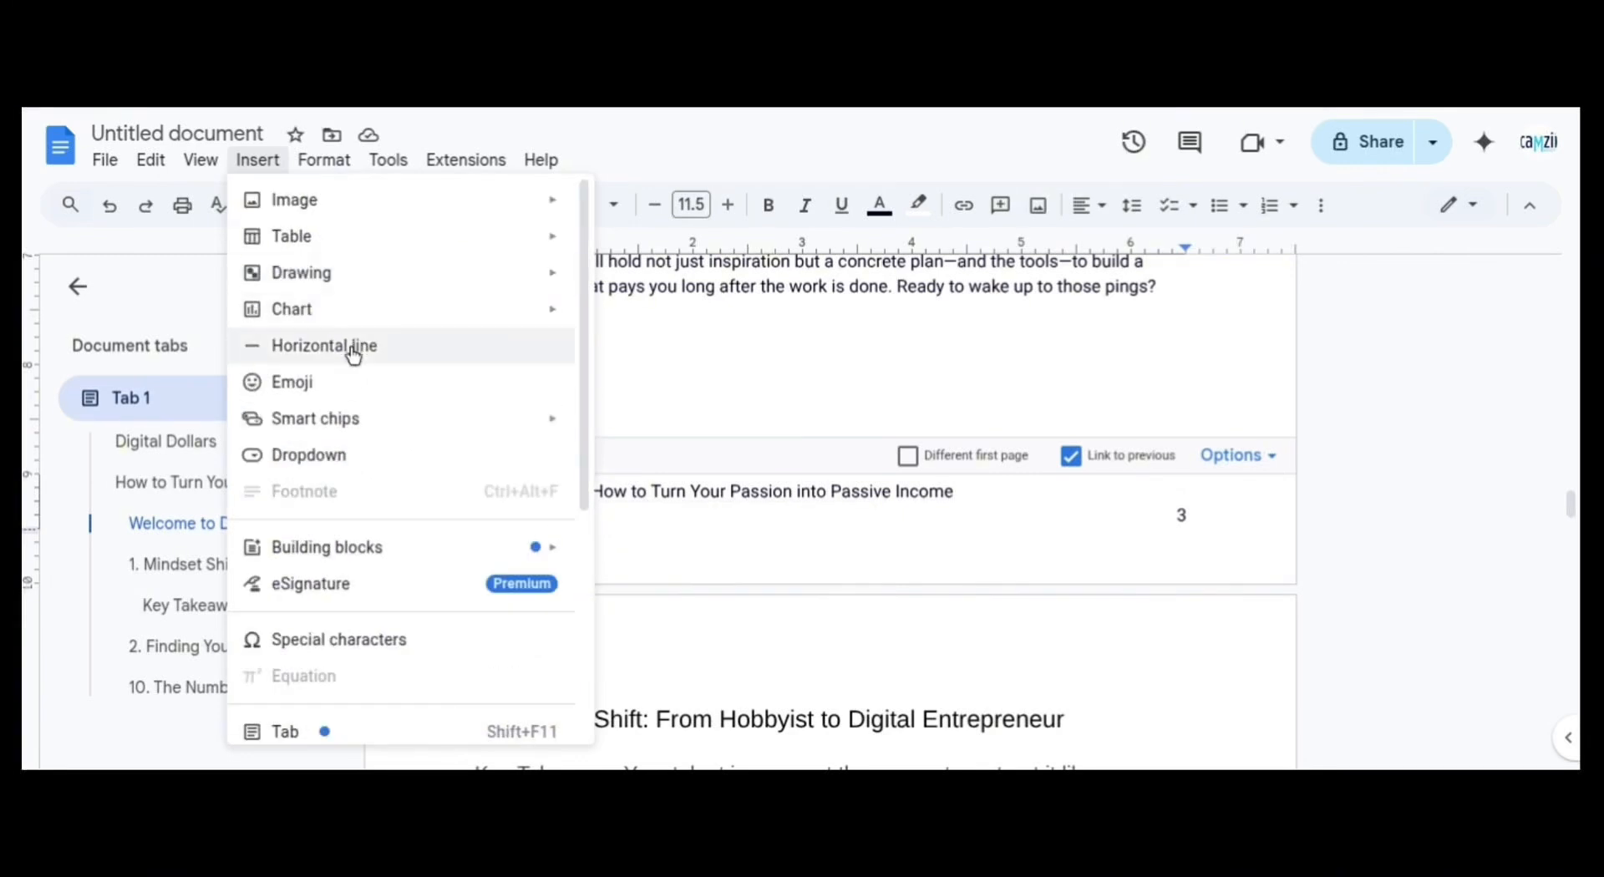
pyautogui.click(350, 348)
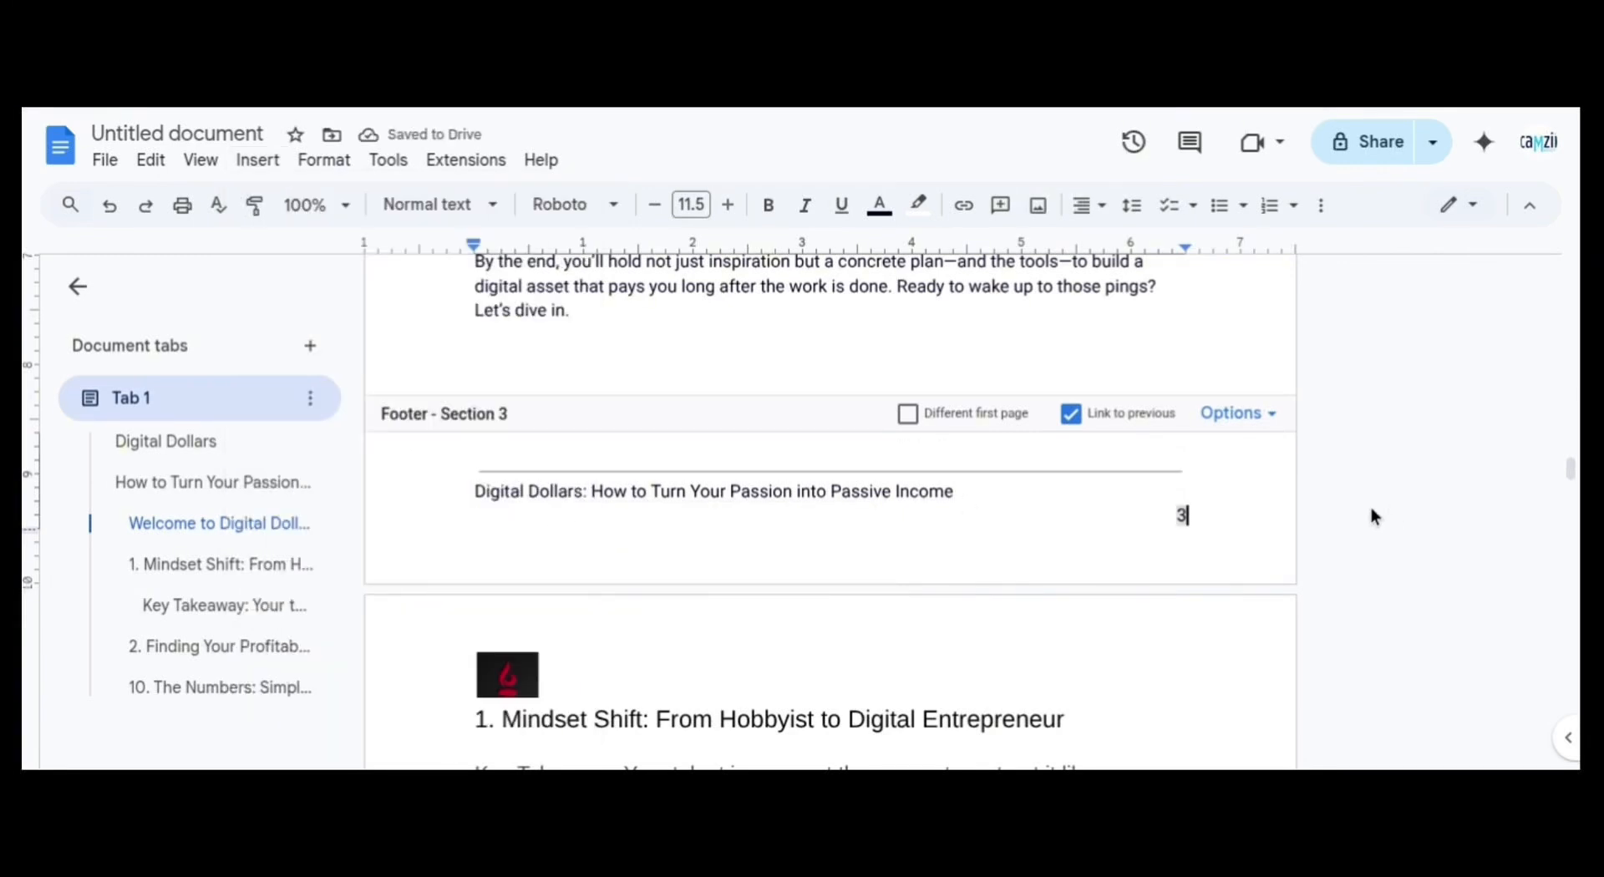
pyautogui.click(1425, 545)
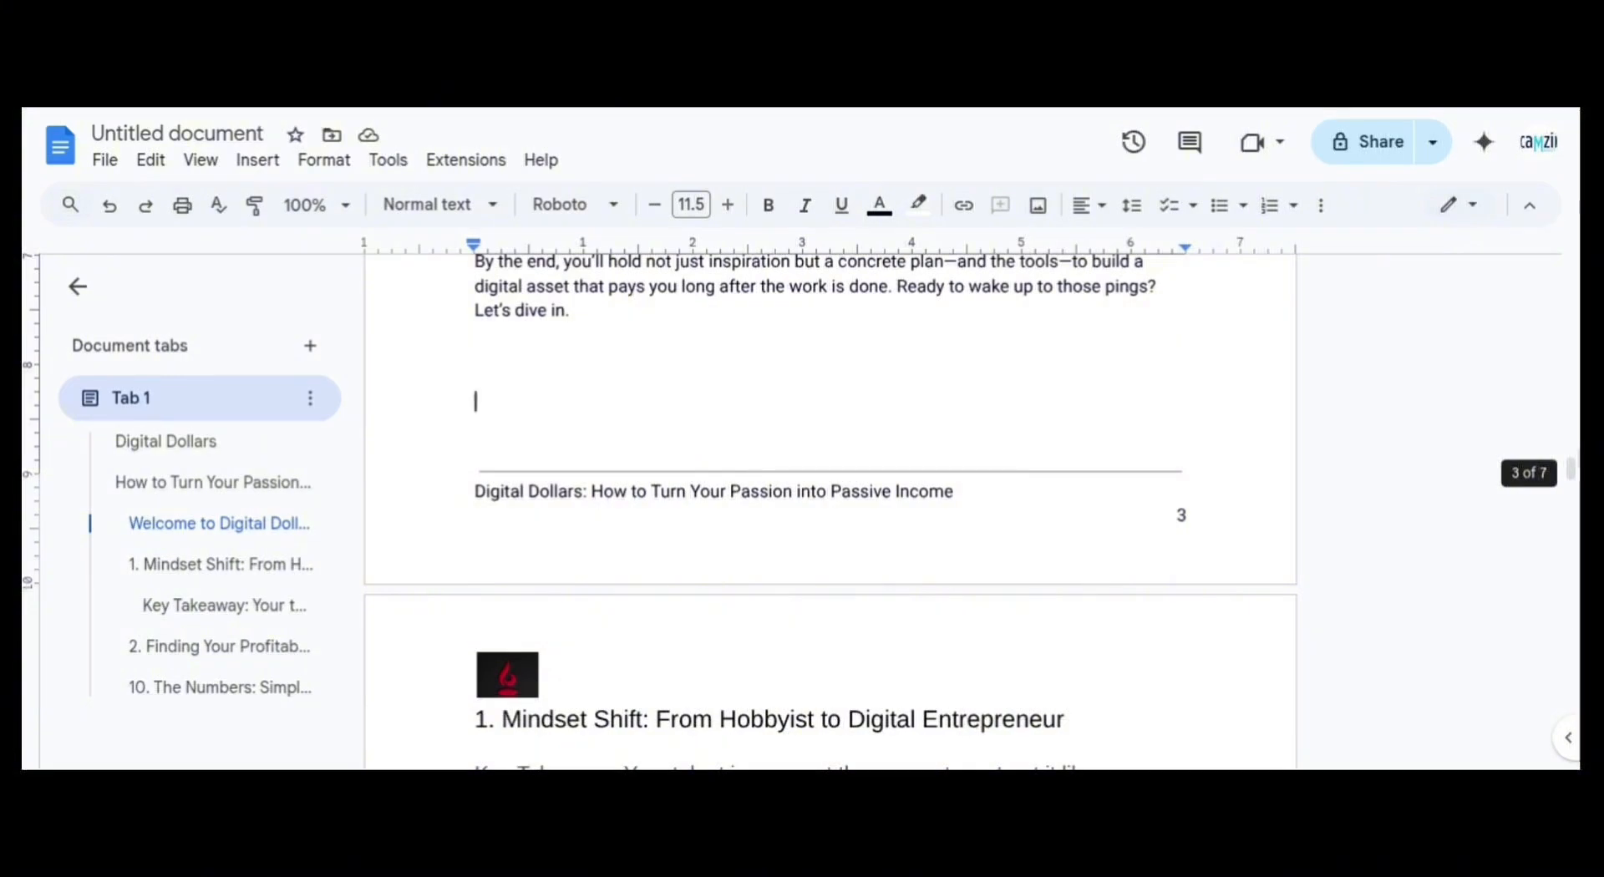
pyautogui.moveTo(1570, 468); pyautogui.dragTo(1570, 609)
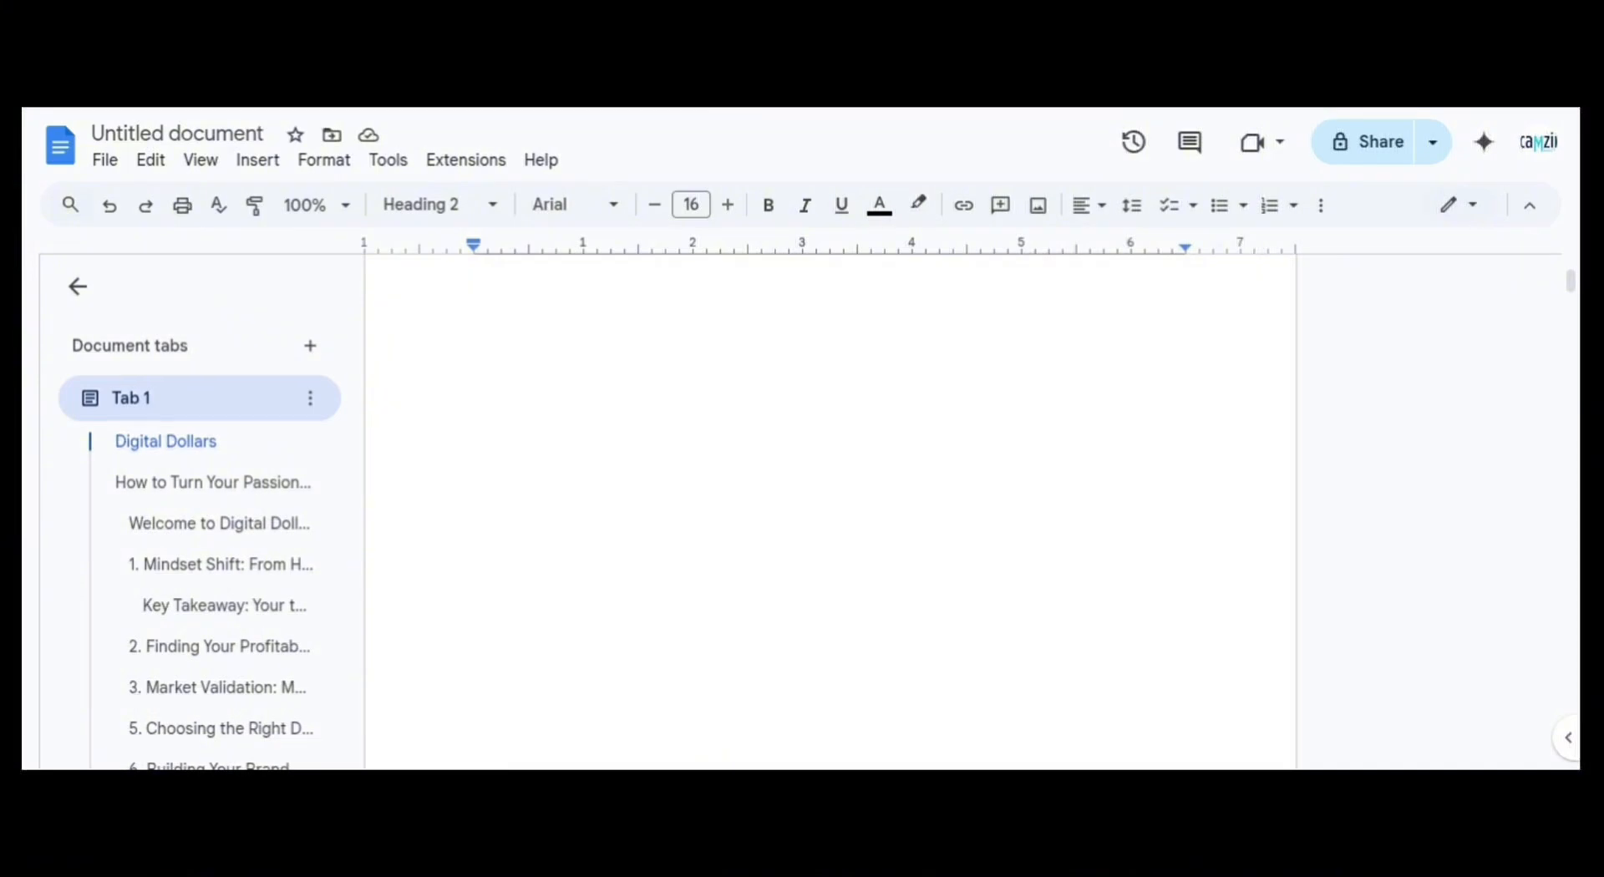
pyautogui.click(262, 165)
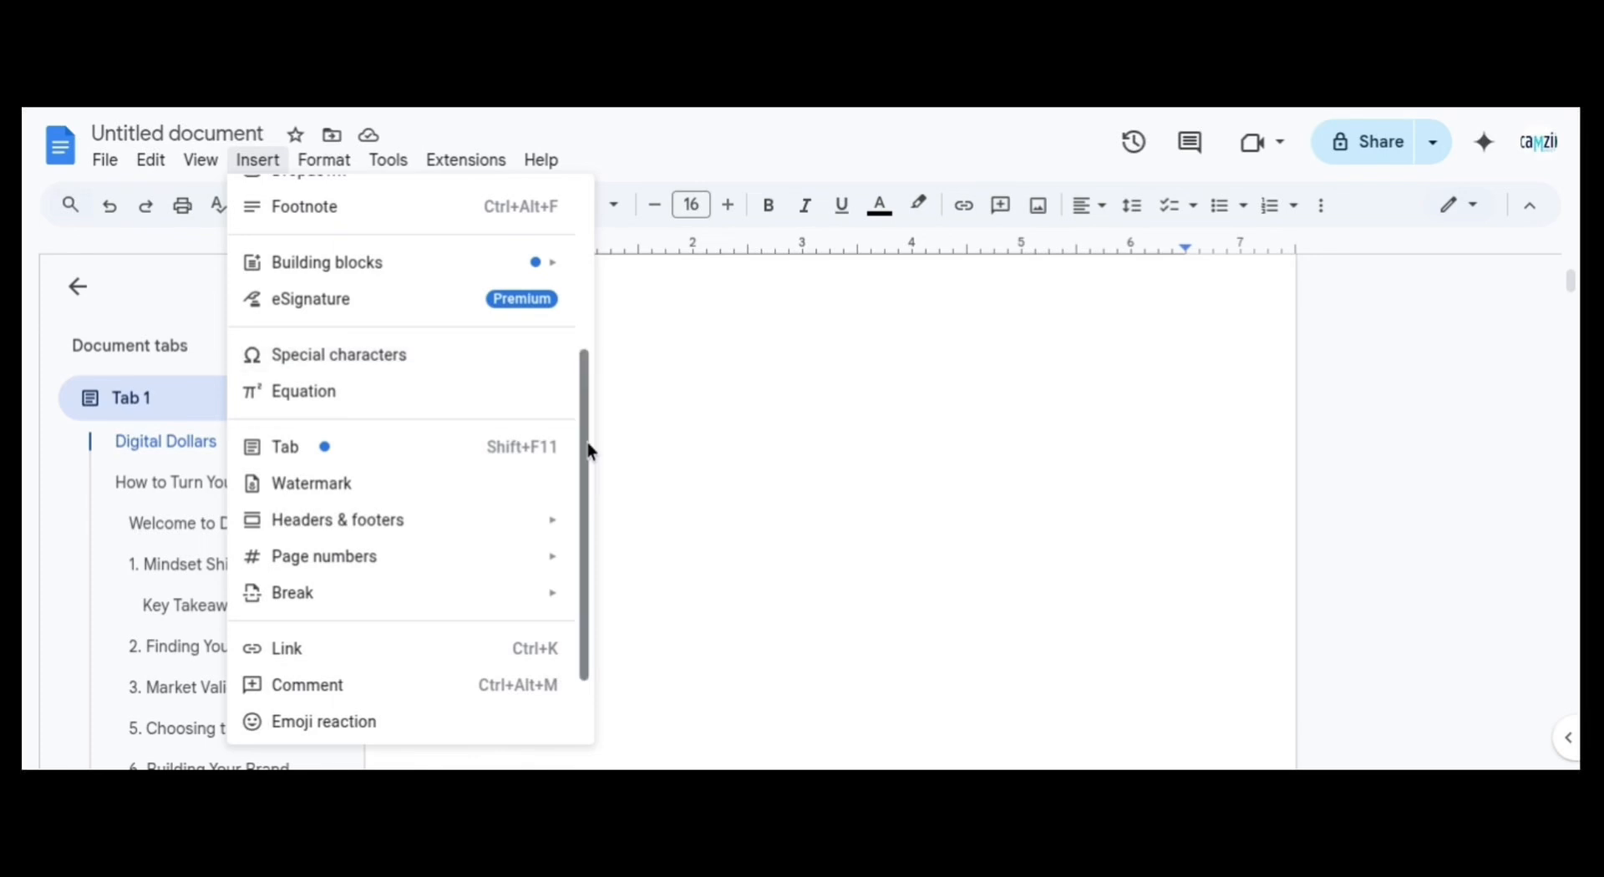
pyautogui.scroll(-2, 589, 451)
pyautogui.click(819, 602)
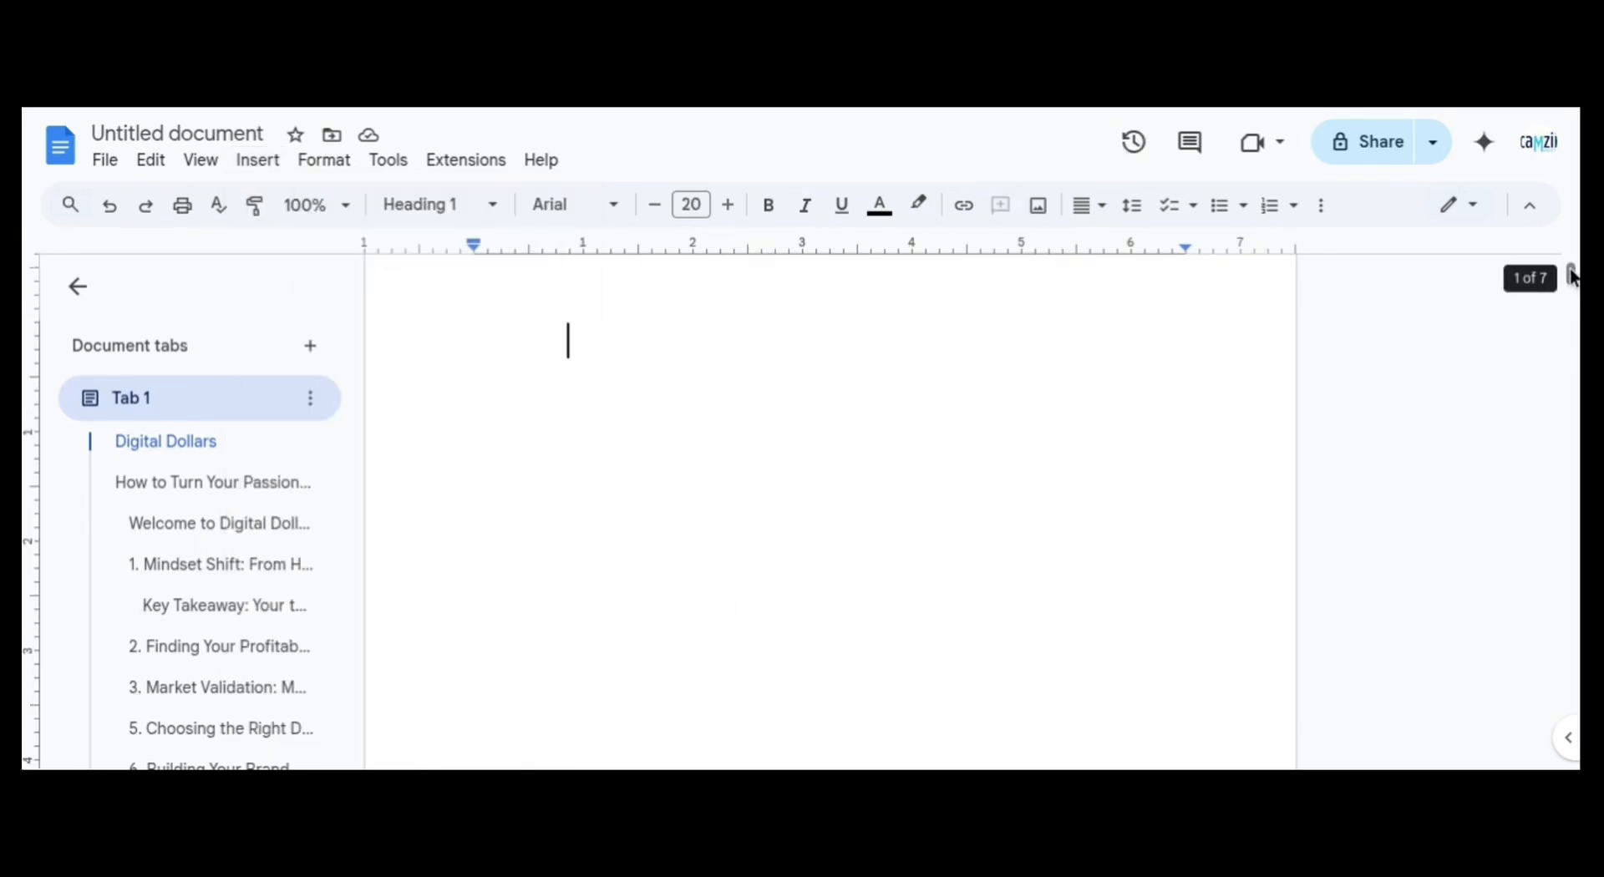
# Insert a plain-text table of contents with page numbers on the blank second page
pyautogui.moveTo(1572, 278); pyautogui.dragTo(1569, 337)
pyautogui.click(502, 497)
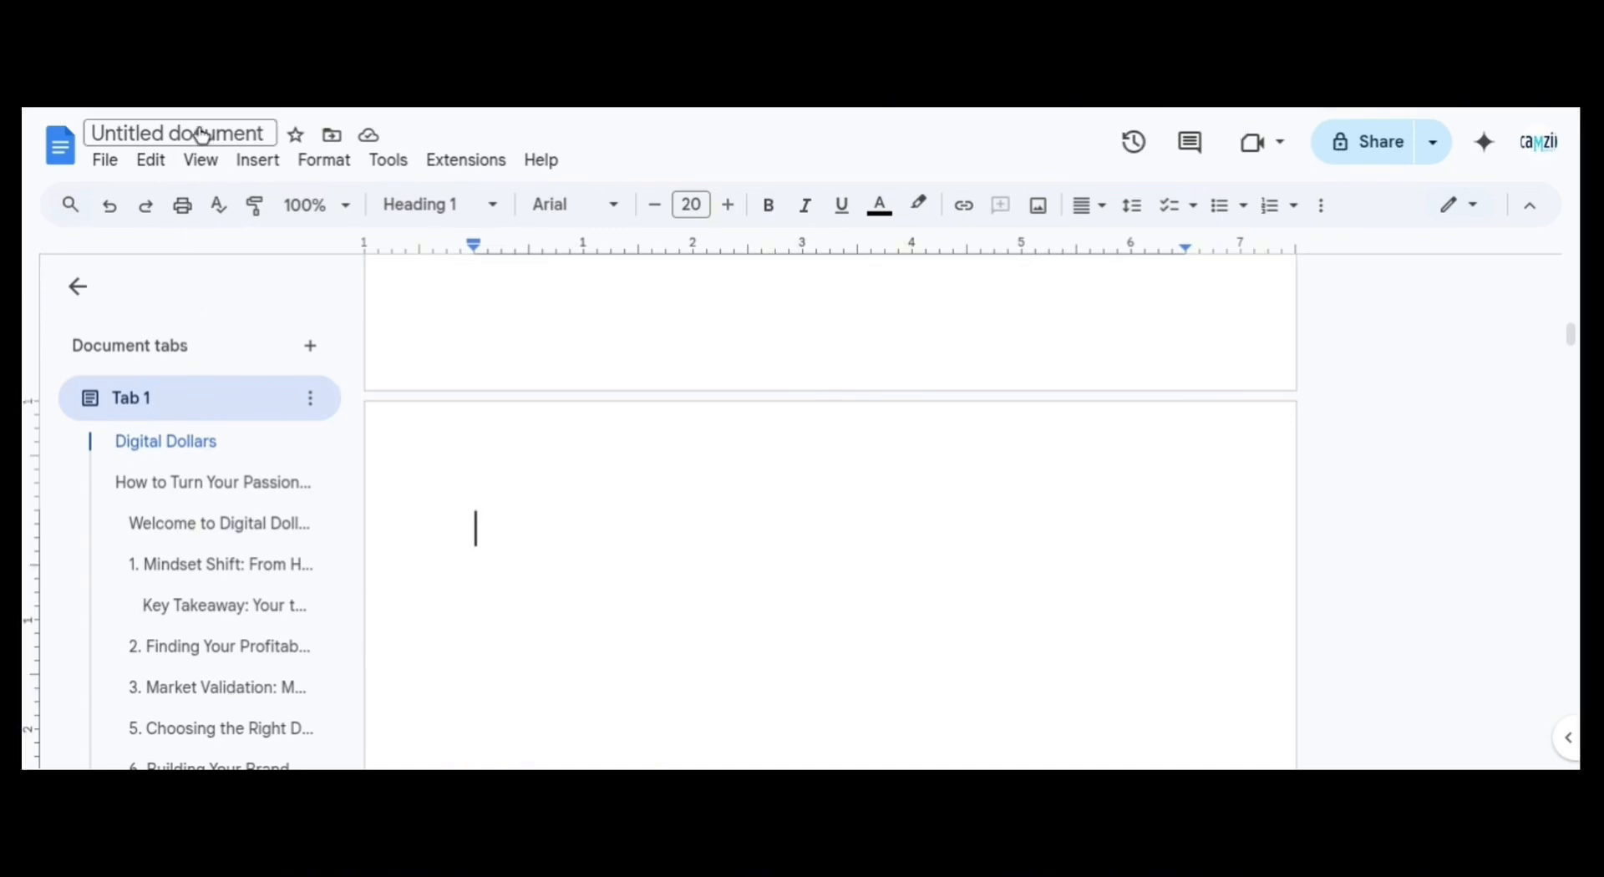
pyautogui.click(256, 163)
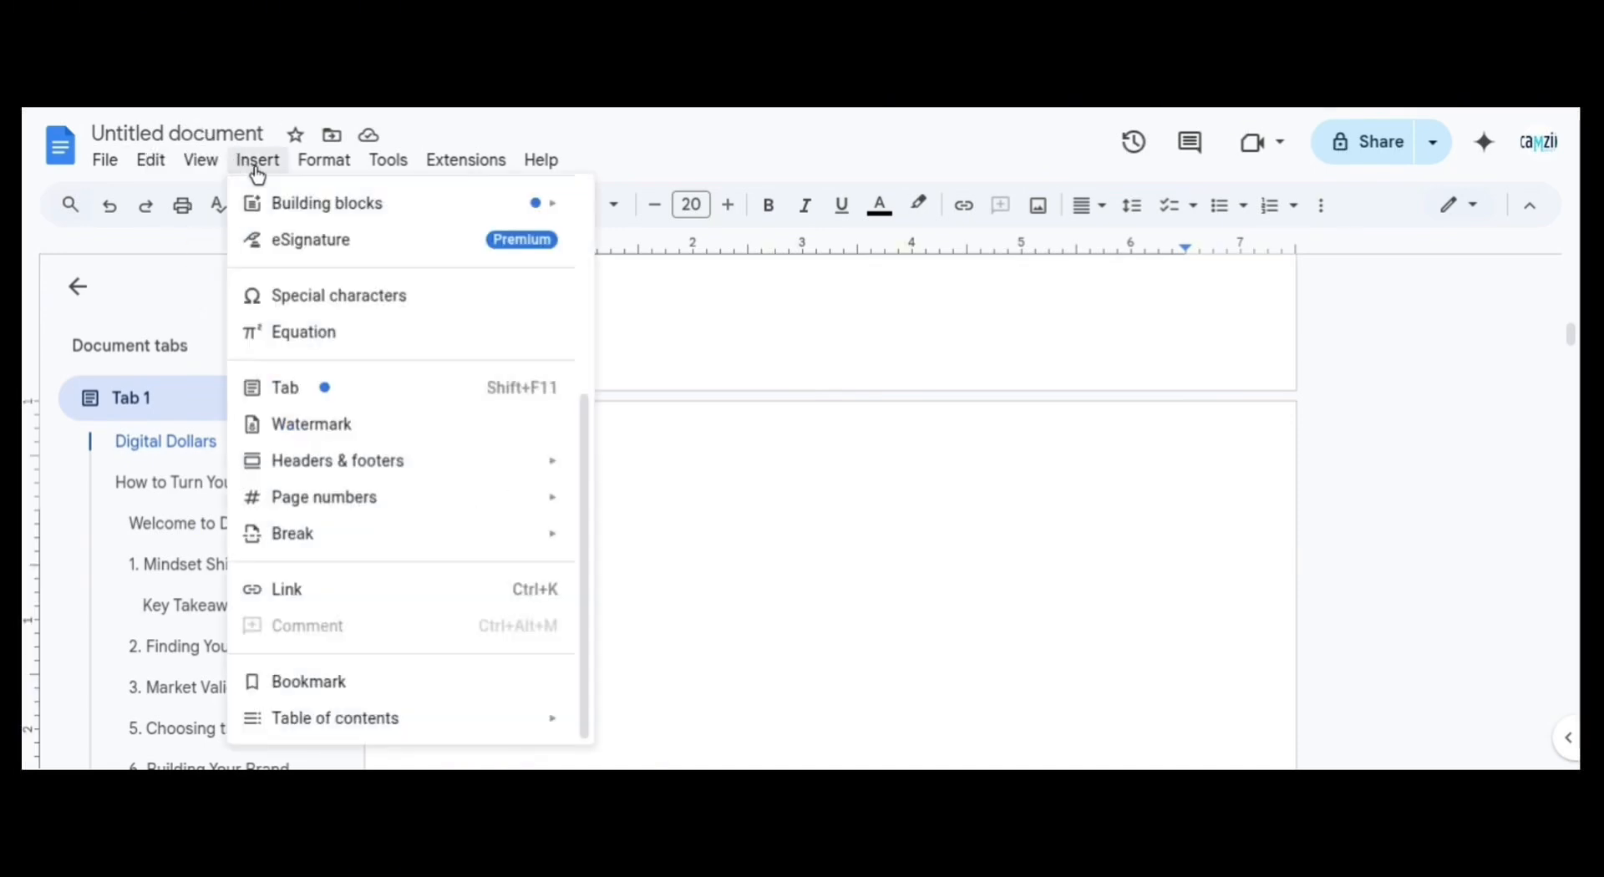
pyautogui.moveTo(383, 733)
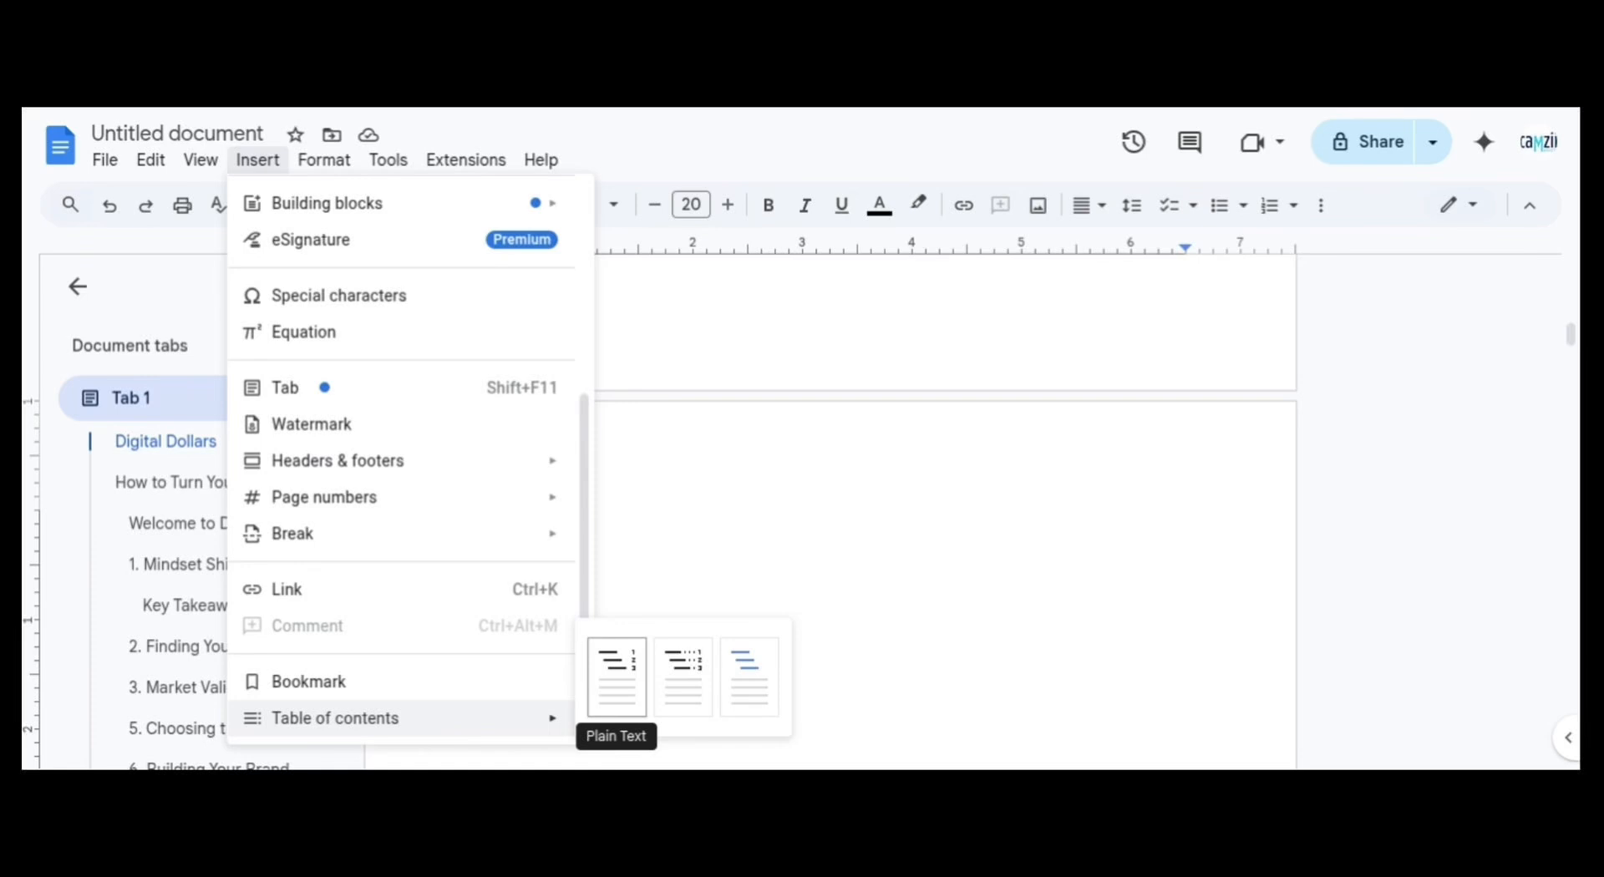
pyautogui.click(617, 678)
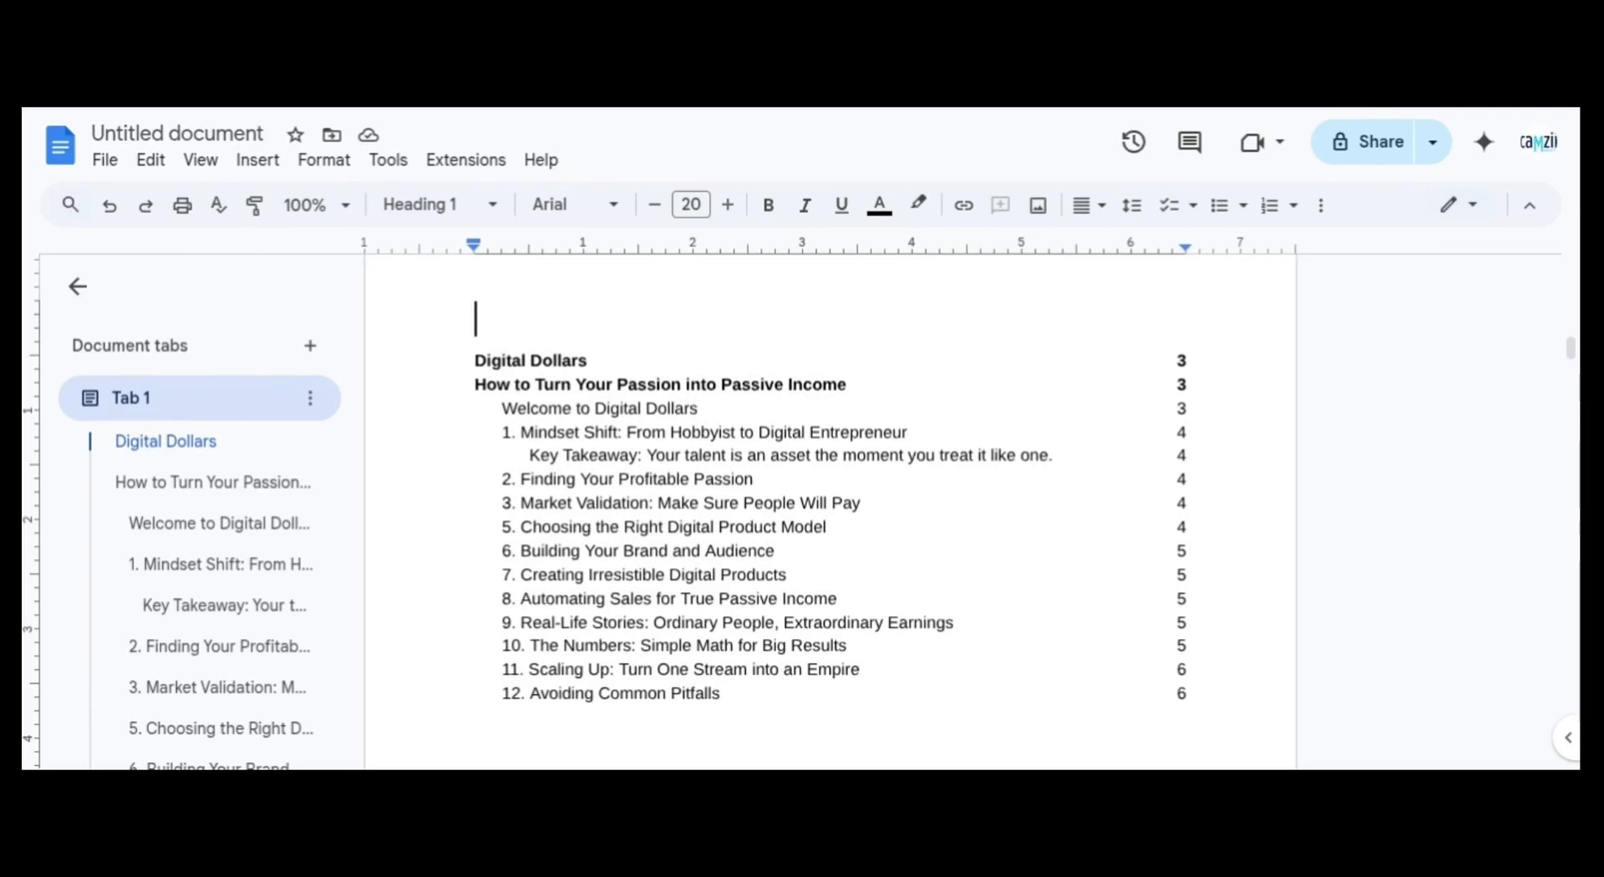
# Add the title "Table of Content" on the line above the table of contents
pyautogui.write('T')
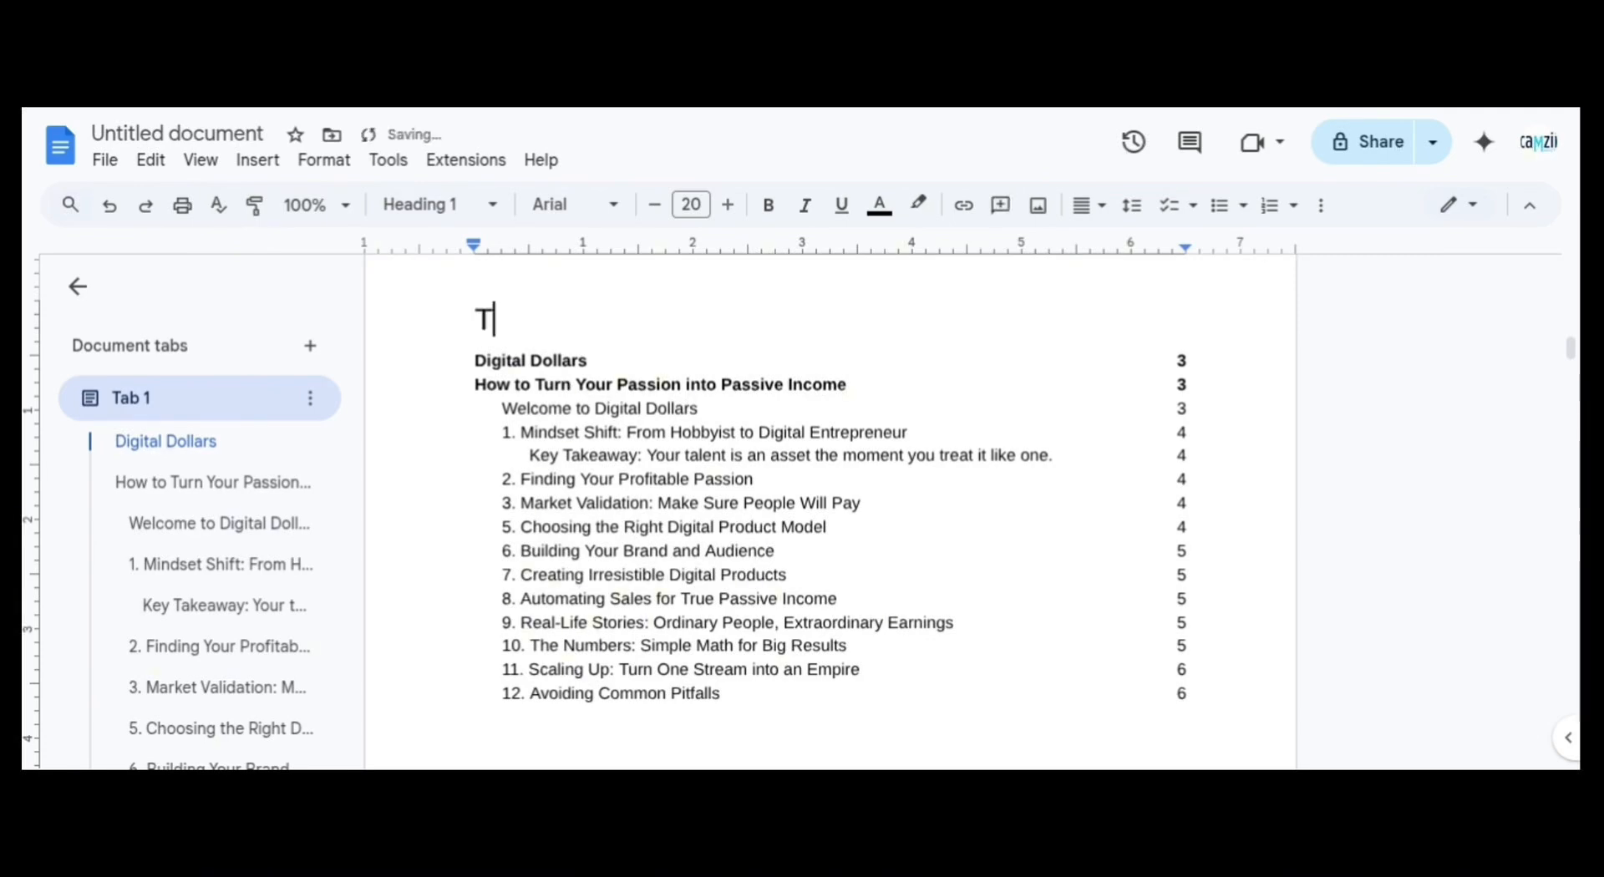
pyautogui.write('able of ')
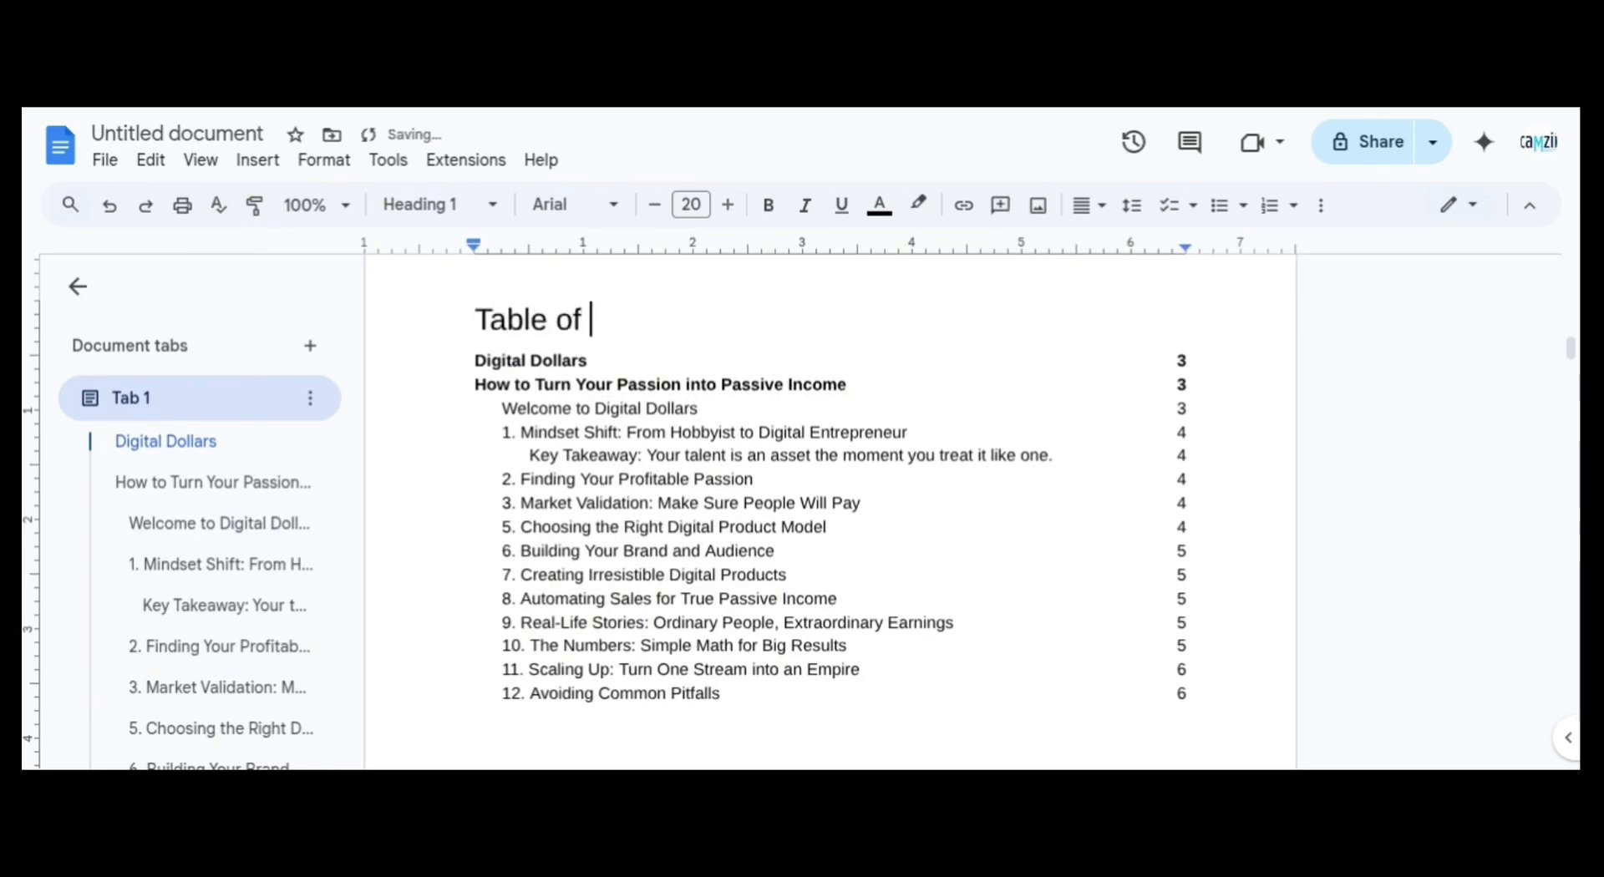
pyautogui.write('Content')
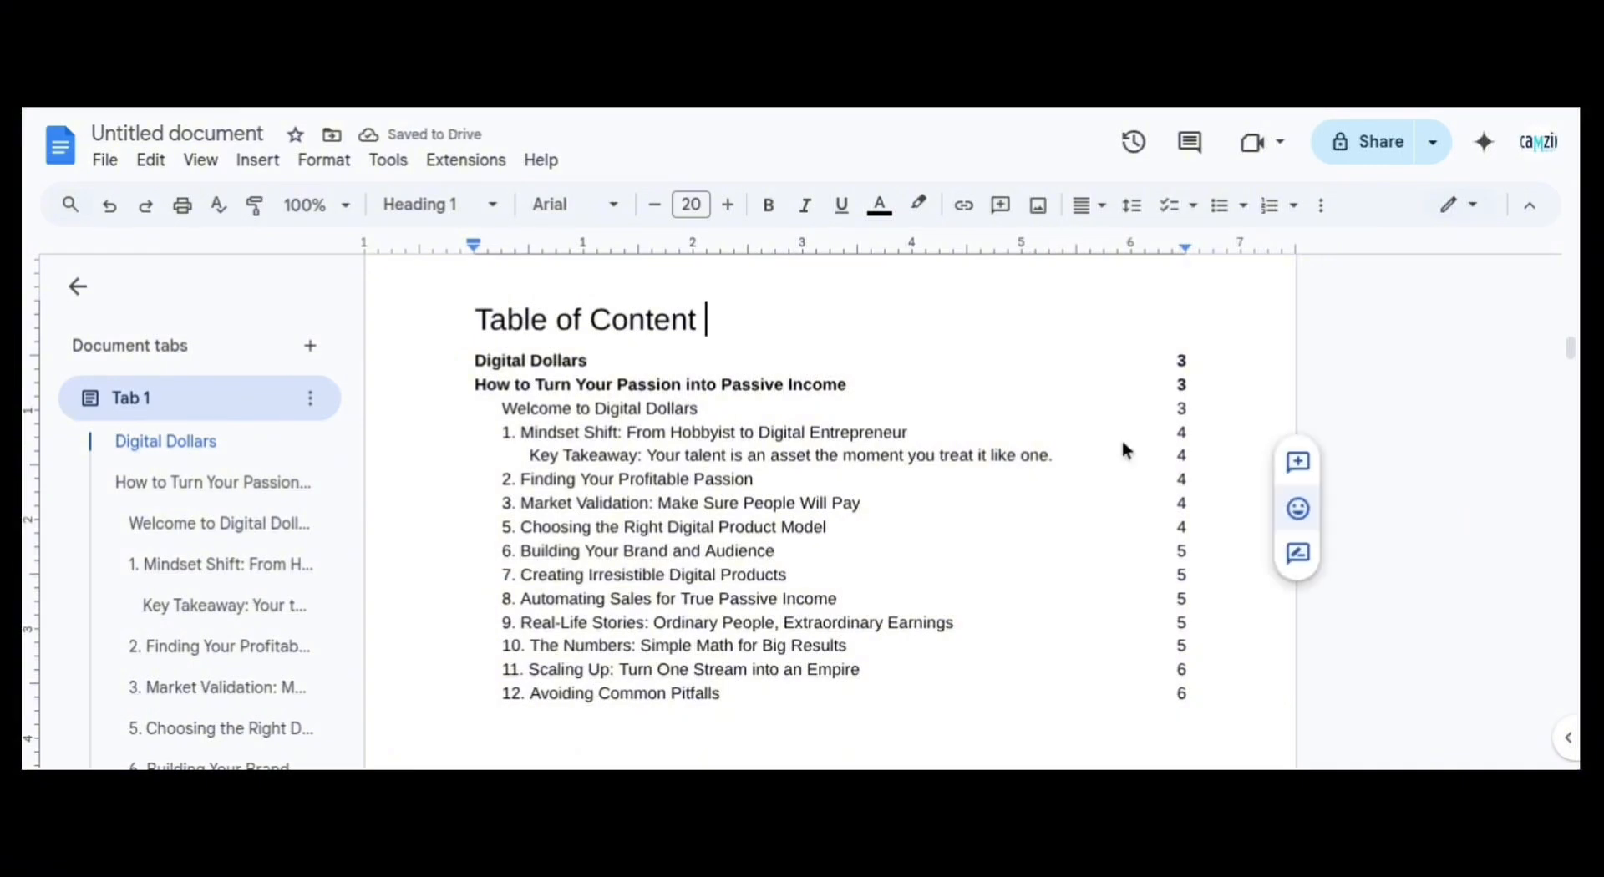
# Insert a horizontal line above the "Table of Content" title
pyautogui.click(473, 319)
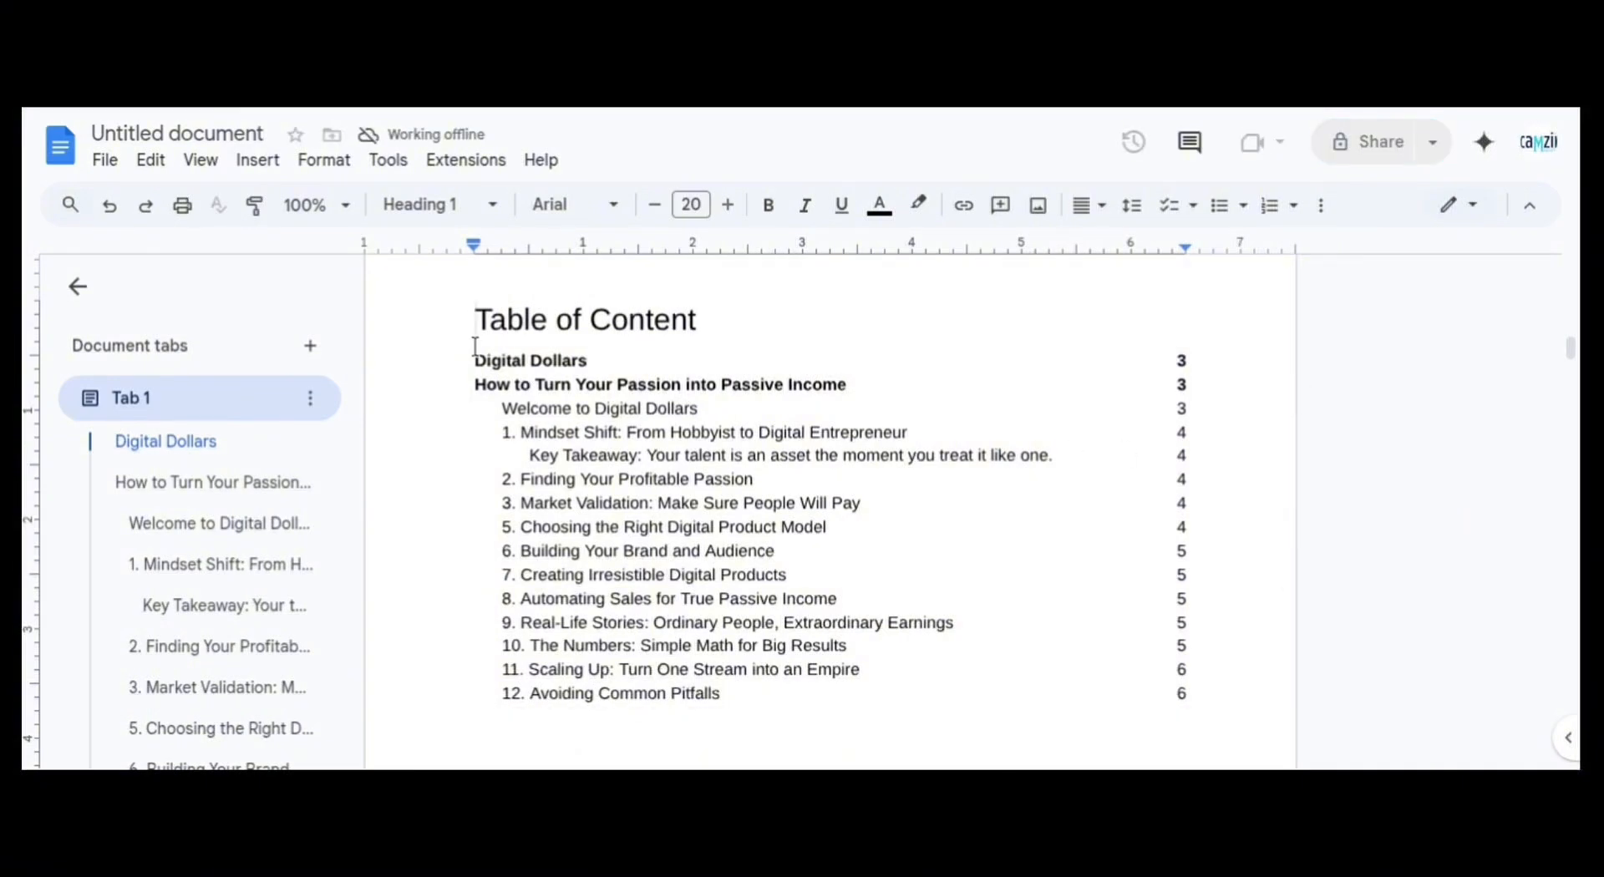
pyautogui.click(263, 173)
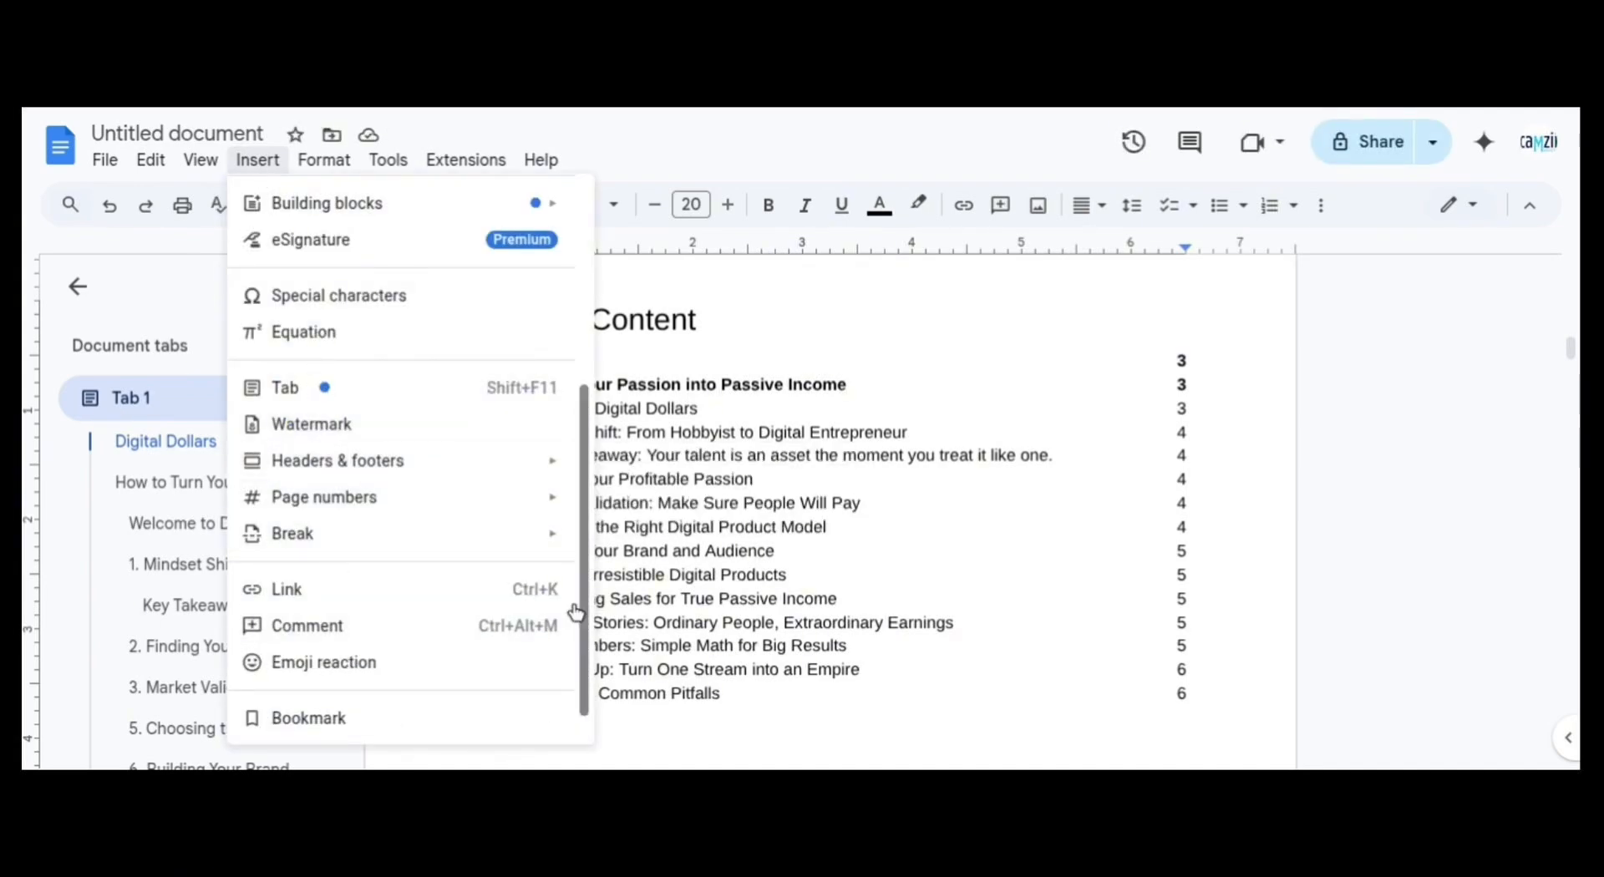
pyautogui.moveTo(583, 597); pyautogui.dragTo(584, 462)
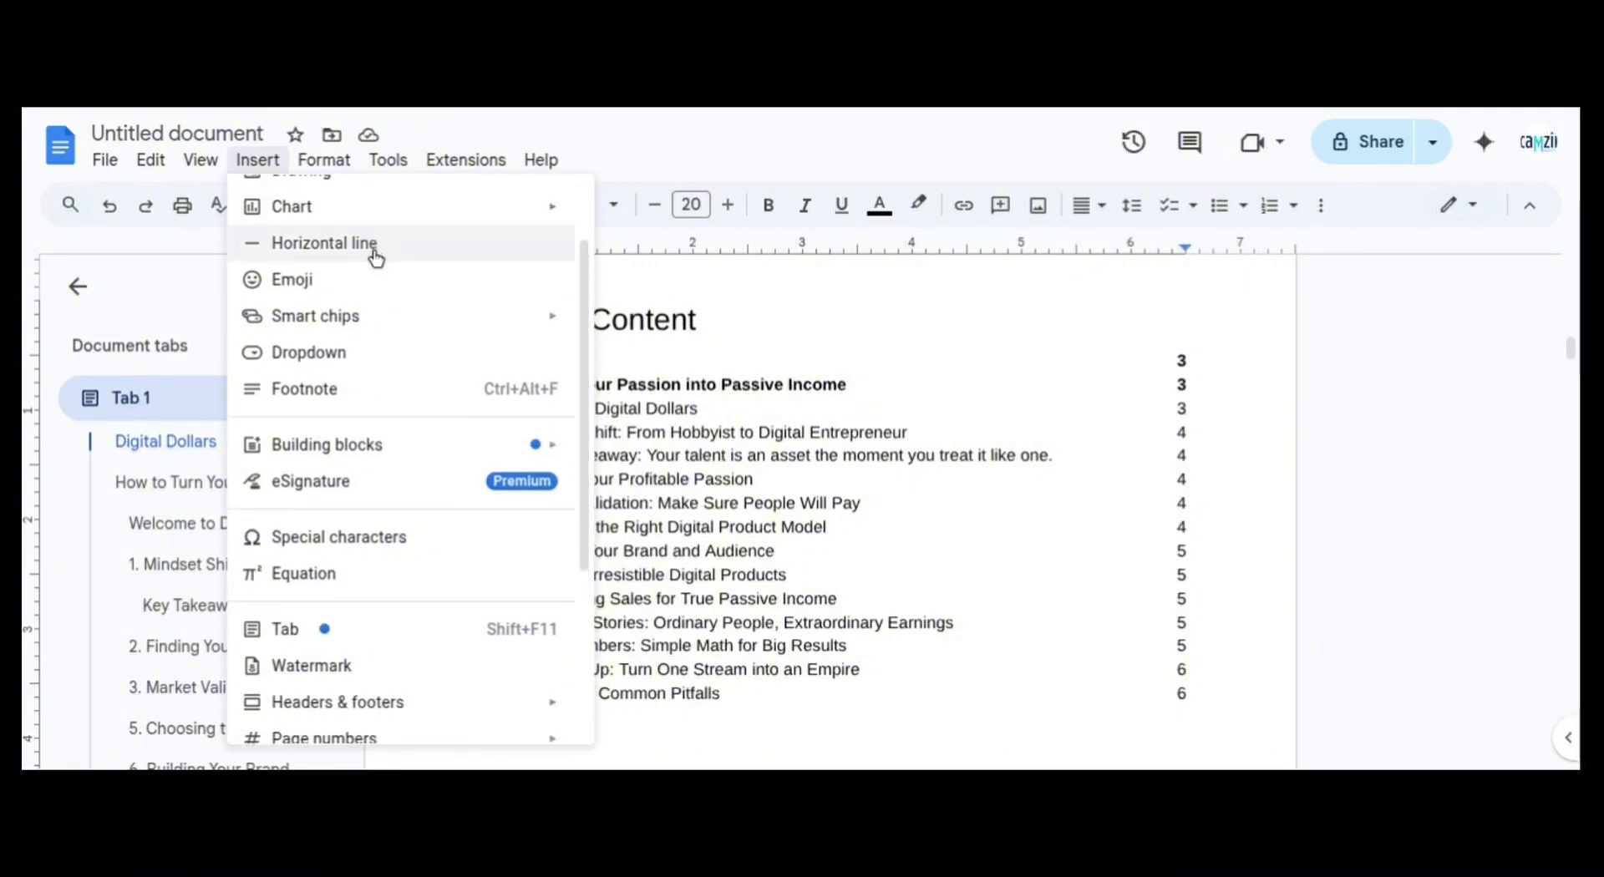
pyautogui.click(326, 220)
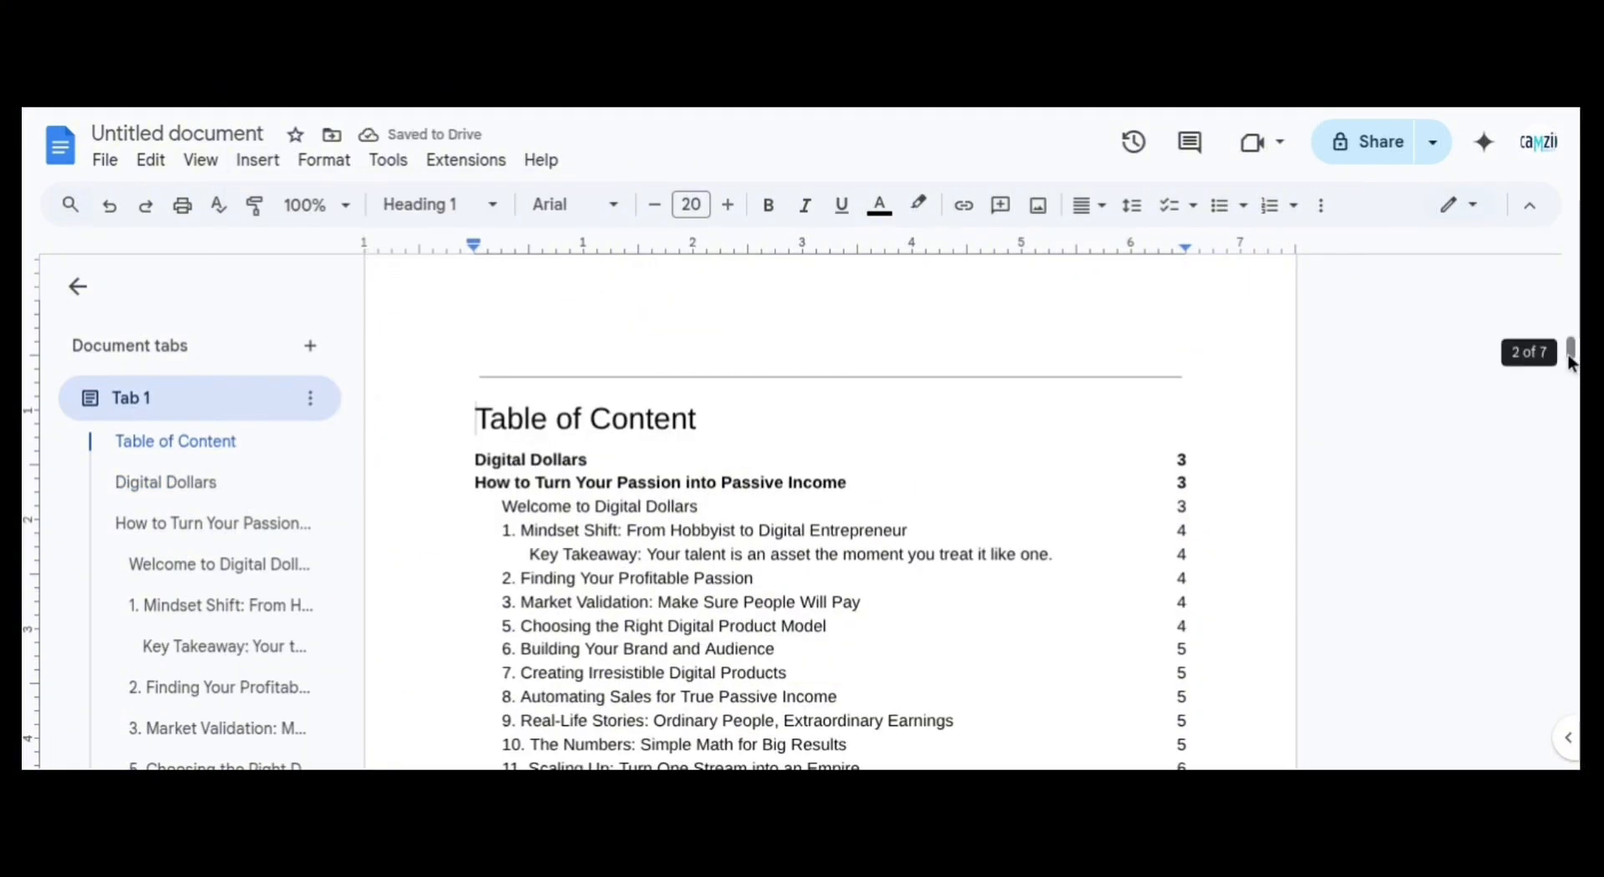
pyautogui.moveTo(1571, 361); pyautogui.dragTo(1571, 276)
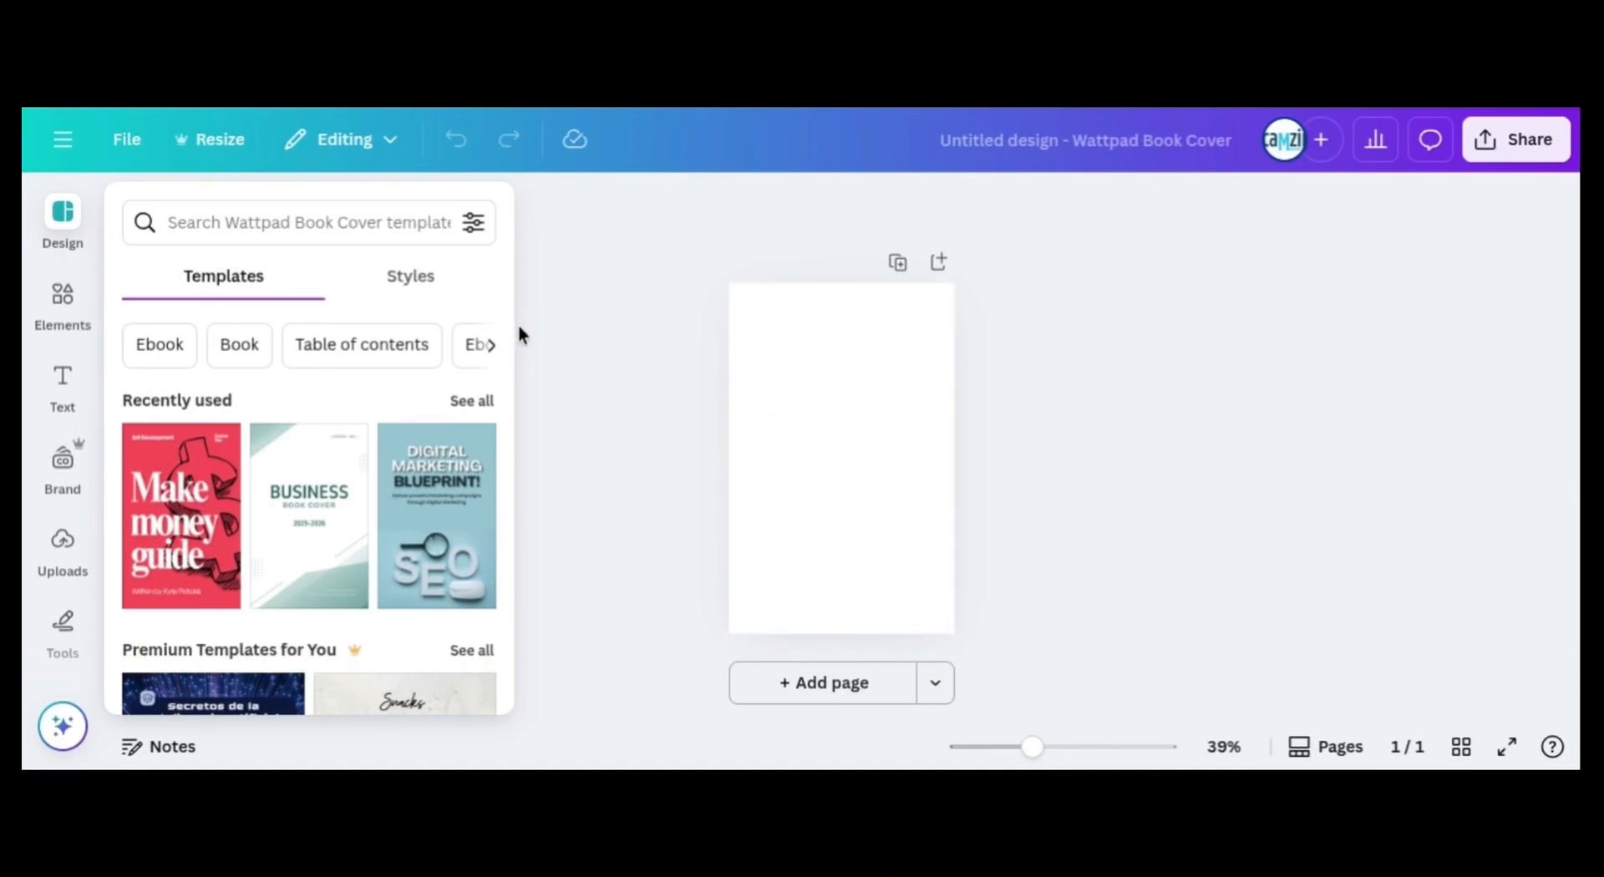
# Switch to Canva, start a new custom-size design and set its units to inches
pyautogui.click(560, 478)
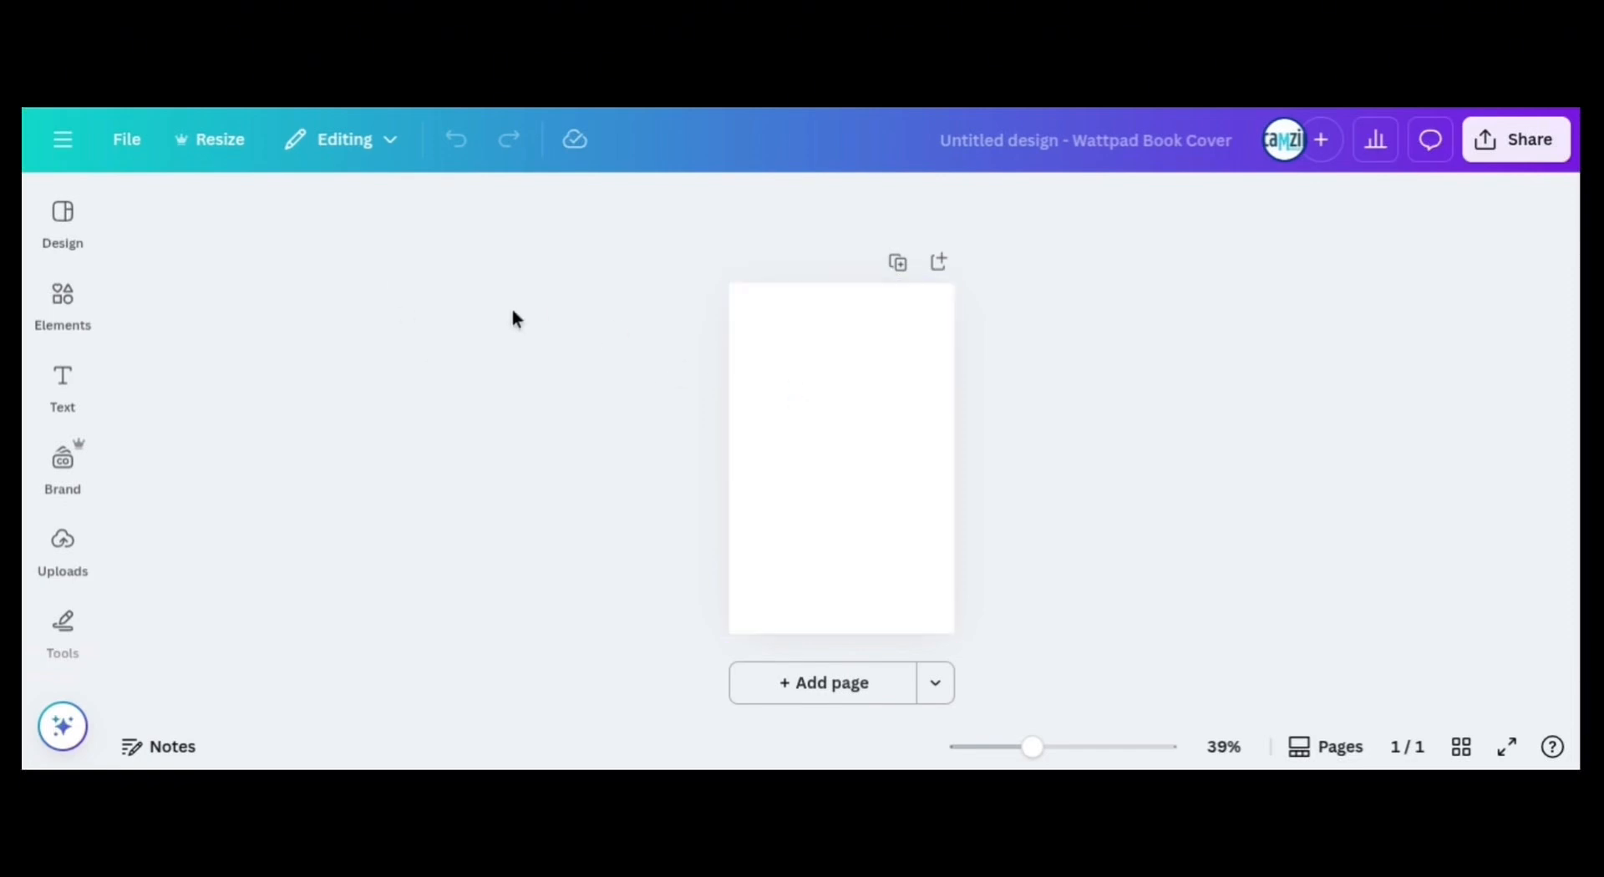
pyautogui.click(131, 143)
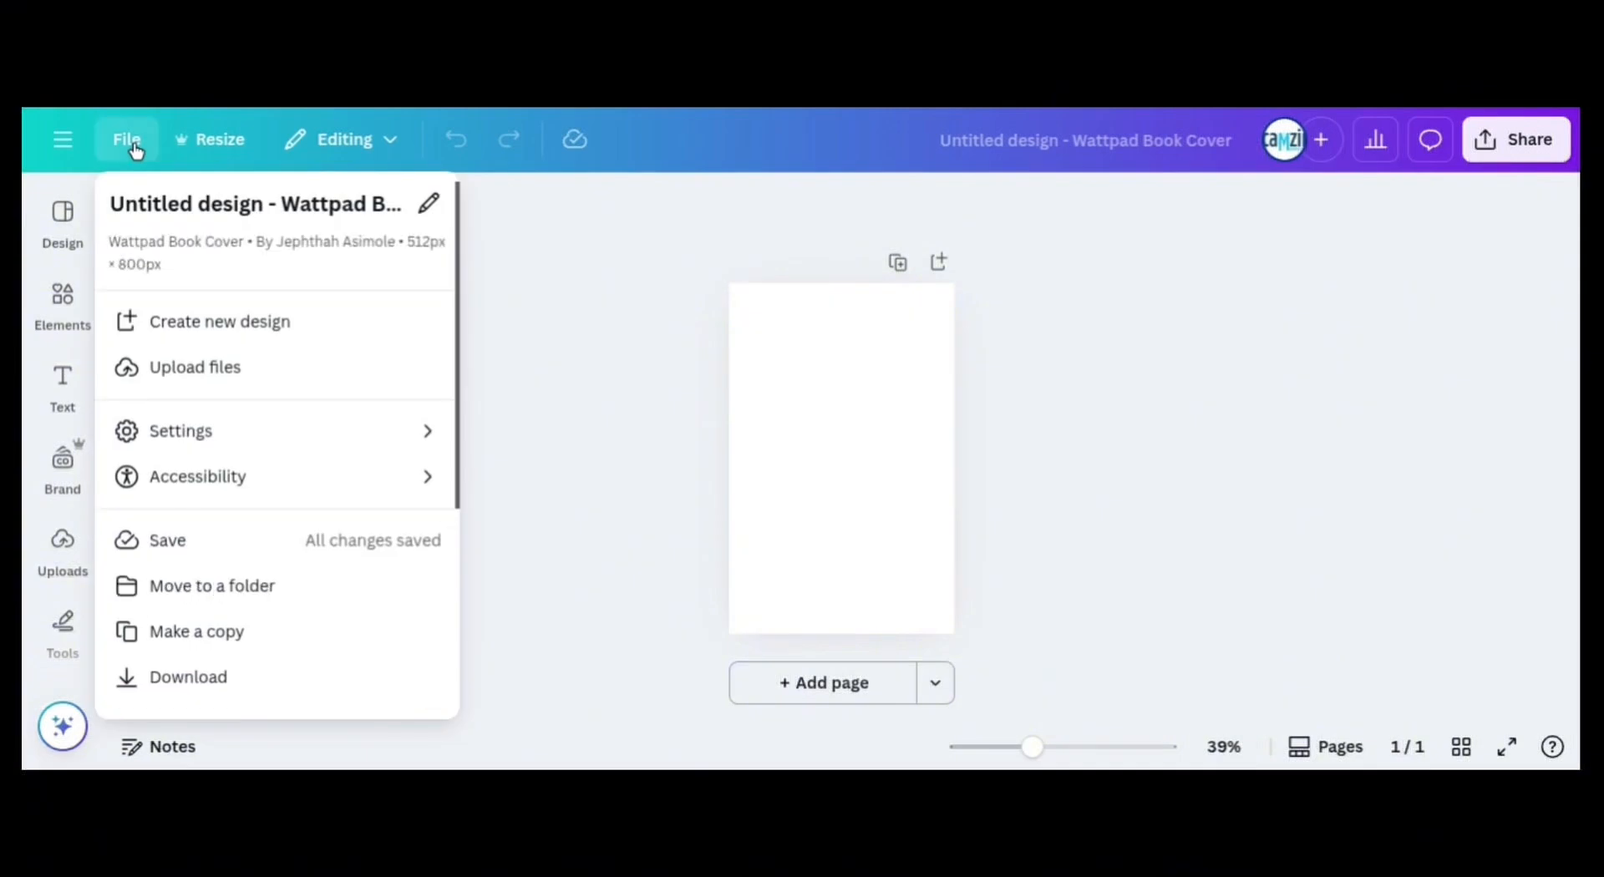
pyautogui.click(209, 335)
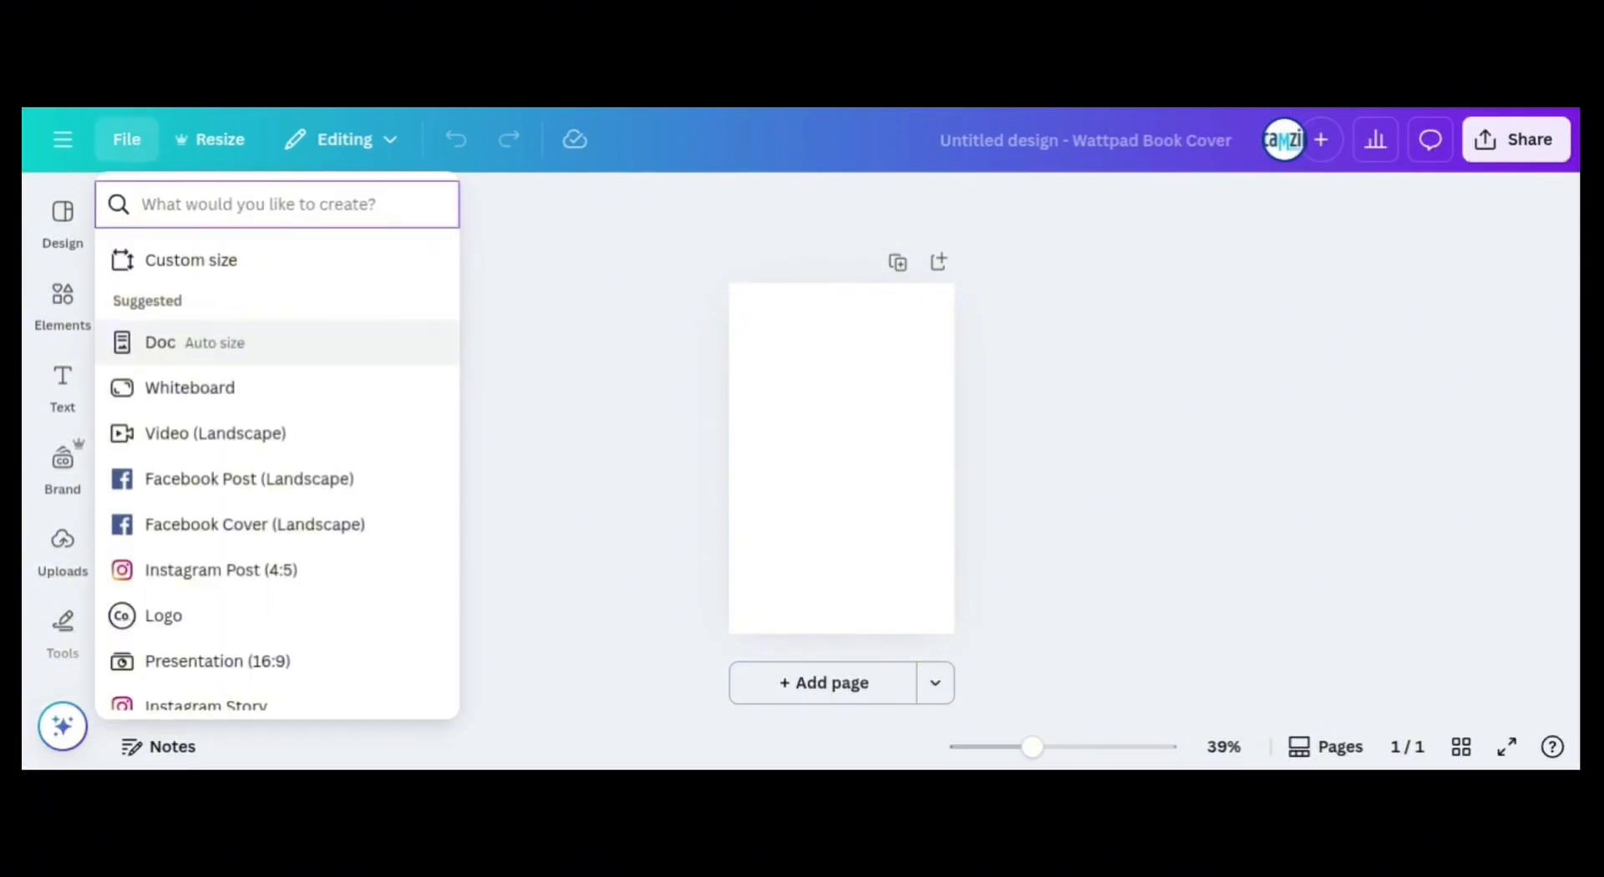
pyautogui.click(194, 269)
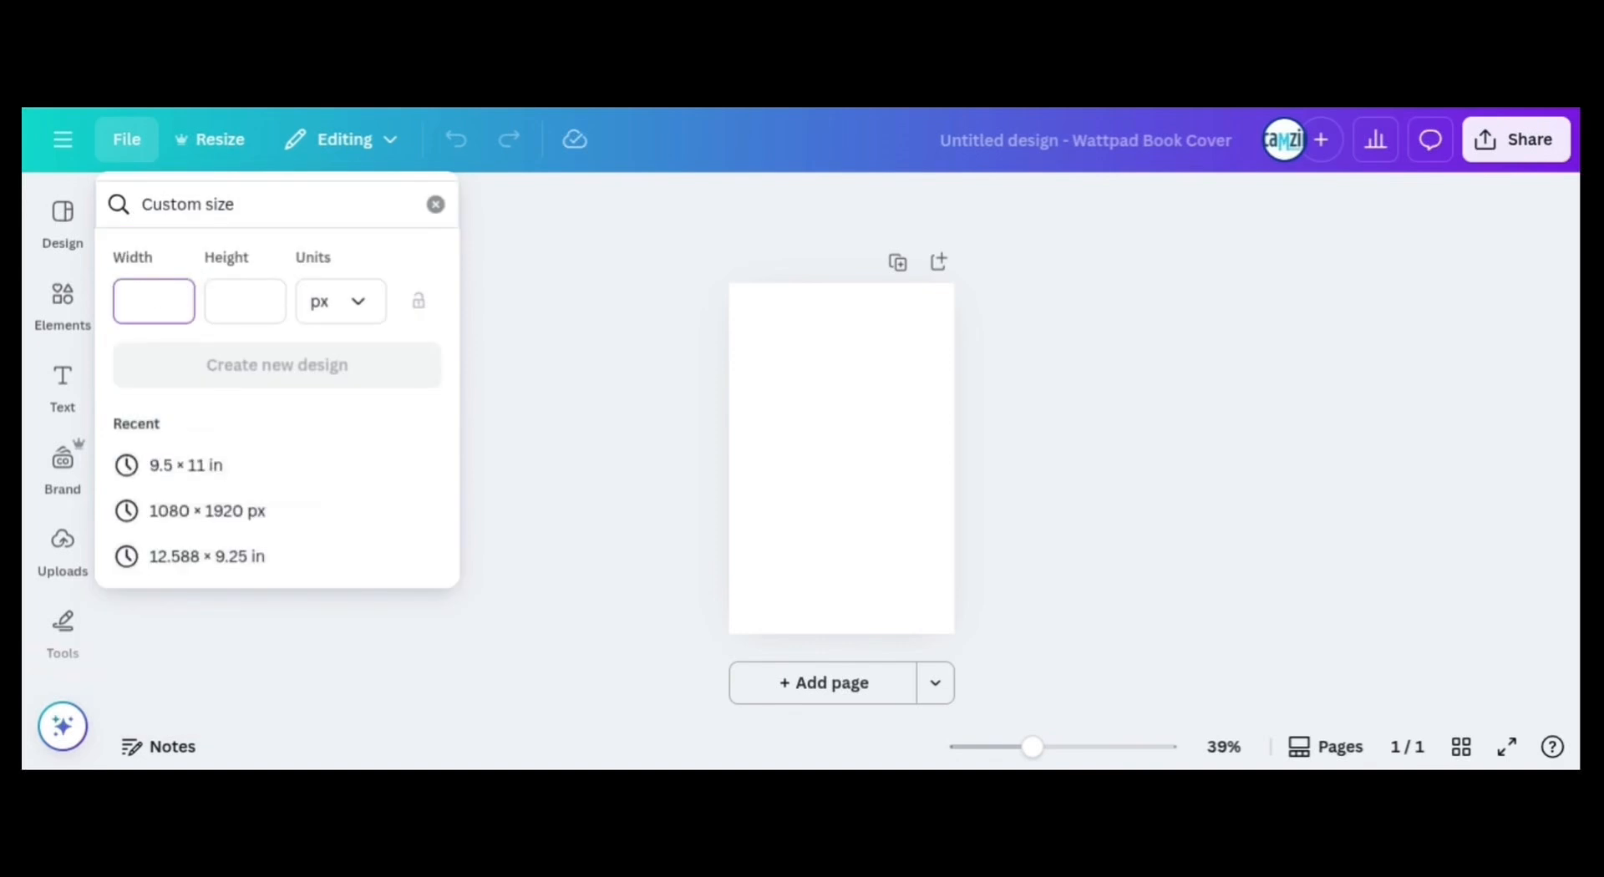
pyautogui.write('8.5')
pyautogui.click(362, 309)
pyautogui.click(339, 414)
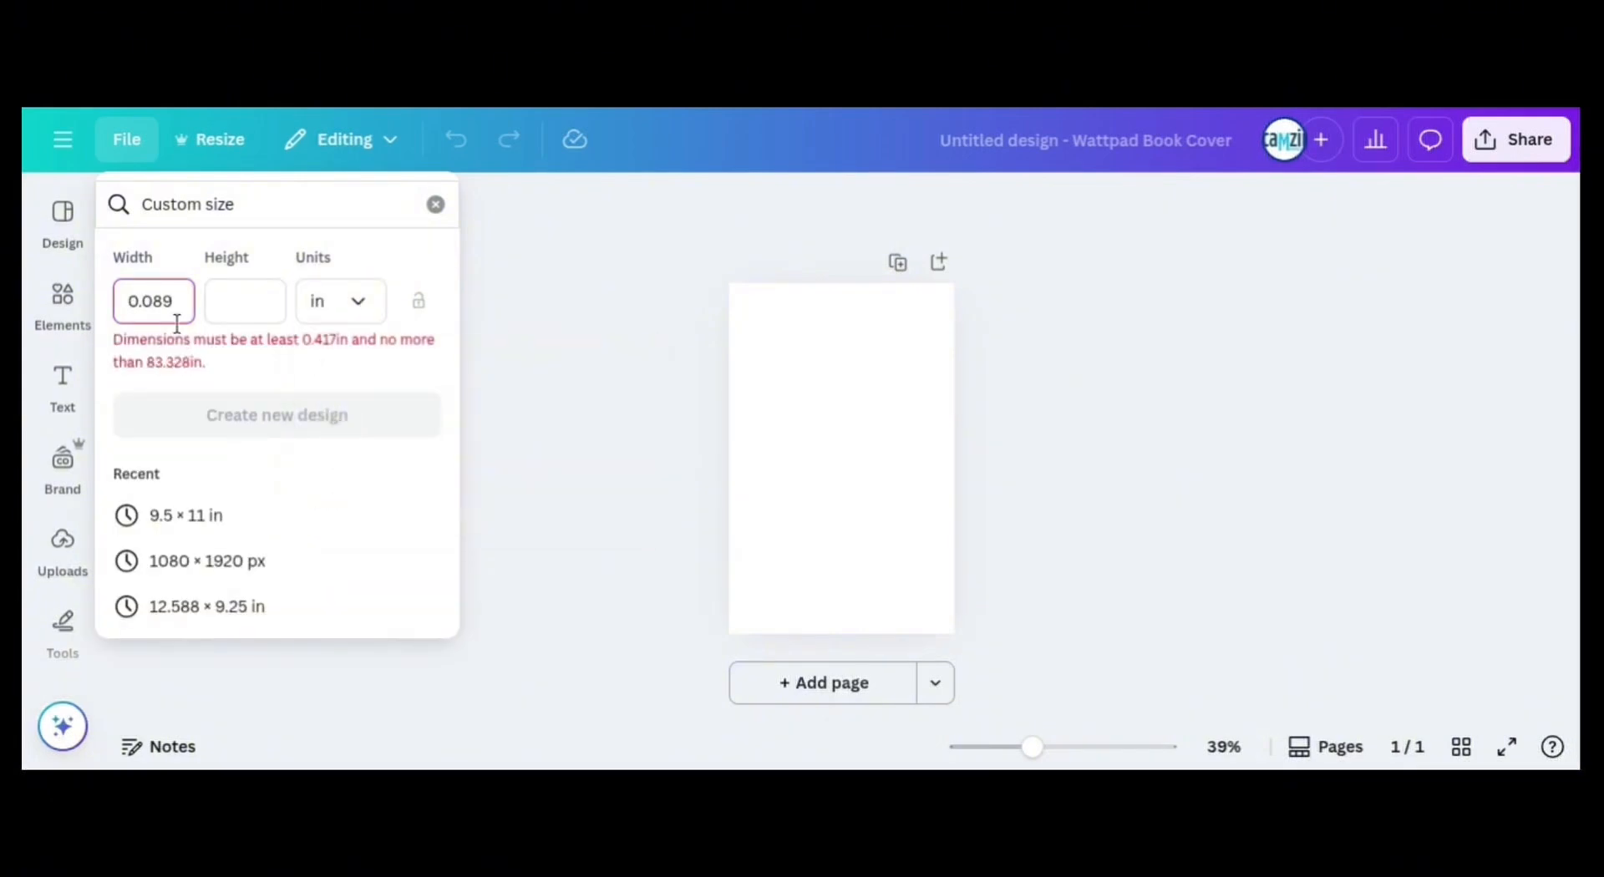
# Set the custom size to 8.5 in wide by 11 in high and create the design
pyautogui.click(177, 309)
pyautogui.press('BackSpace')
pyautogui.press('BackSpace')
pyautogui.press('BackSpace')
pyautogui.press('BackSpace')
pyautogui.press('BackSpace')
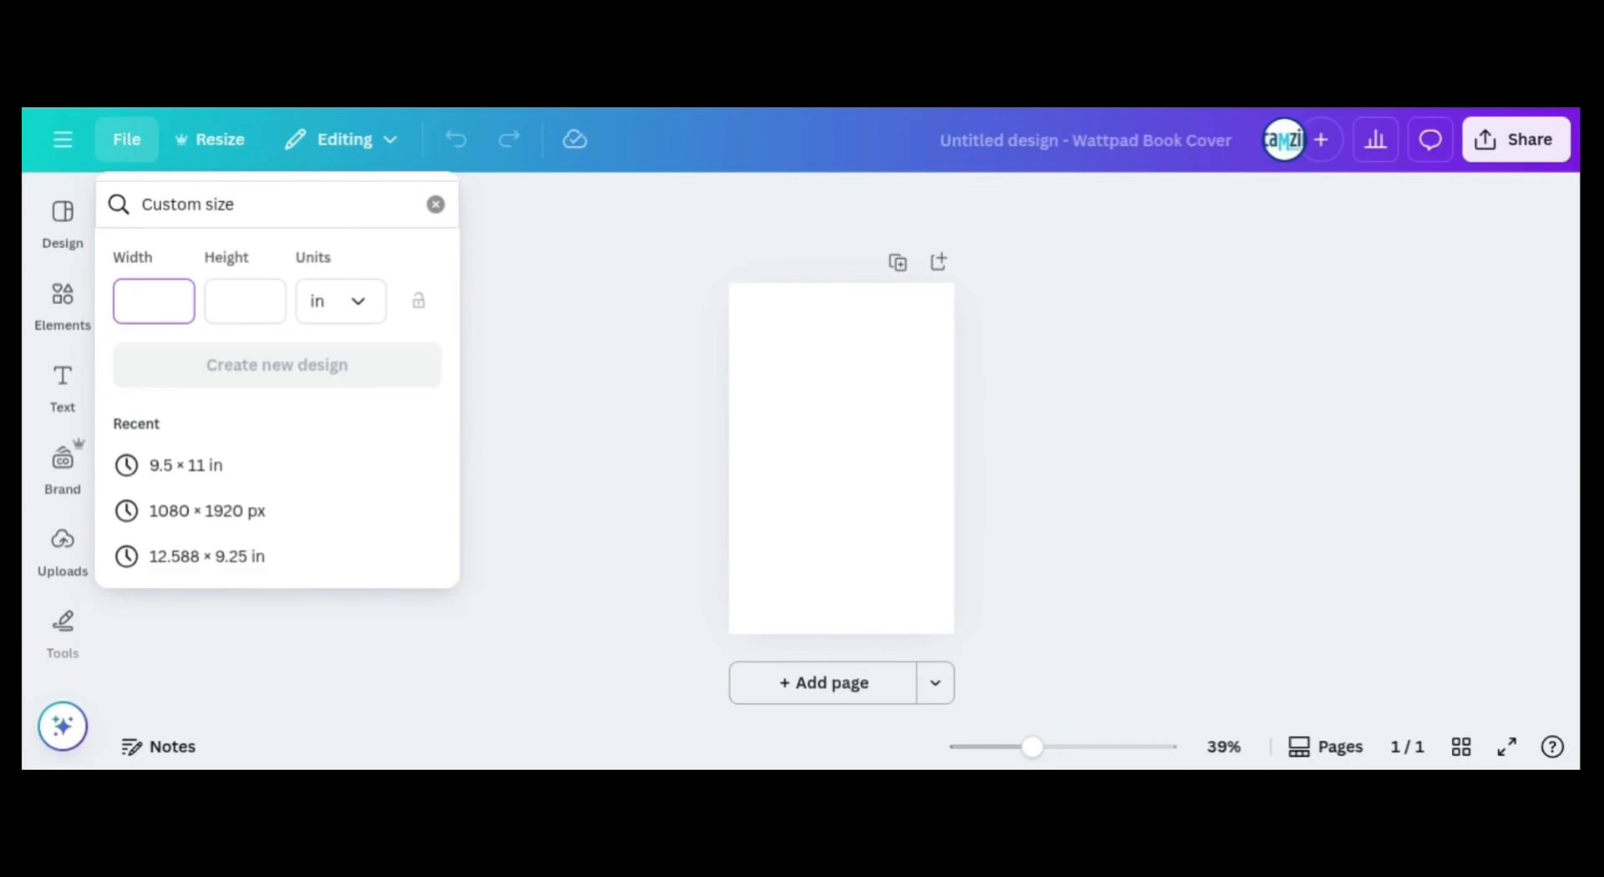
pyautogui.write('8.5')
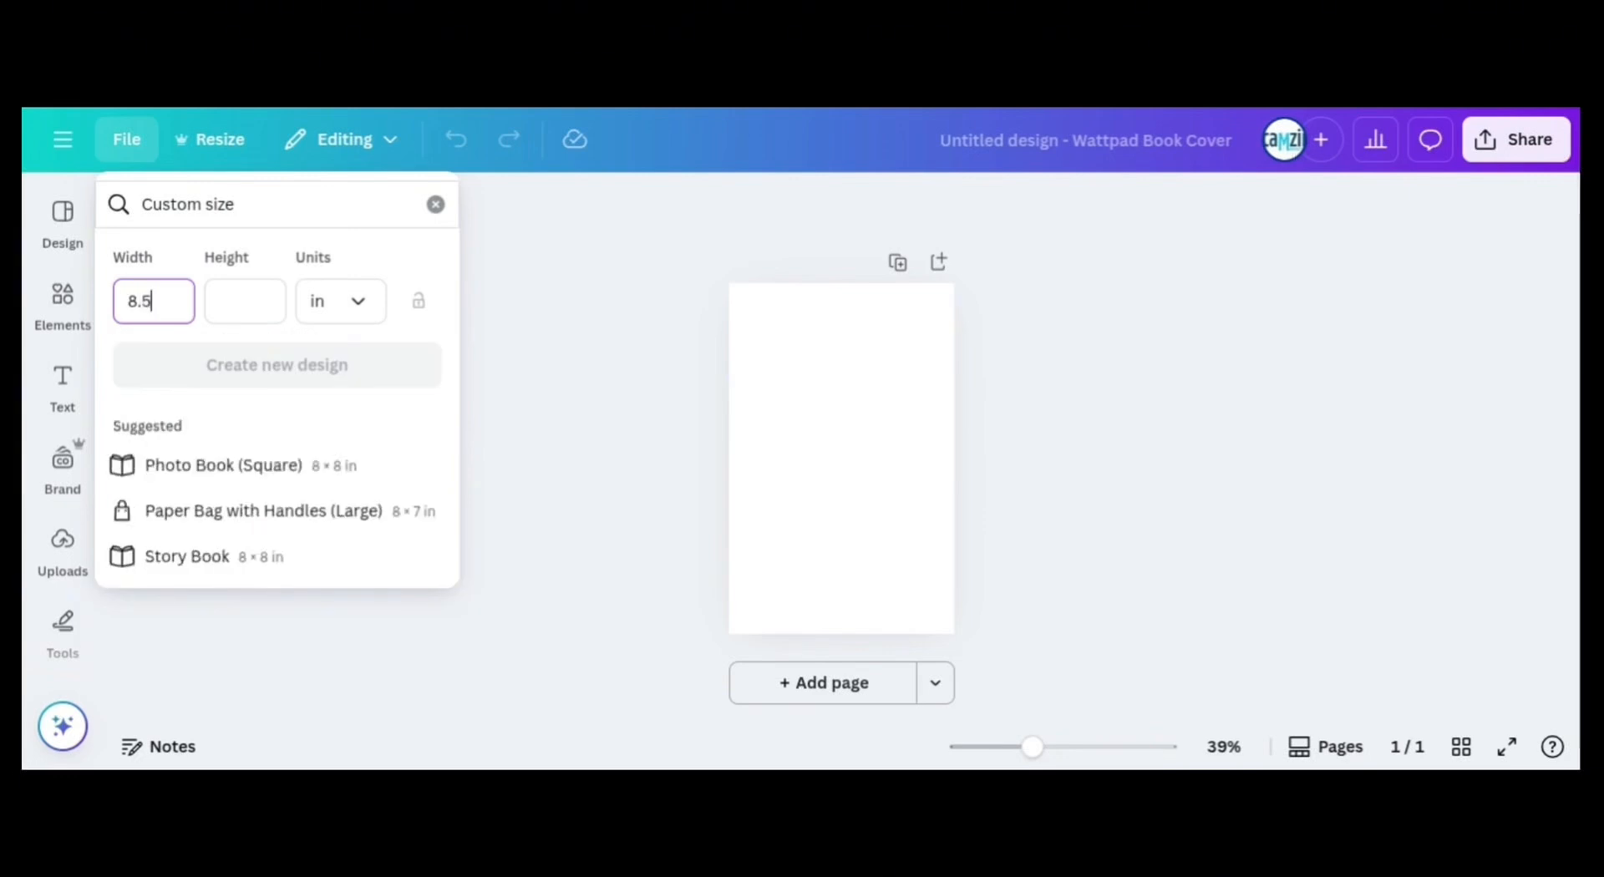
pyautogui.click(222, 314)
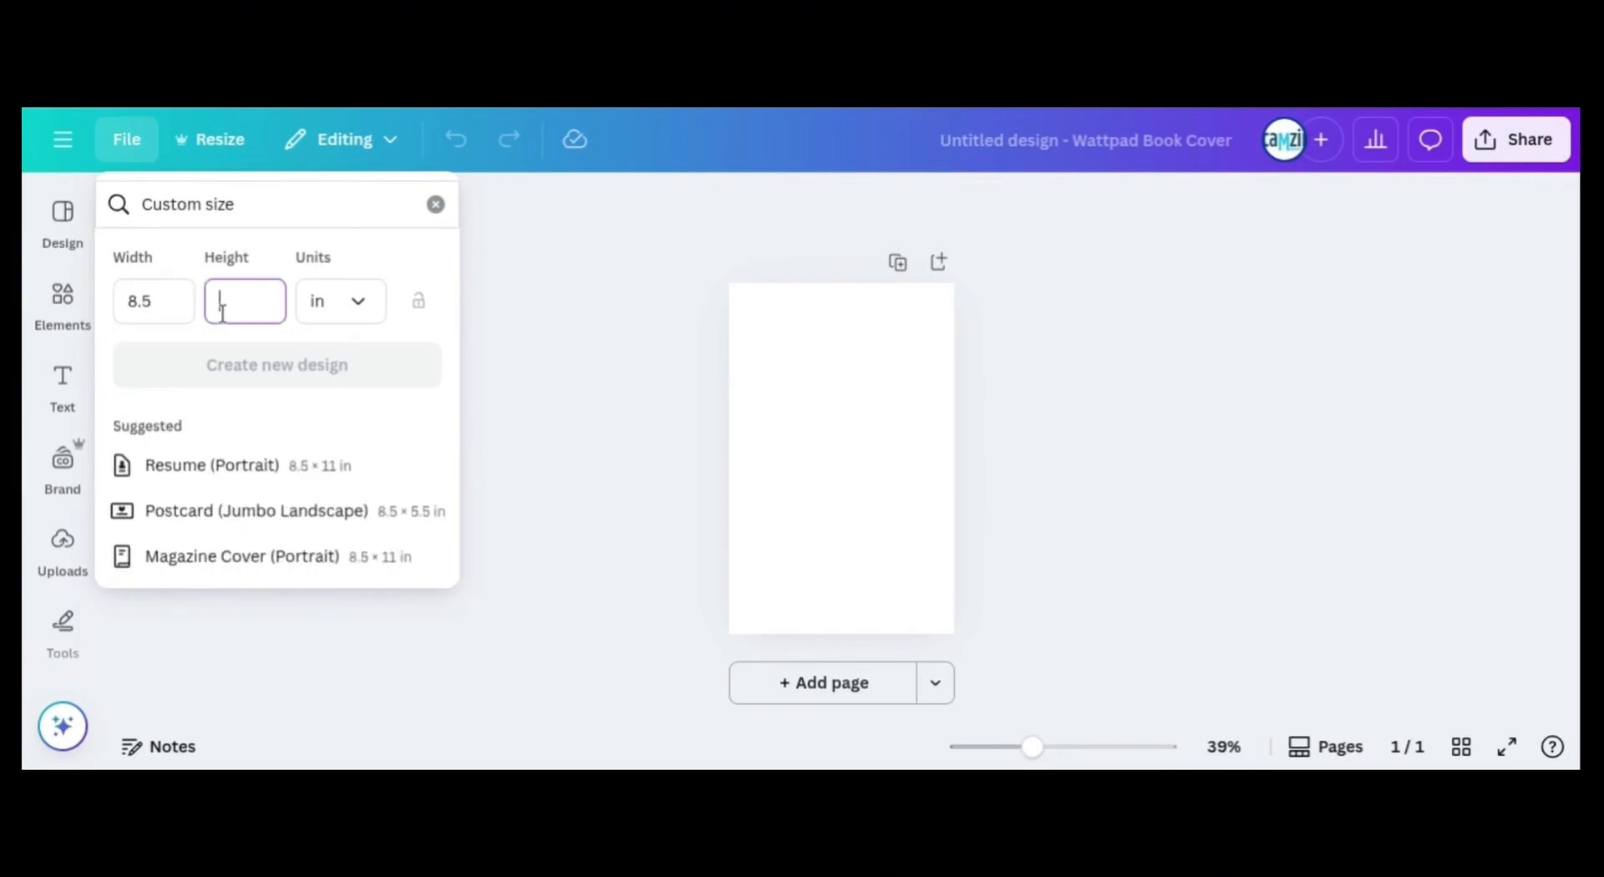
pyautogui.write('11')
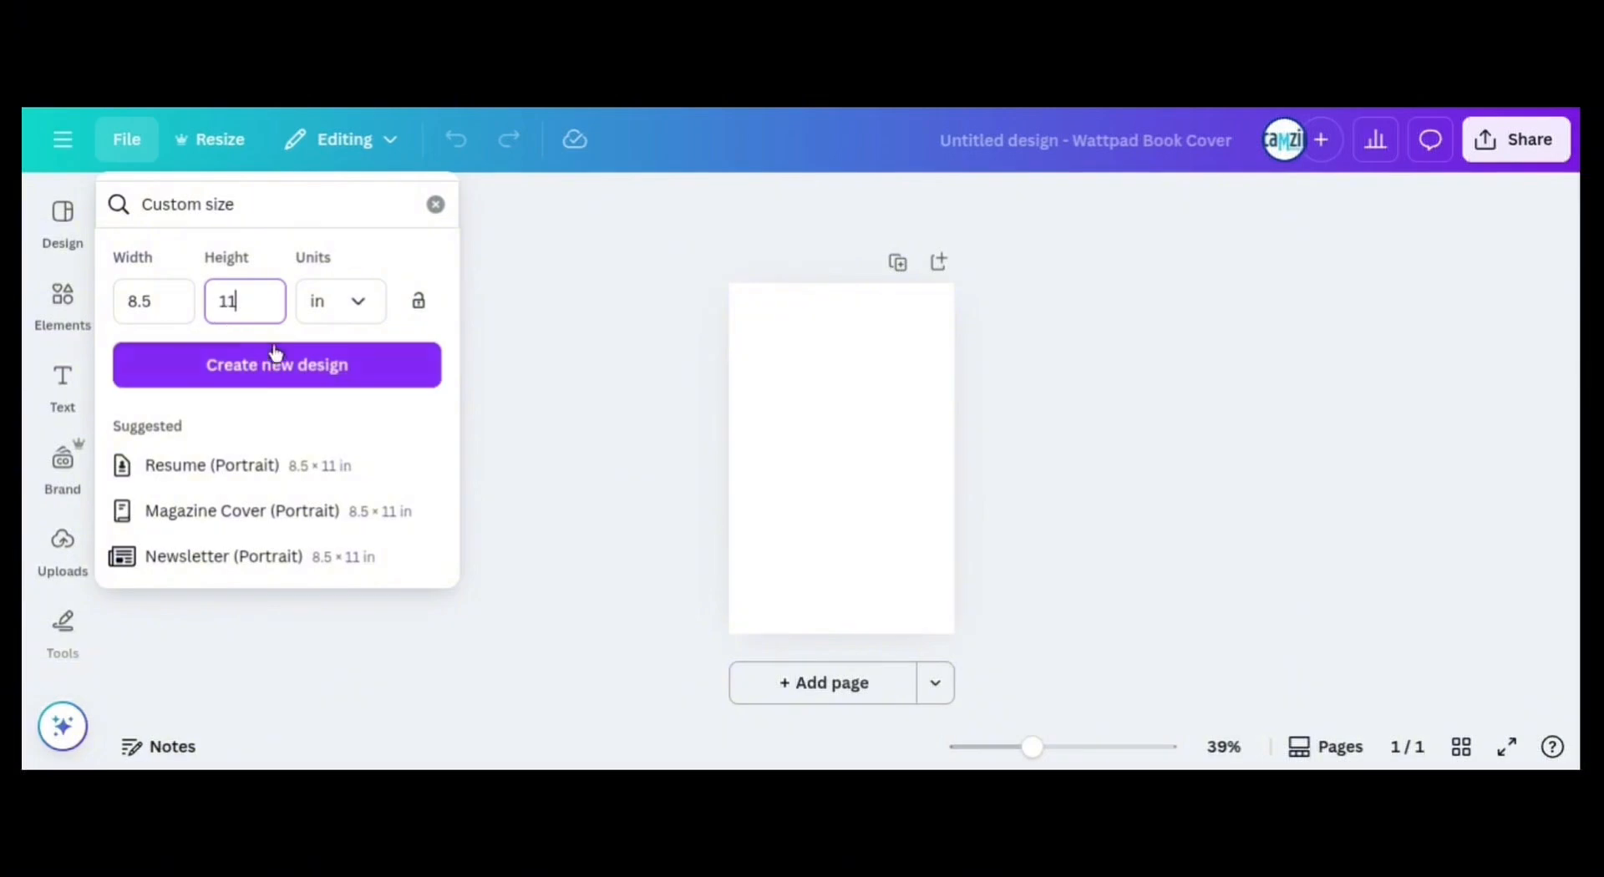
pyautogui.click(281, 371)
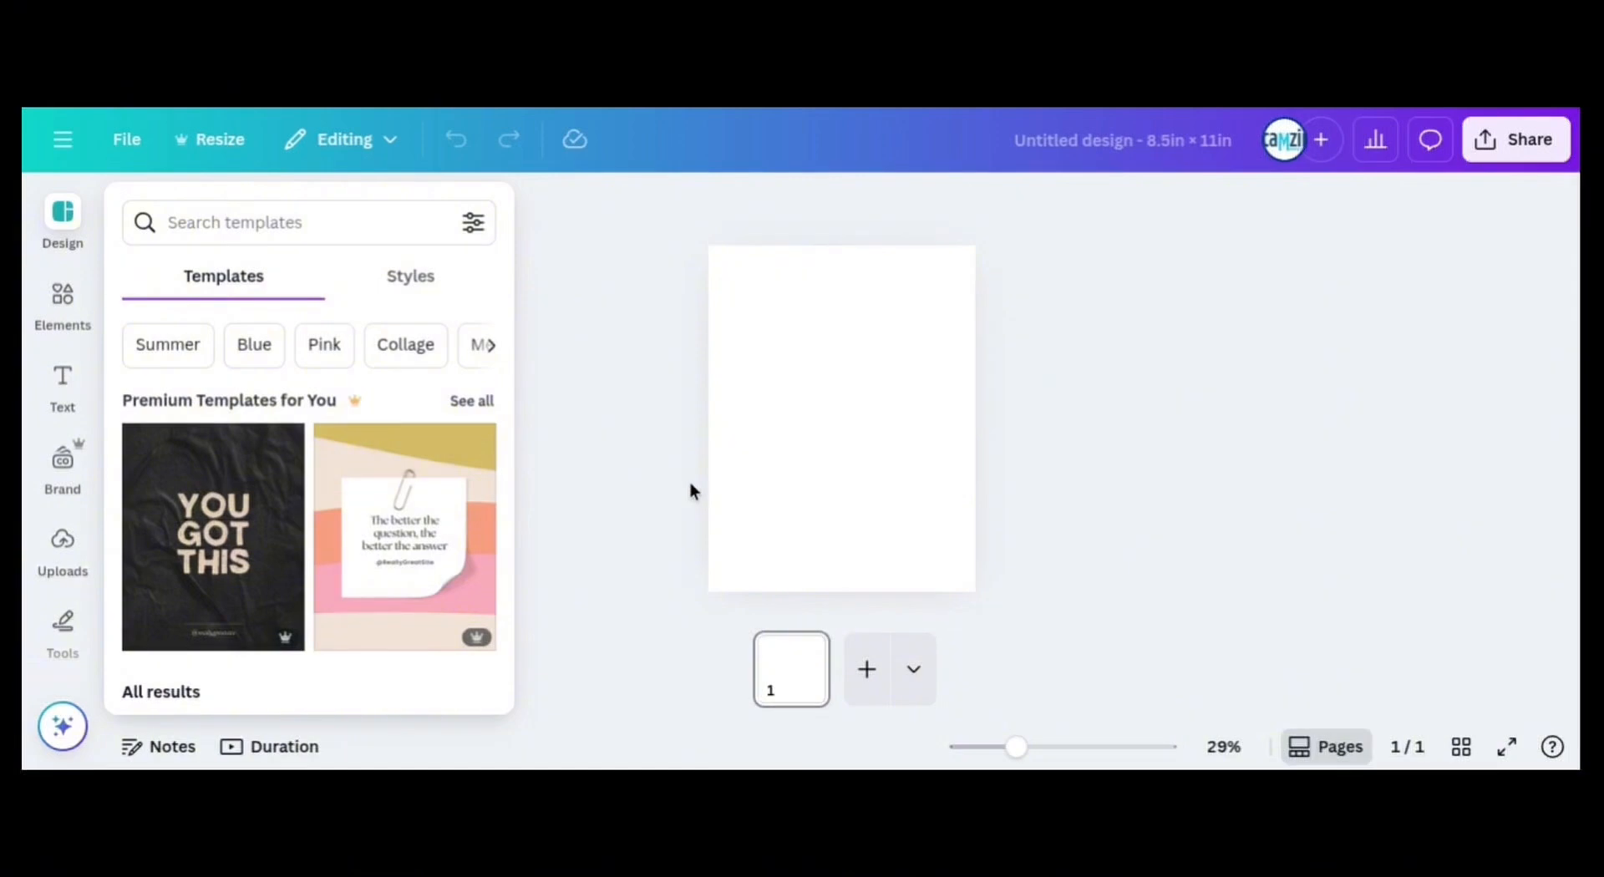
pyautogui.click(596, 502)
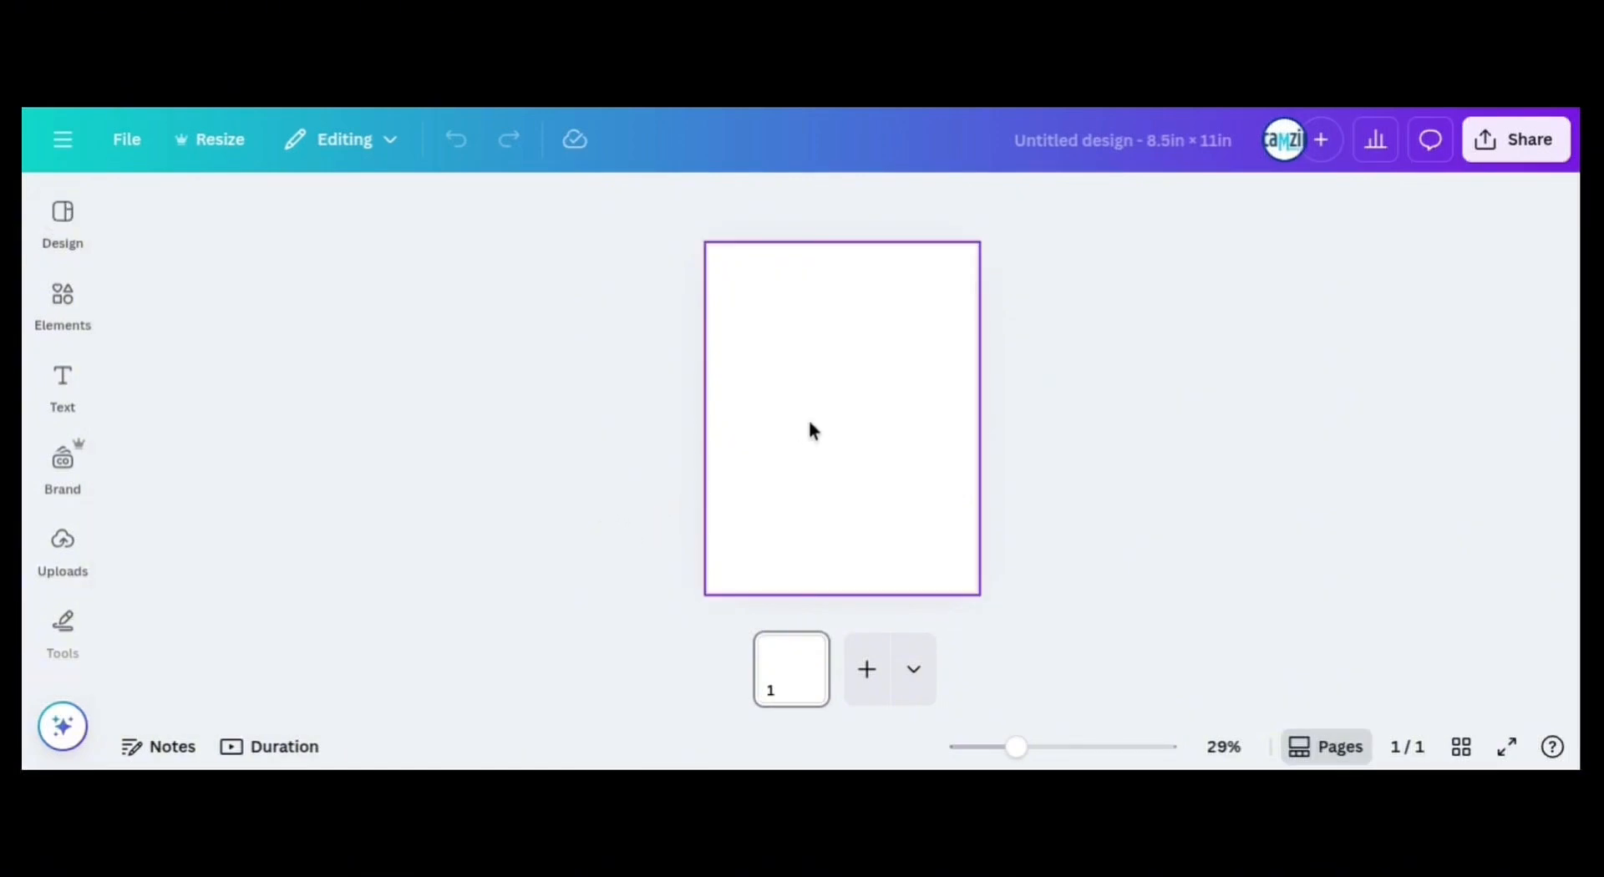
pyautogui.click(66, 506)
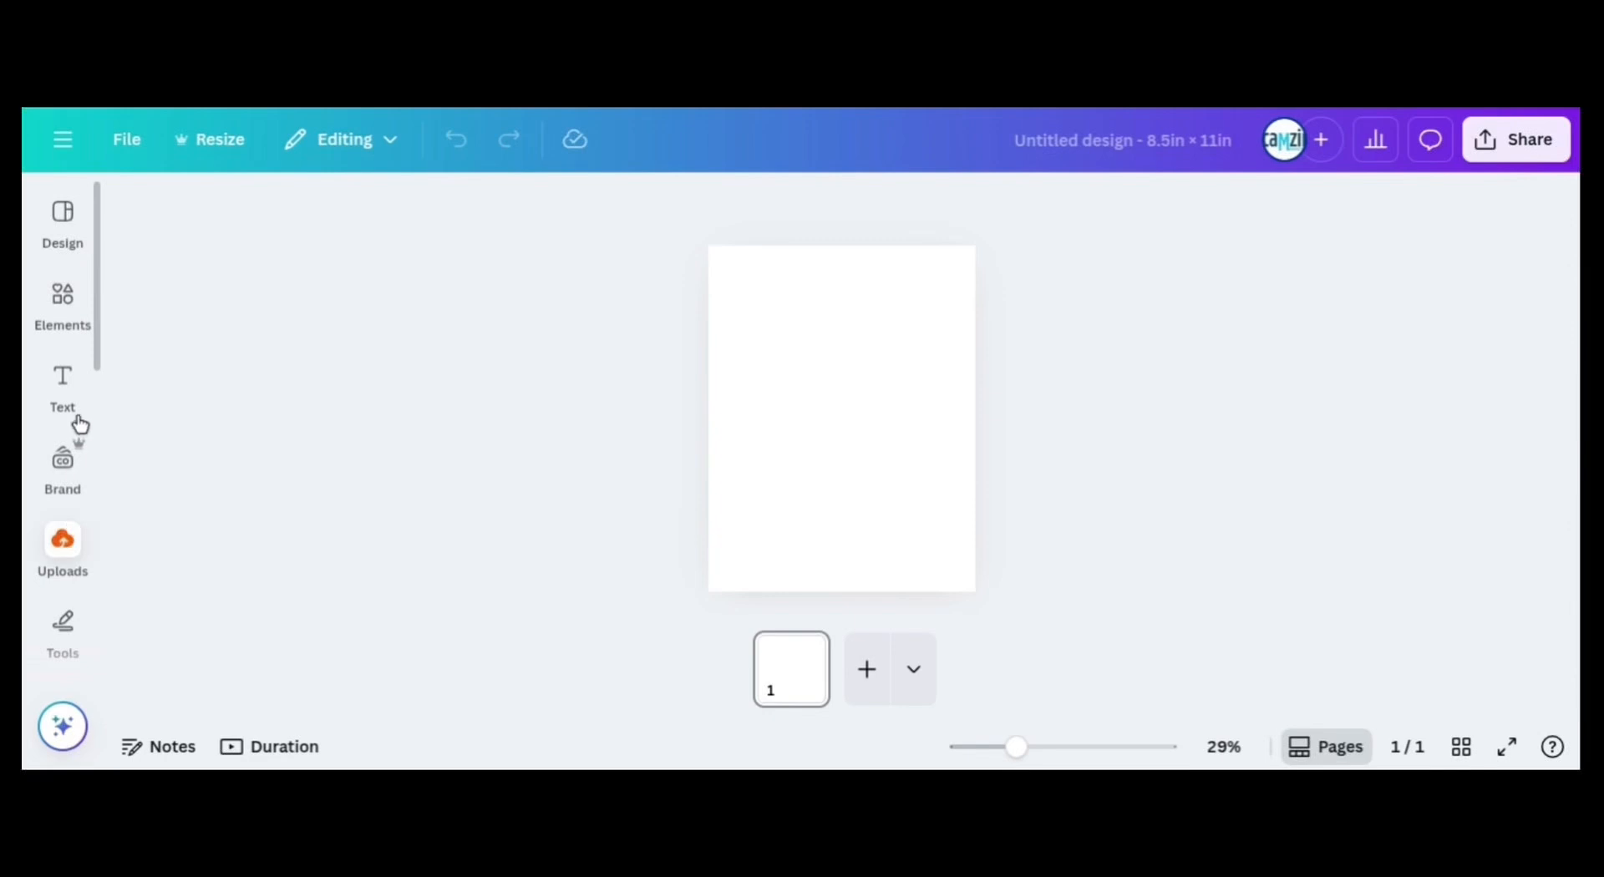
pyautogui.click(815, 424)
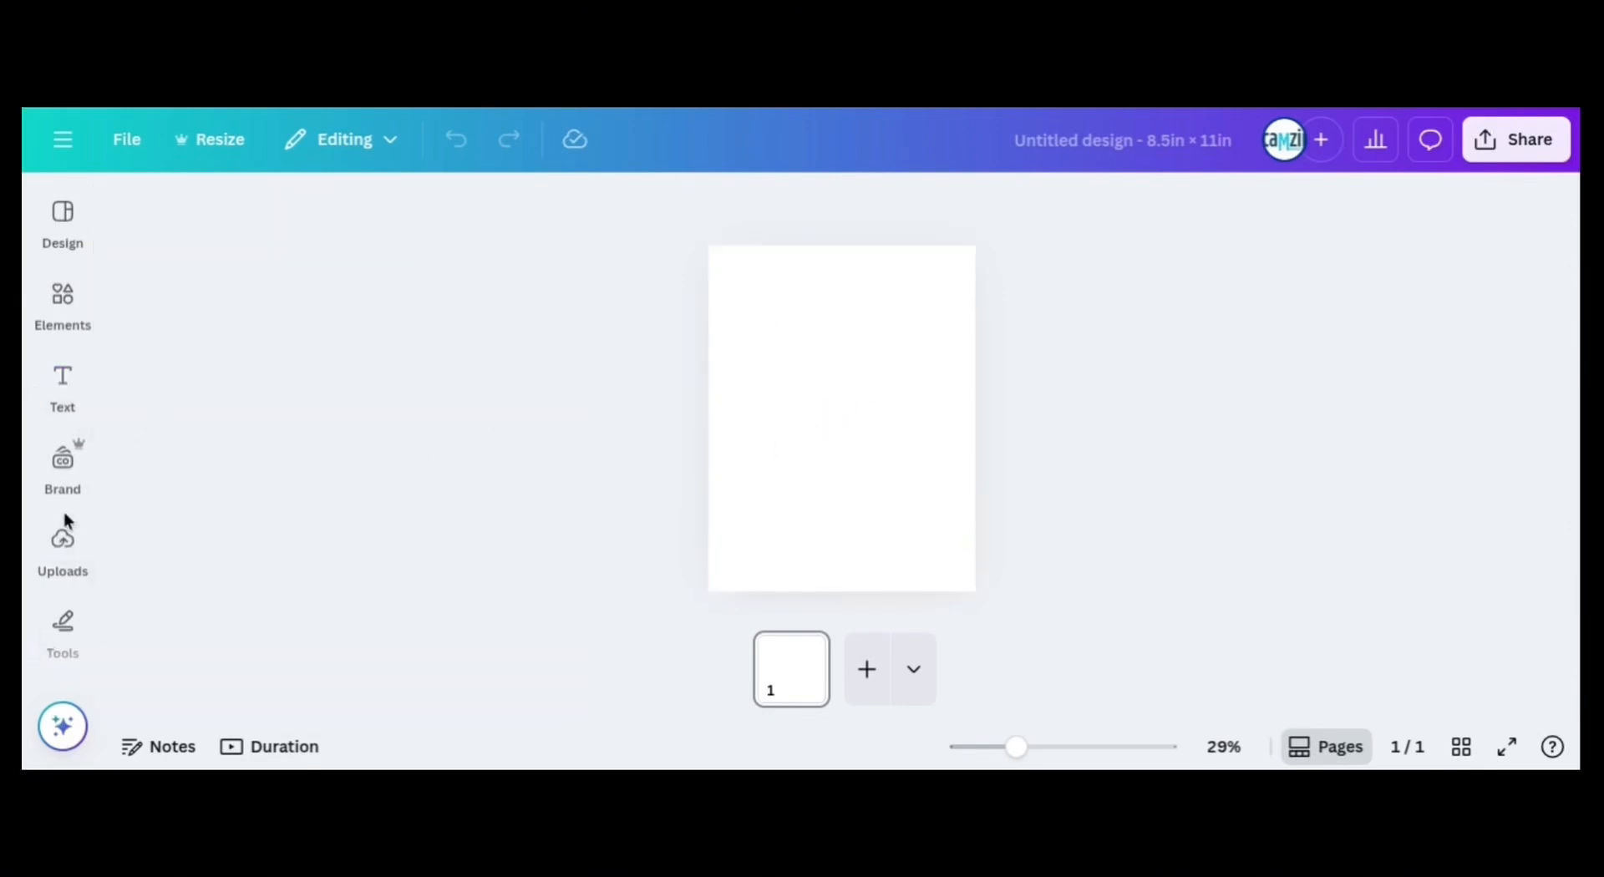
pyautogui.click(94, 300)
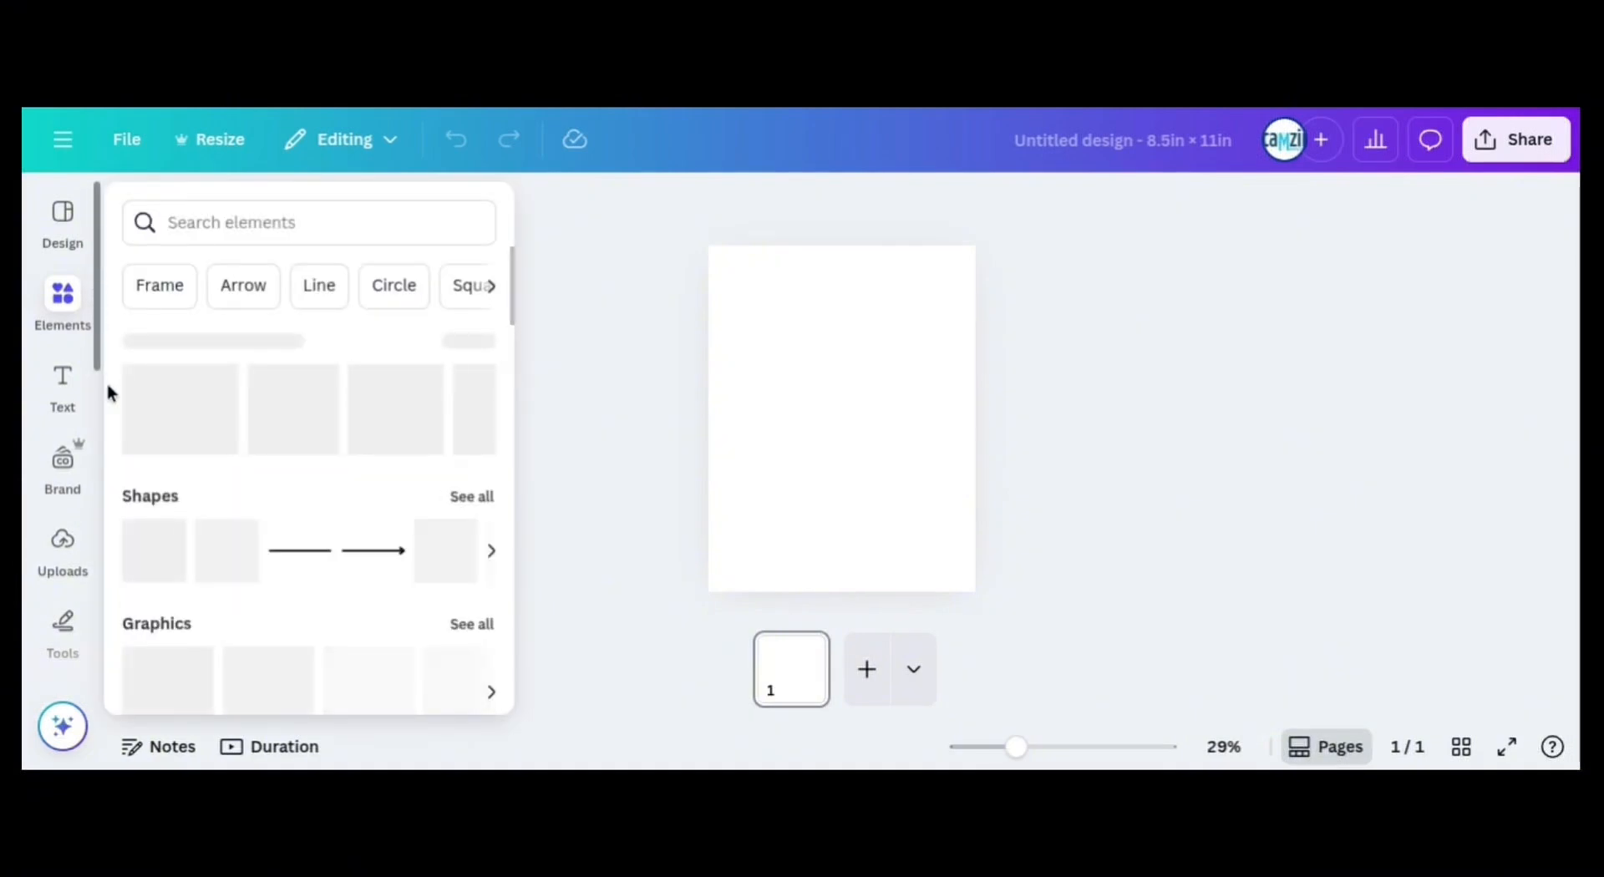
pyautogui.scroll(-2, 102, 414)
pyautogui.scroll(-2, 97, 484)
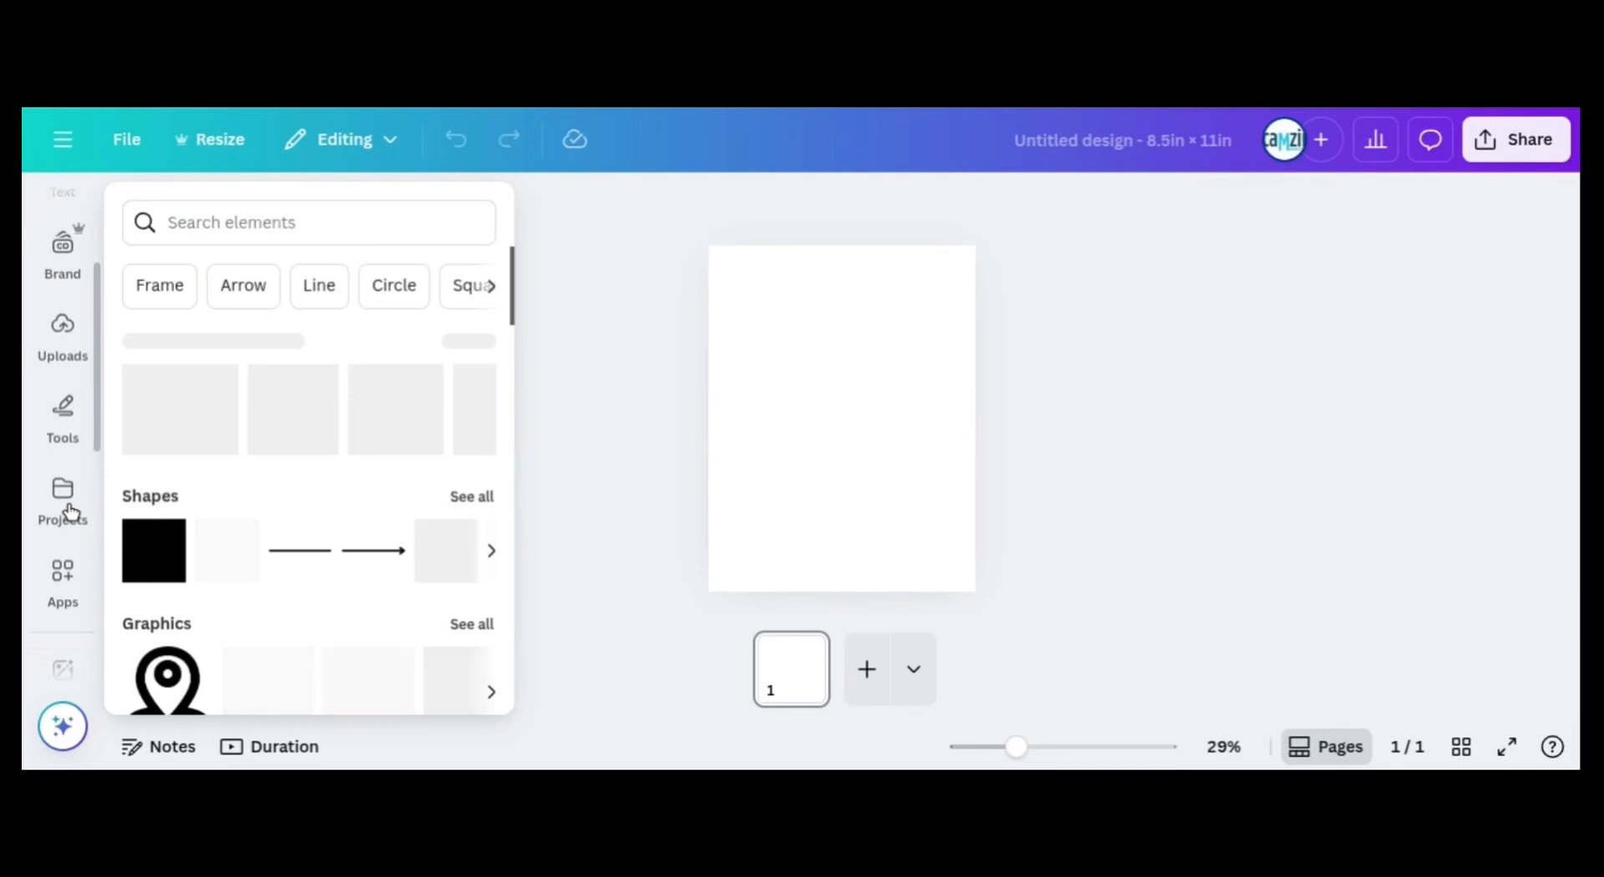
# Add the finished "Digital Dollar" cover image from the project images to the blank page
pyautogui.click(67, 501)
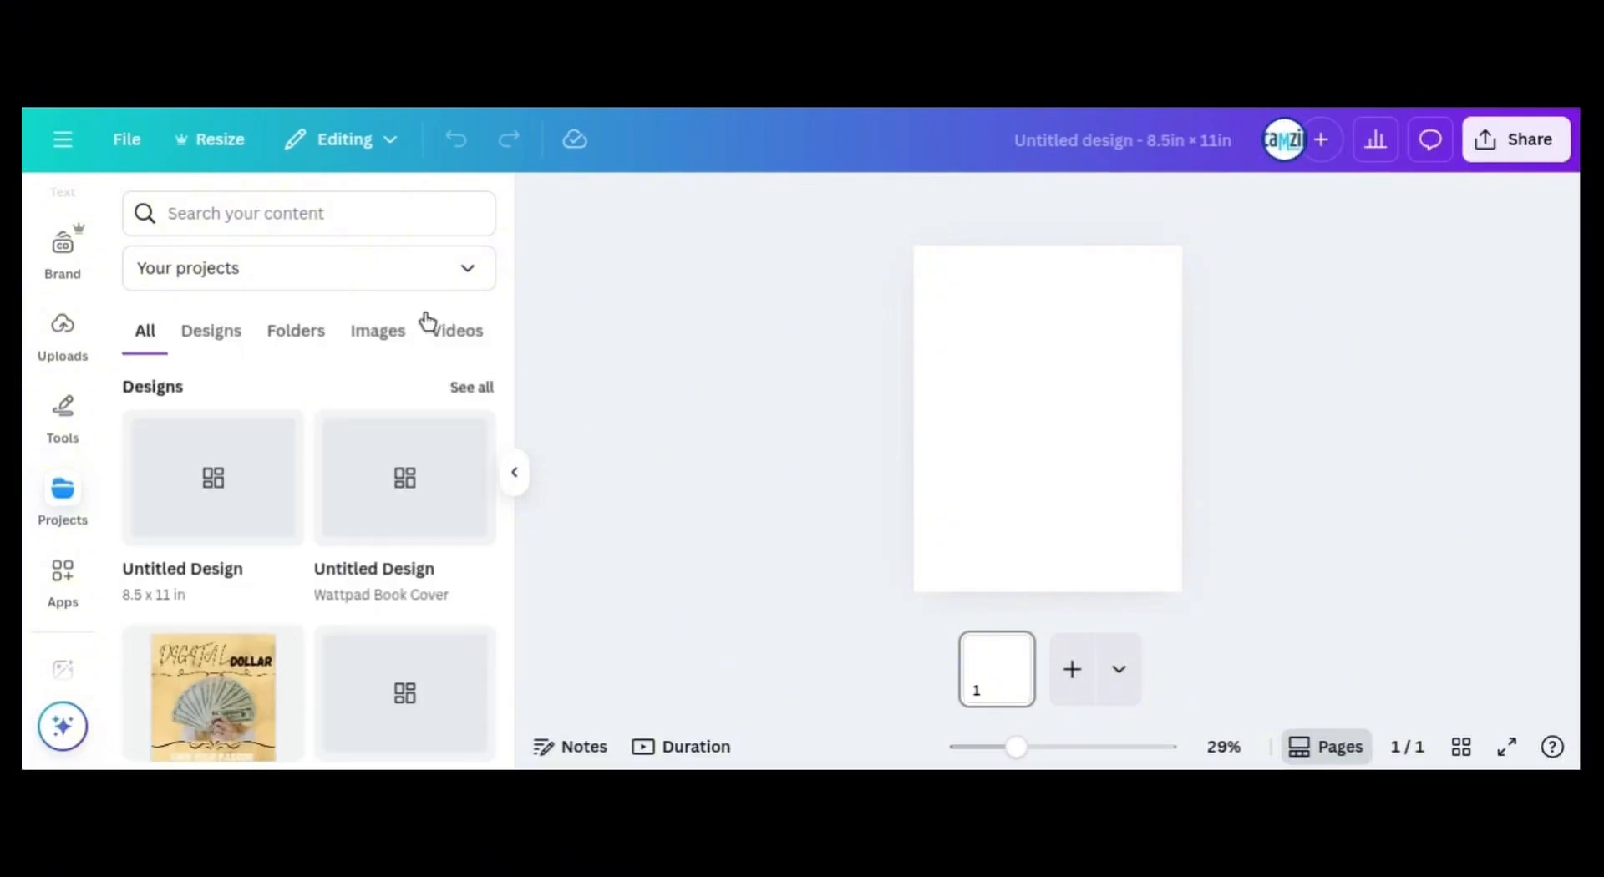
pyautogui.click(386, 338)
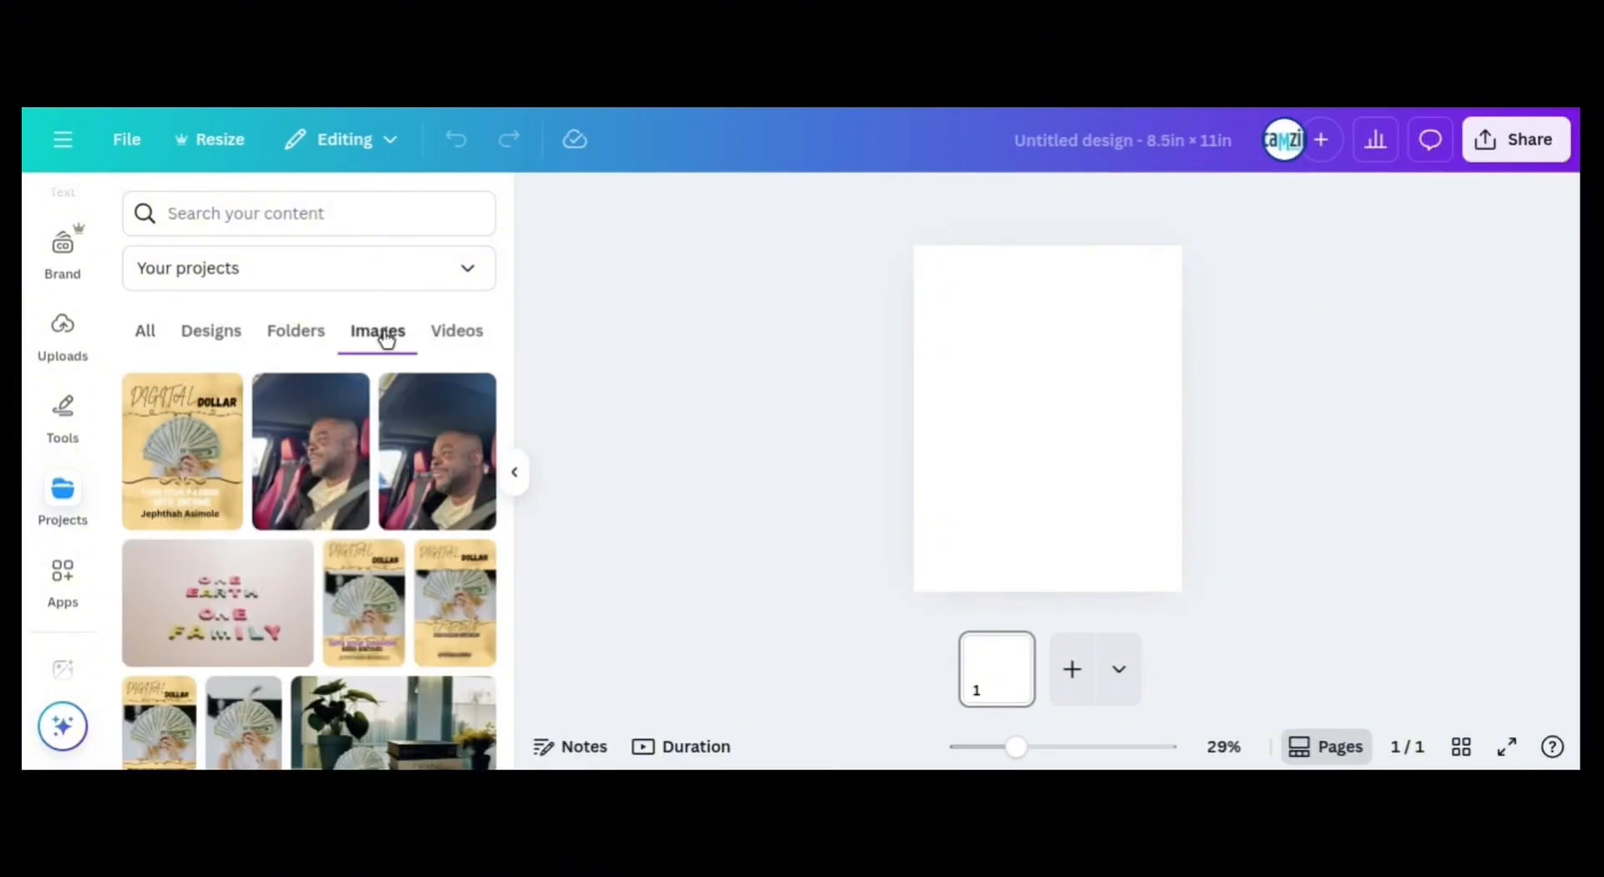
pyautogui.click(201, 465)
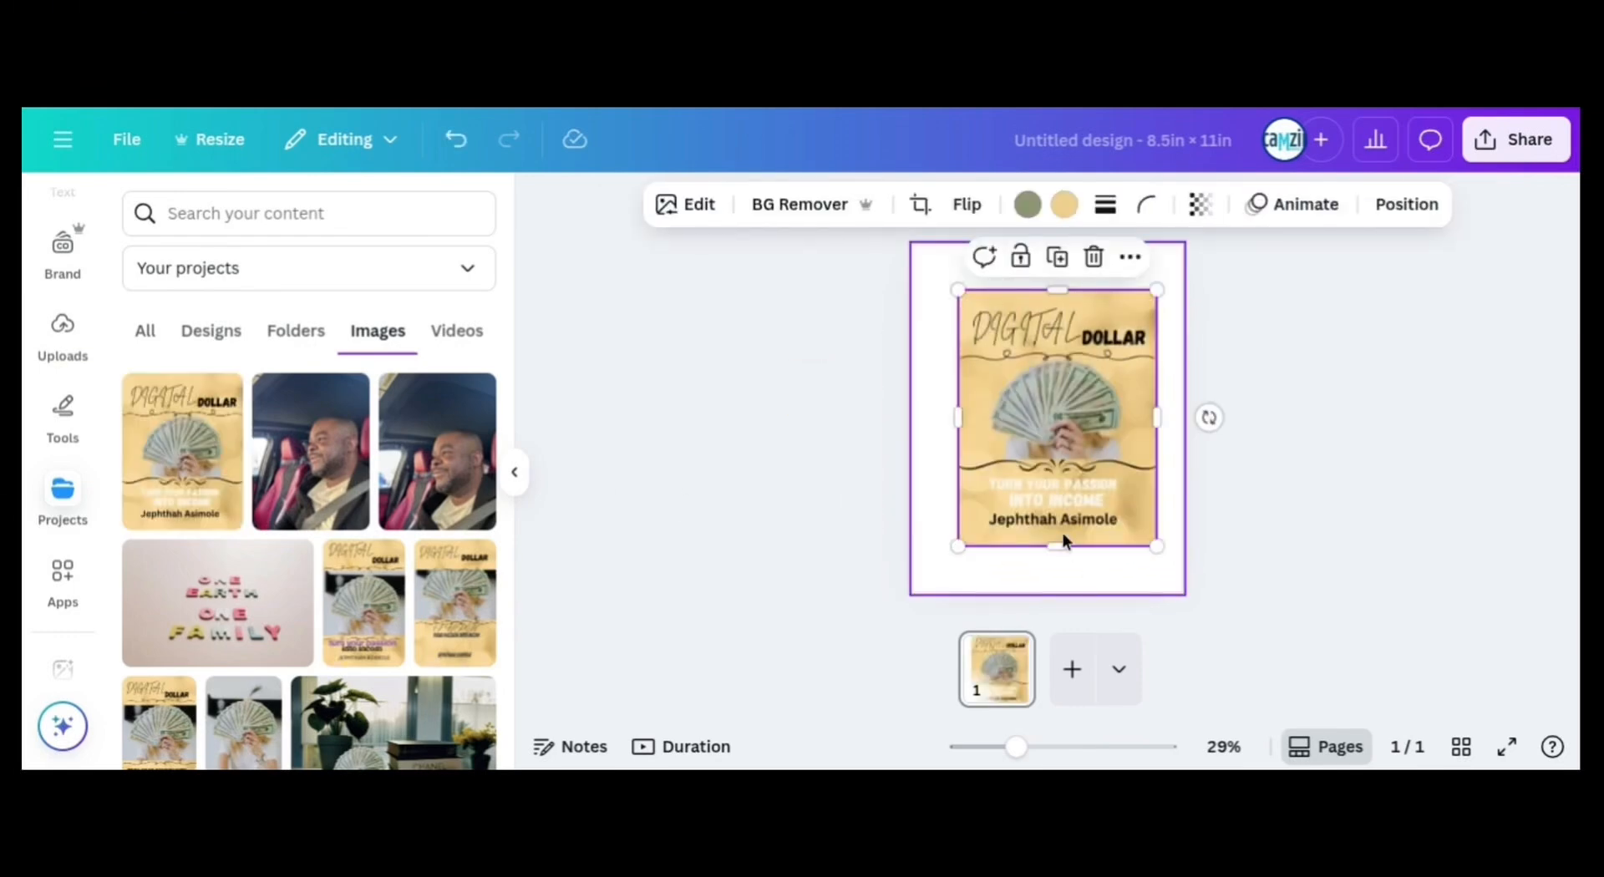
# Stretch the cover image on all four sides so it fills the whole 8.5 × 11 in page
pyautogui.moveTo(1053, 546); pyautogui.dragTo(1054, 595)
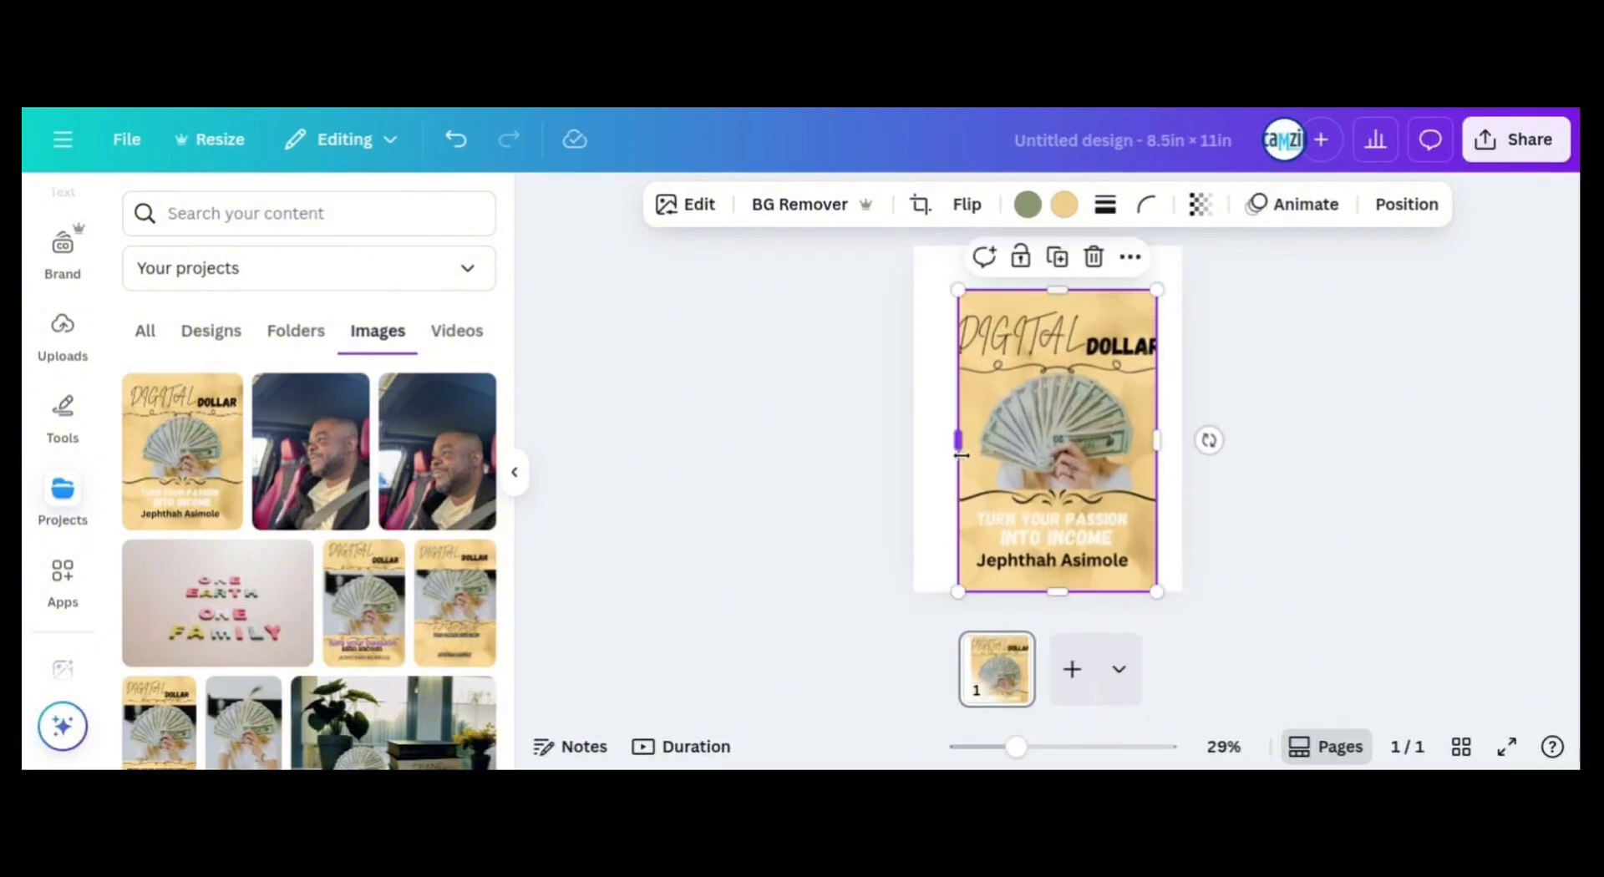
pyautogui.moveTo(957, 442); pyautogui.dragTo(914, 440)
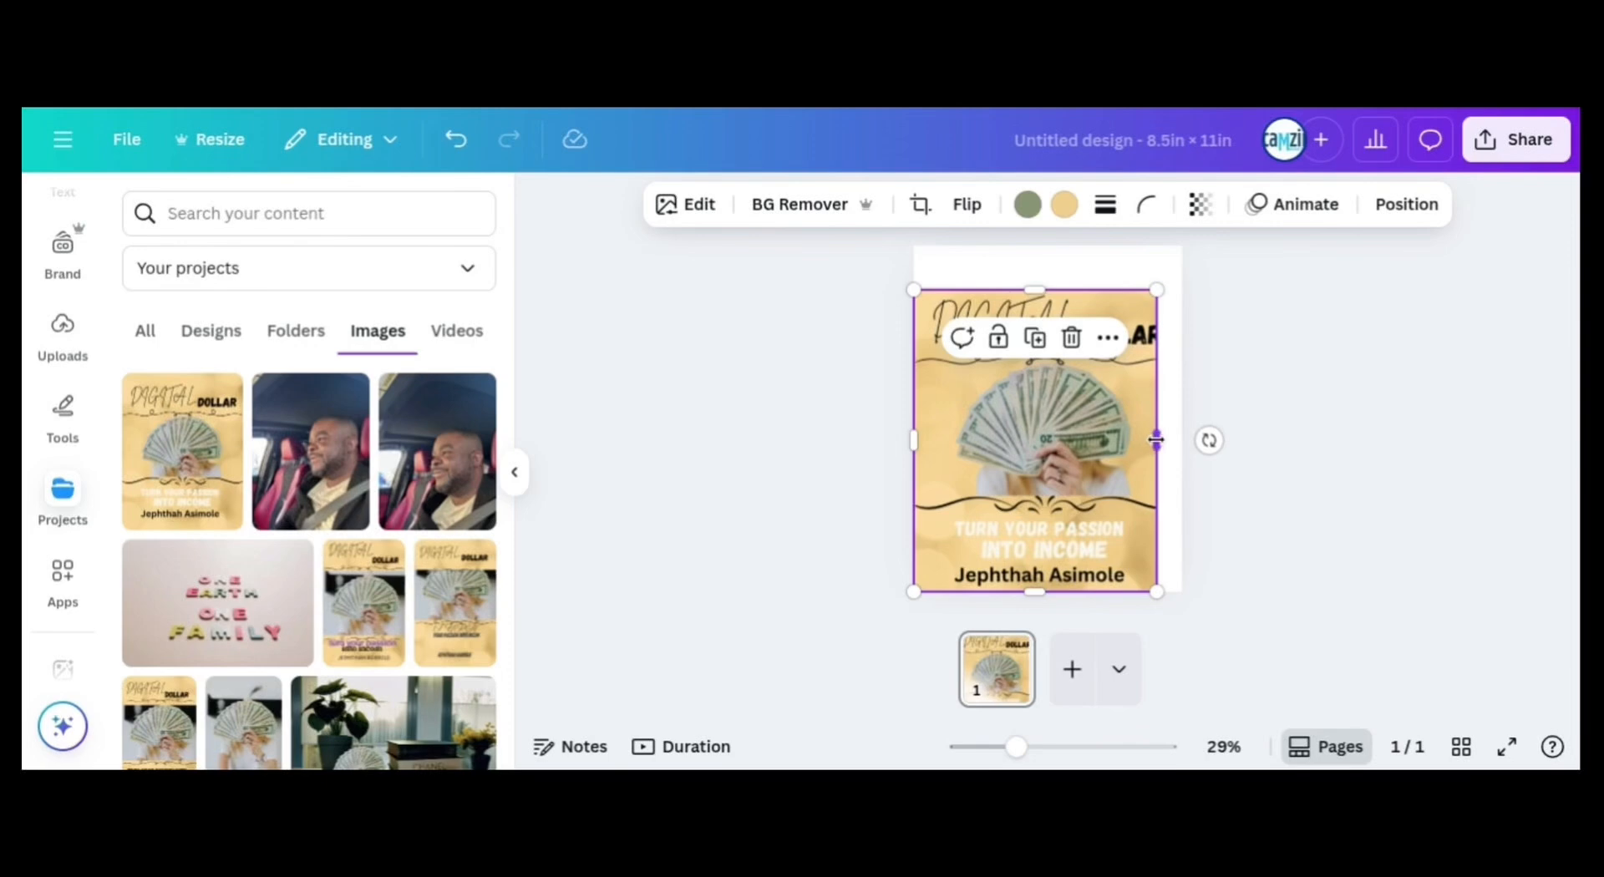
pyautogui.moveTo(1156, 440); pyautogui.dragTo(1182, 438)
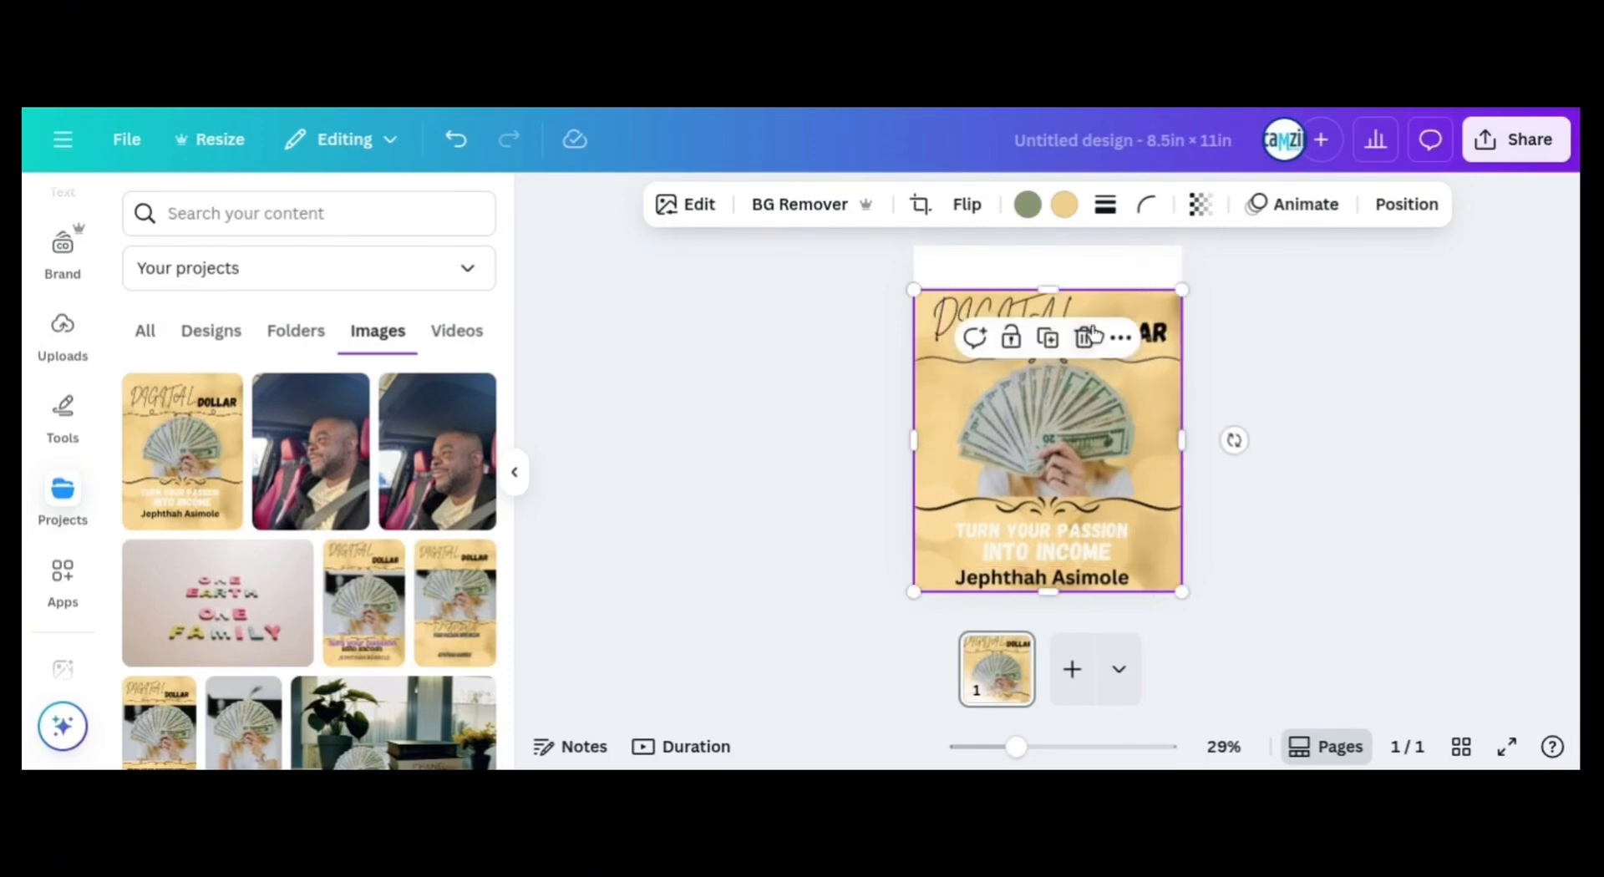
pyautogui.moveTo(1051, 272); pyautogui.dragTo(1049, 249)
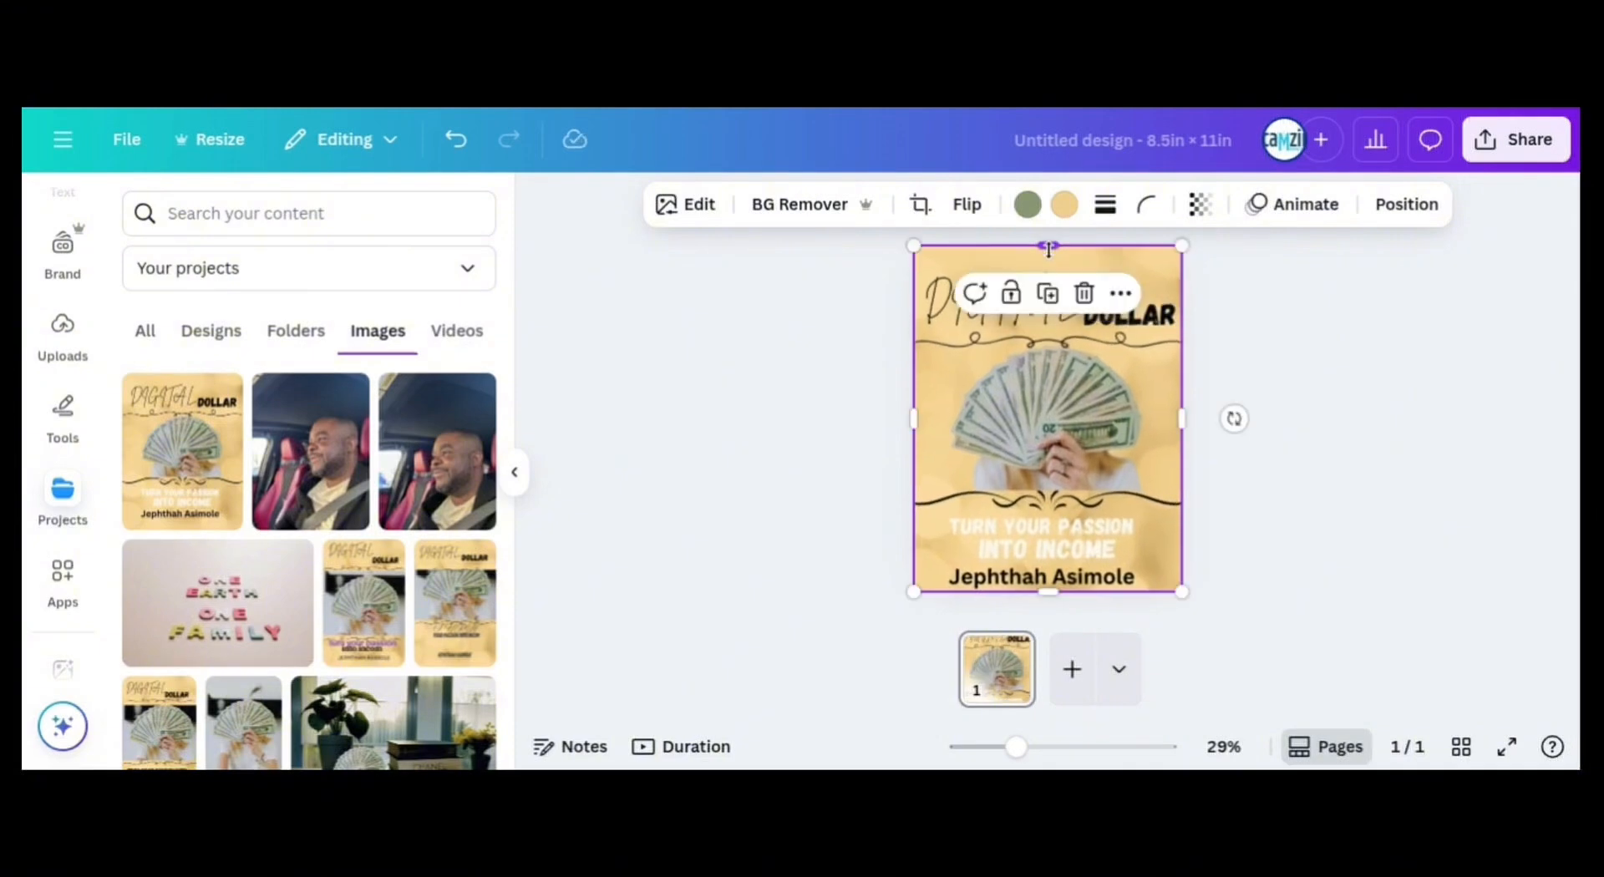
pyautogui.click(1274, 500)
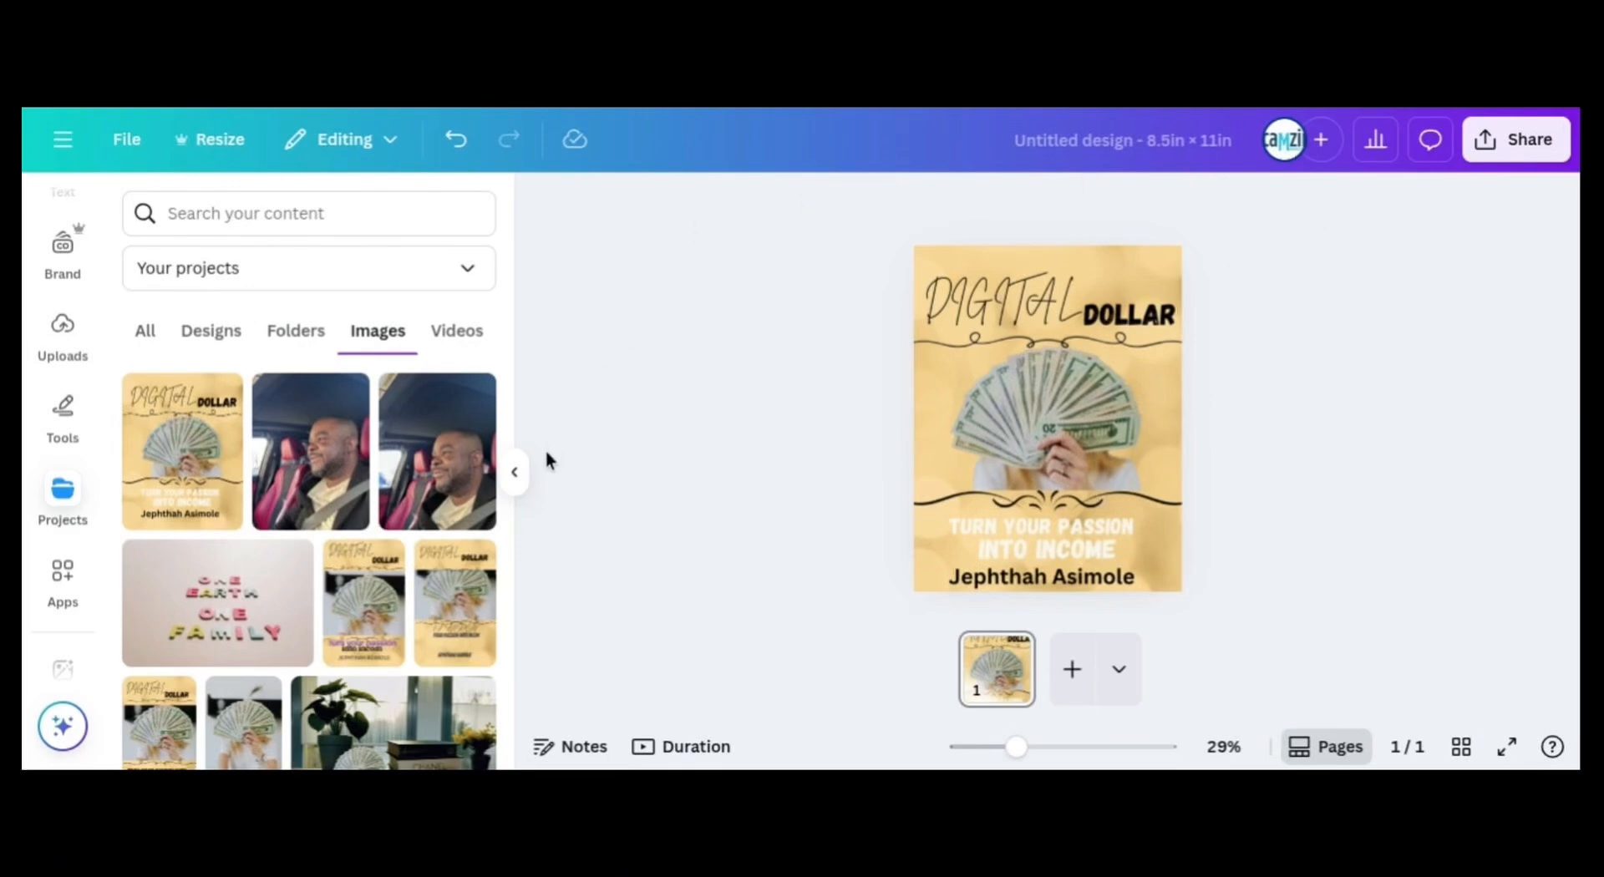
pyautogui.click(515, 473)
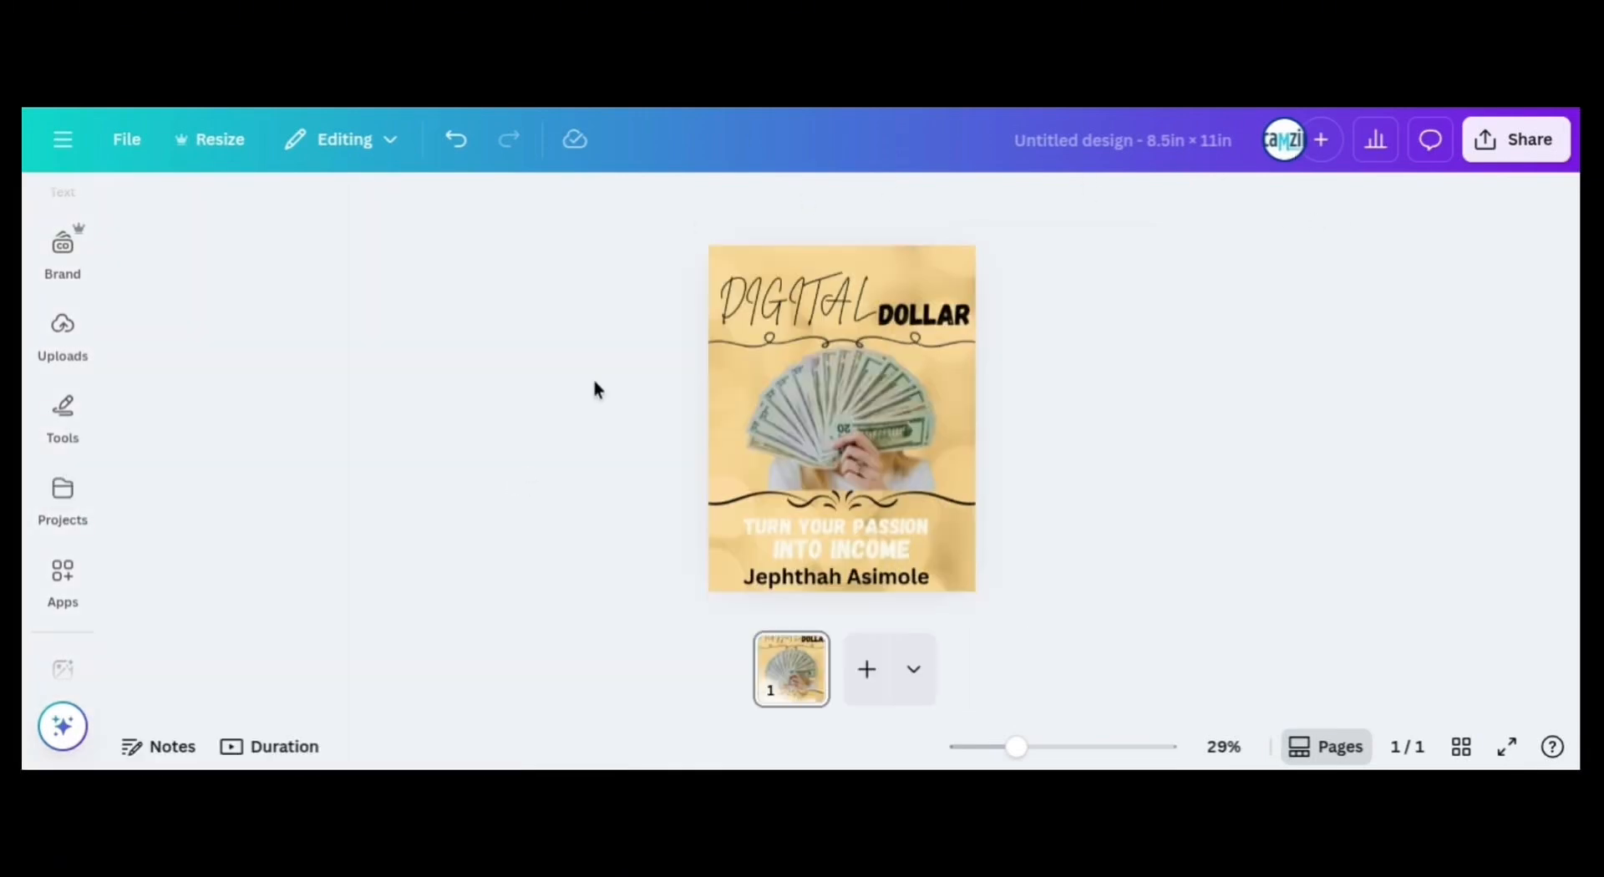
# Download the cover design as a PNG at size 1
pyautogui.click(123, 144)
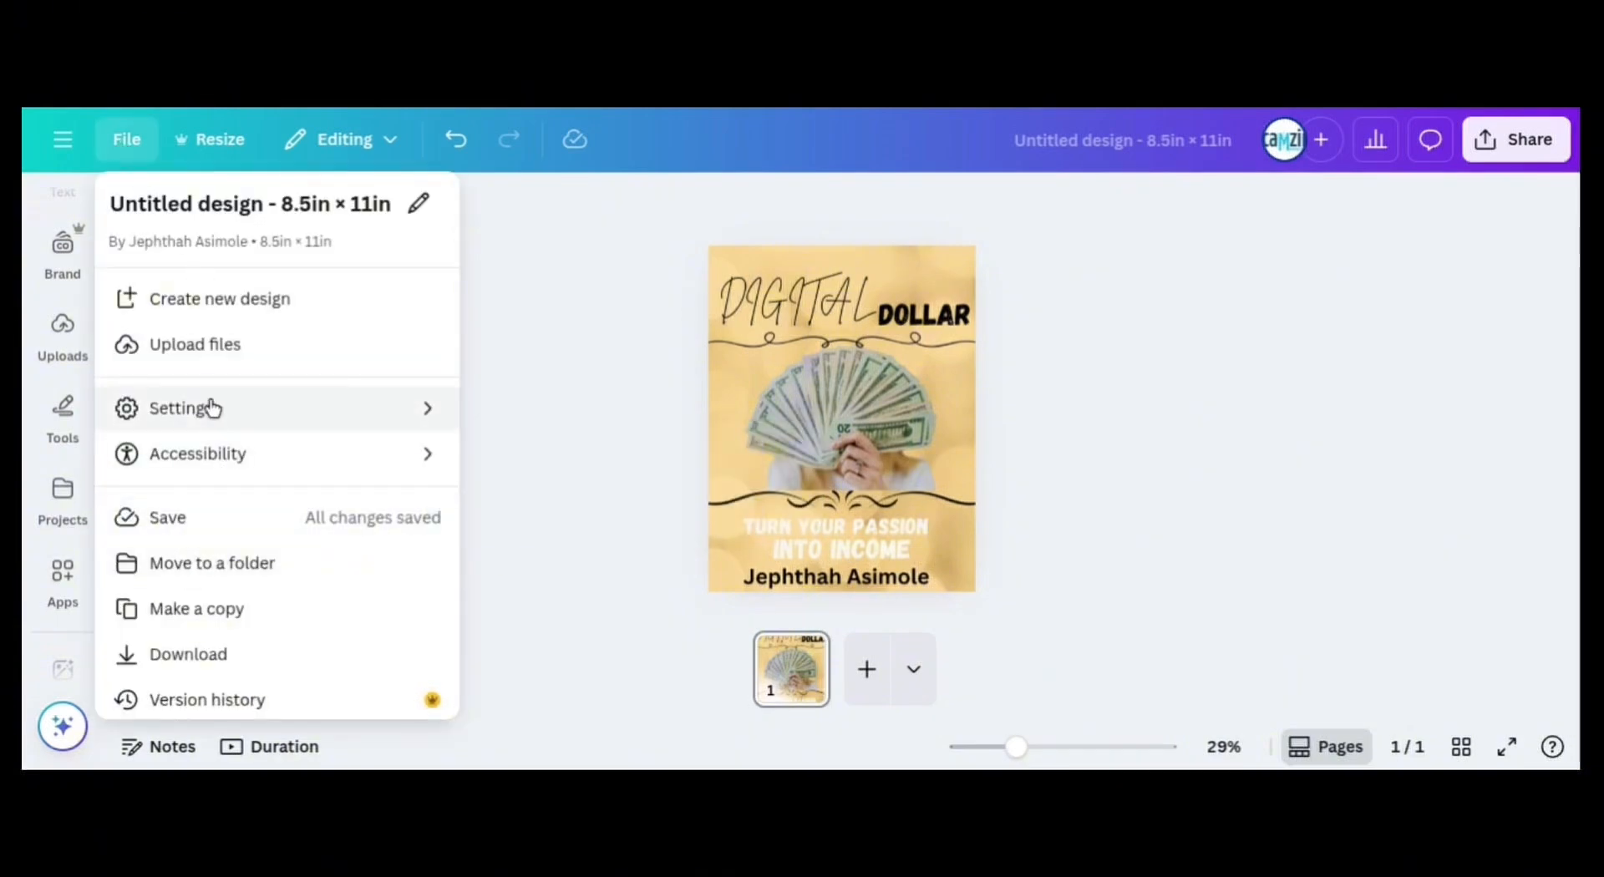
pyautogui.click(200, 654)
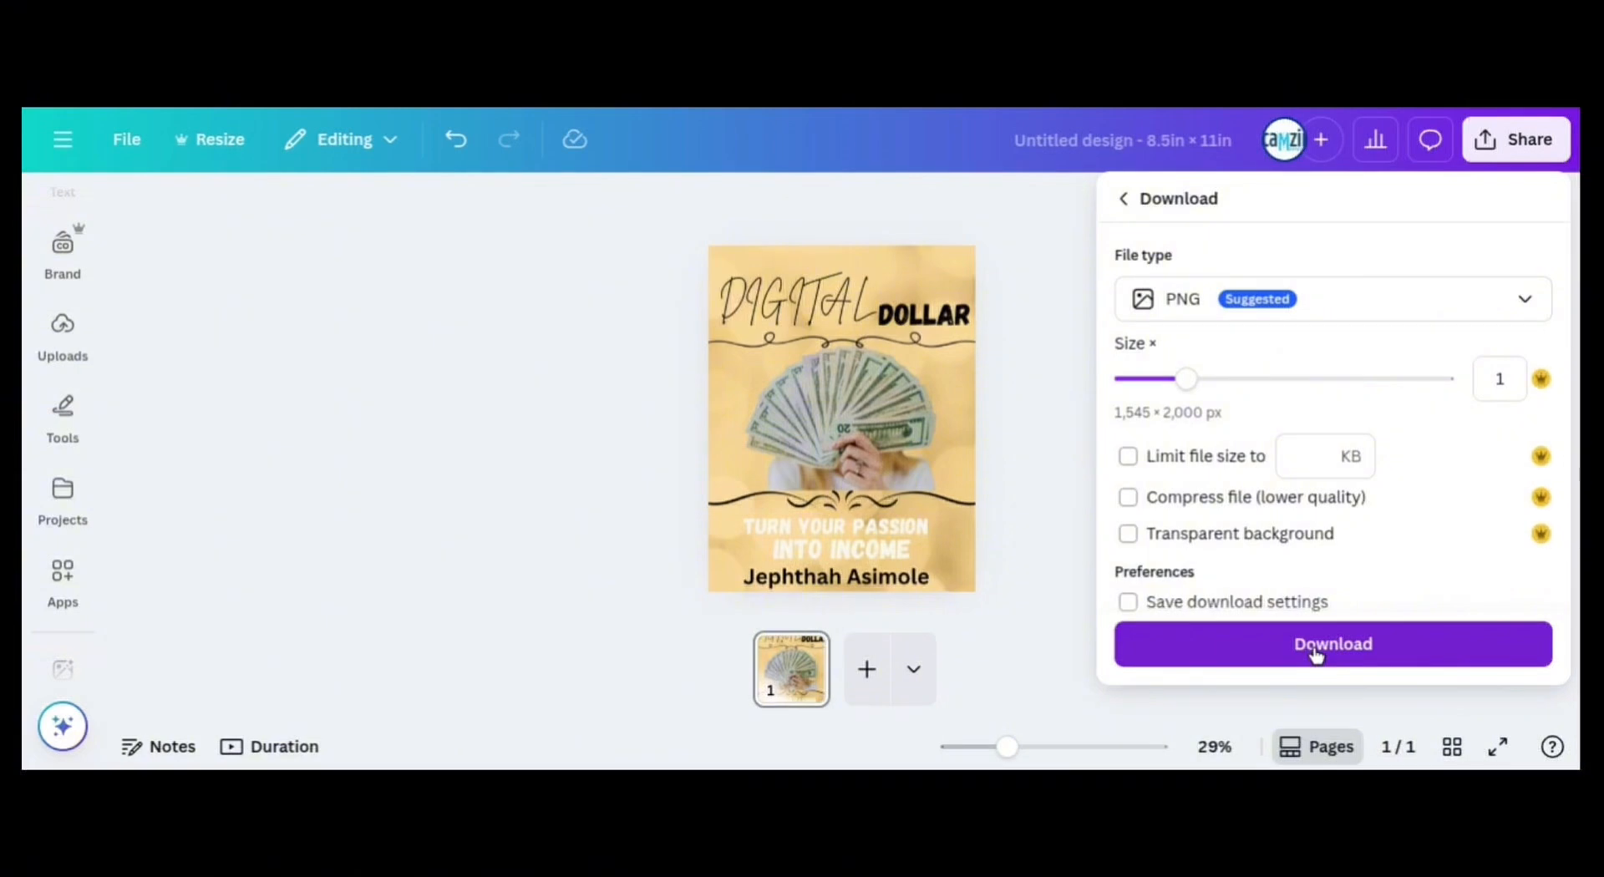
pyautogui.click(1316, 655)
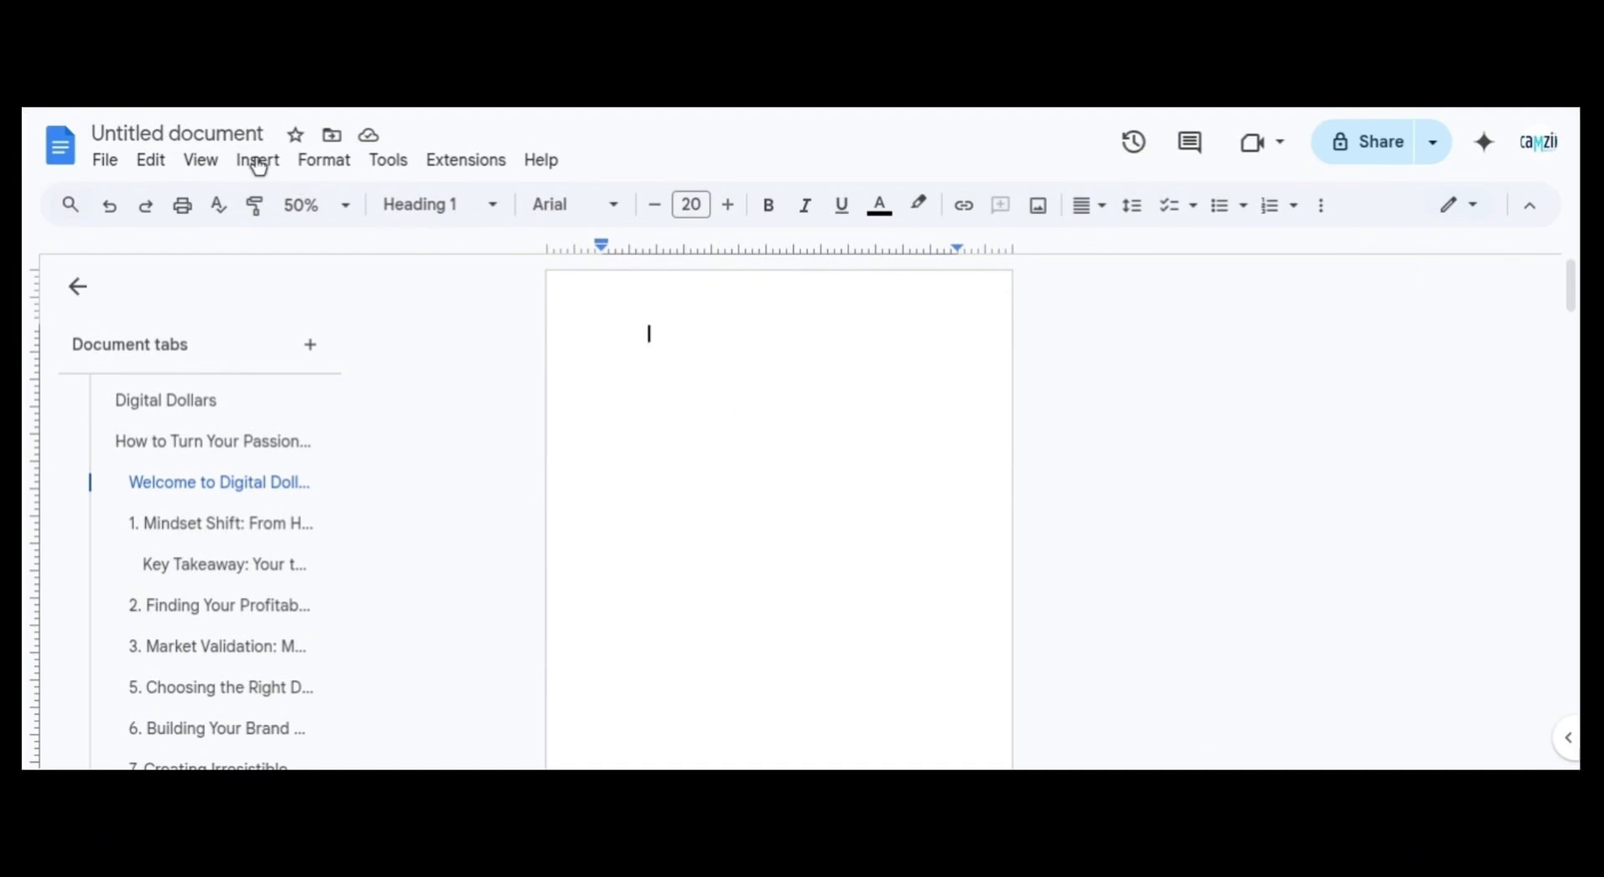
# Switch to Google Docs and insert the cover image from the computer on the blank first page
pyautogui.click(324, 160)
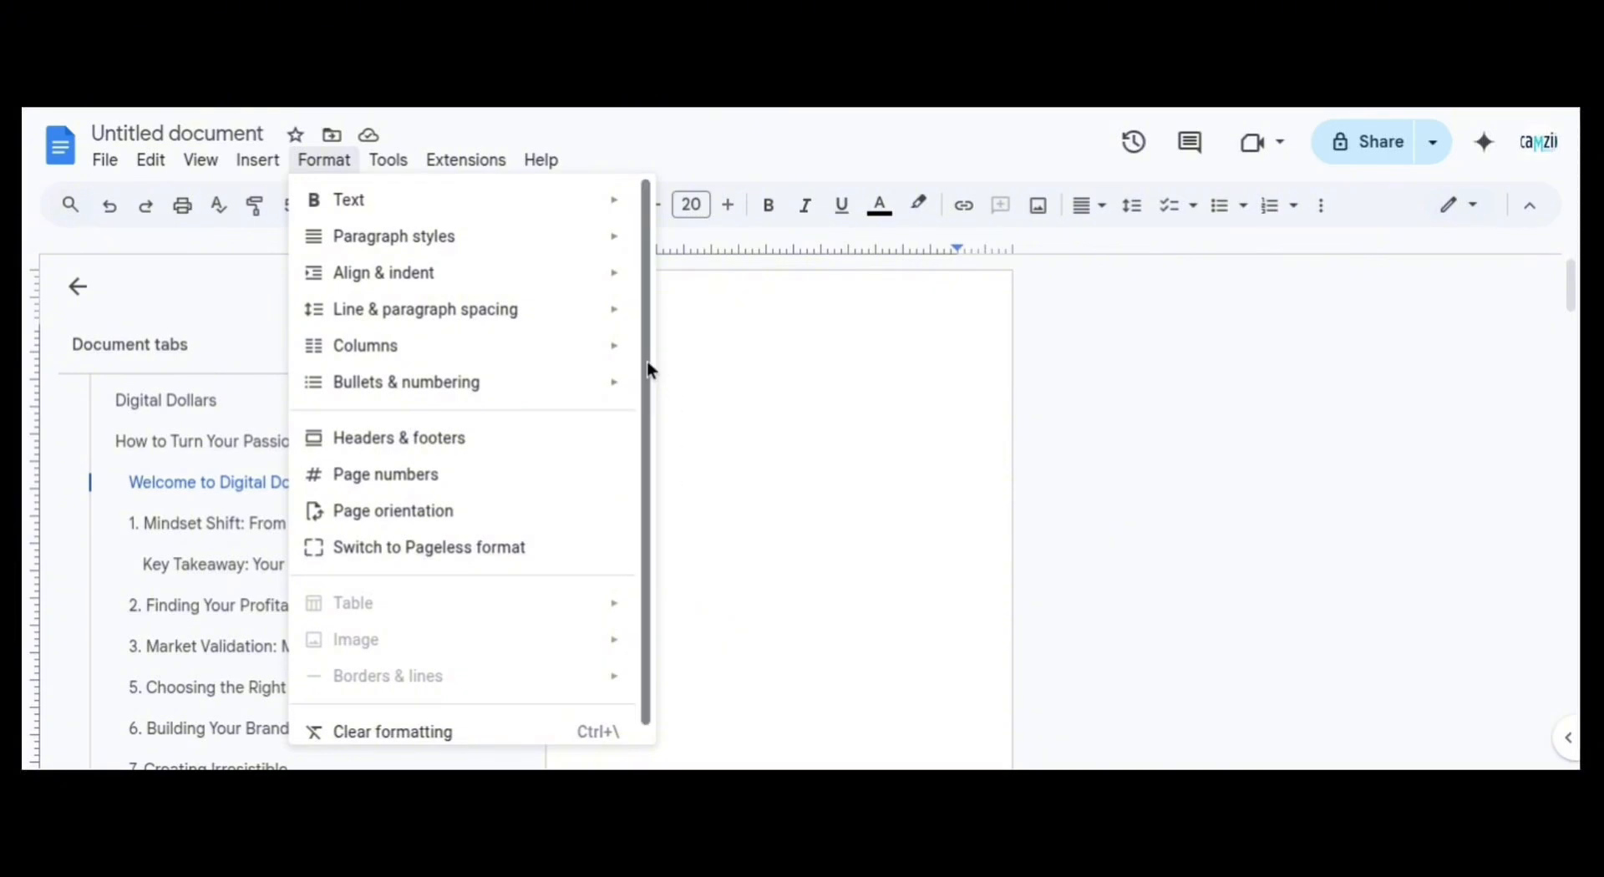
pyautogui.moveTo(243, 168)
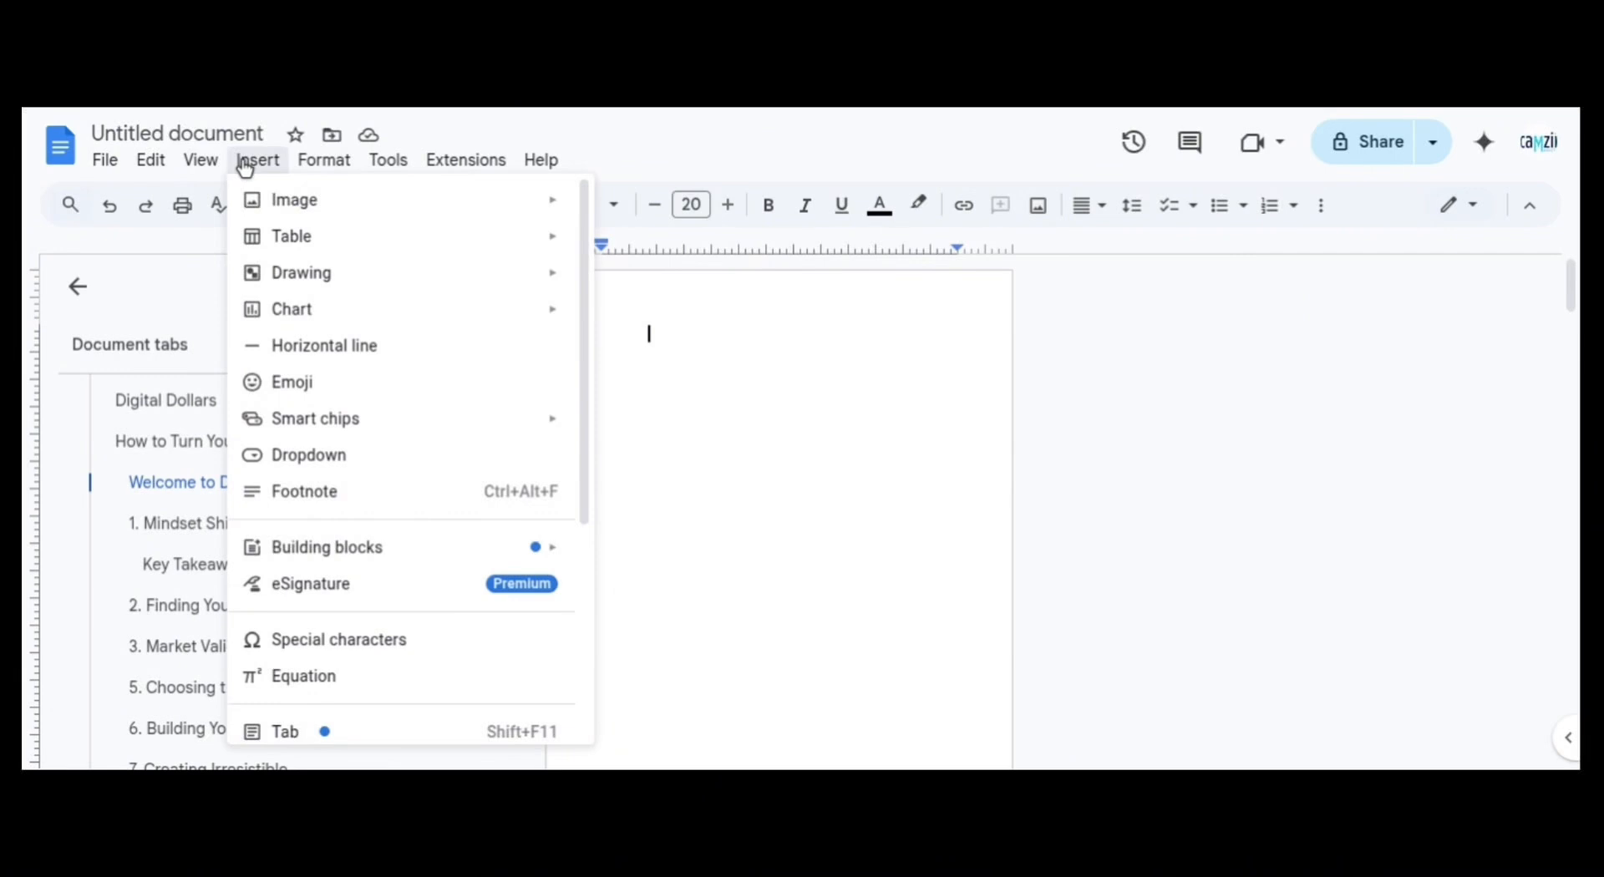
pyautogui.moveTo(288, 213)
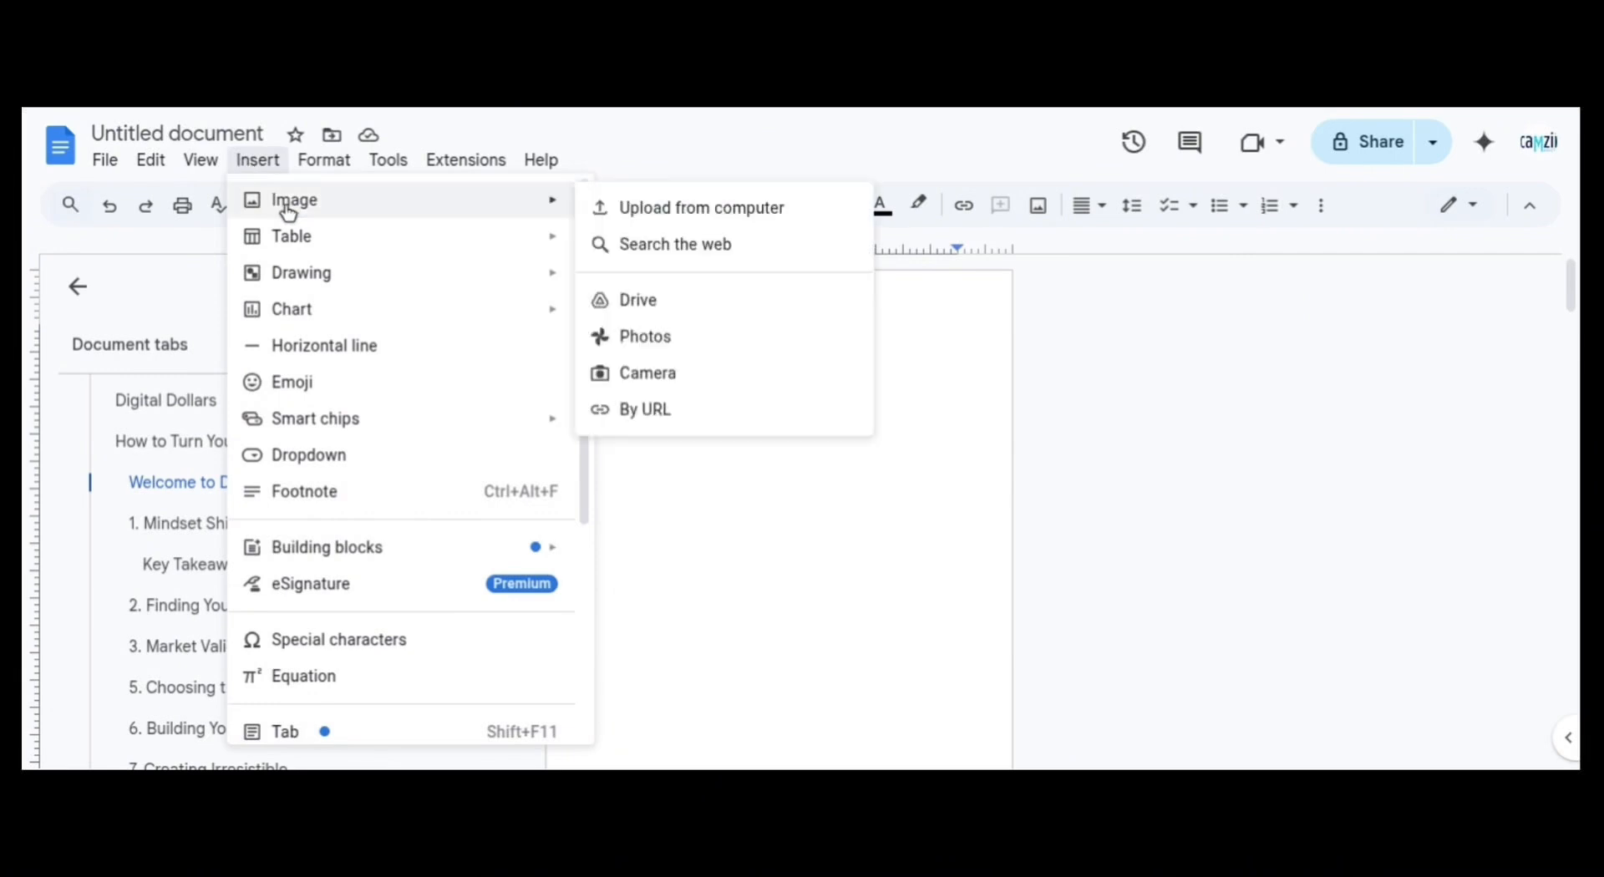
pyautogui.click(657, 215)
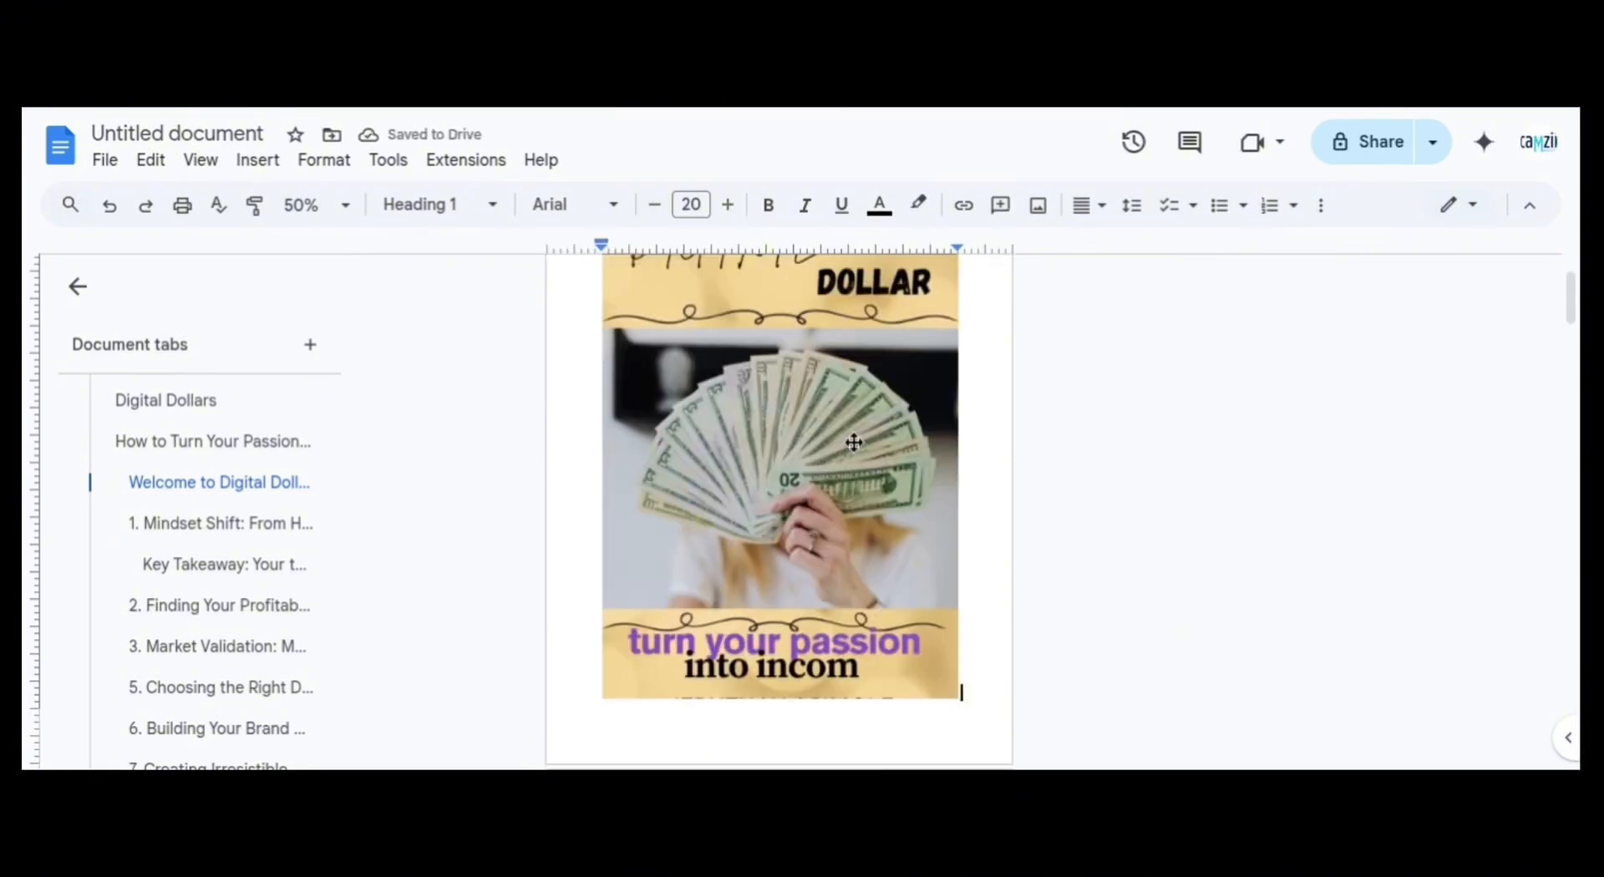
# Set the cover image to wrap text and fix its position on the page
pyautogui.click(854, 442)
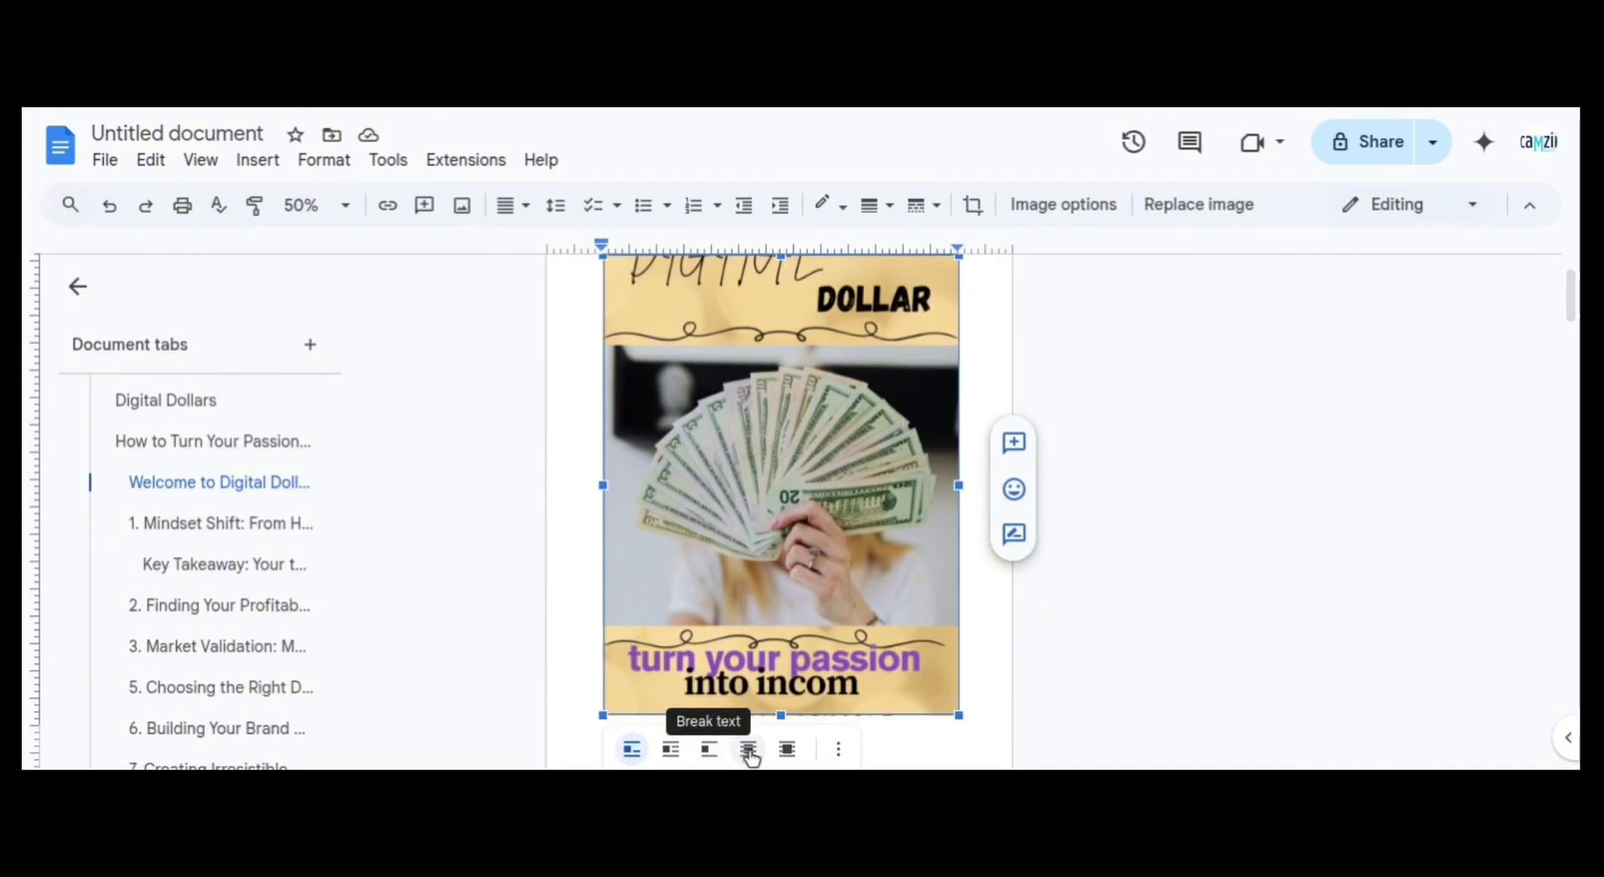
pyautogui.click(672, 751)
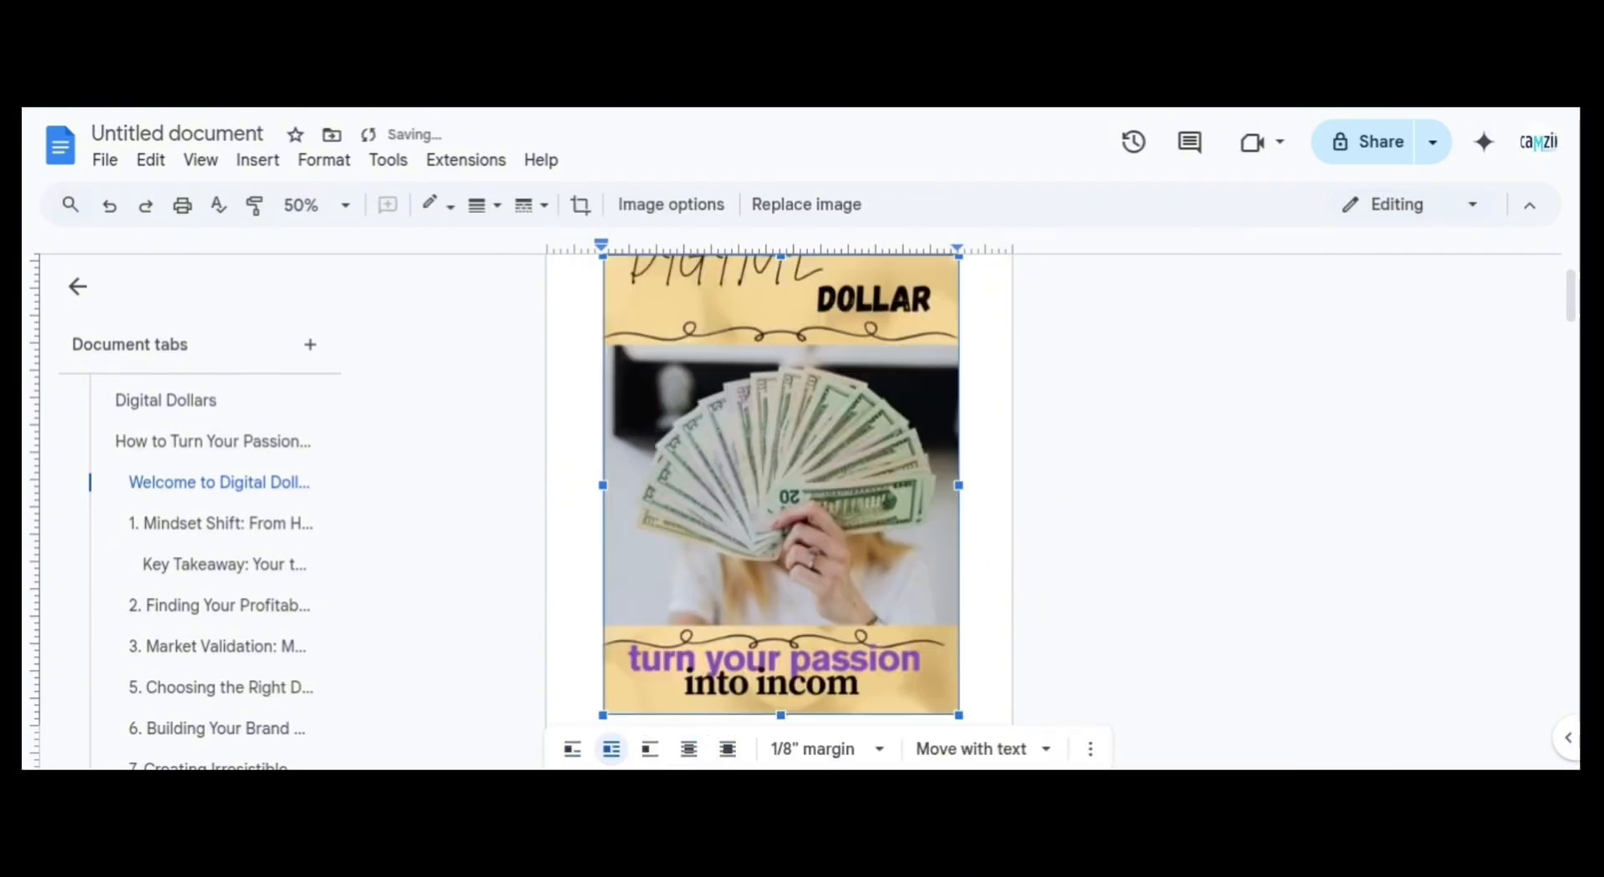
pyautogui.click(967, 751)
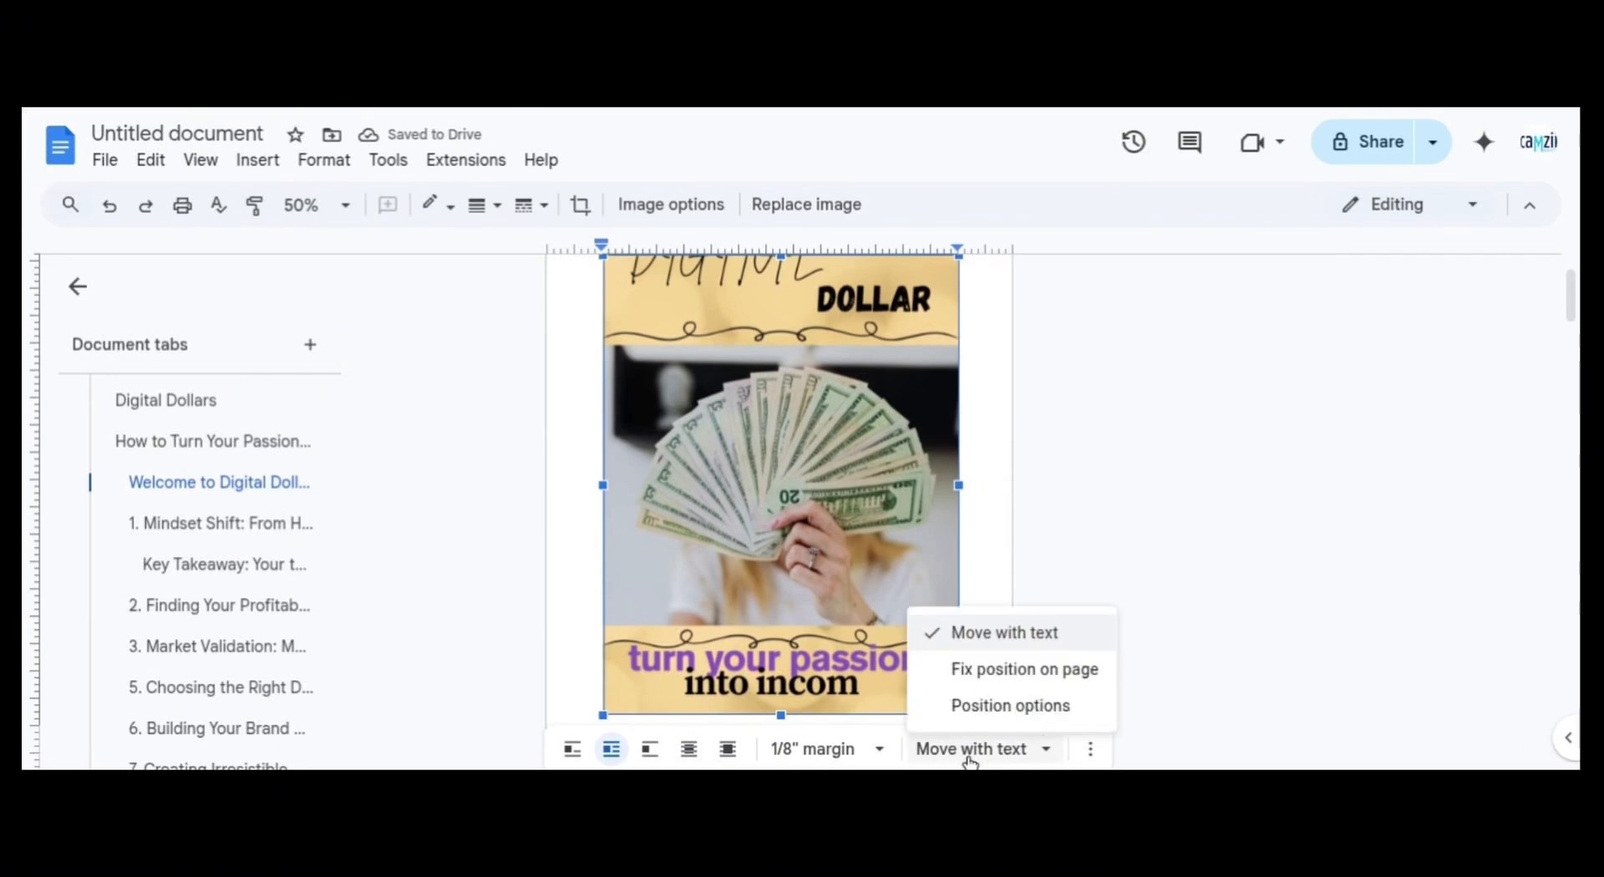
pyautogui.click(987, 684)
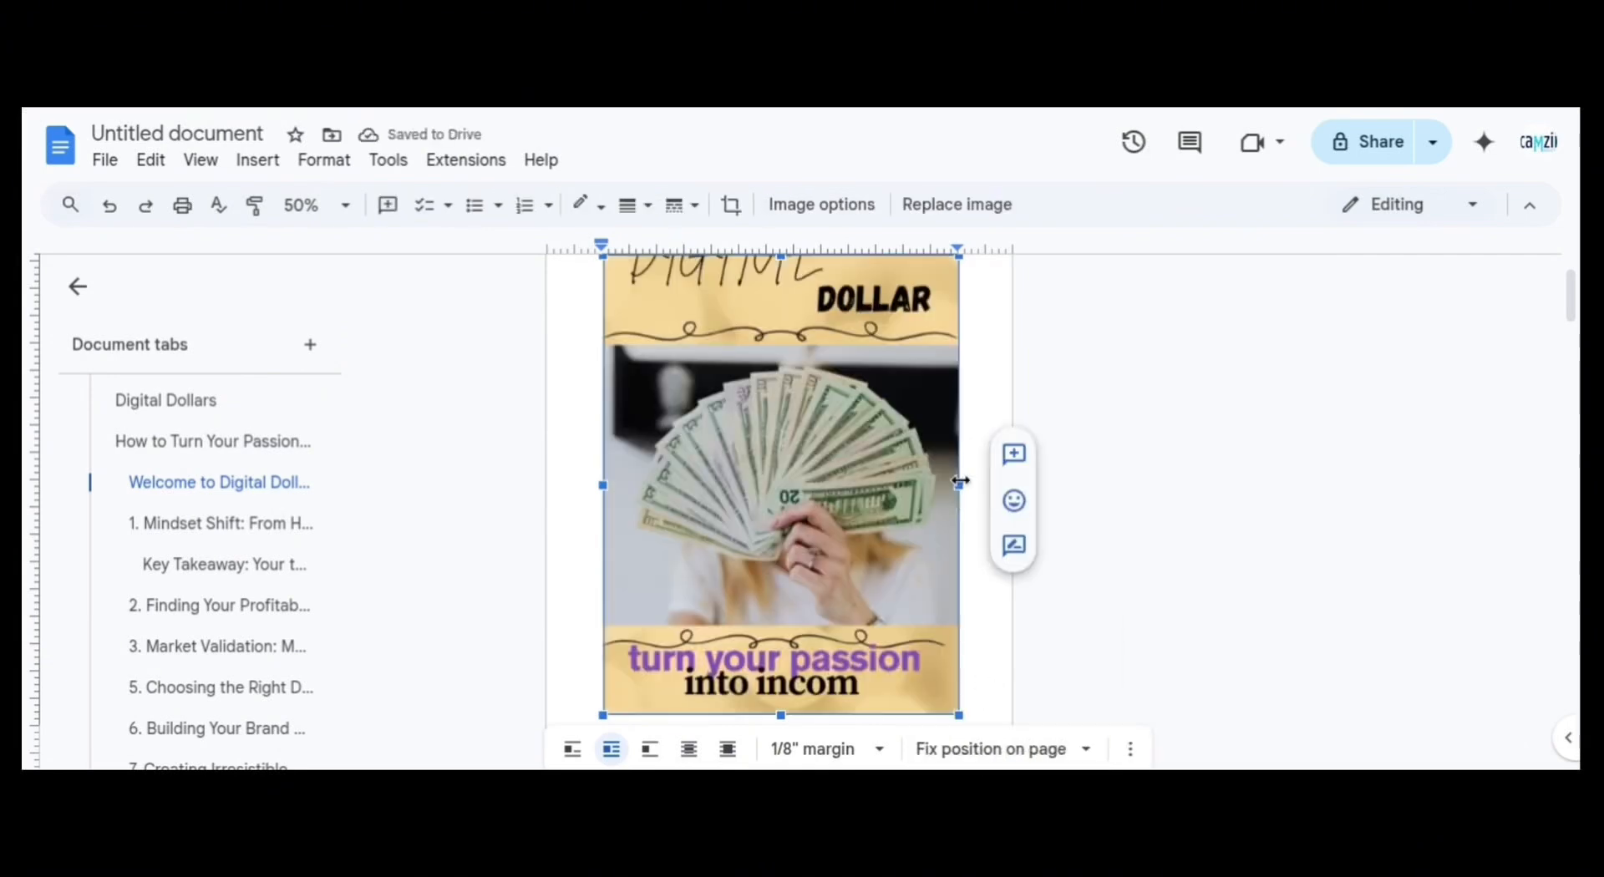
# Stretch the cover image to the page edges so it covers the entire first page
pyautogui.moveTo(957, 487); pyautogui.dragTo(1013, 499)
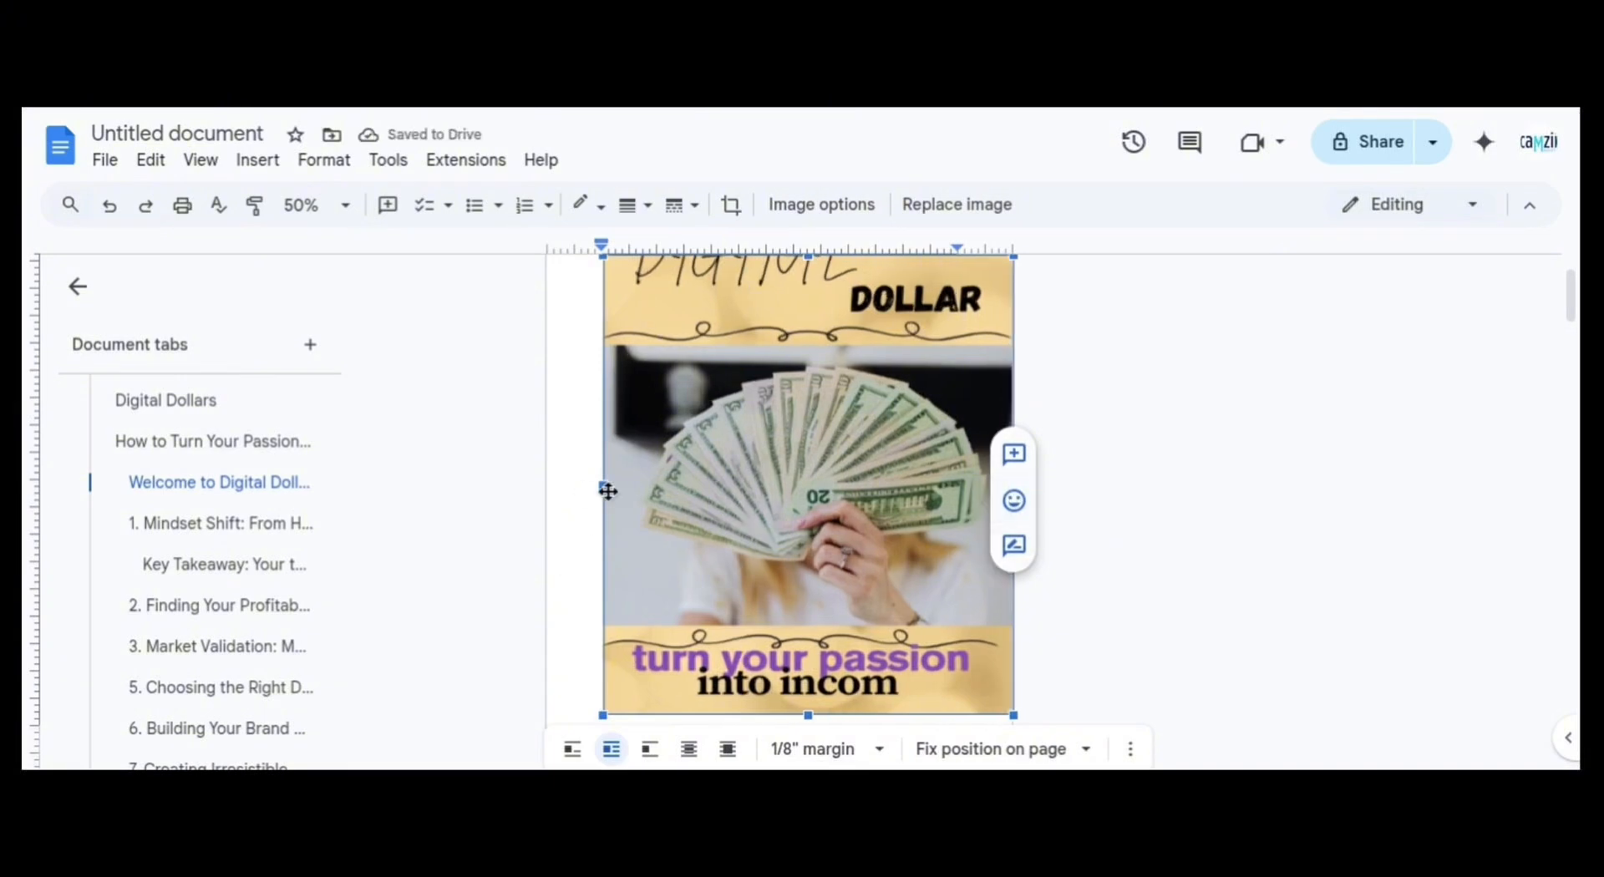
pyautogui.moveTo(603, 486); pyautogui.dragTo(546, 486)
pyautogui.moveTo(1571, 284); pyautogui.dragTo(1570, 262)
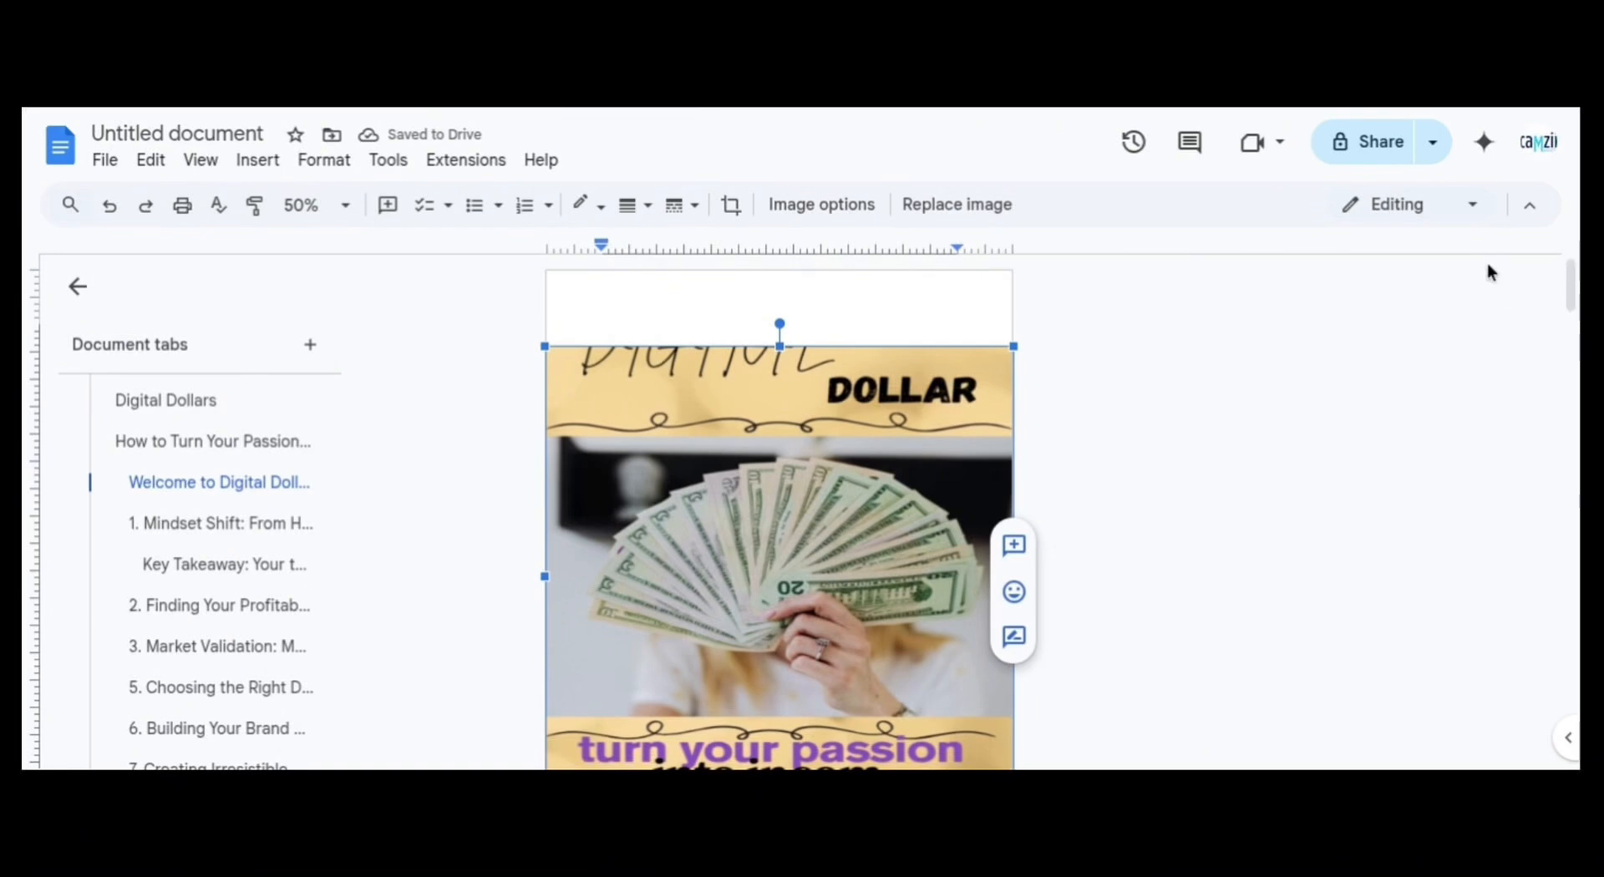
pyautogui.moveTo(779, 346); pyautogui.dragTo(777, 270)
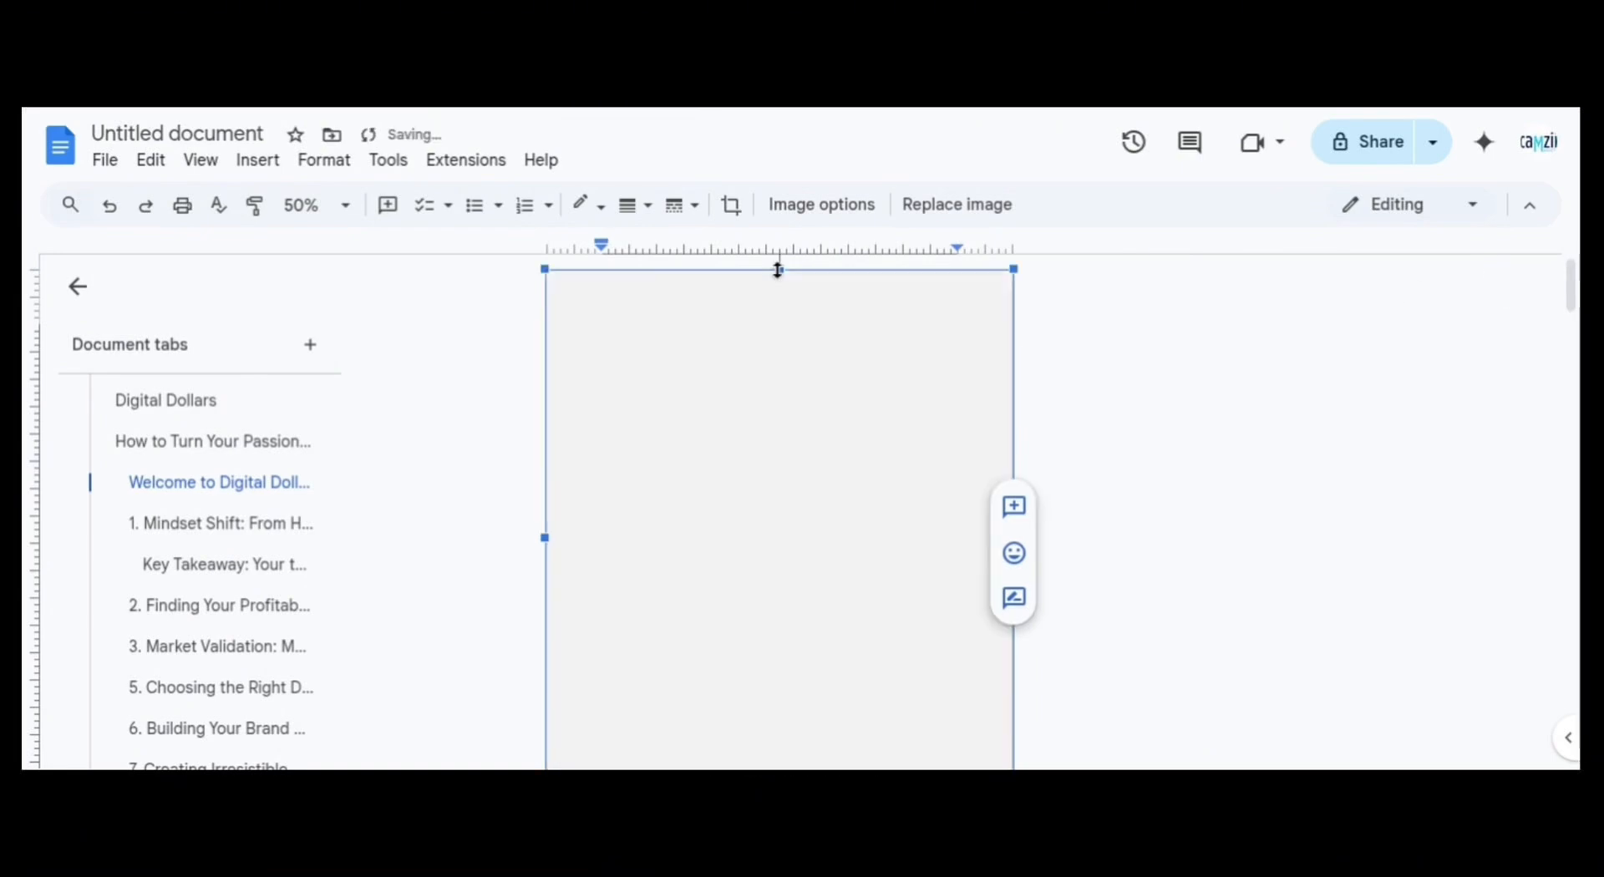
pyautogui.click(1403, 452)
pyautogui.moveTo(1571, 272)
pyautogui.mouseDown()
pyautogui.moveTo(1568, 322)
pyautogui.moveTo(1568, 258)
pyautogui.mouseUp()
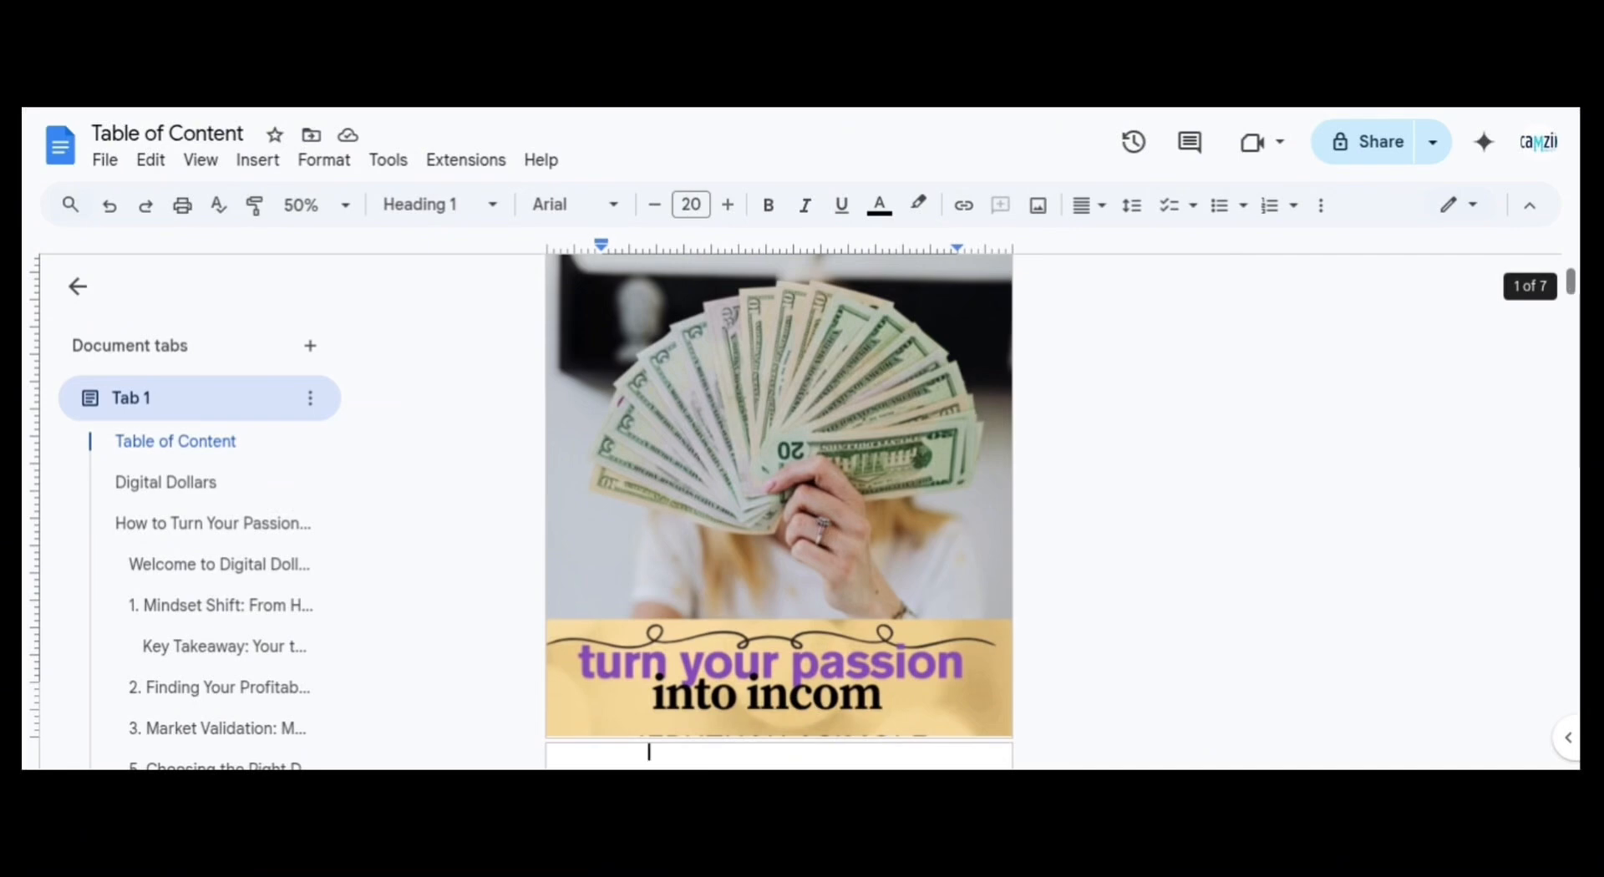
# Download the document as a PDF Document (.pdf)
pyautogui.moveTo(1571, 295)
pyautogui.mouseDown()
pyautogui.moveTo(1571, 574)
pyautogui.moveTo(1571, 279)
pyautogui.mouseUp()
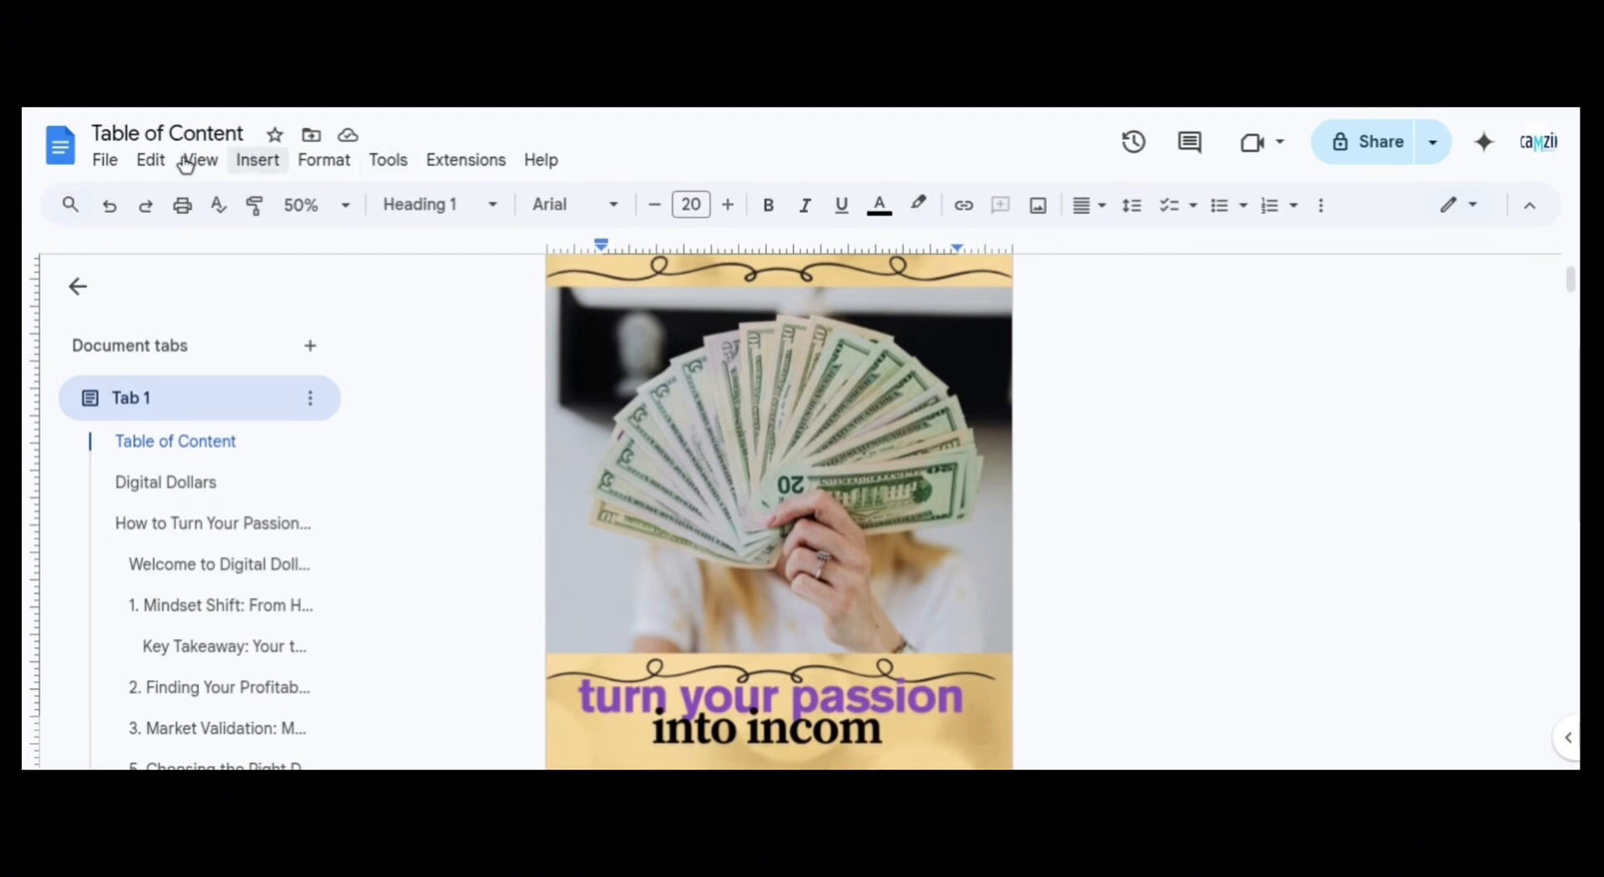
pyautogui.click(116, 166)
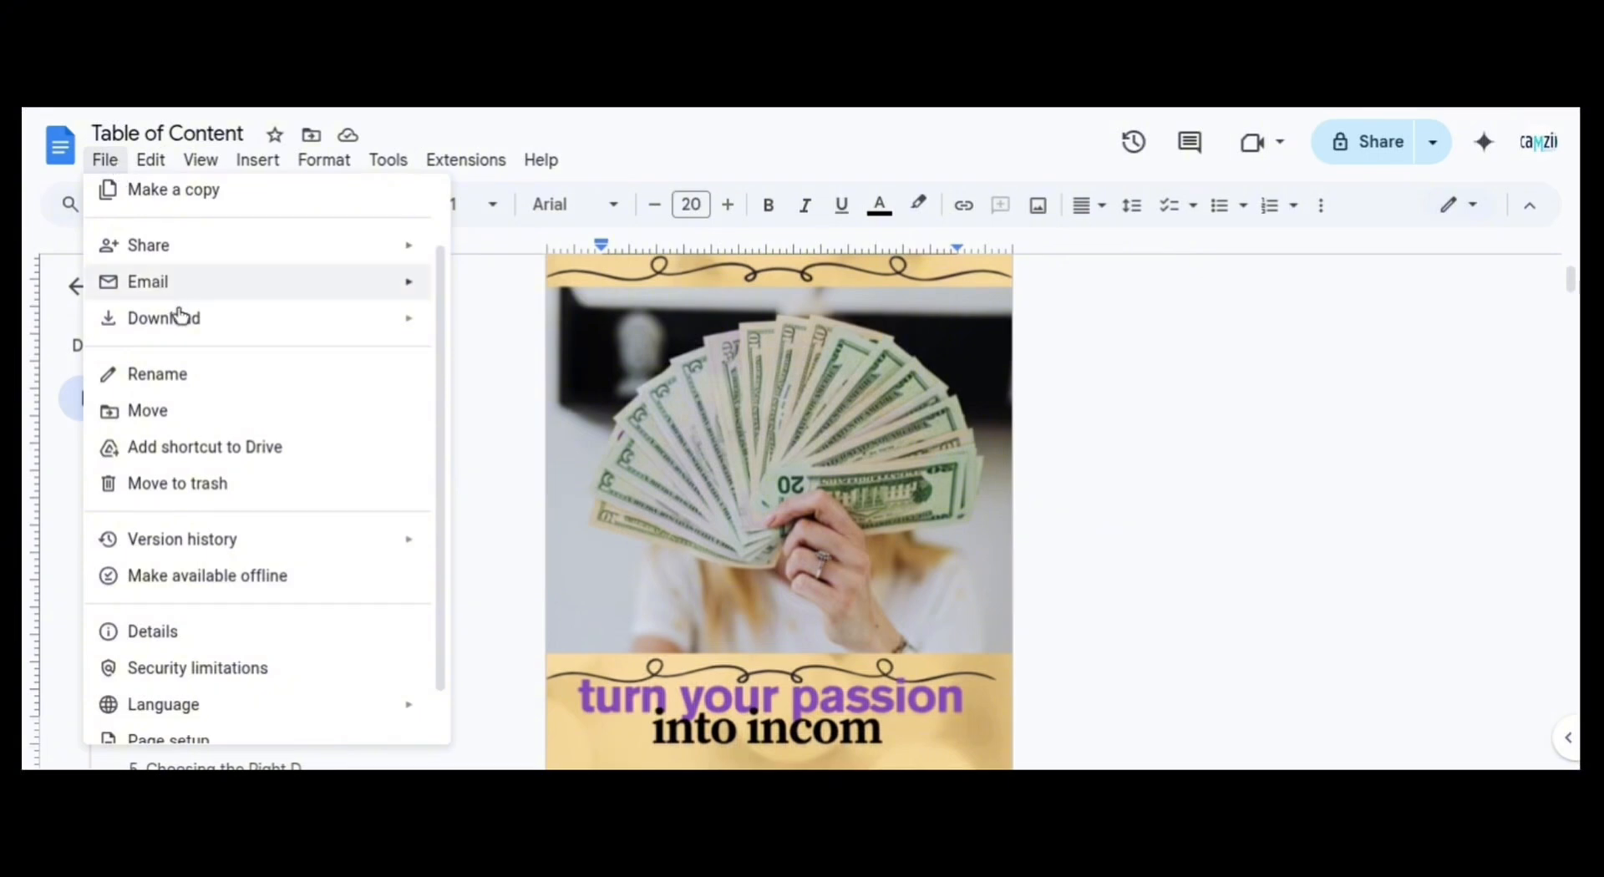
pyautogui.moveTo(186, 319)
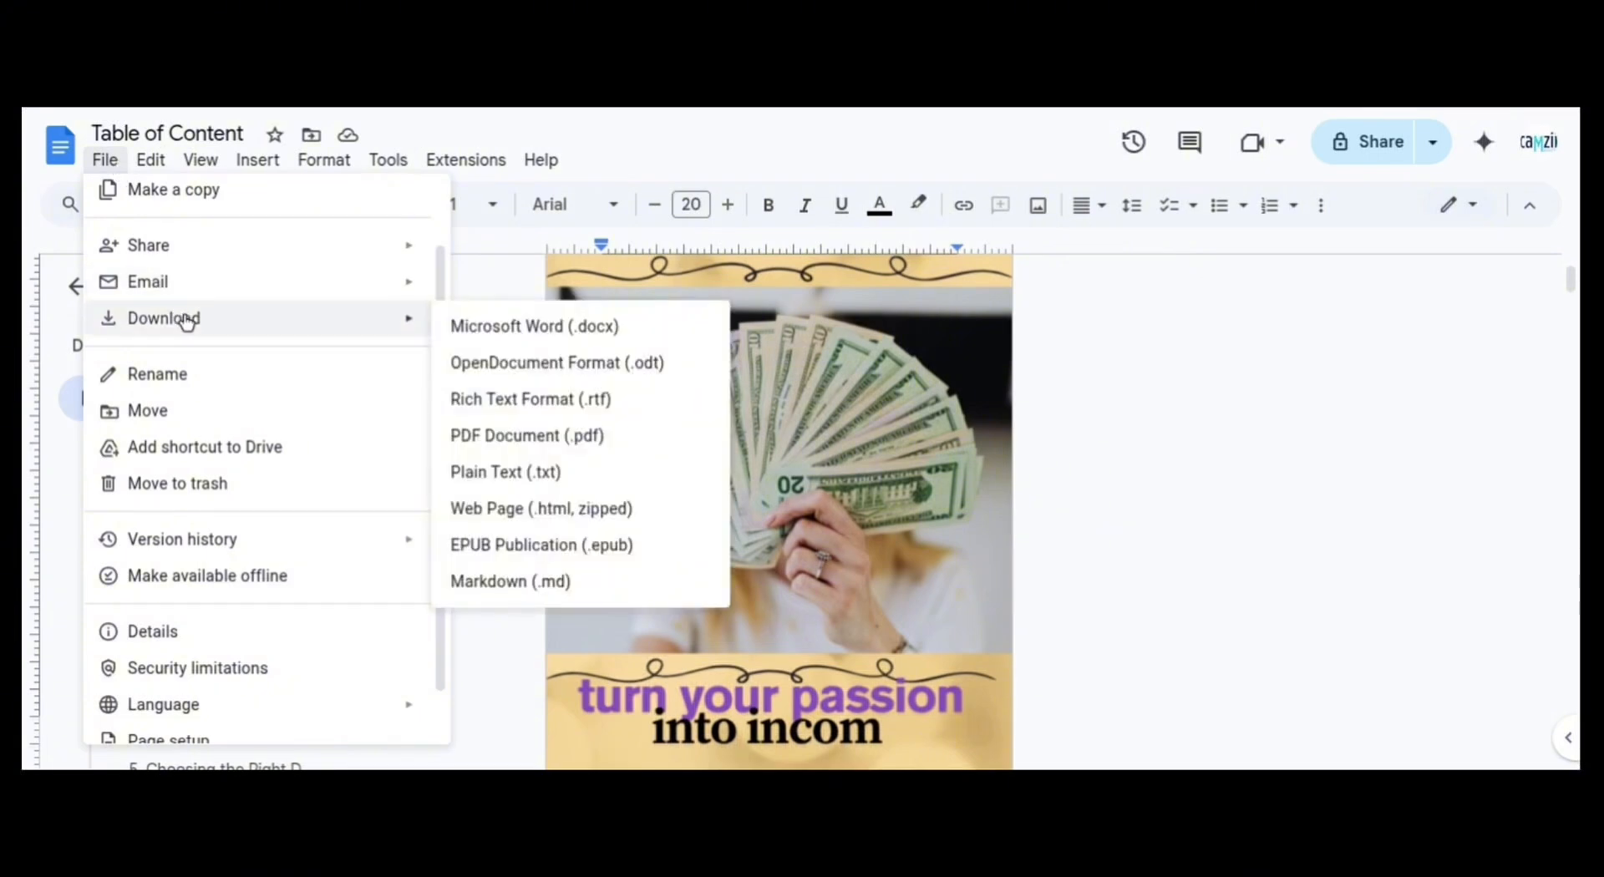
pyautogui.click(499, 439)
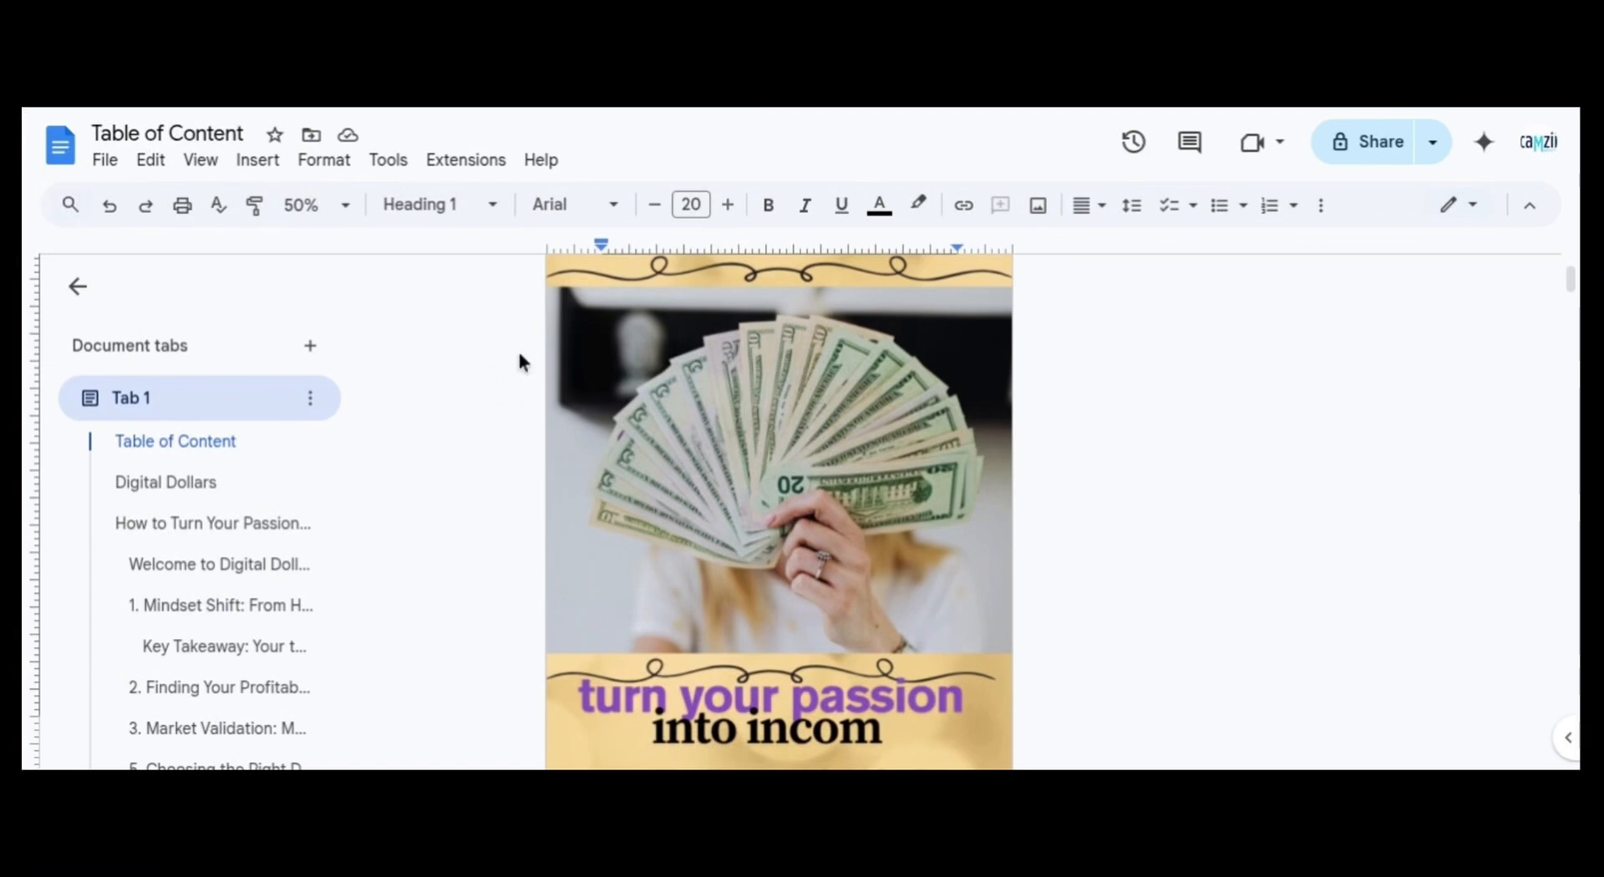
# Rename the document as "Digital Dollar"
pyautogui.click(246, 132)
pyautogui.press('BackSpace')
pyautogui.press('BackSpace')
pyautogui.press('BackSpace')
pyautogui.press('BackSpace')
pyautogui.press('BackSpace')
pyautogui.press('BackSpace')
pyautogui.press('BackSpace')
pyautogui.press('BackSpace')
pyautogui.press('BackSpace')
pyautogui.press('BackSpace')
pyautogui.press('BackSpace')
pyautogui.press('BackSpace')
pyautogui.press('BackSpace')
pyautogui.press('BackSpace')
pyautogui.press('BackSpace')
pyautogui.press('BackSpace')
pyautogui.write('D')
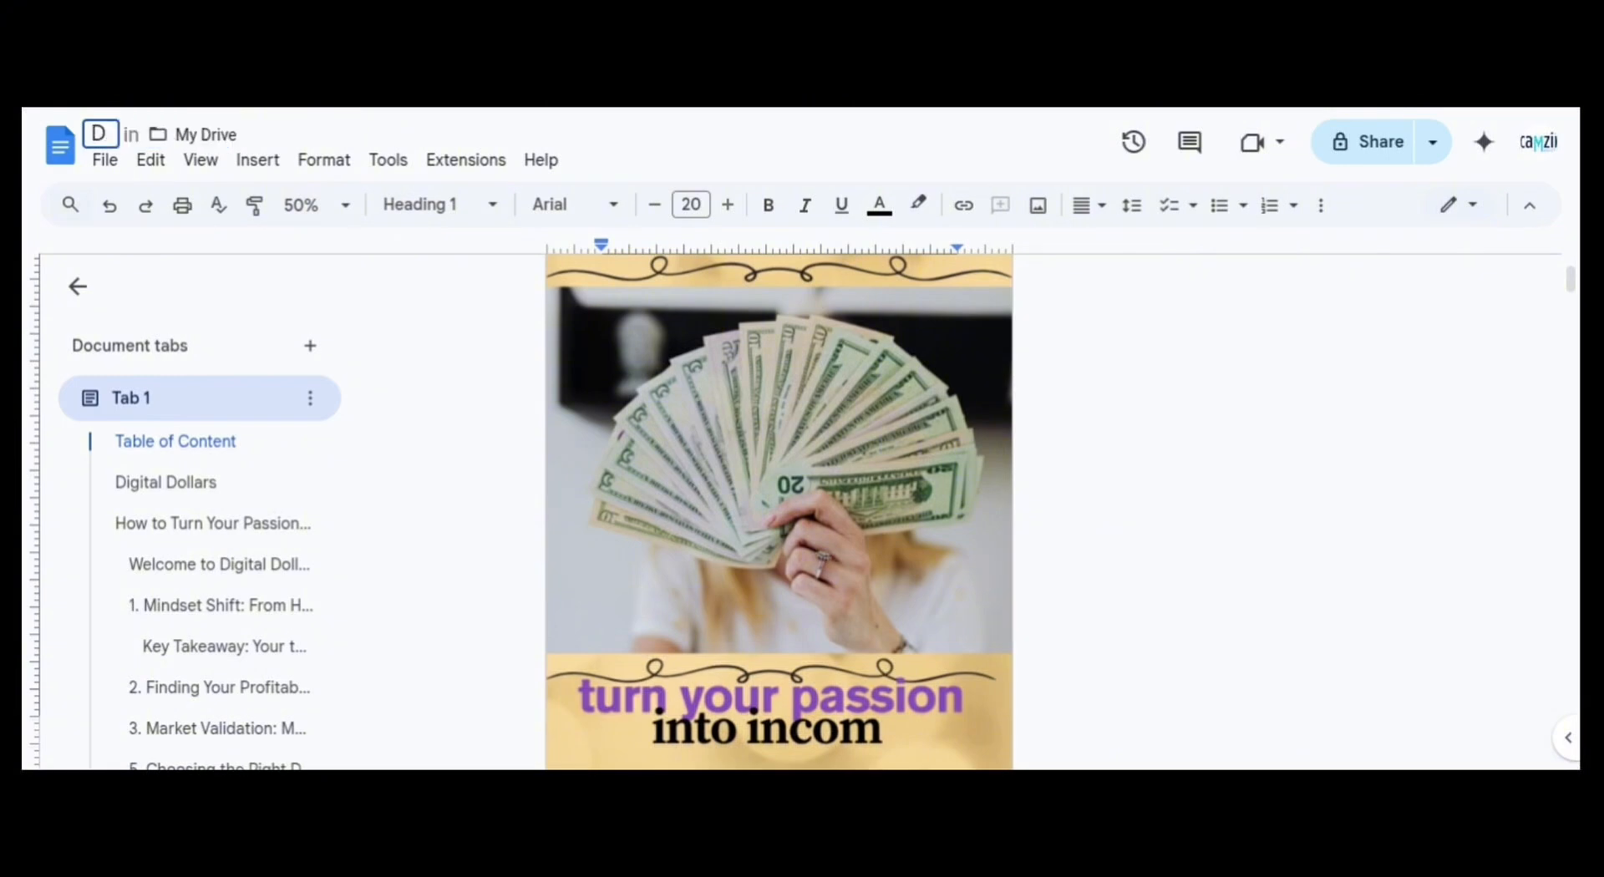
pyautogui.write('igital Dollar')
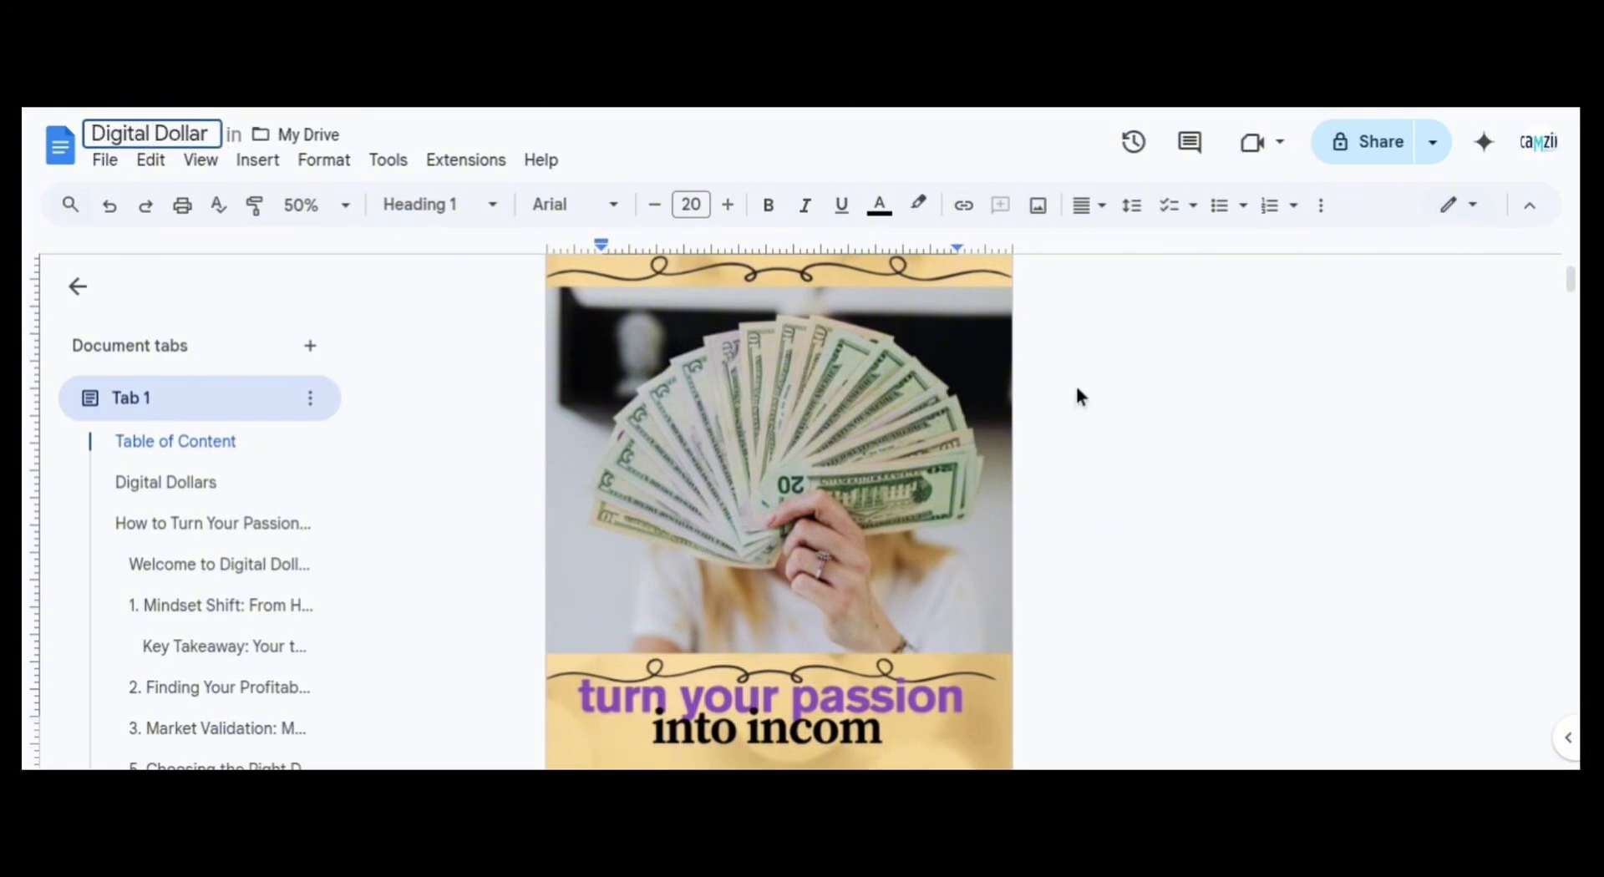
pyautogui.press('Return')
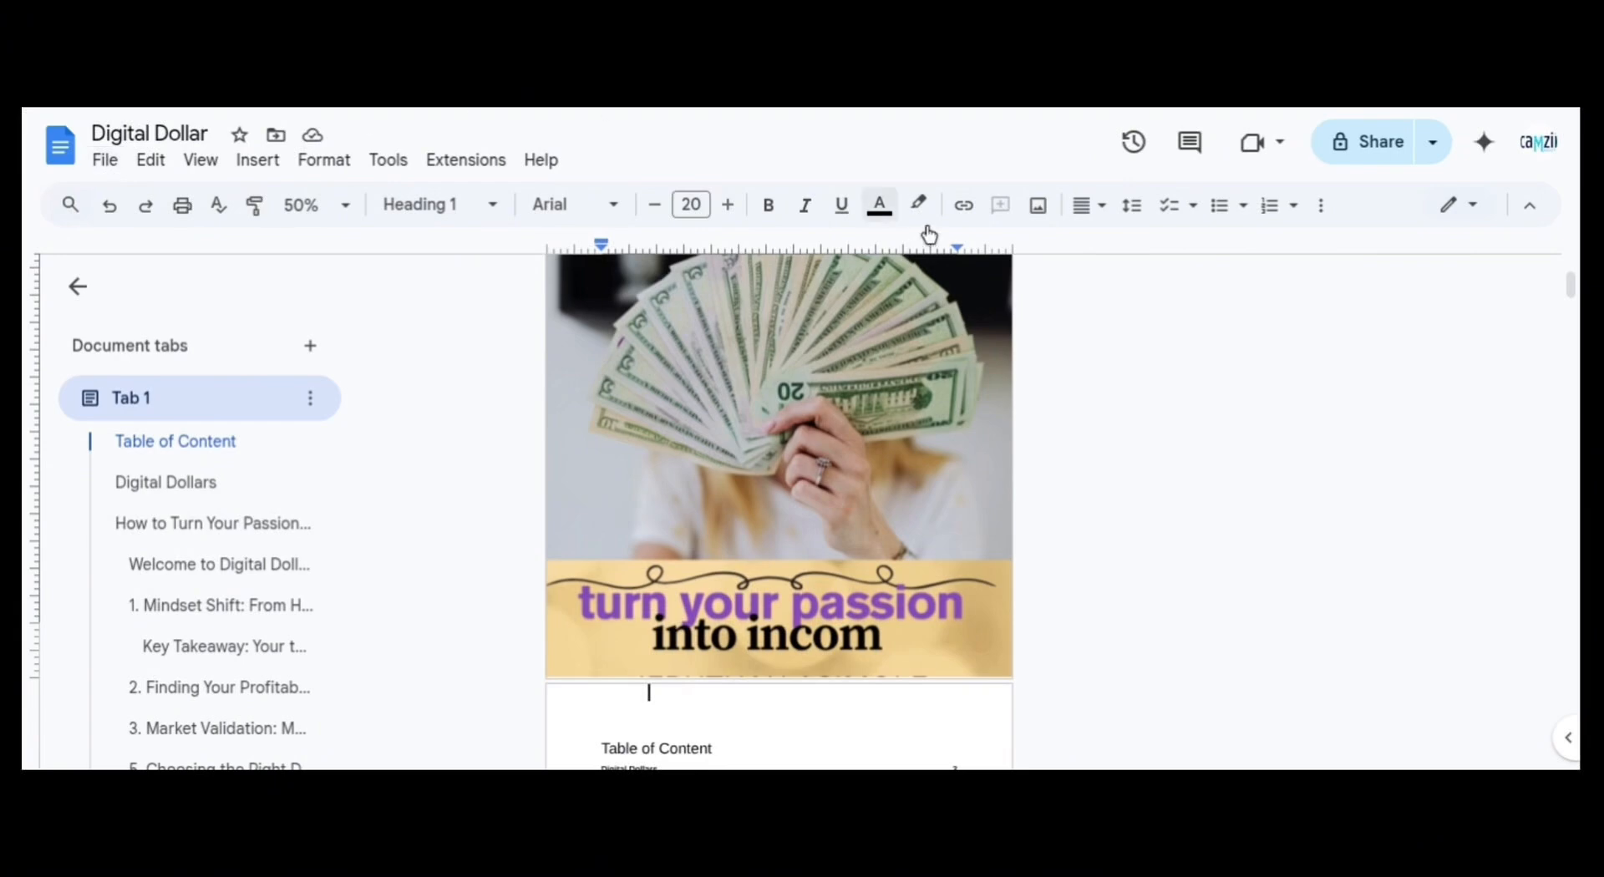
# Review the general access options in the document's sharing settings, then close them without changing the access
pyautogui.click(1373, 151)
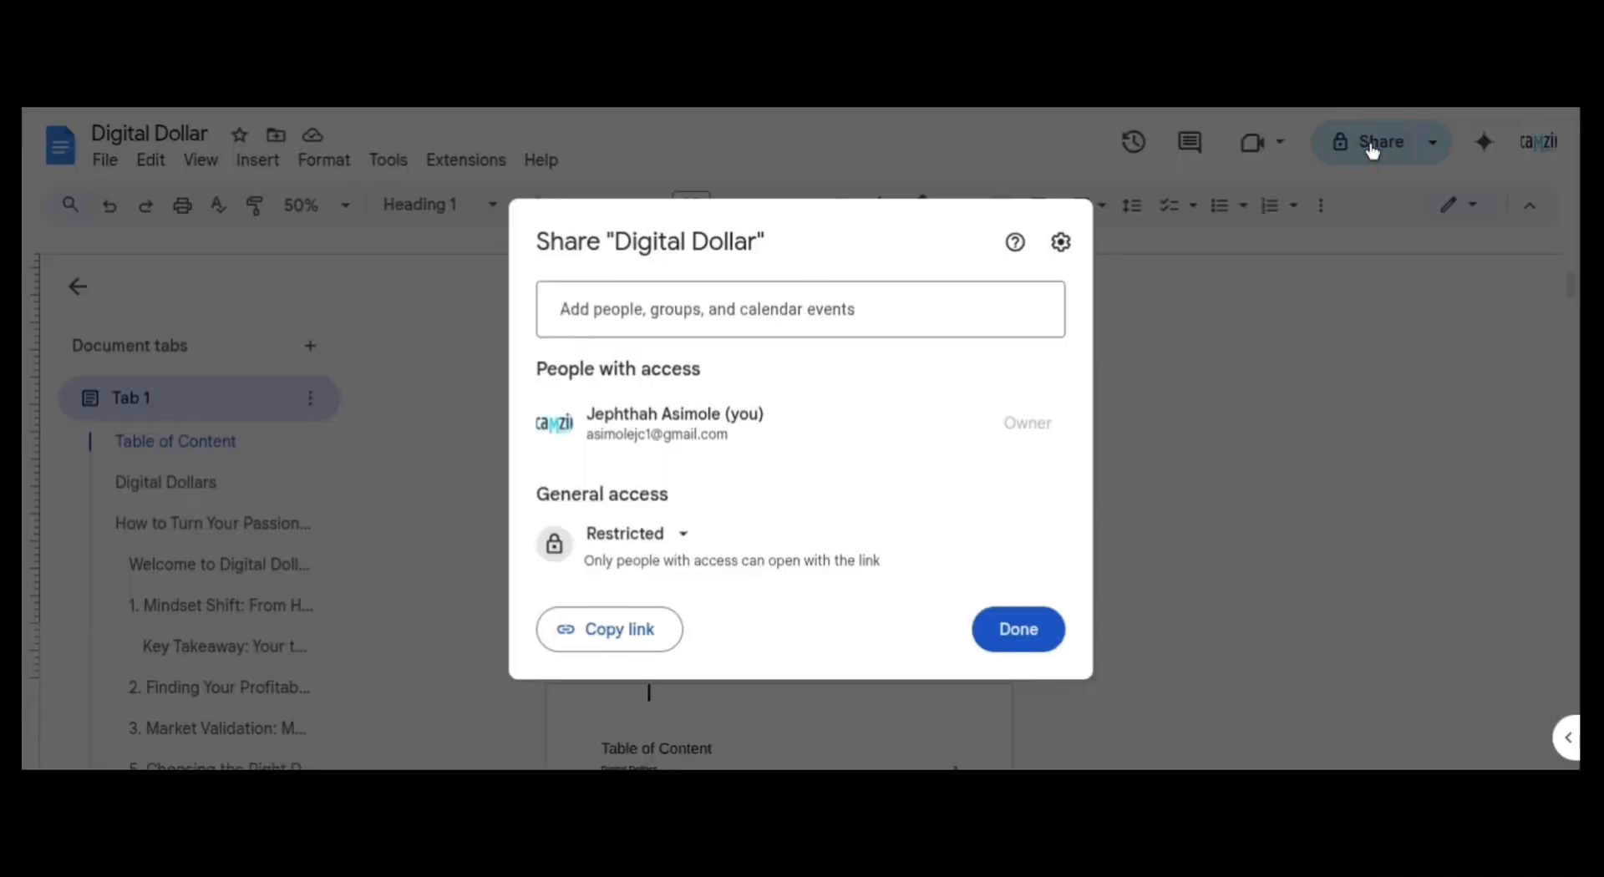
pyautogui.click(683, 535)
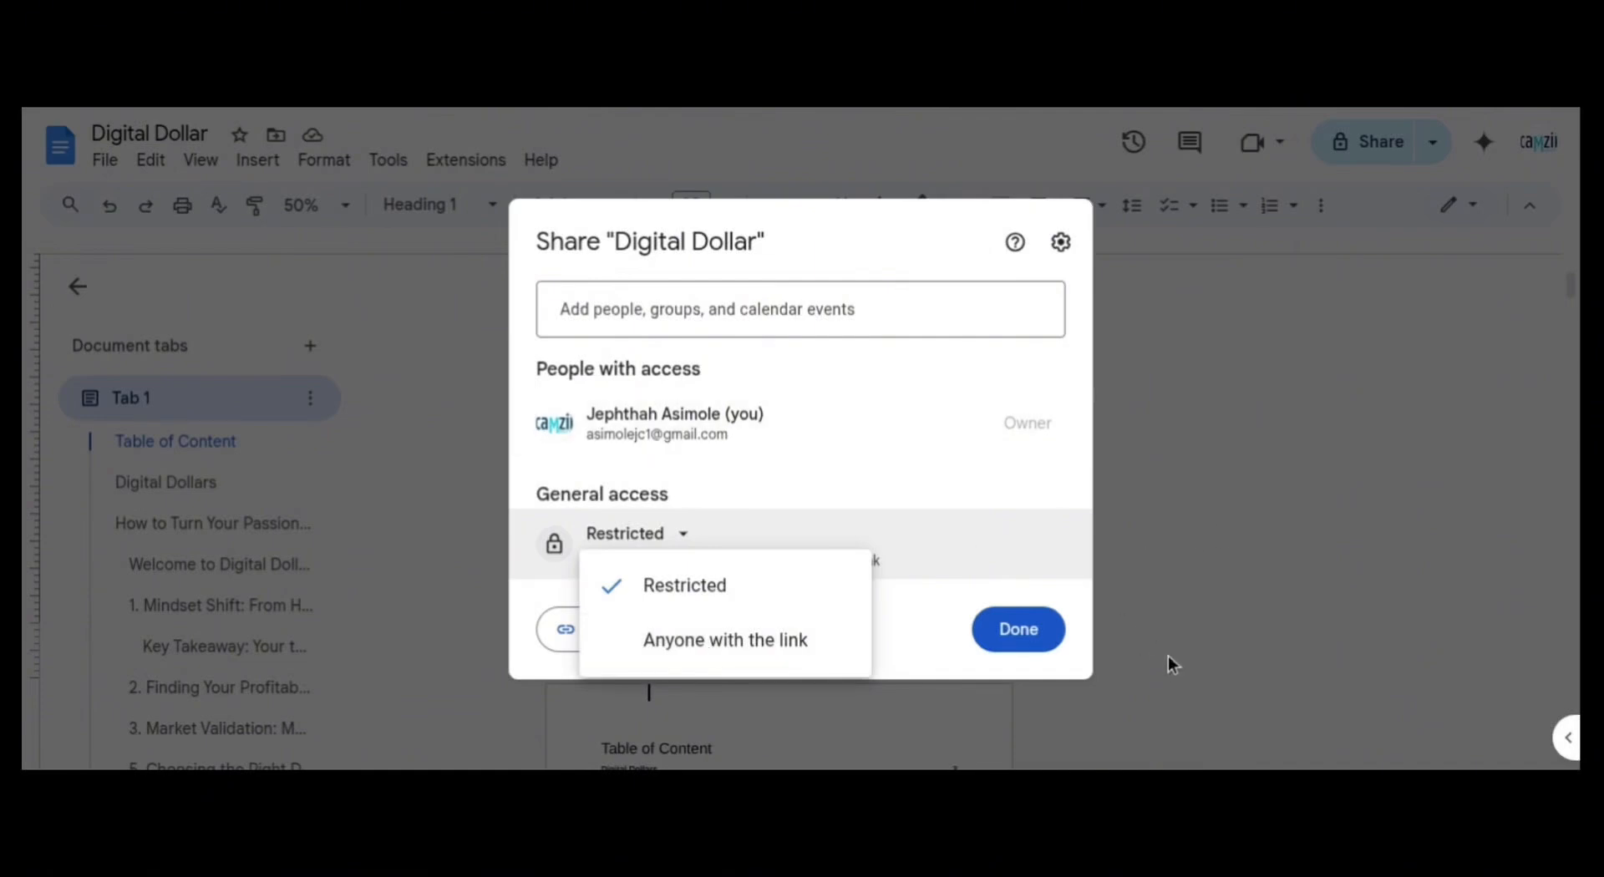
pyautogui.click(1026, 637)
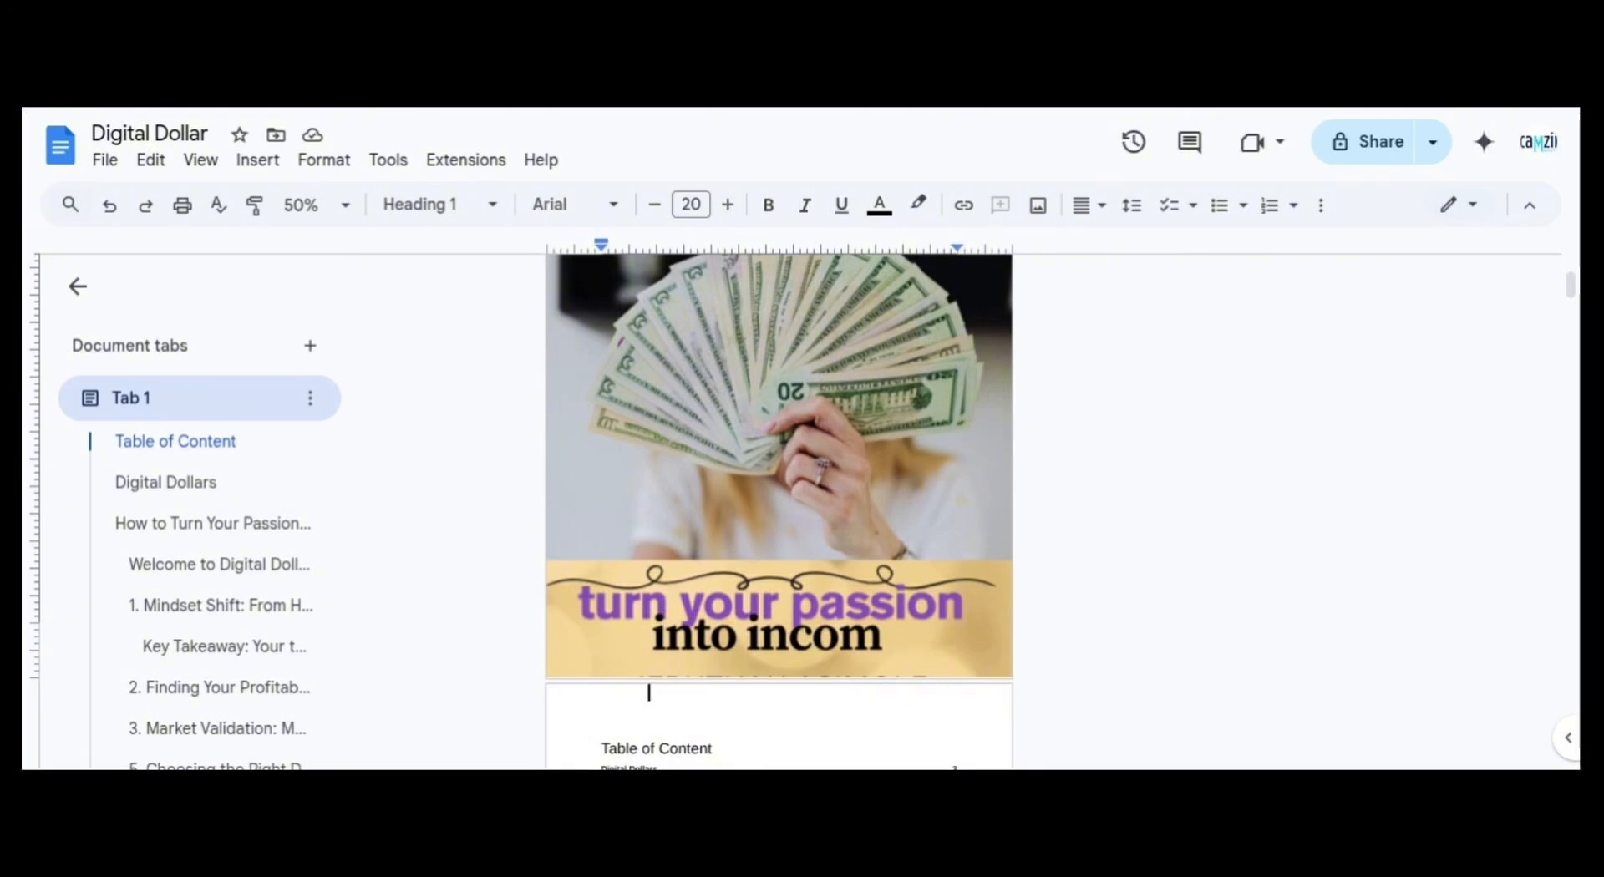